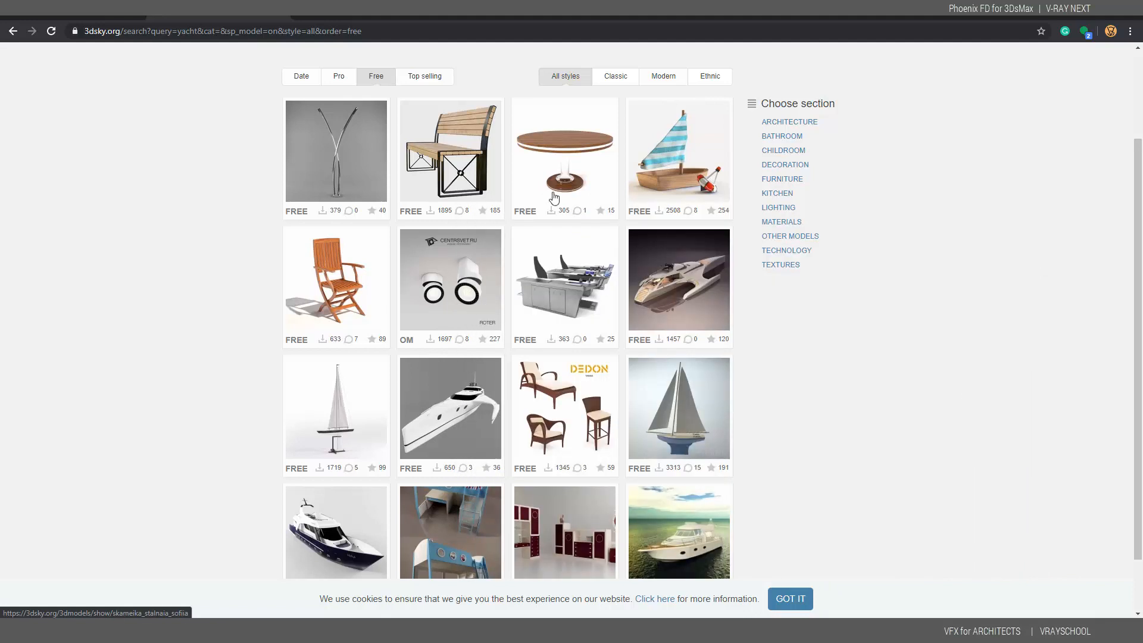
# Switch to the McConaghy Adastra page and browse the superyacht's reference photos from several angles
pyautogui.click(90, 9)
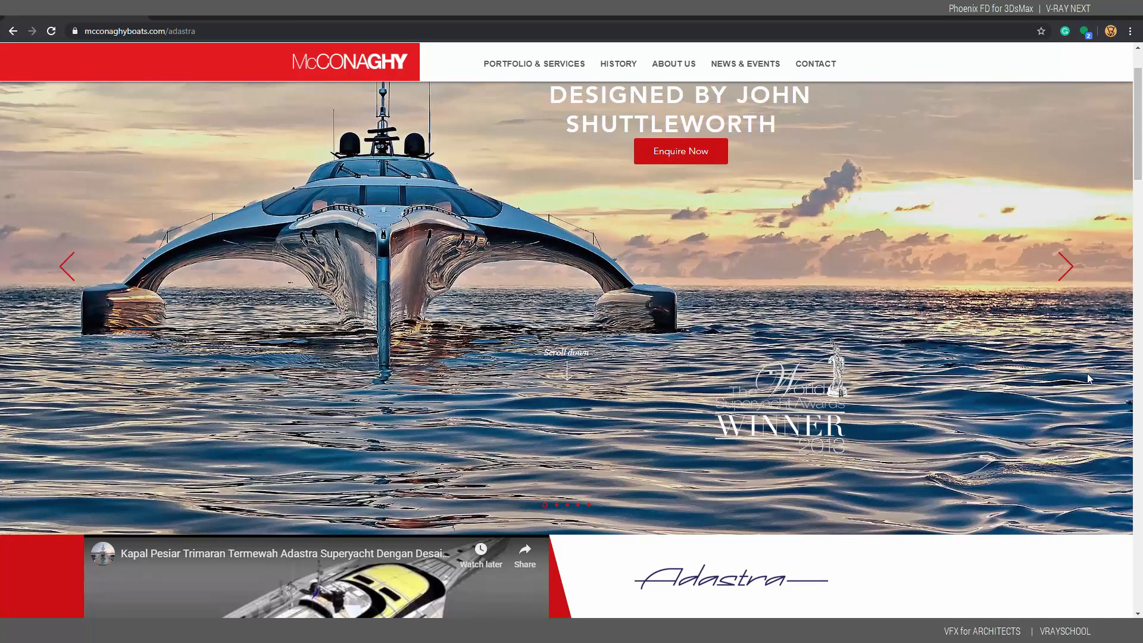
pyautogui.click(1066, 271)
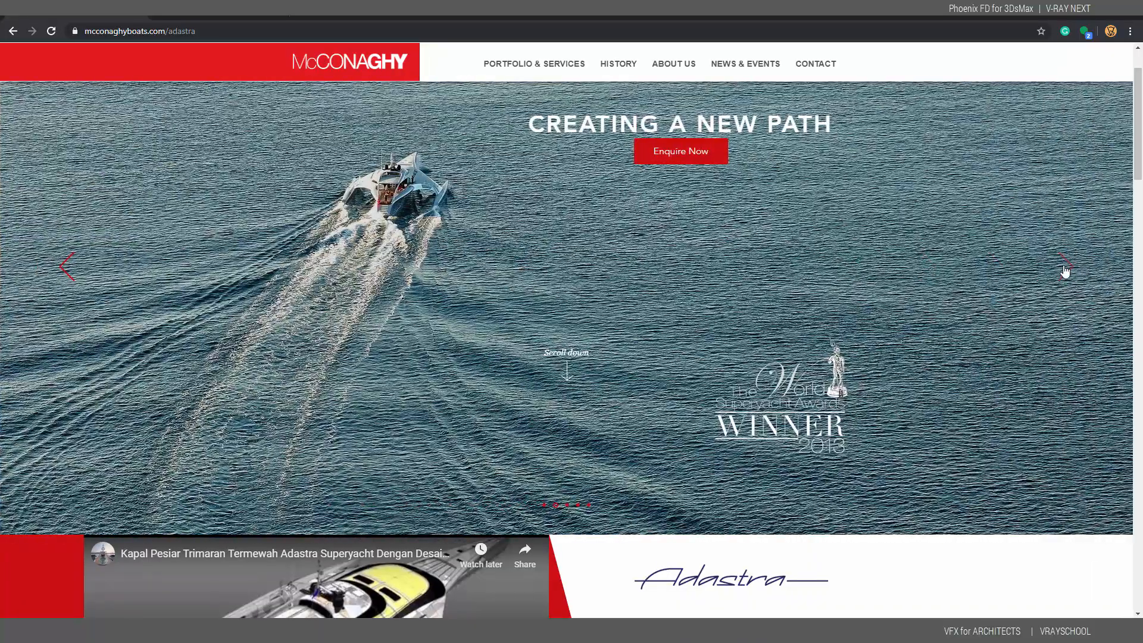
pyautogui.click(1066, 265)
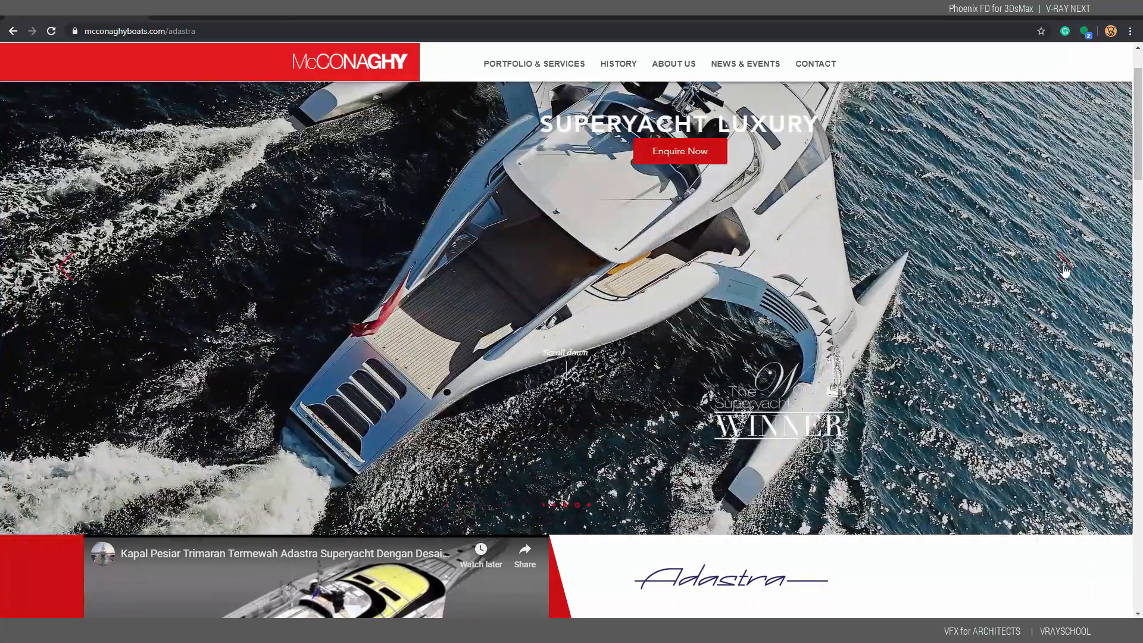
pyautogui.click(1066, 265)
pyautogui.click(1066, 270)
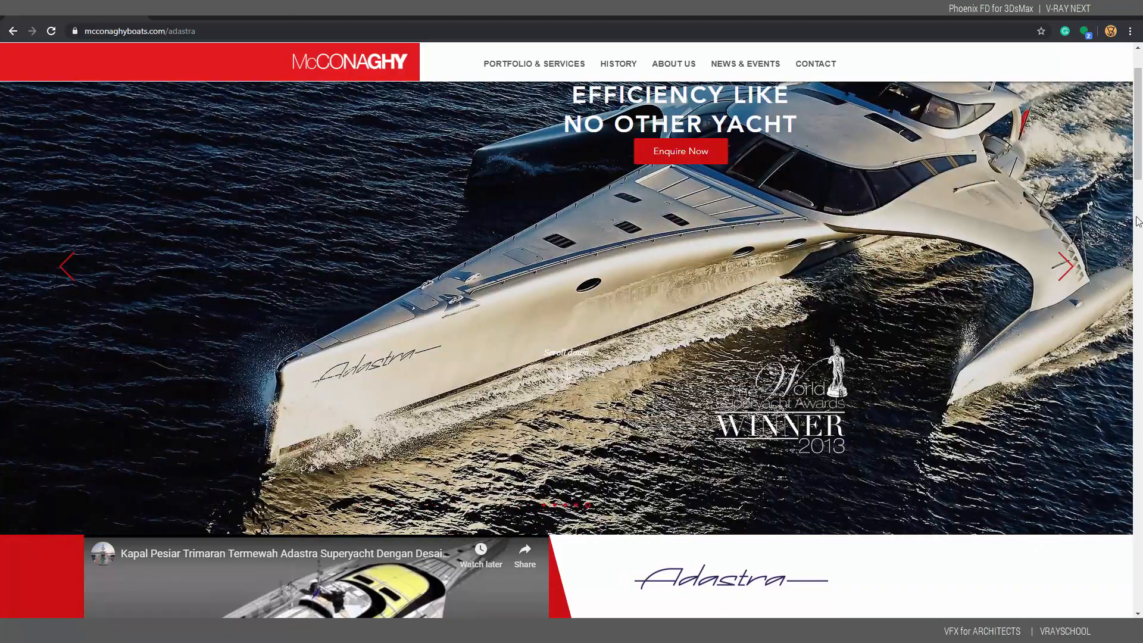
pyautogui.moveTo(1137, 168)
pyautogui.mouseDown()
pyautogui.moveTo(1137, 241)
pyautogui.moveTo(1137, 156)
pyautogui.mouseUp()
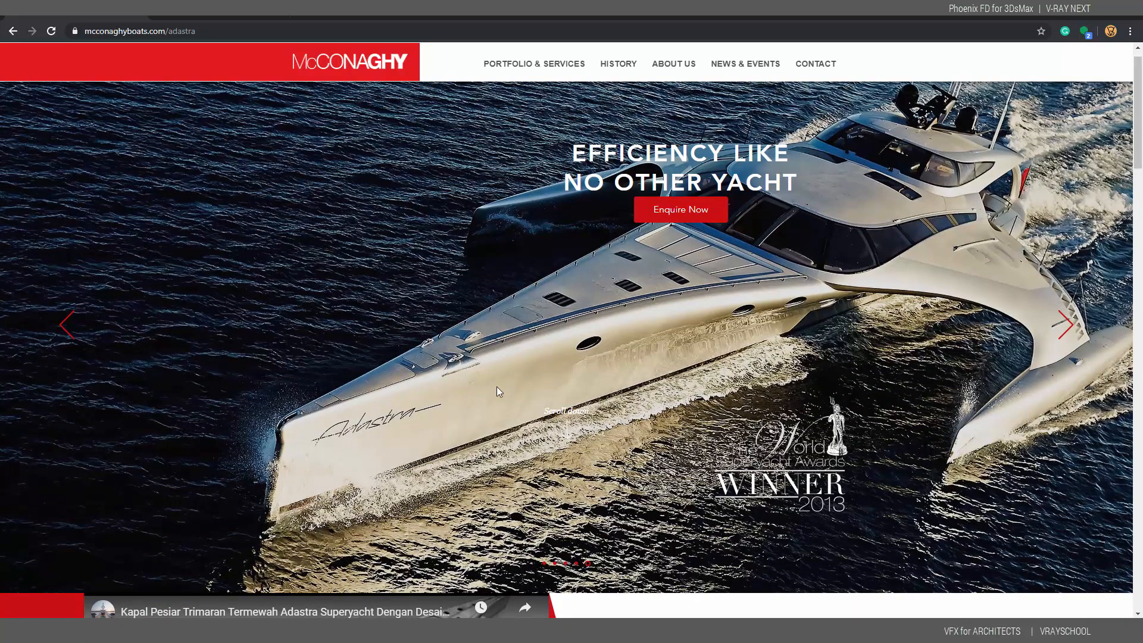
pyautogui.click(1070, 326)
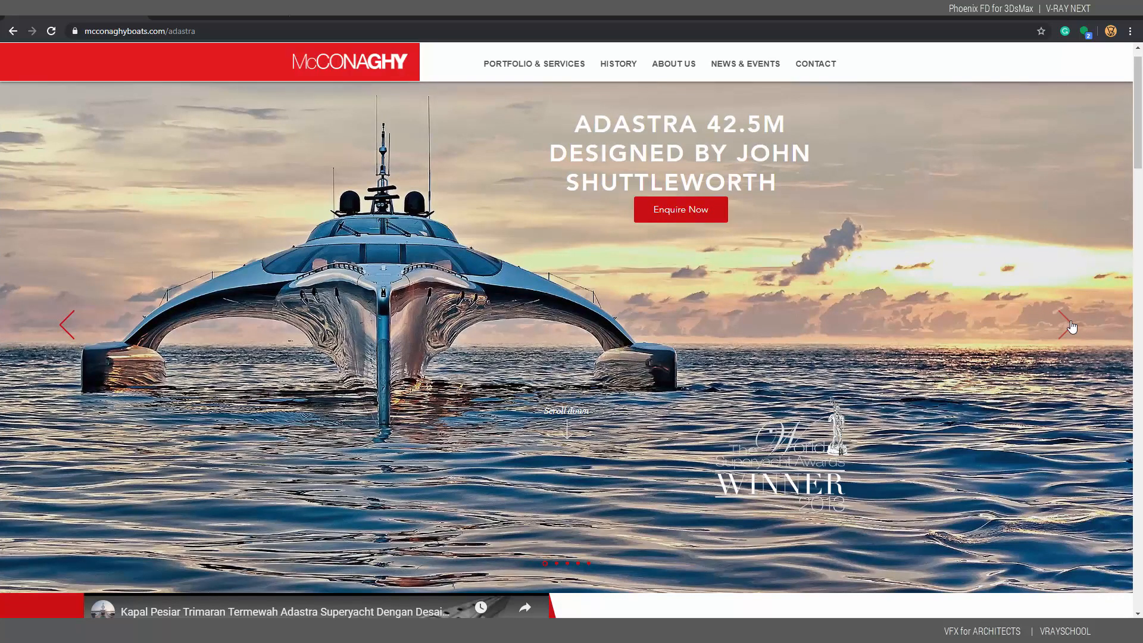
pyautogui.click(1071, 326)
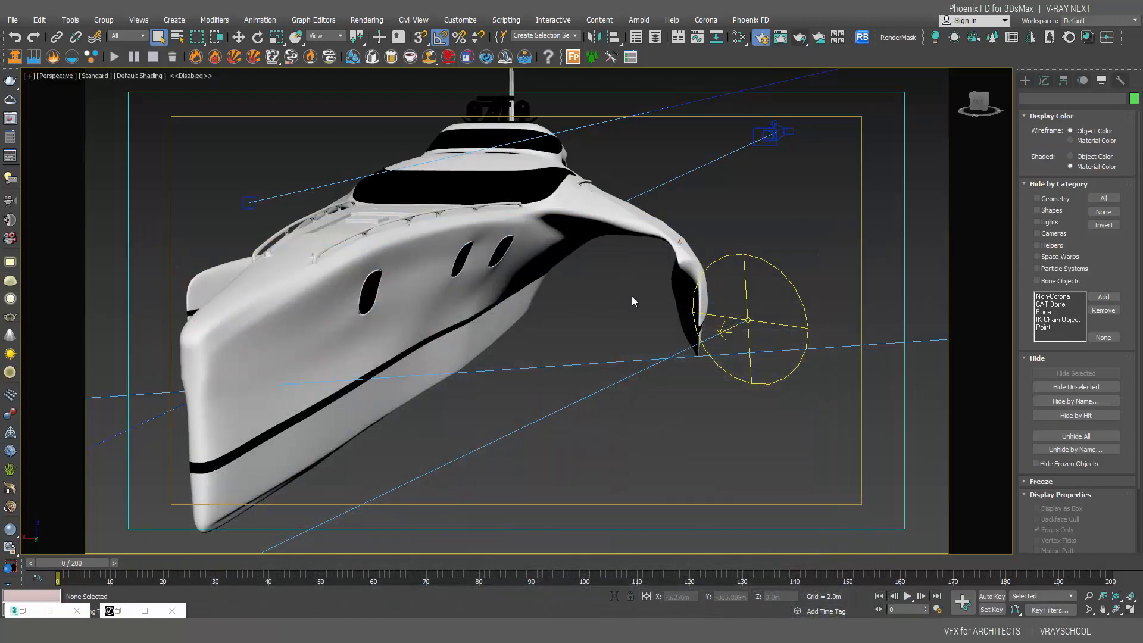
# Examine the yacht model from the side and review the frame rate and animation length in Time Configuration
pyautogui.scroll(5, 562, 303)
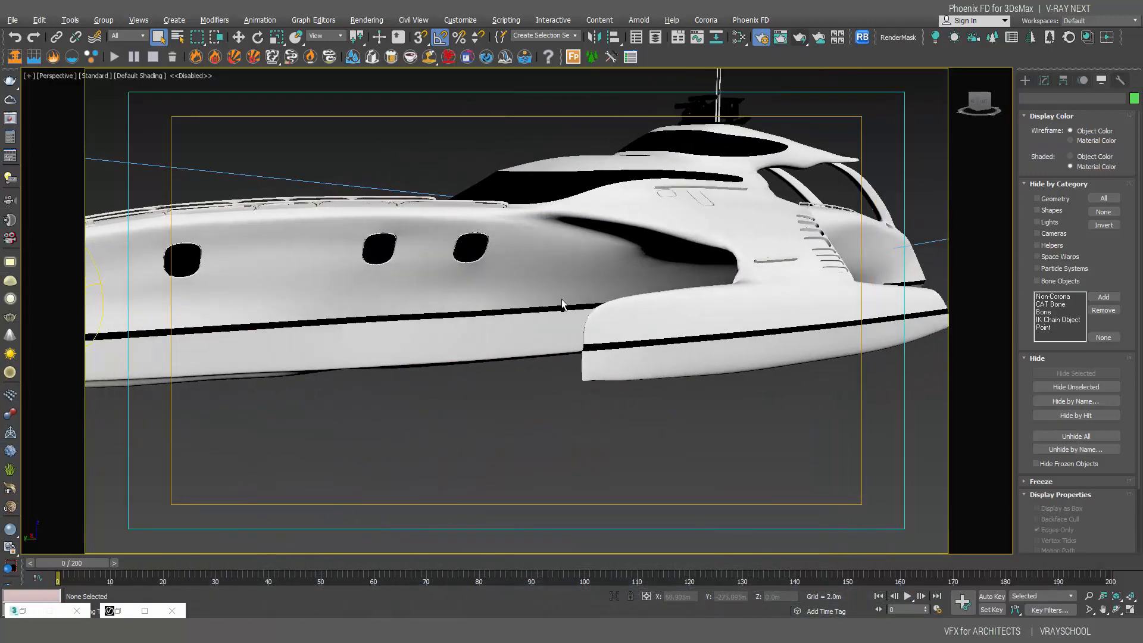
pyautogui.moveTo(562, 303)
pyautogui.keyDown('alt'); pyautogui.mouseDown(button='middle')
pyautogui.moveTo(506, 309)
pyautogui.moveTo(563, 288)
pyautogui.mouseUp(button='middle'); pyautogui.keyUp('alt')
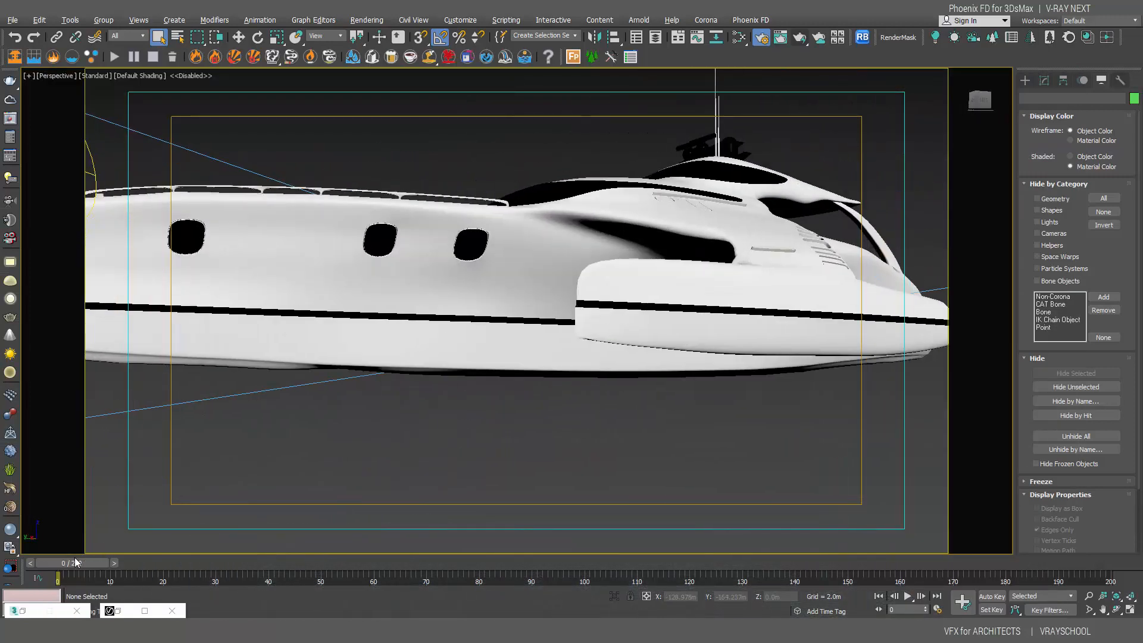
pyautogui.click(938, 609)
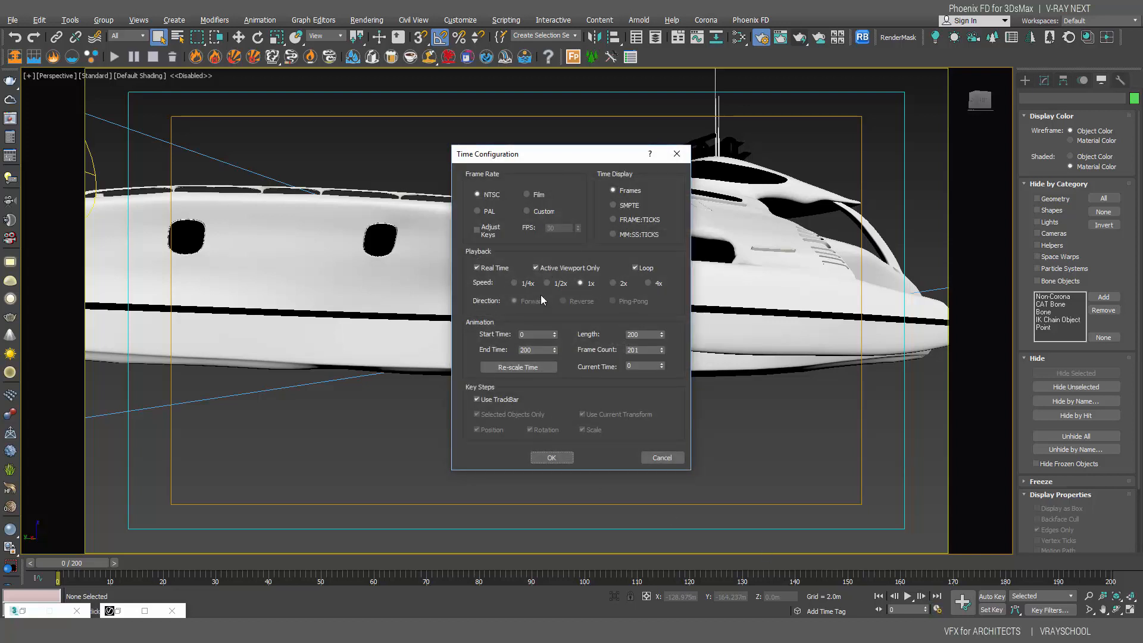
pyautogui.click(560, 461)
# Review the scene's display units and system unit scale in Units Setup, leaving the settings as they are
pyautogui.click(506, 20)
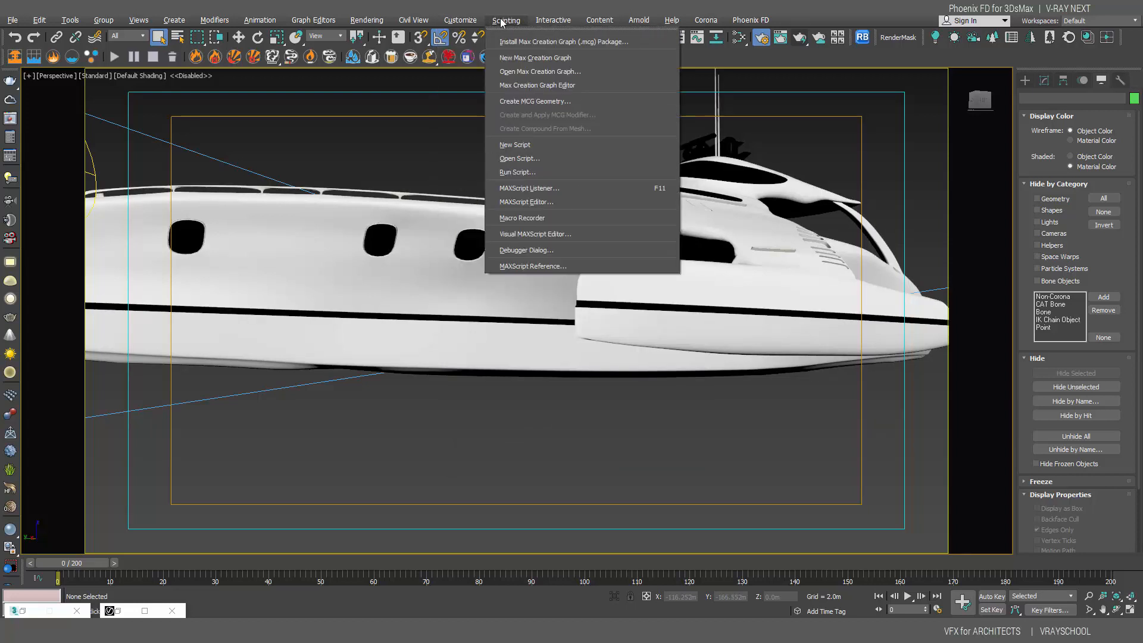
pyautogui.moveTo(463, 19)
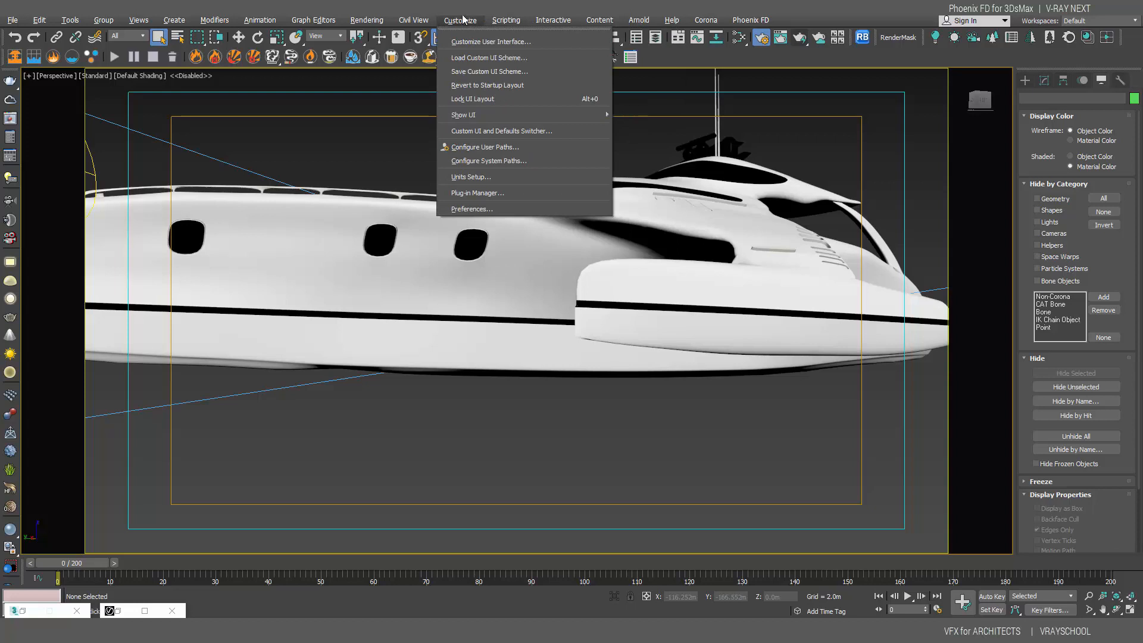
pyautogui.click(498, 178)
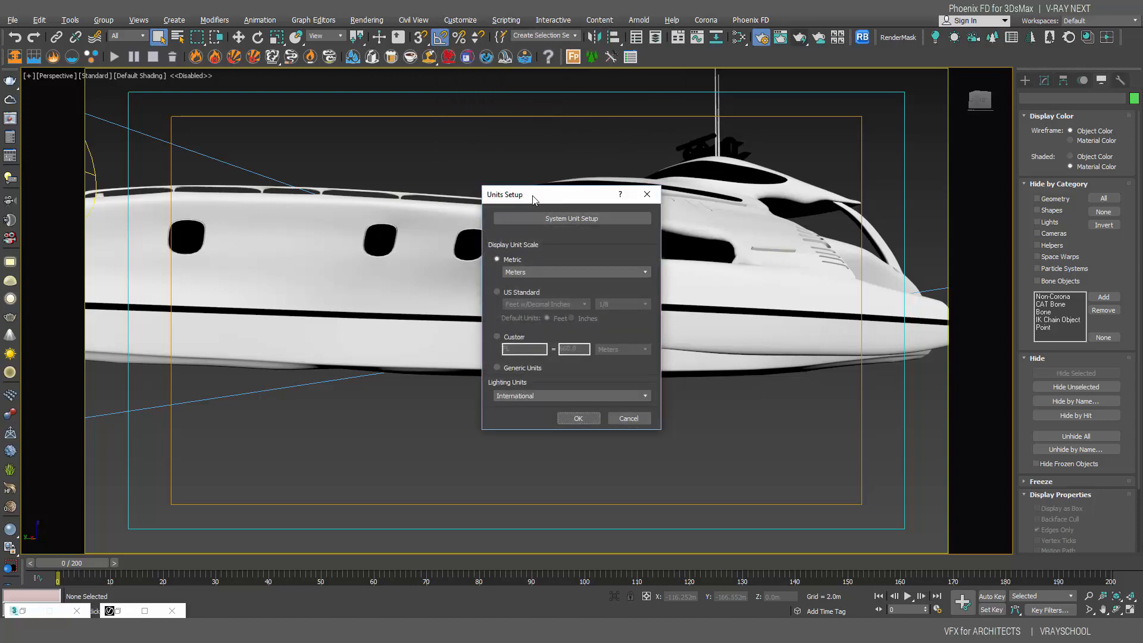
pyautogui.moveTo(544, 192); pyautogui.dragTo(432, 144)
pyautogui.click(479, 166)
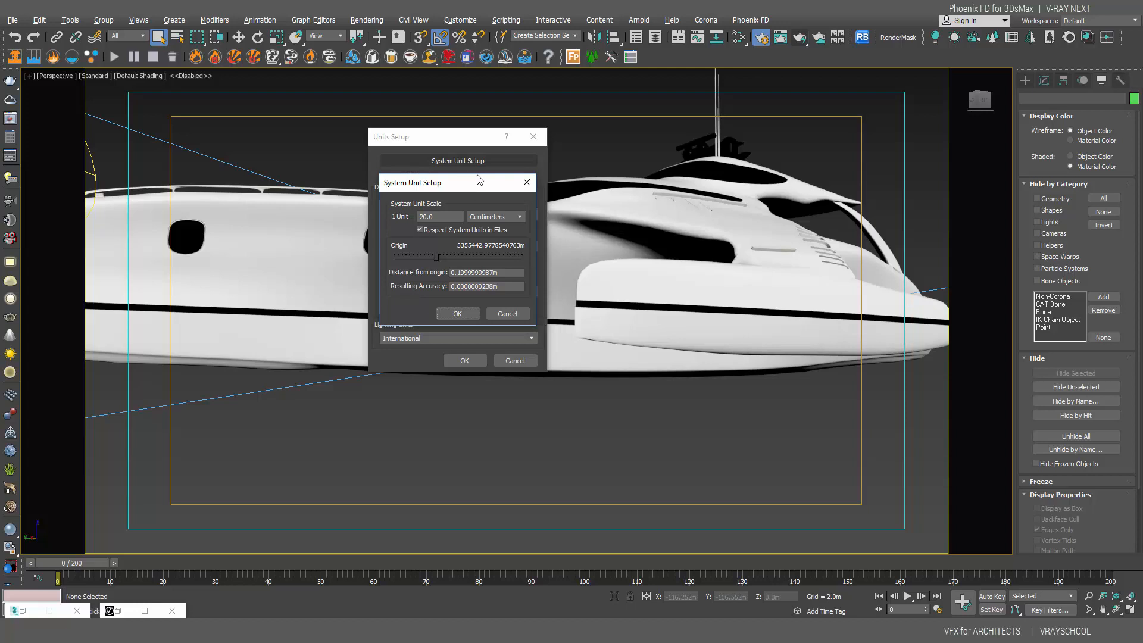
pyautogui.click(527, 185)
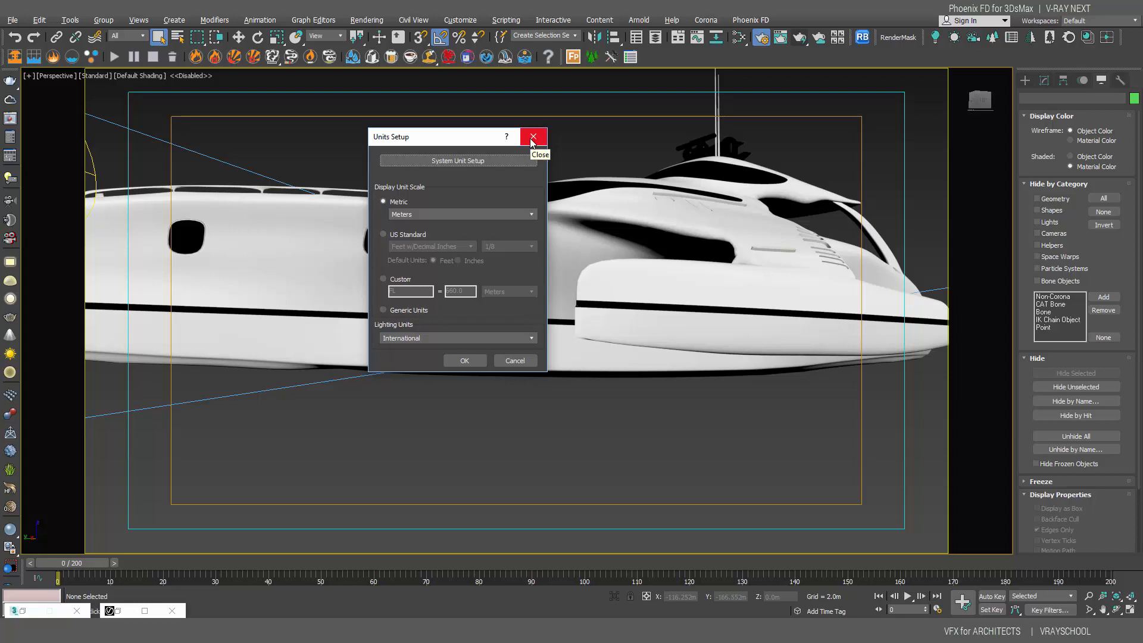
pyautogui.click(533, 141)
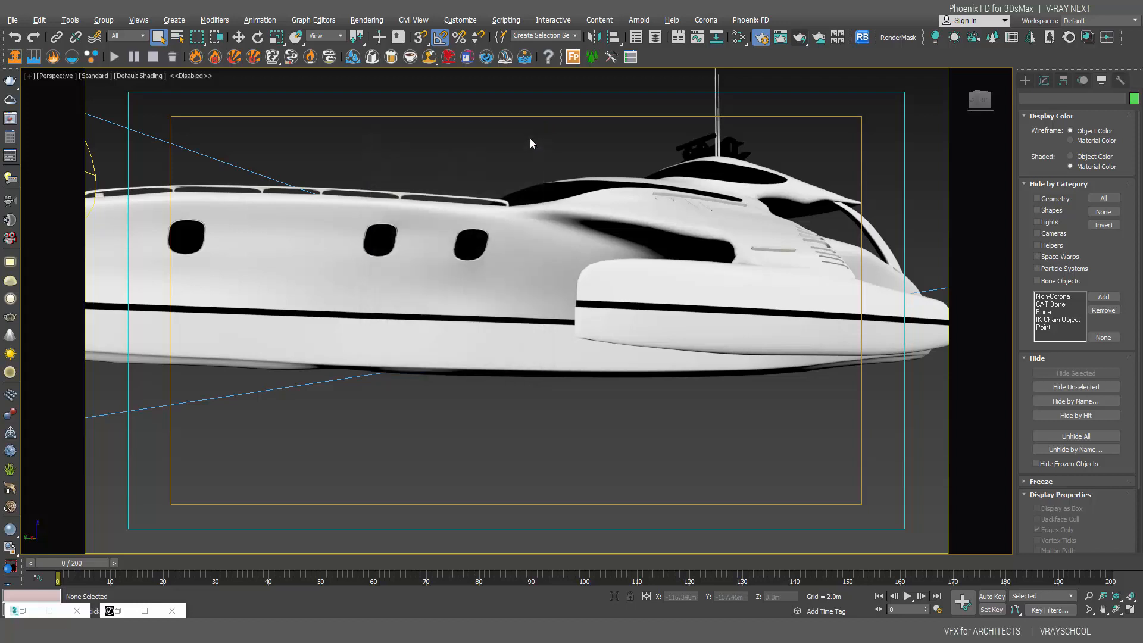
# In the top view, move the Omni light along X, well away from the yacht's axis
pyautogui.keyDown('alt'); pyautogui.moveTo(530, 306); pyautogui.dragTo(508, 341, button='middle'); pyautogui.keyUp('alt')
pyautogui.scroll(-6, 556, 347)
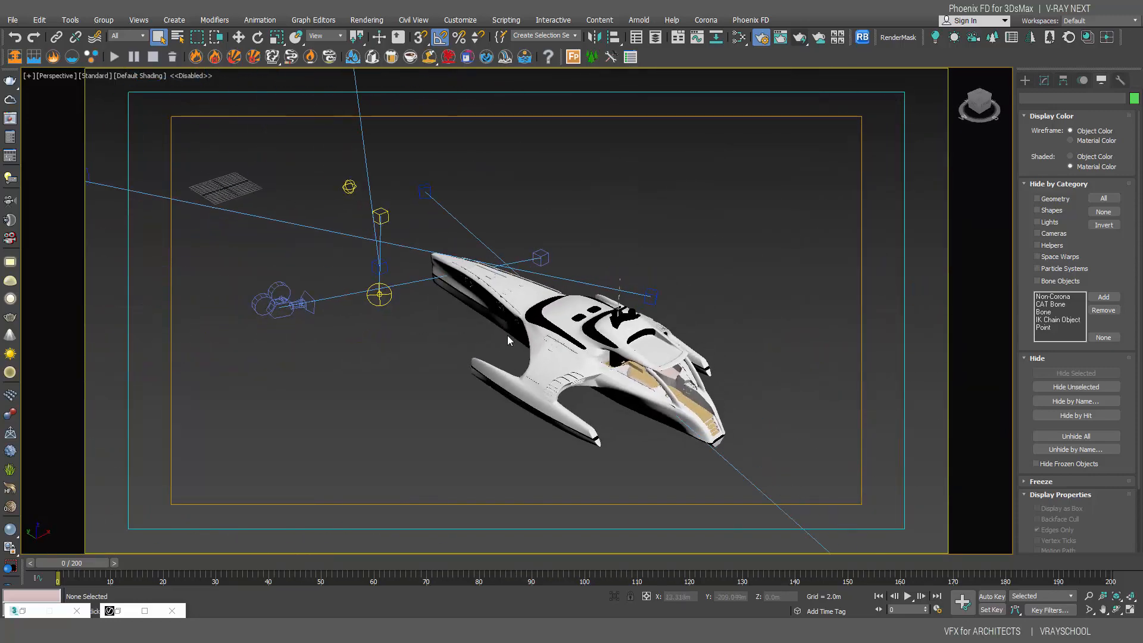
pyautogui.press('t')
pyautogui.click(490, 206)
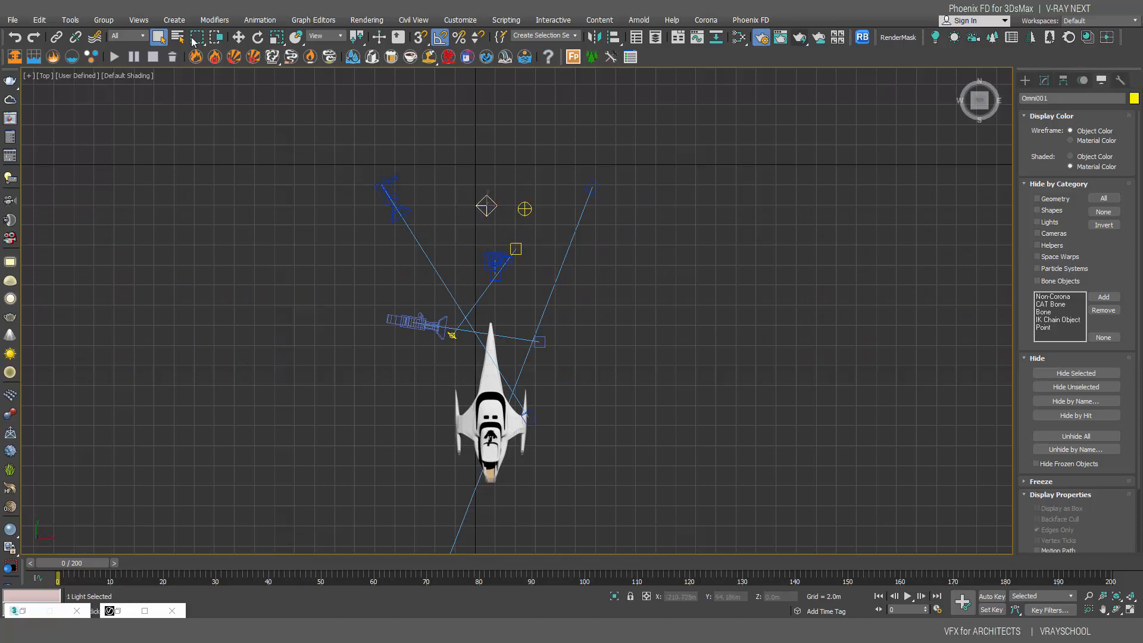
pyautogui.click(242, 41)
pyautogui.moveTo(495, 203); pyautogui.dragTo(695, 209)
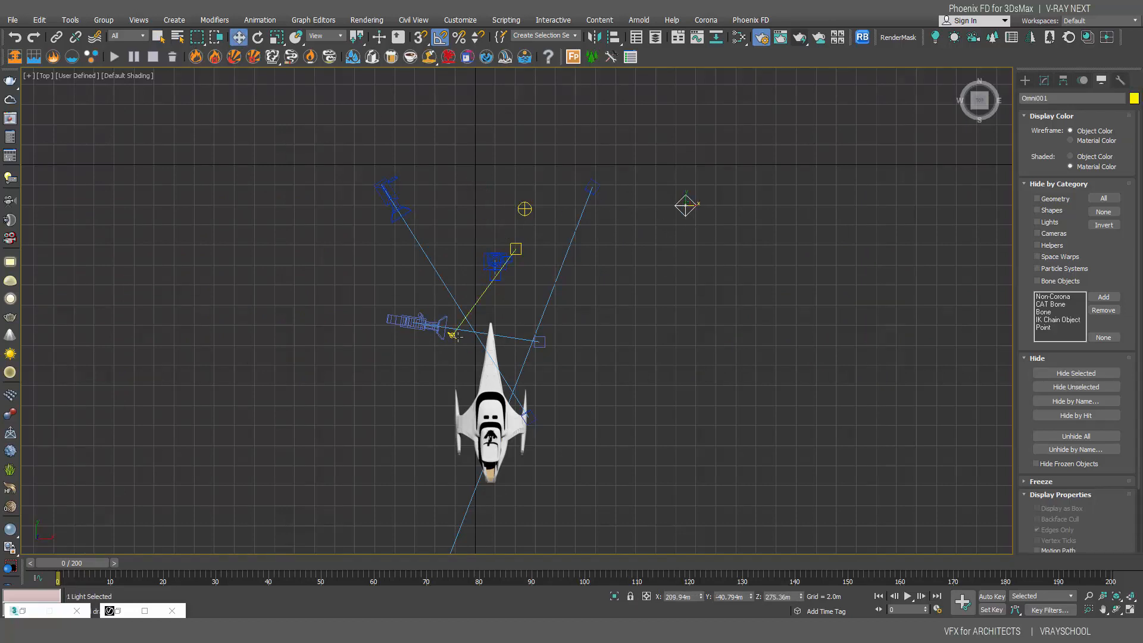
# Select the V-Ray sun and look through PhysCamera003, PhysCamera002 and PhysCamera001 in turn
pyautogui.click(511, 335)
pyautogui.press('c')
pyautogui.doubleClick(540, 251)
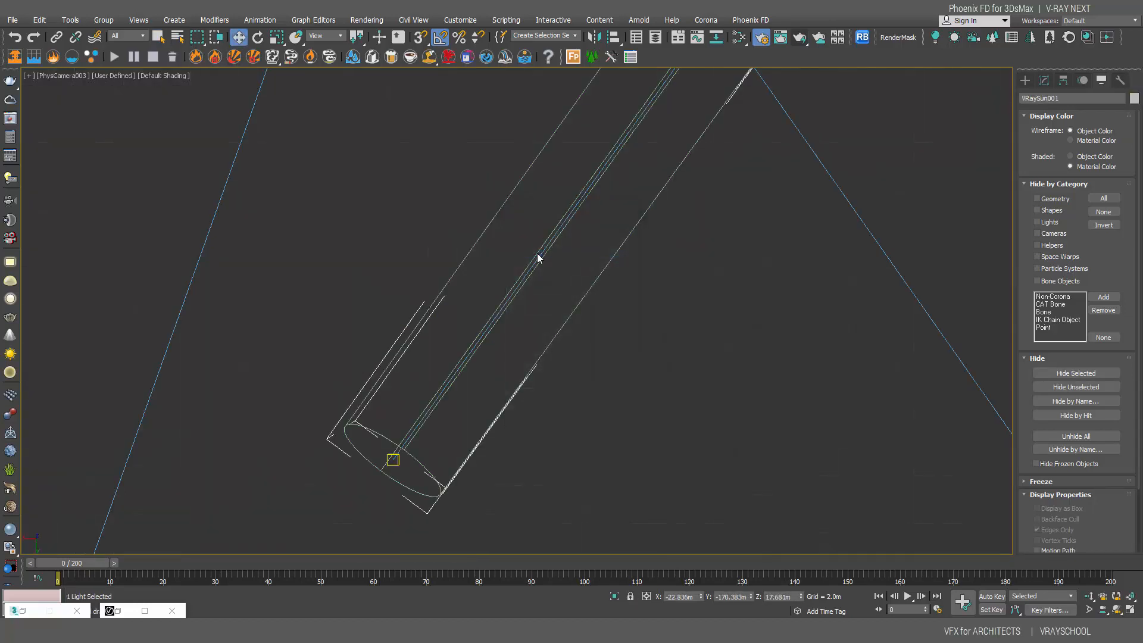
pyautogui.press('c')
pyautogui.doubleClick(533, 247)
pyautogui.press('c')
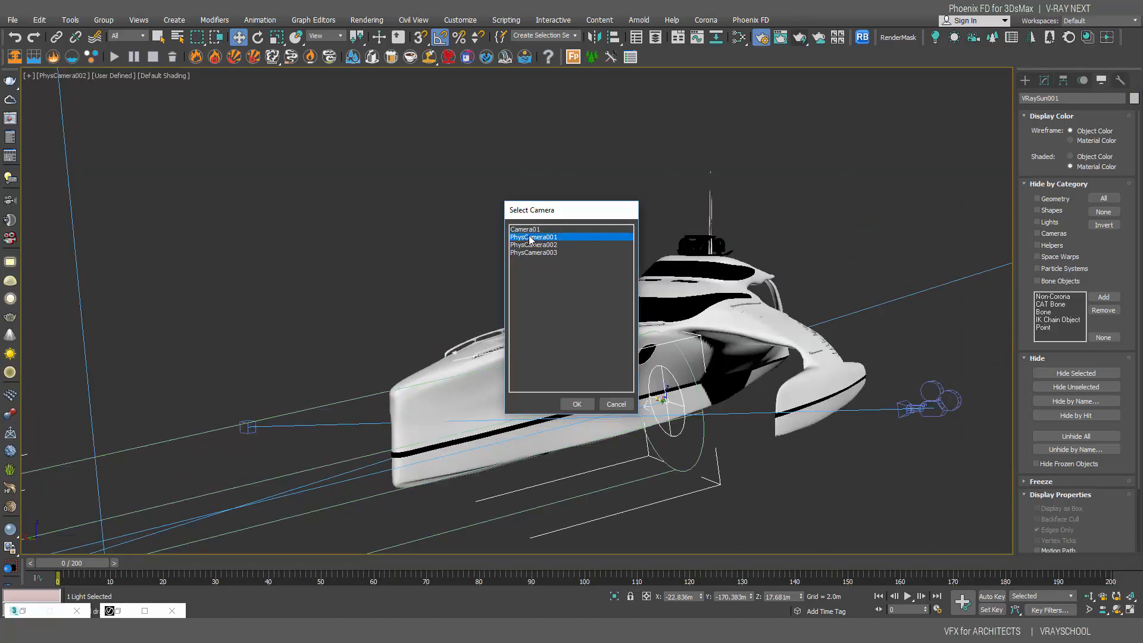
pyautogui.doubleClick(534, 239)
# Render a test frame from PhysCamera001 and close the V-Ray messages and frame buffer
pyautogui.click(801, 38)
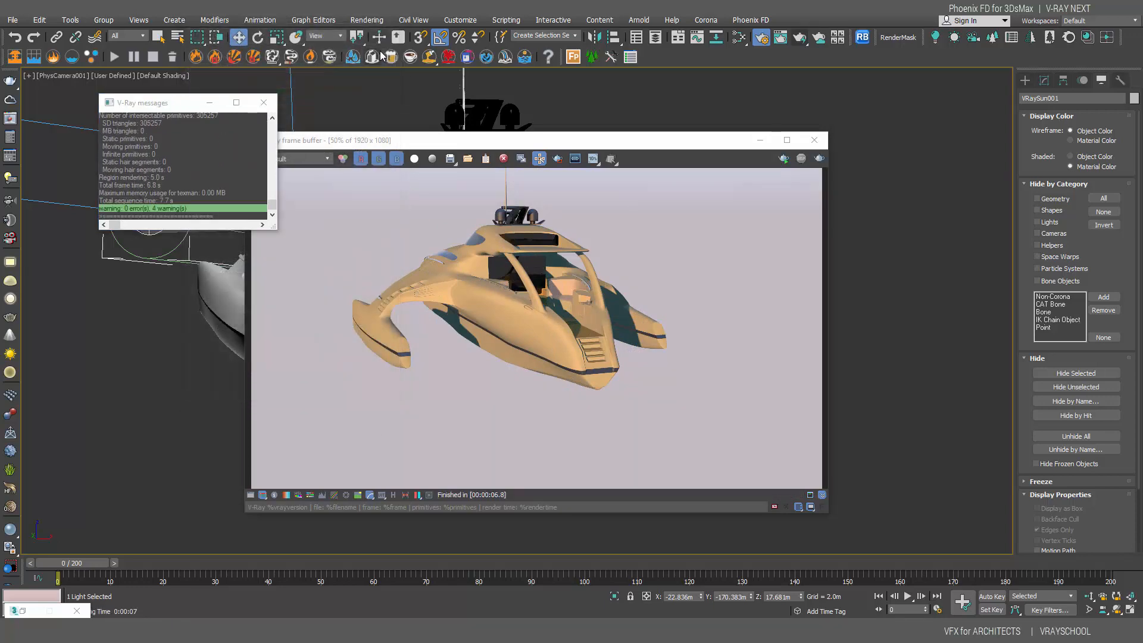
pyautogui.click(264, 103)
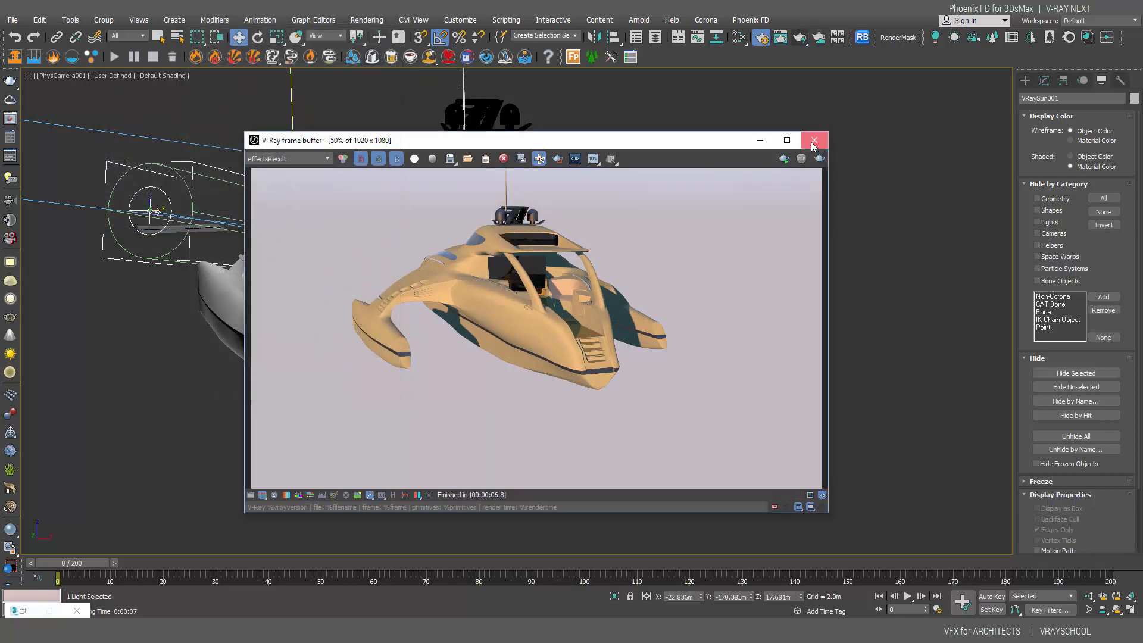
pyautogui.click(814, 140)
# In the top view, move the Omni light back along X to line up ahead of the yacht's bow
pyautogui.press('l')
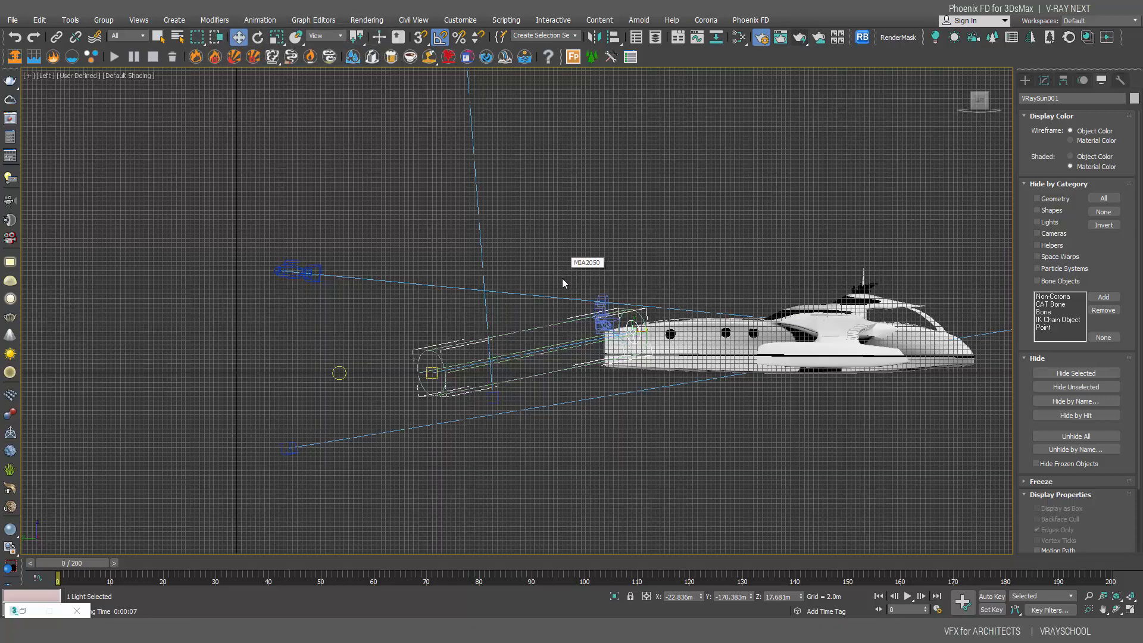
pyautogui.moveTo(650, 345); pyautogui.dragTo(487, 544, button='middle')
pyautogui.press('t')
pyautogui.scroll(-2, 544, 315)
pyautogui.moveTo(481, 304); pyautogui.dragTo(461, 553, button='middle')
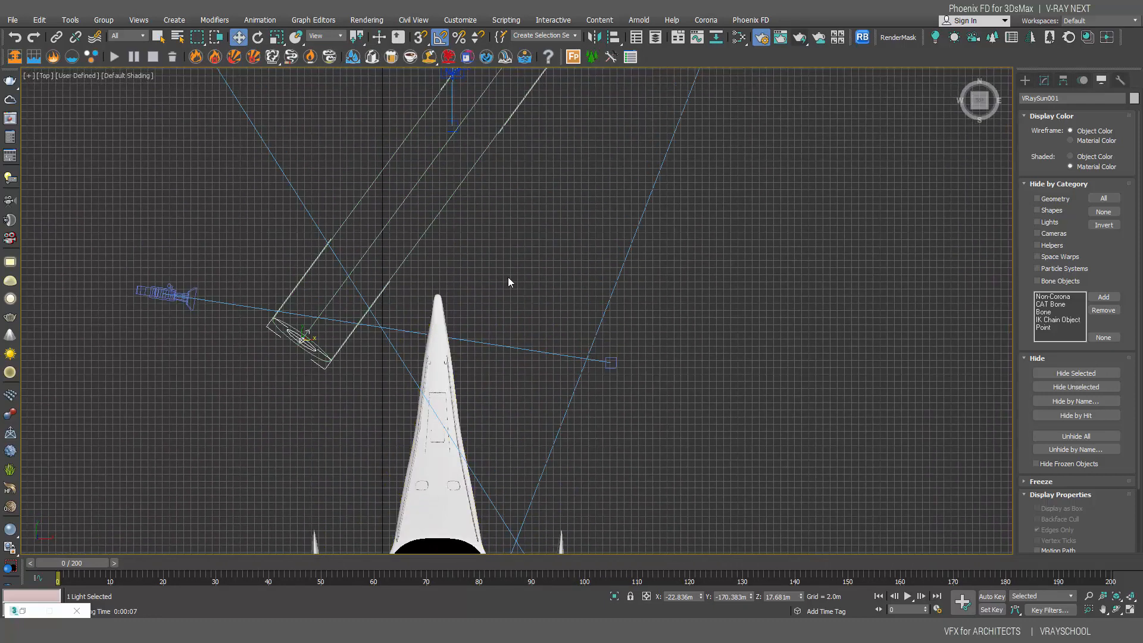
pyautogui.scroll(-6, 509, 282)
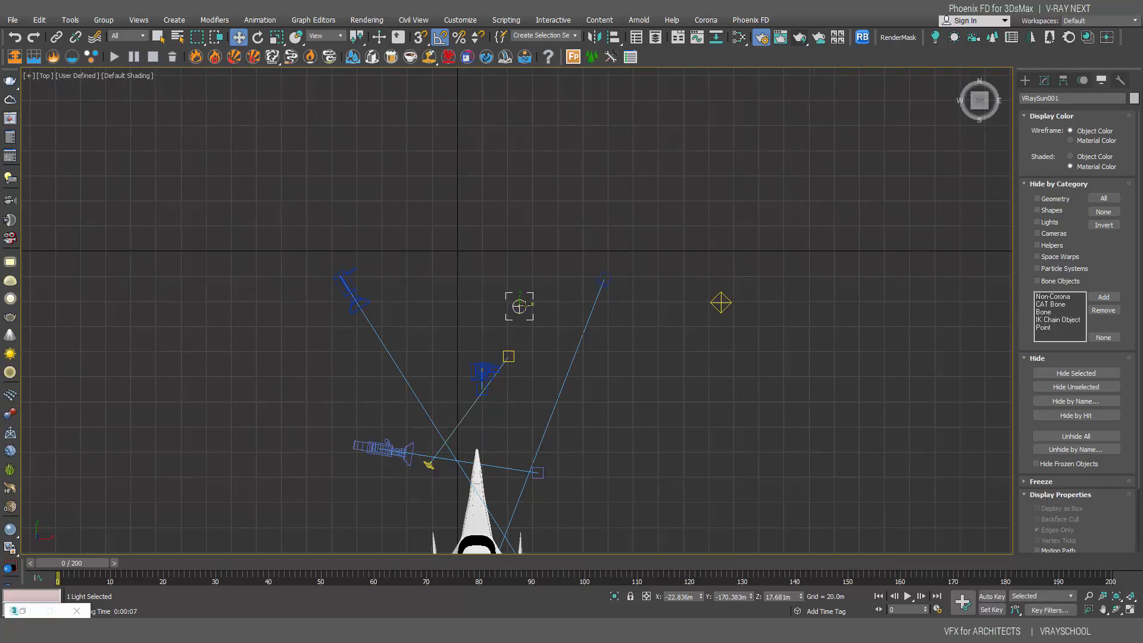
pyautogui.click(523, 306)
pyautogui.click(721, 303)
pyautogui.moveTo(723, 301); pyautogui.dragTo(487, 407)
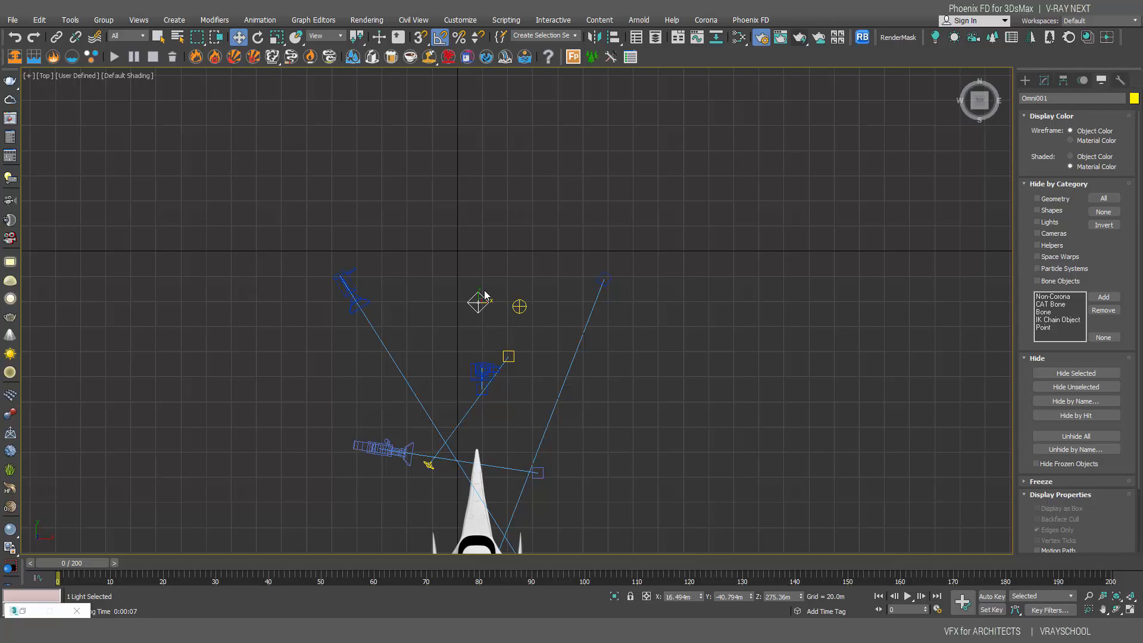
# Review the Omni light's intensity multiplier and light color, keeping the existing color
pyautogui.click(1044, 80)
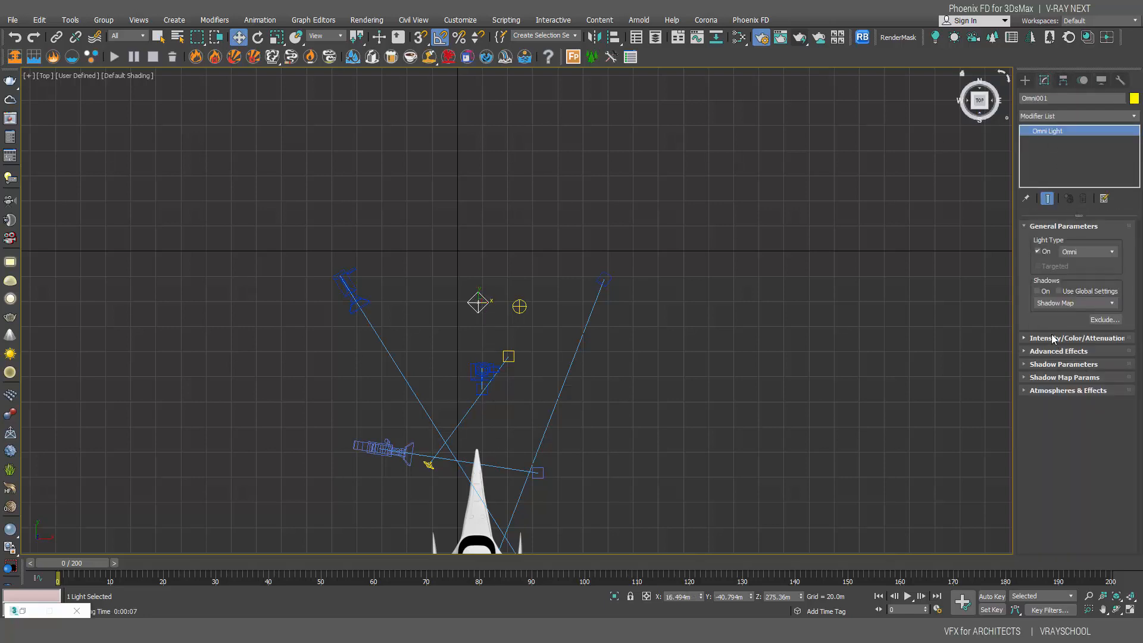
pyautogui.click(1053, 338)
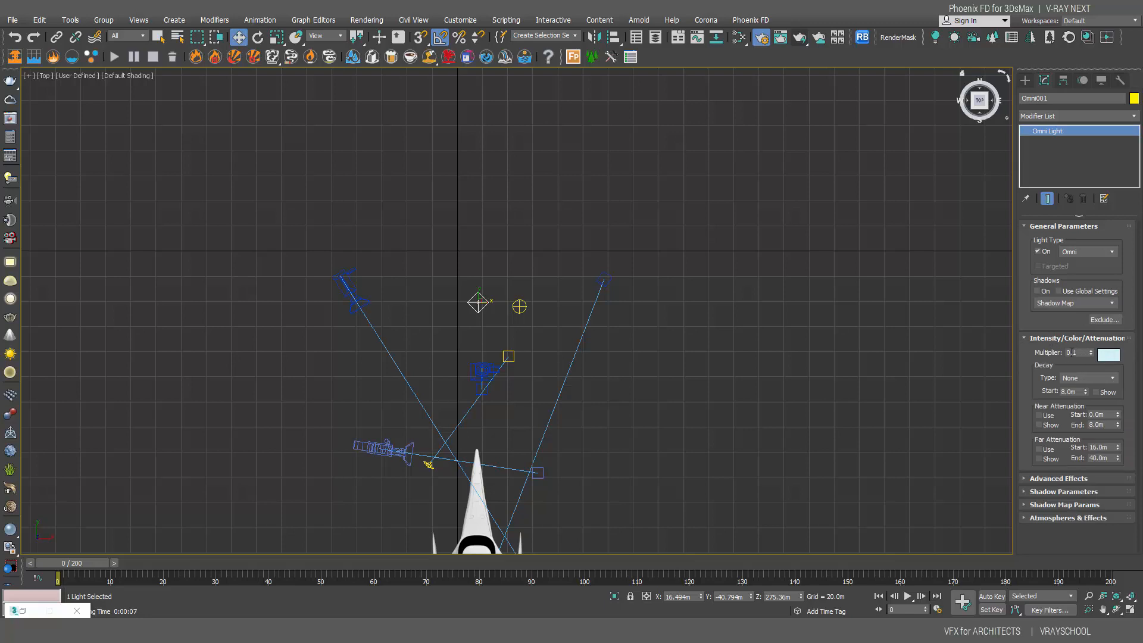
pyautogui.click(1106, 356)
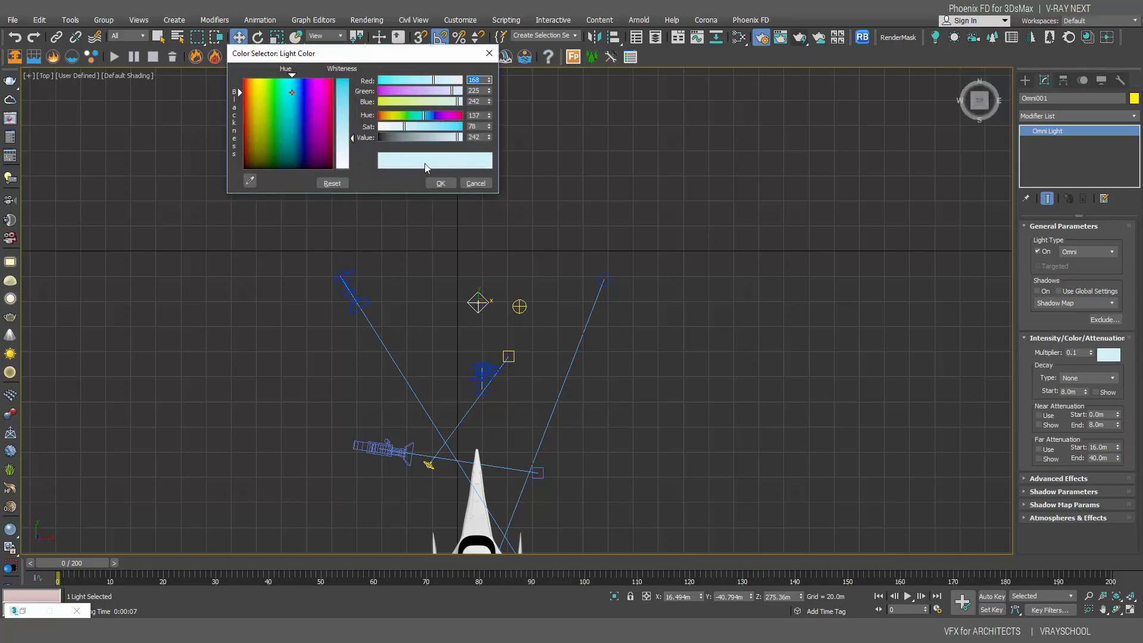
pyautogui.click(439, 182)
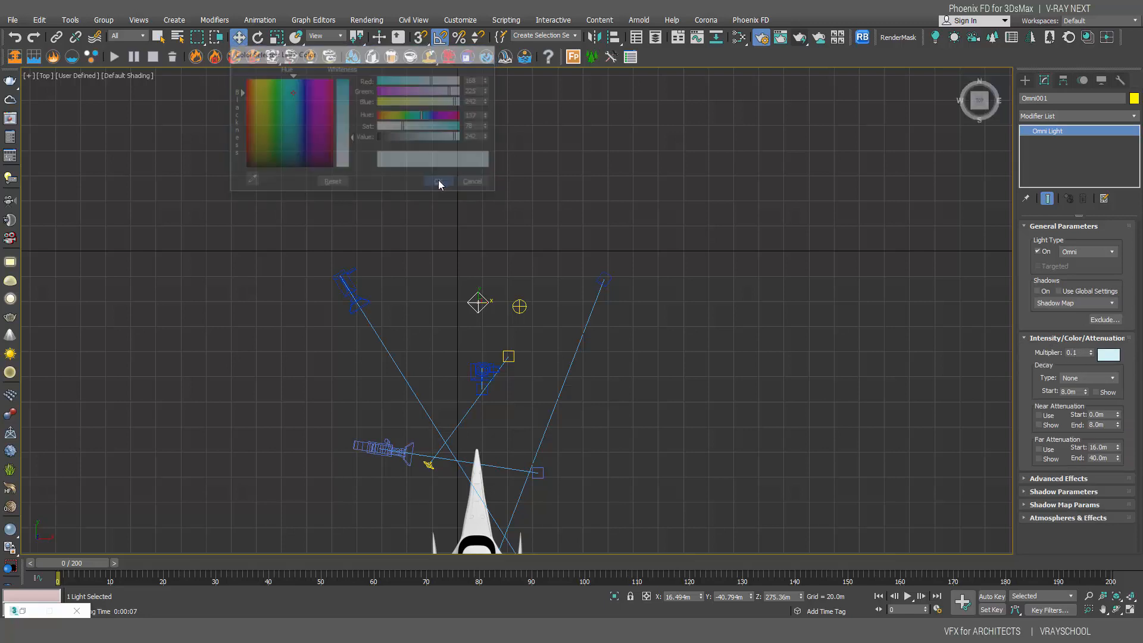
# Select the V-Ray ambient light and review its parameters and available modes, keeping Direct + GI
pyautogui.click(519, 306)
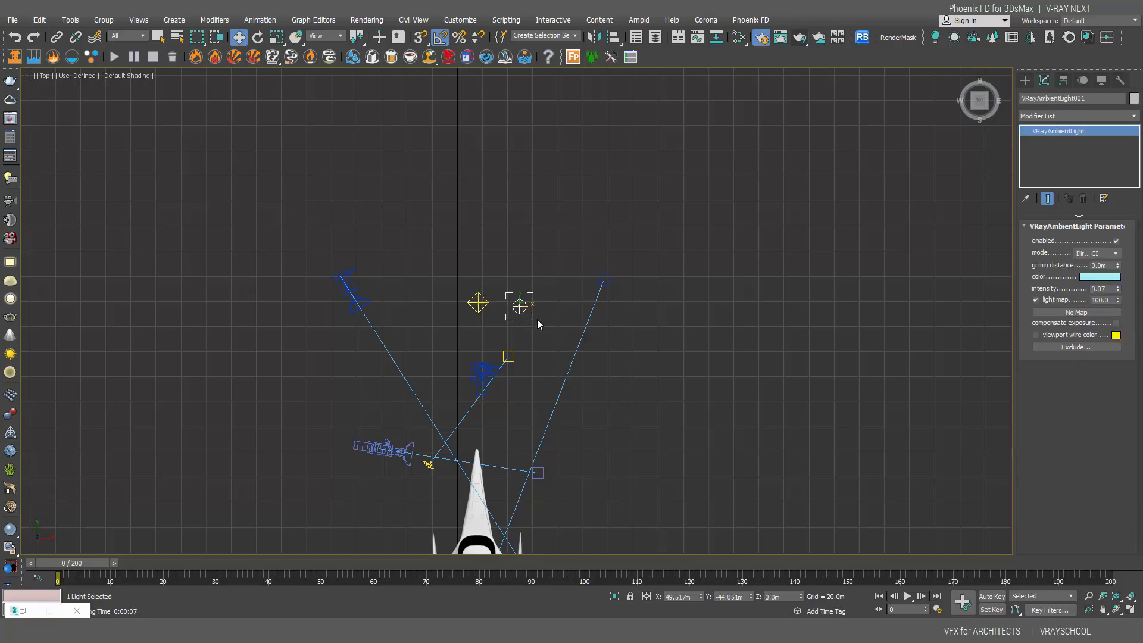
pyautogui.click(1113, 254)
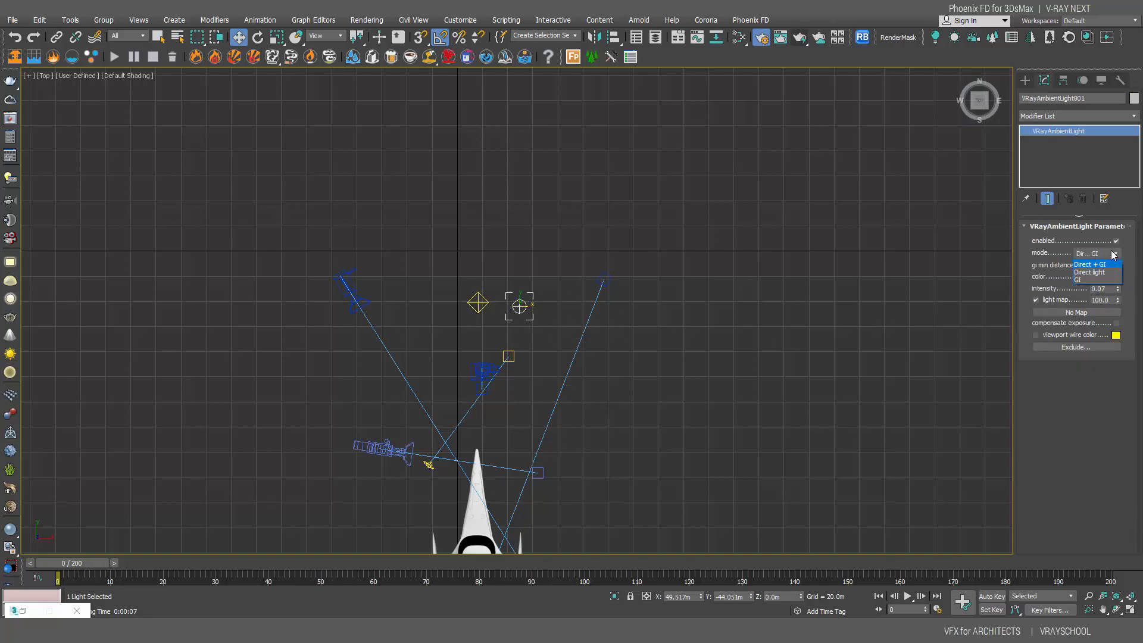
pyautogui.click(1107, 256)
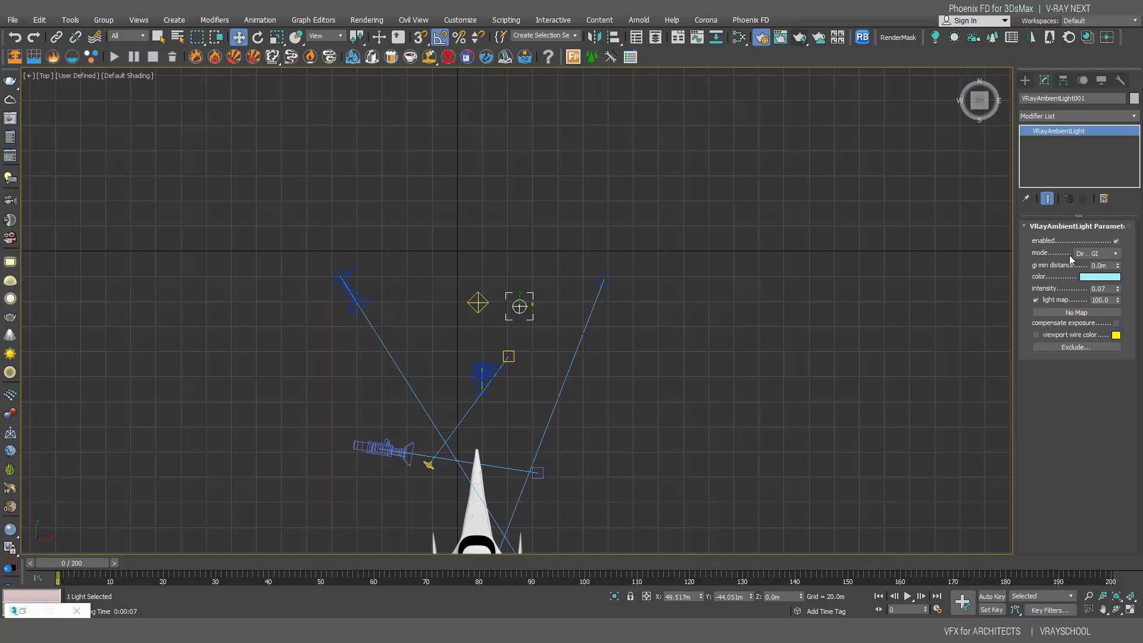
# Open the render setup and review the V-Ray image sampler and global illumination settings
pyautogui.click(761, 37)
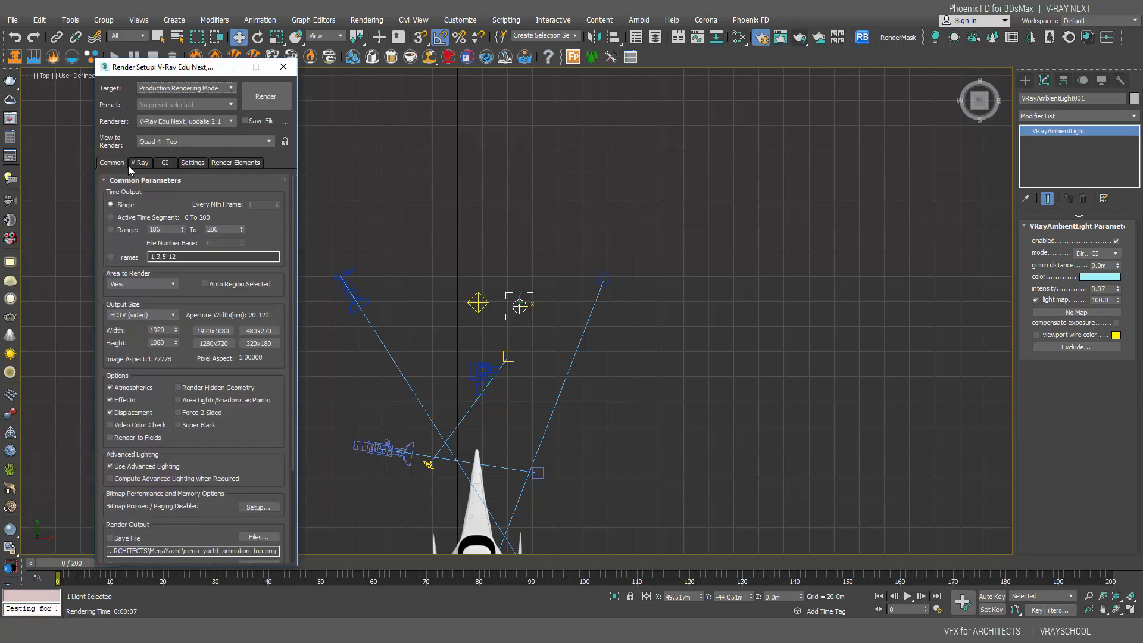
pyautogui.click(140, 165)
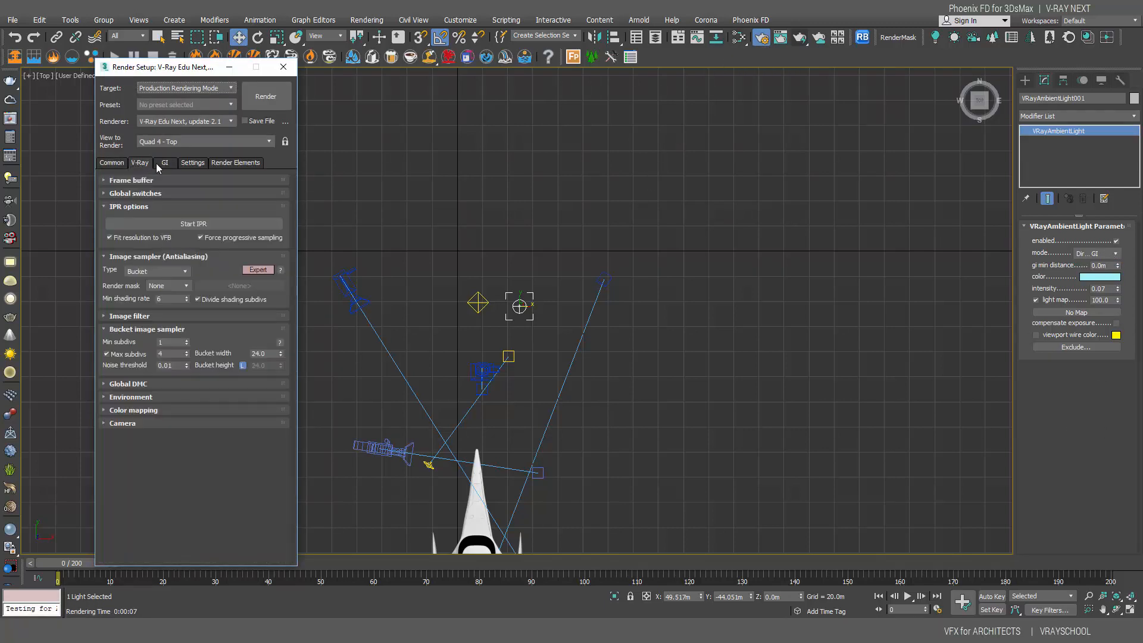
pyautogui.click(169, 165)
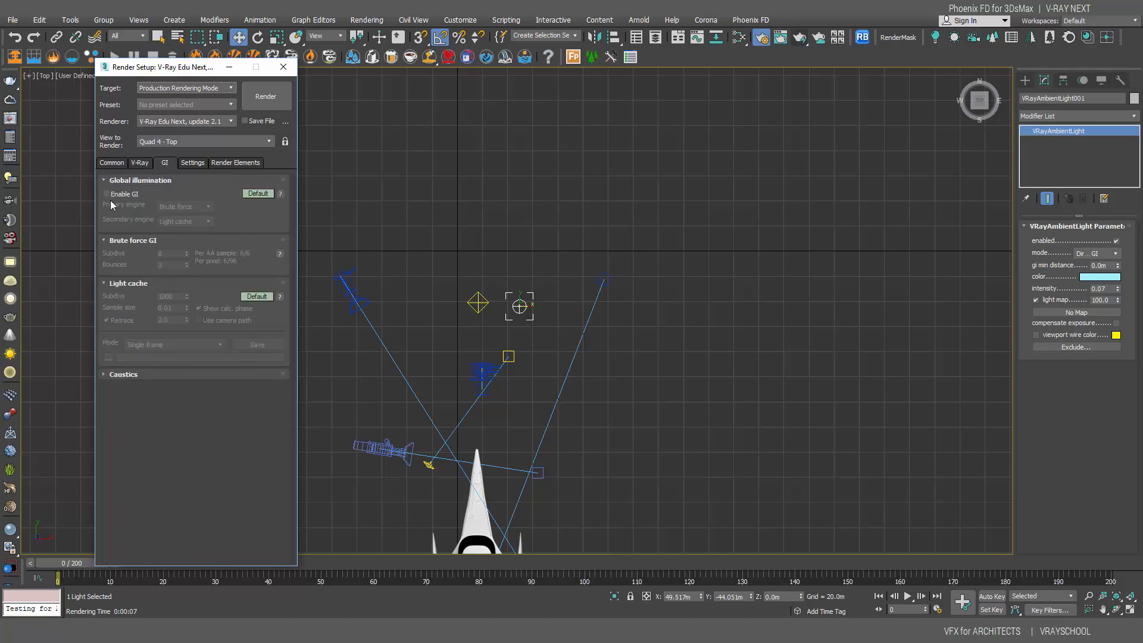
# Review the render elements list, from VRayVelocity and VRayDenoiser through VRayLighting, and the denoiser parameters
pyautogui.click(233, 165)
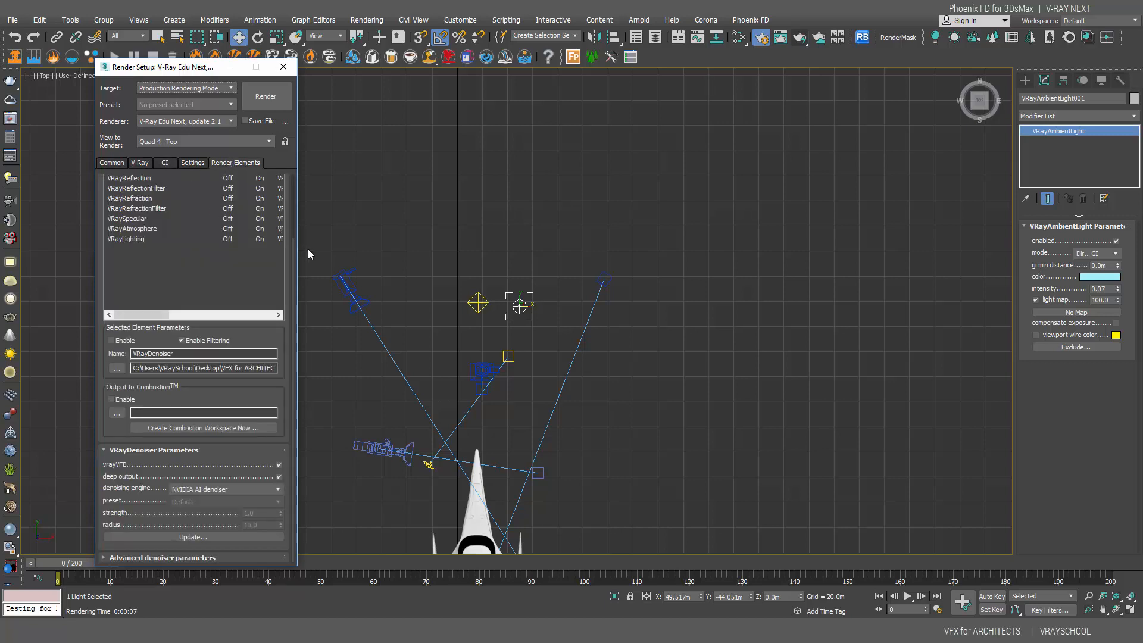
pyautogui.scroll(4, 139, 250)
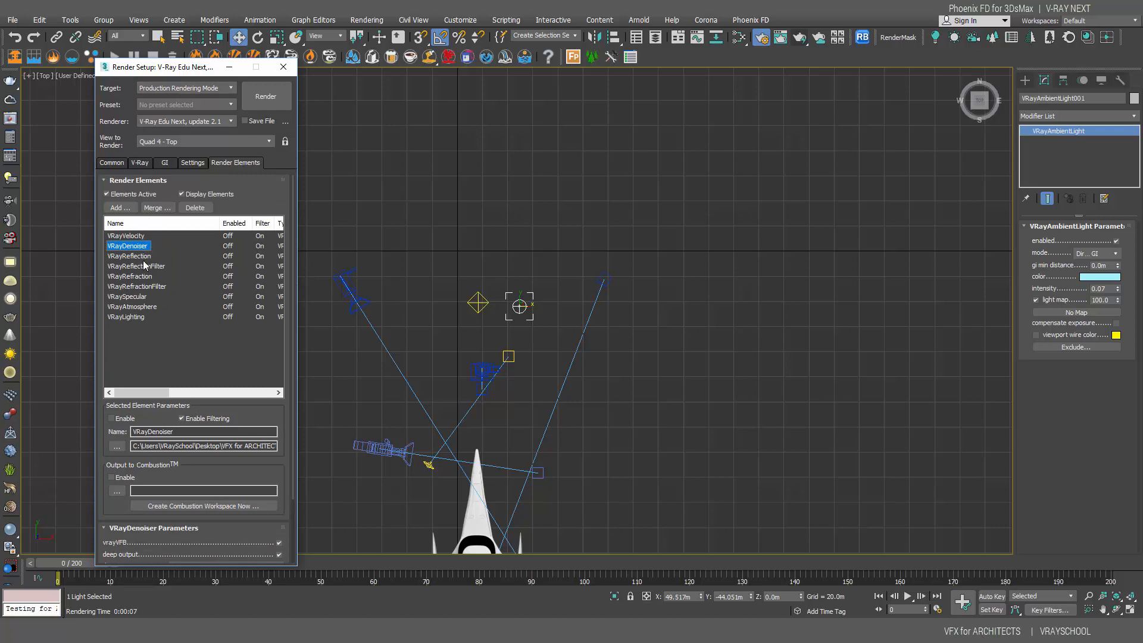
pyautogui.scroll(-3, 230, 451)
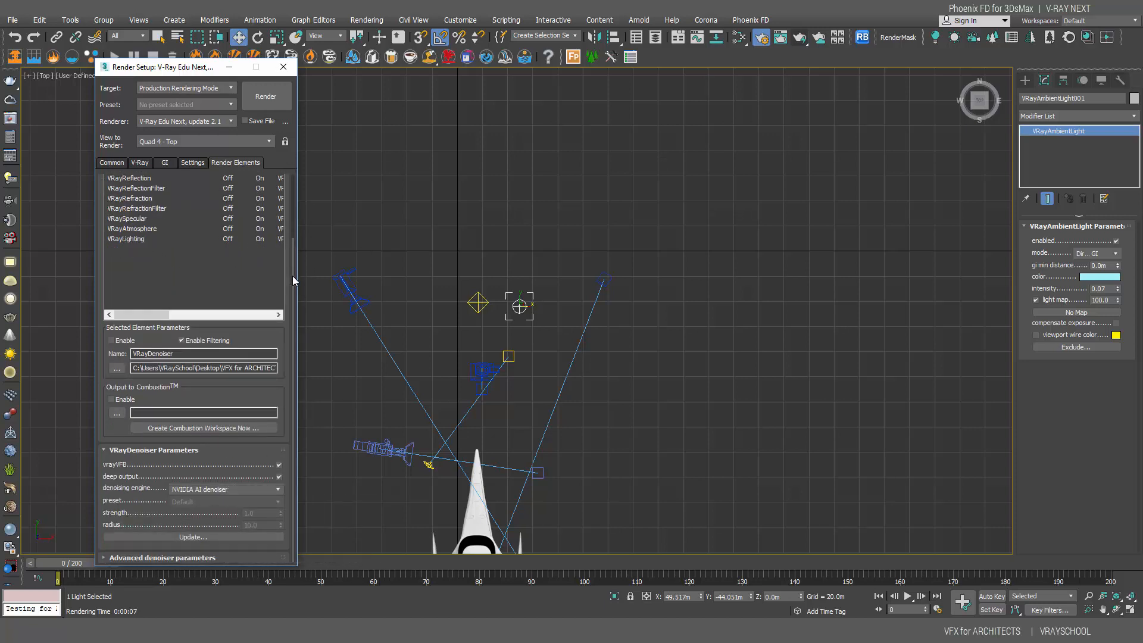
pyautogui.scroll(3, 293, 280)
pyautogui.click(136, 316)
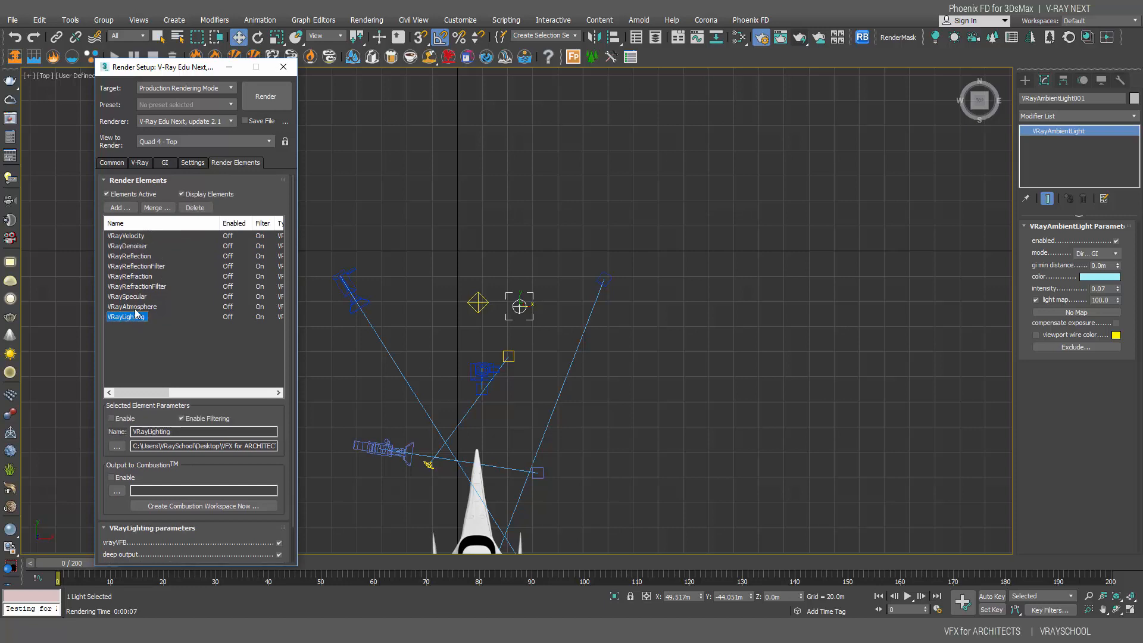
pyautogui.moveTo(132, 309); pyautogui.dragTo(139, 268)
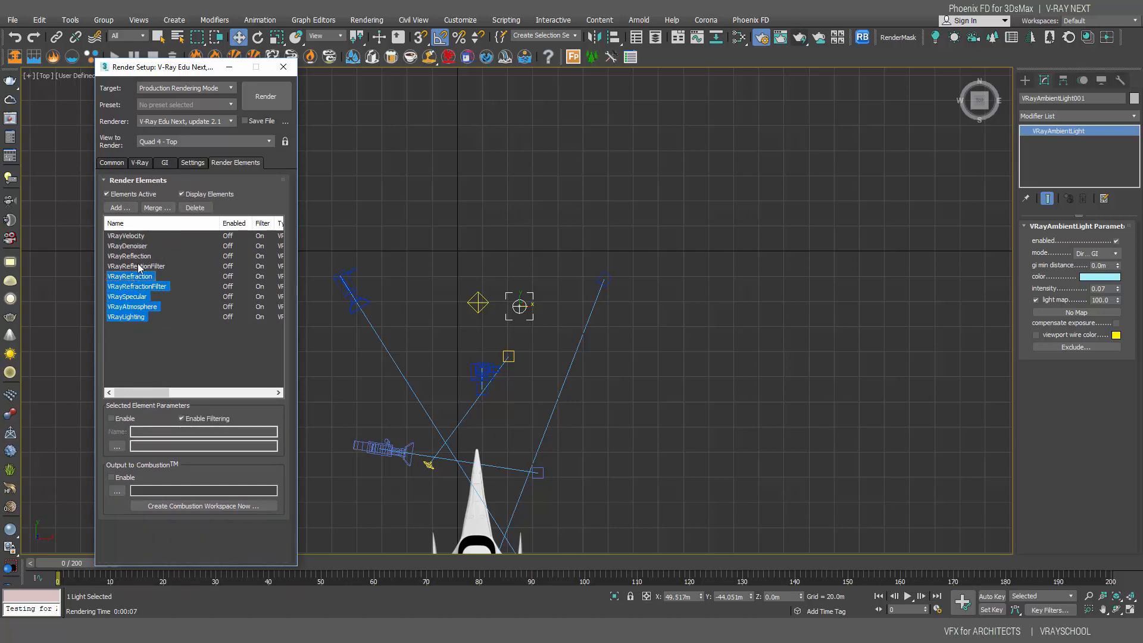
# Check the common output size and render output settings, and the bucket image sampler's subdivs and noise threshold
pyautogui.click(170, 167)
pyautogui.click(139, 164)
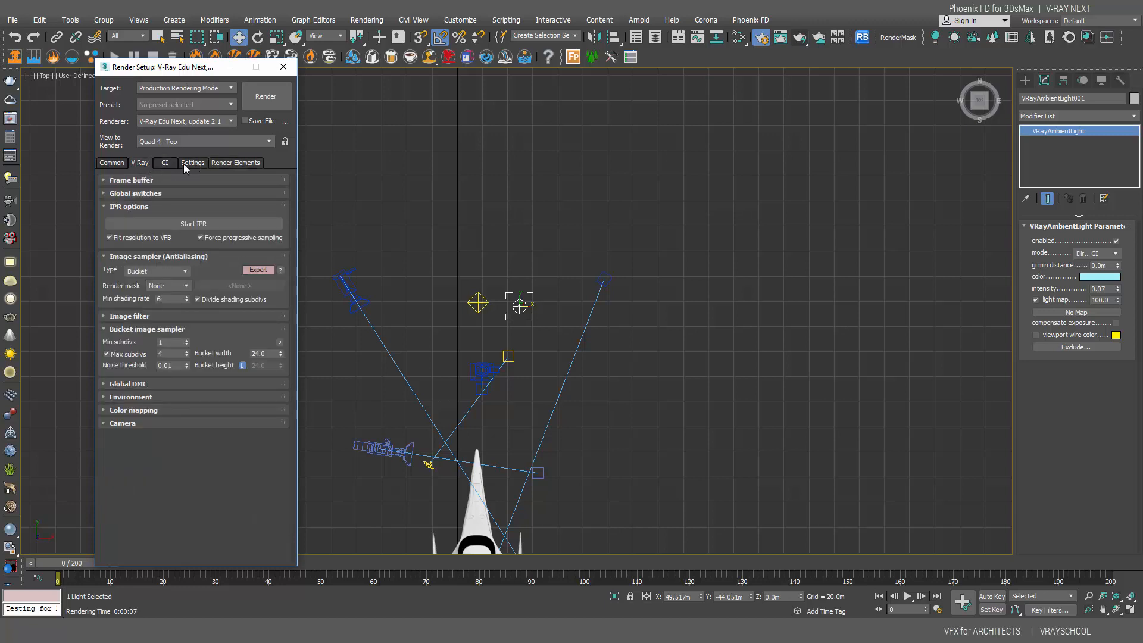
pyautogui.click(113, 164)
pyautogui.scroll(-5, 234, 427)
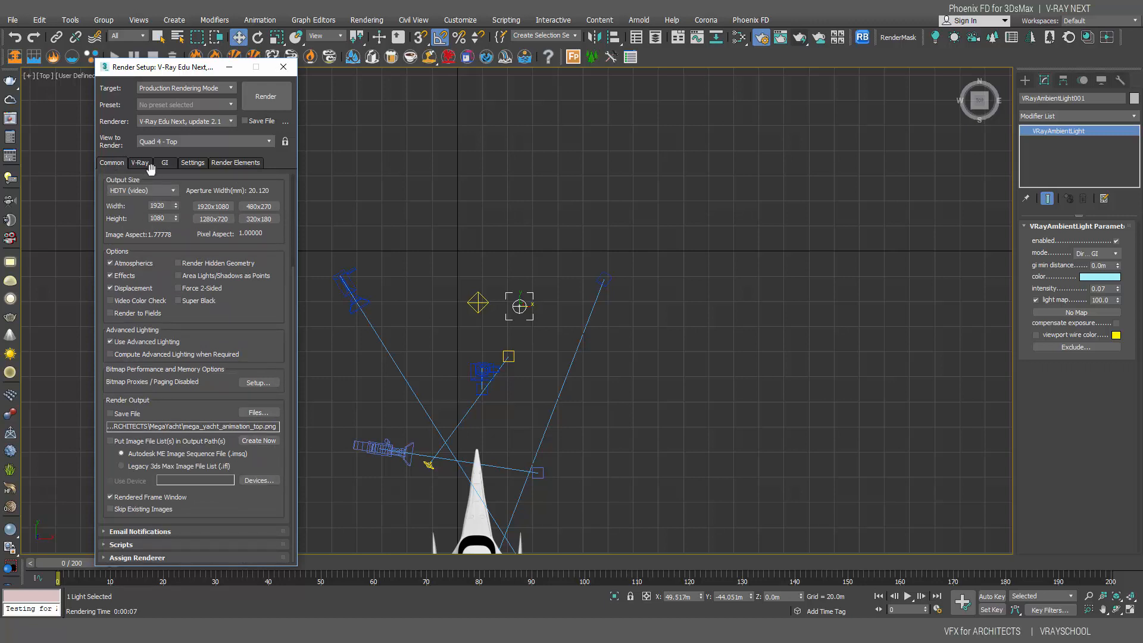
pyautogui.scroll(2, 163, 251)
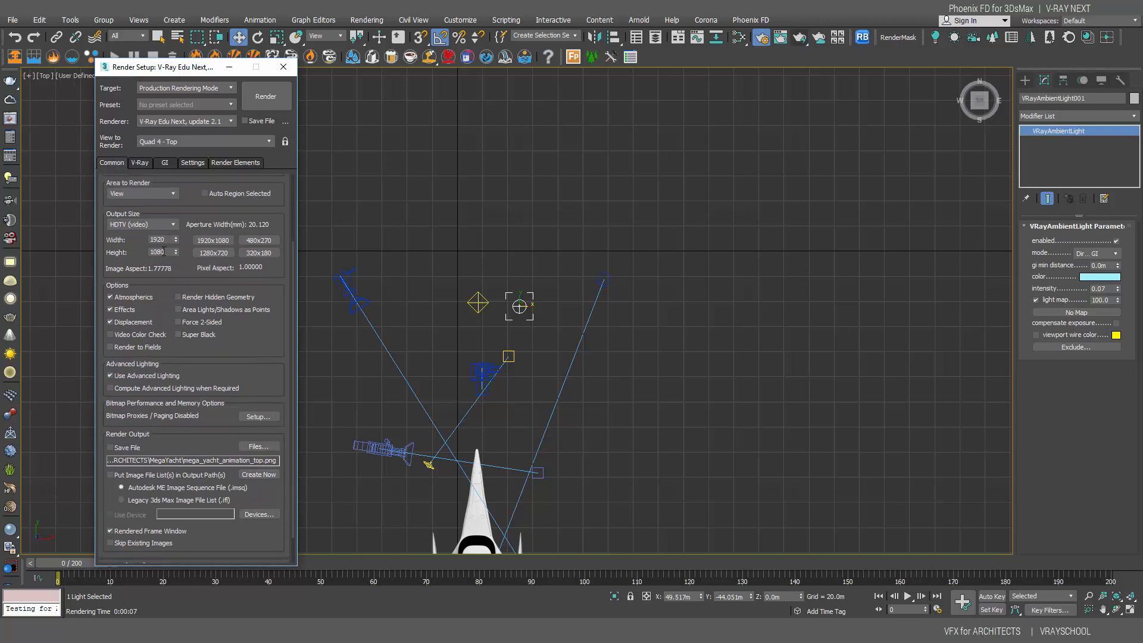
pyautogui.click(139, 164)
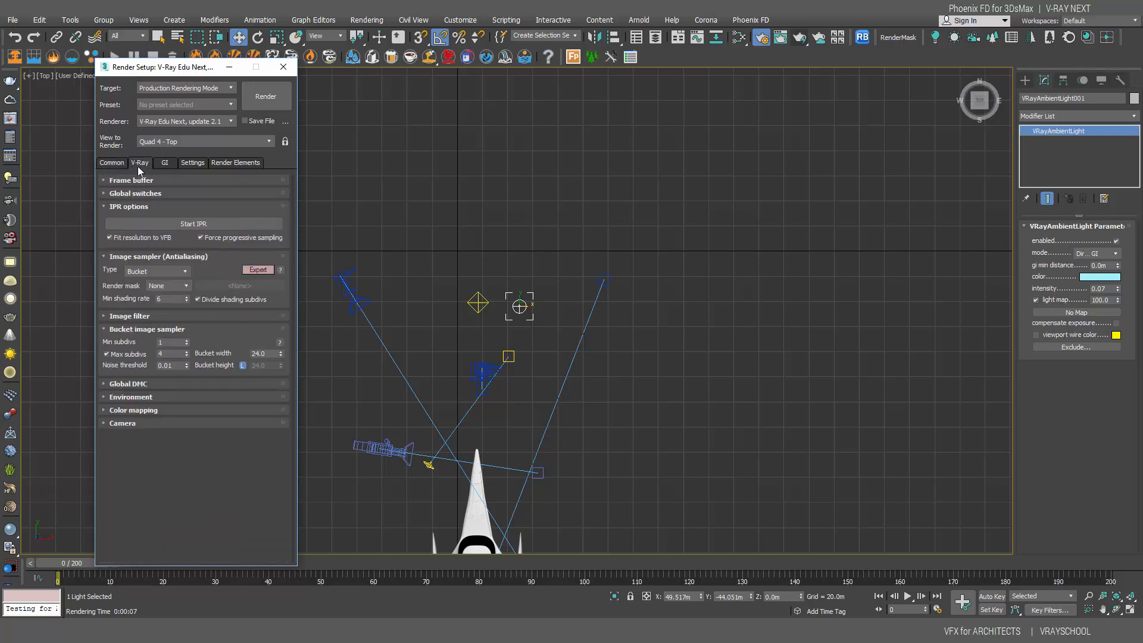
pyautogui.doubleClick(160, 354)
pyautogui.click(220, 334)
# Recheck the VRayDenoiser render element and close the render setup
pyautogui.click(230, 163)
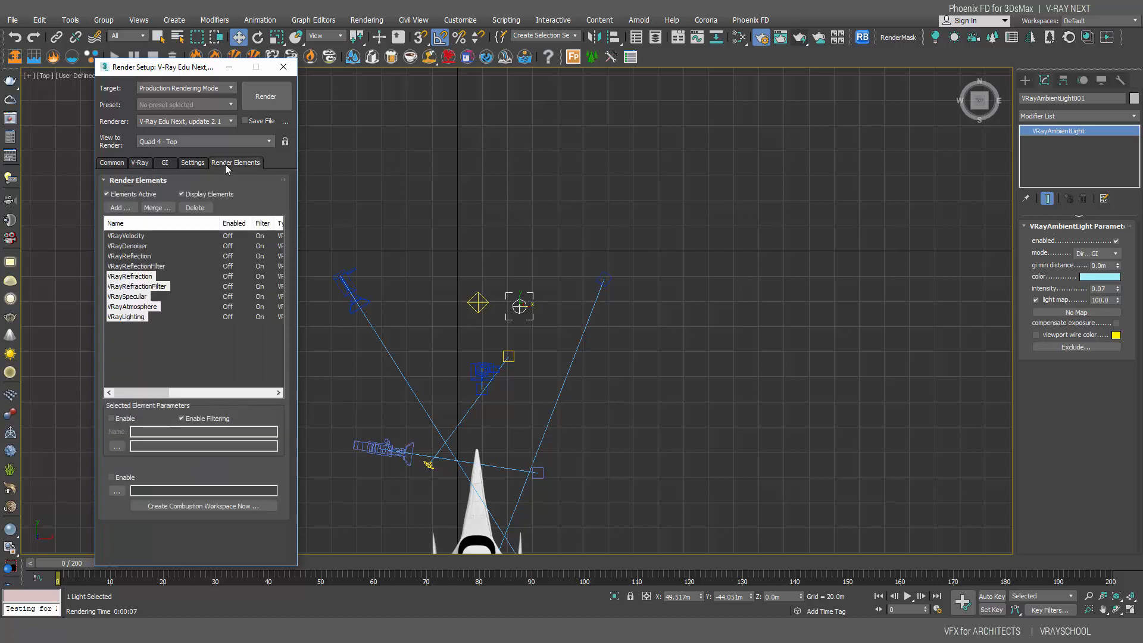
pyautogui.click(143, 246)
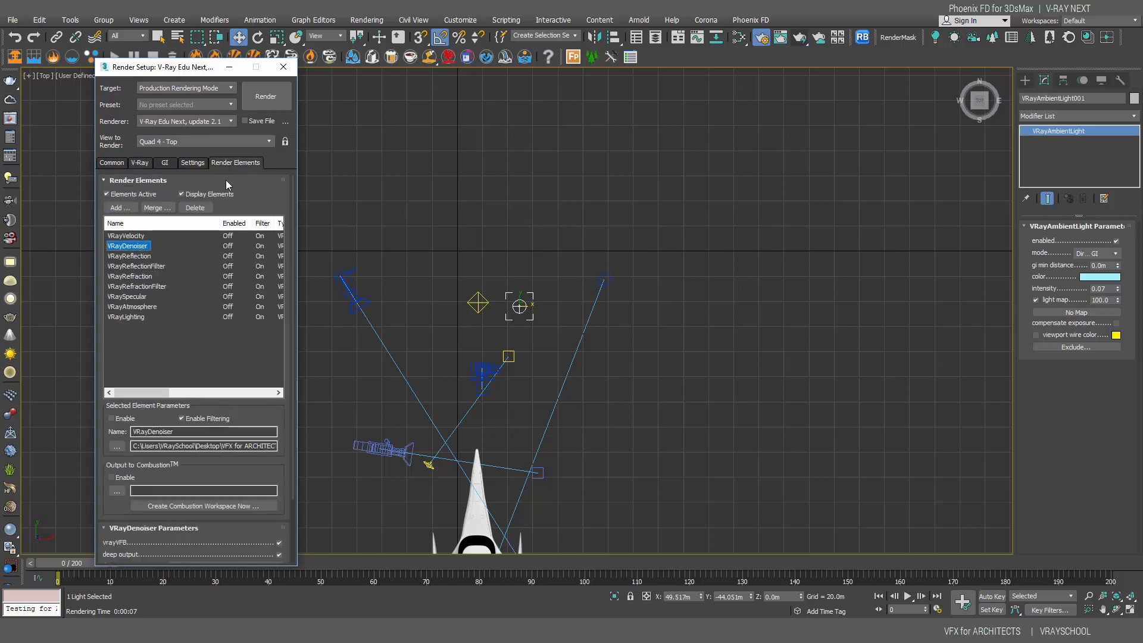
pyautogui.click(119, 164)
pyautogui.click(236, 70)
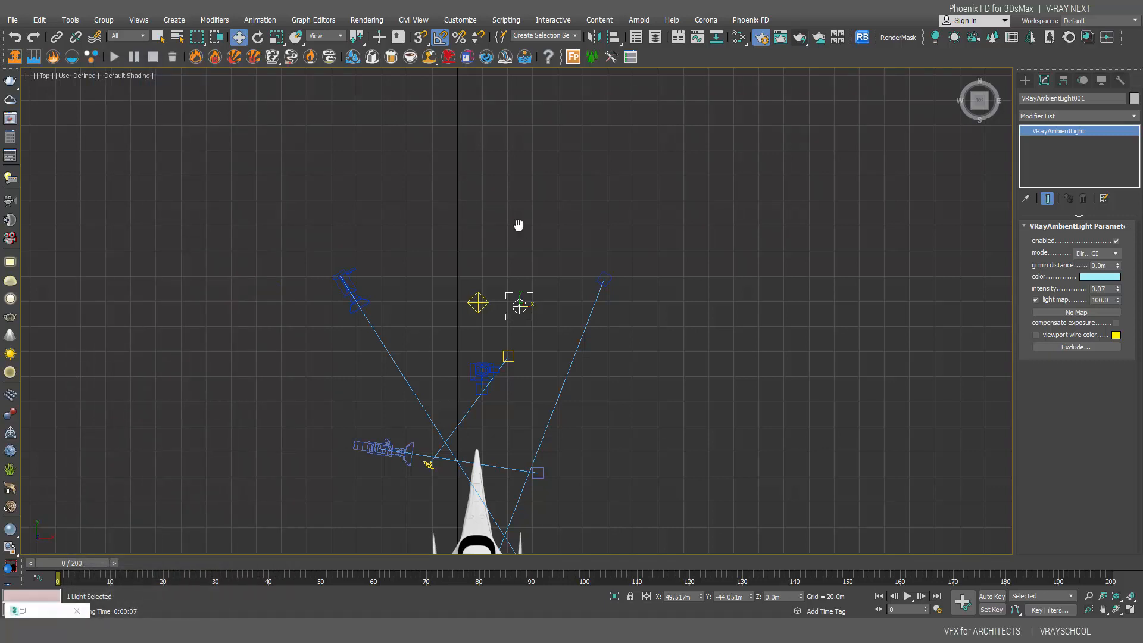
# View the scene through Camera01, render a test frame and close the frame buffer
pyautogui.moveTo(518, 226); pyautogui.dragTo(479, 93, button='middle')
pyautogui.press('c')
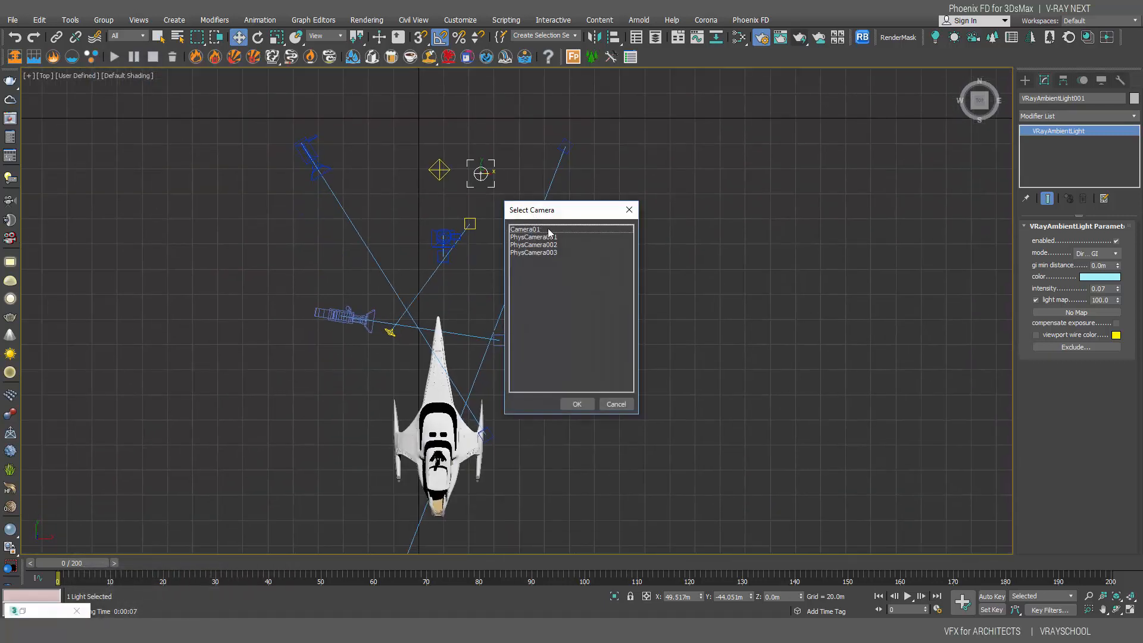
pyautogui.doubleClick(551, 232)
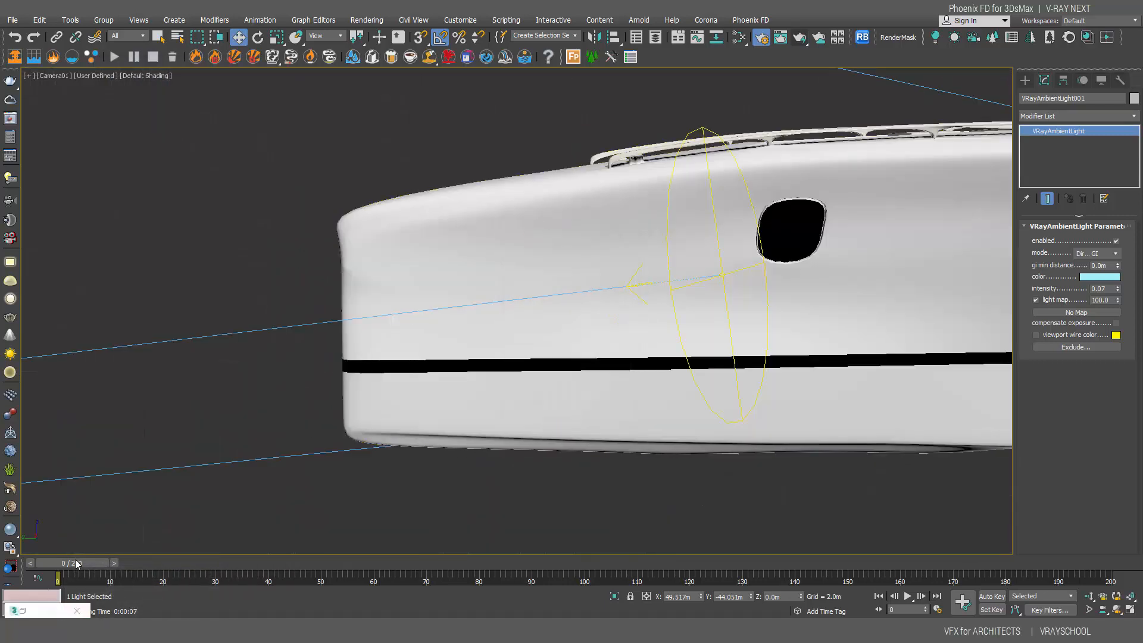
pyautogui.click(802, 39)
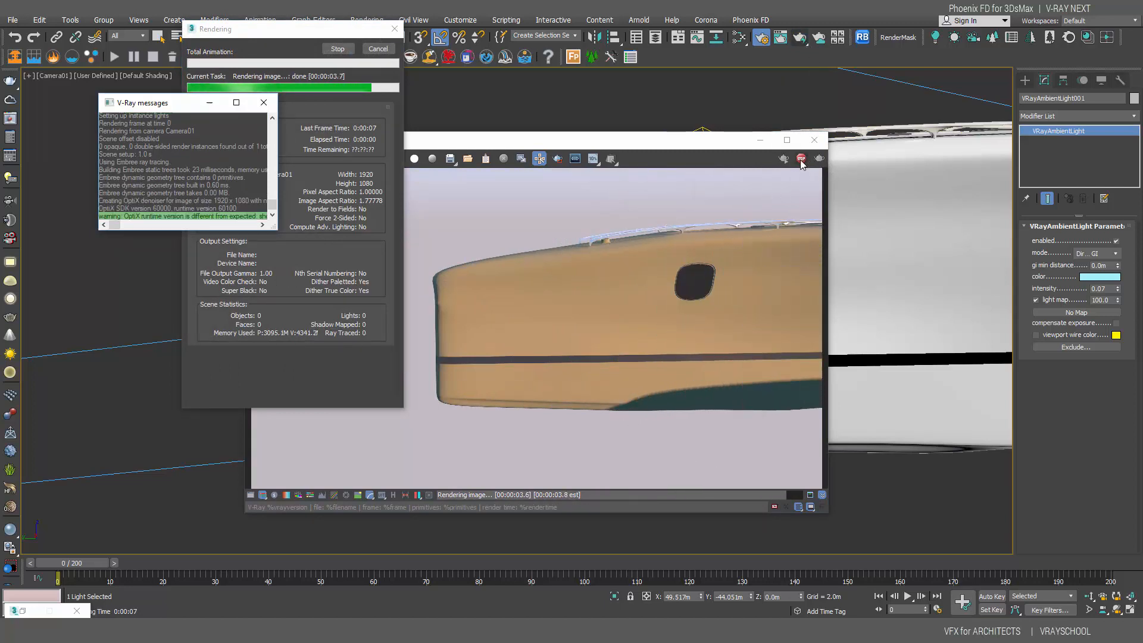
pyautogui.click(816, 142)
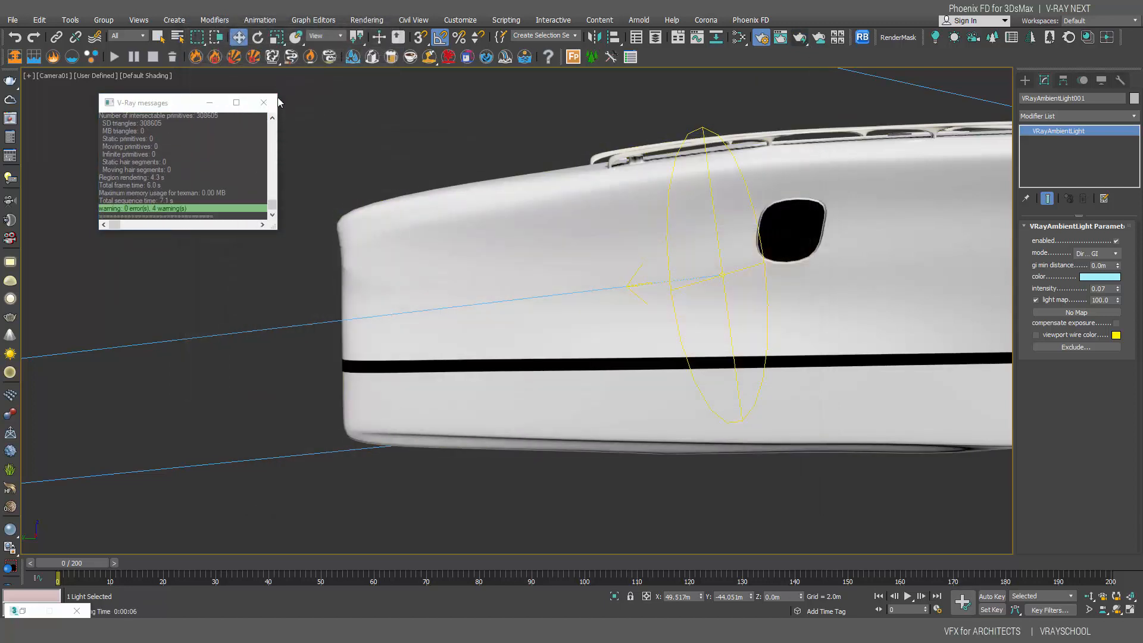
# Return to the top view and hide all lights and cameras by category, leaving the yacht framed
pyautogui.press('t')
pyautogui.moveTo(505, 246); pyautogui.dragTo(436, 409, button='middle')
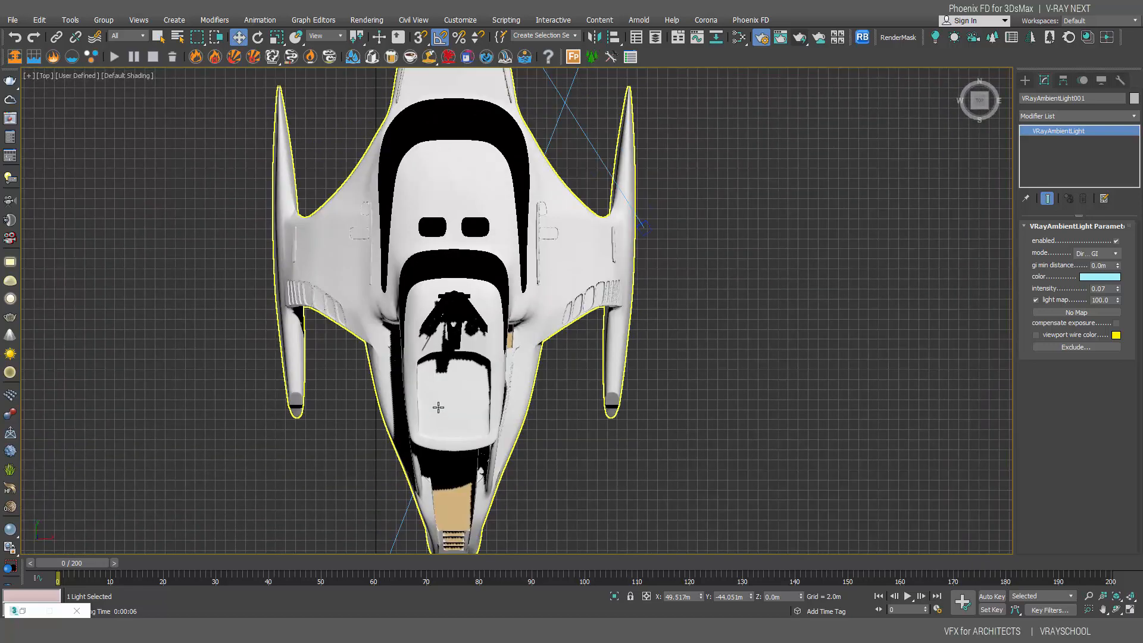
pyautogui.scroll(-5, 437, 408)
pyautogui.moveTo(424, 313); pyautogui.dragTo(382, 330, button='middle')
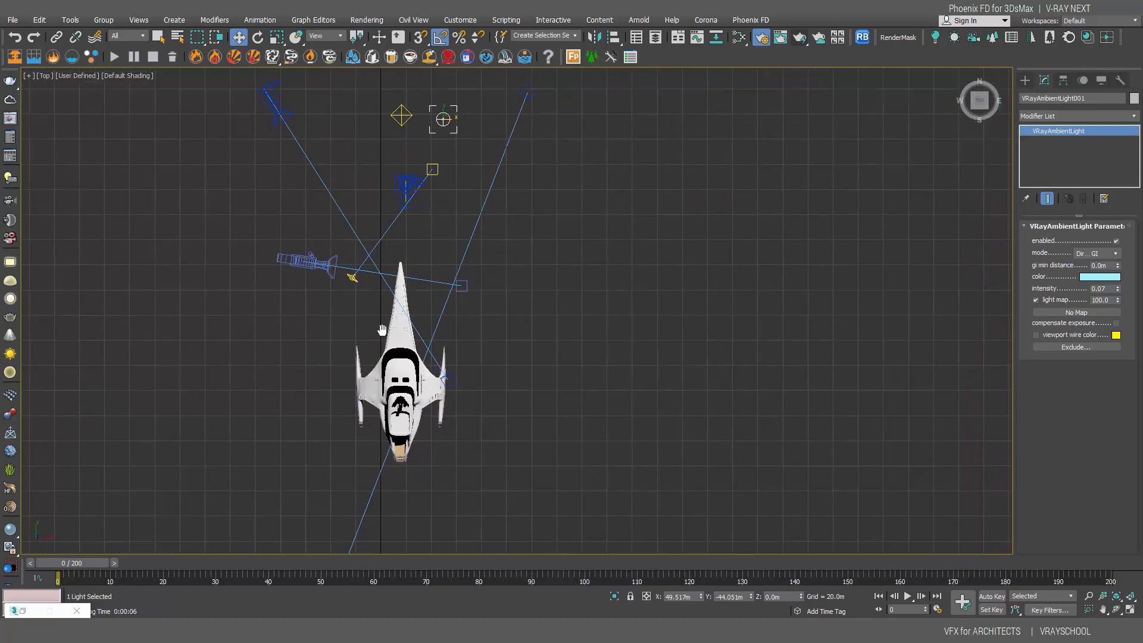
pyautogui.click(1101, 80)
pyautogui.click(1050, 222)
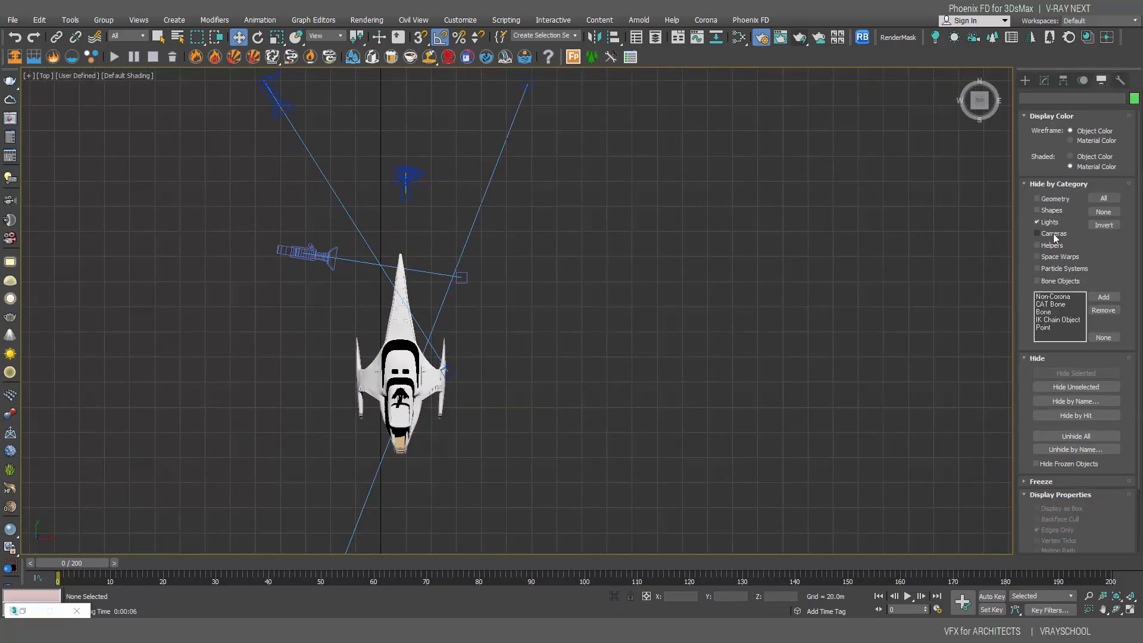
pyautogui.click(1054, 234)
pyautogui.moveTo(580, 231); pyautogui.dragTo(637, 228, button='middle')
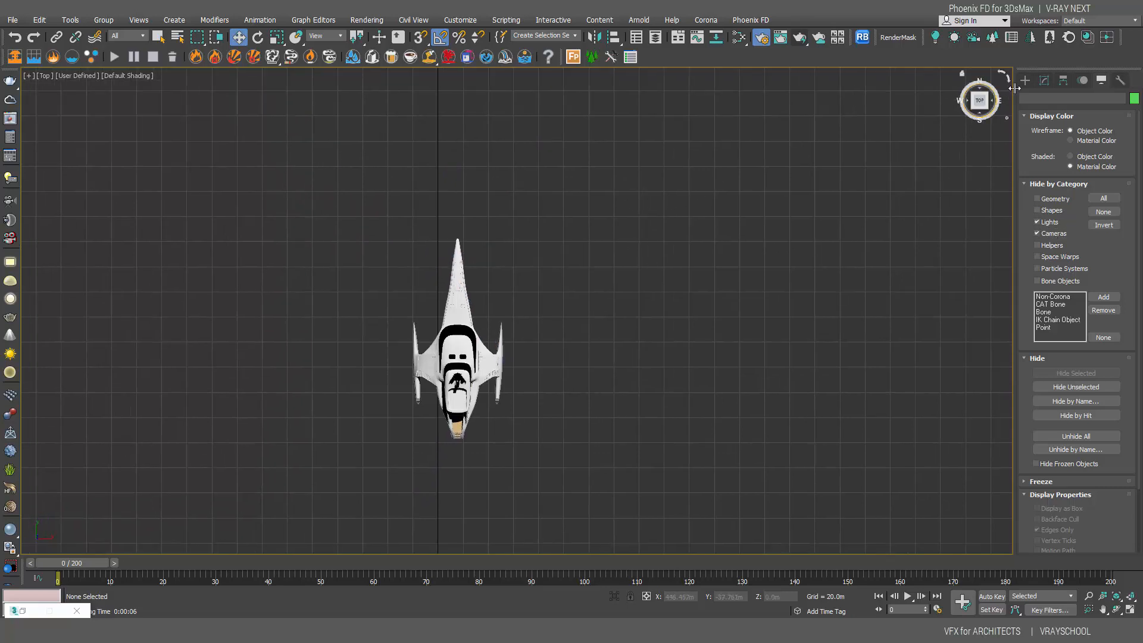
# Create a Phoenix FD liquid simulator around the yacht, about 109.6 × 255.2 × 19.2 m, and view it from the left
pyautogui.click(34, 57)
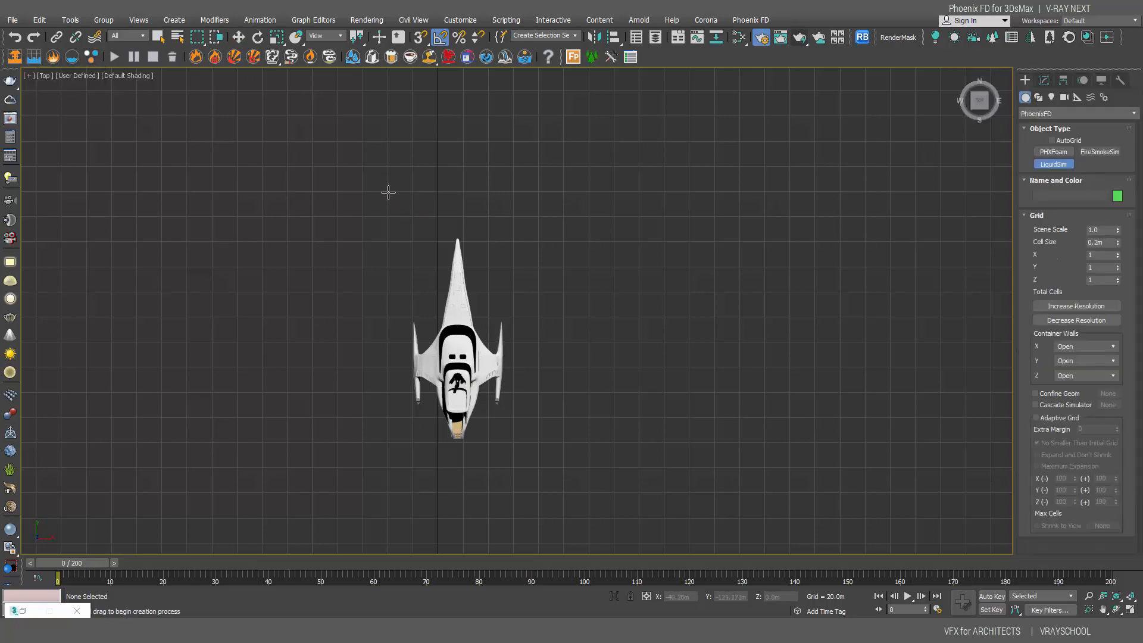
pyautogui.moveTo(387, 191); pyautogui.dragTo(527, 512)
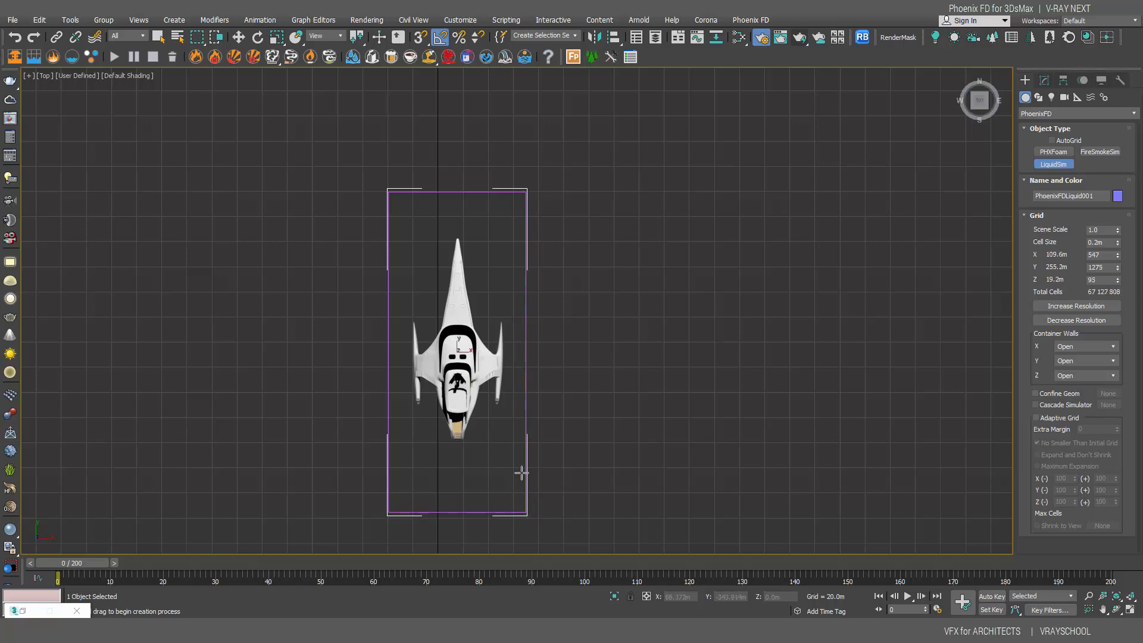
pyautogui.press('l')
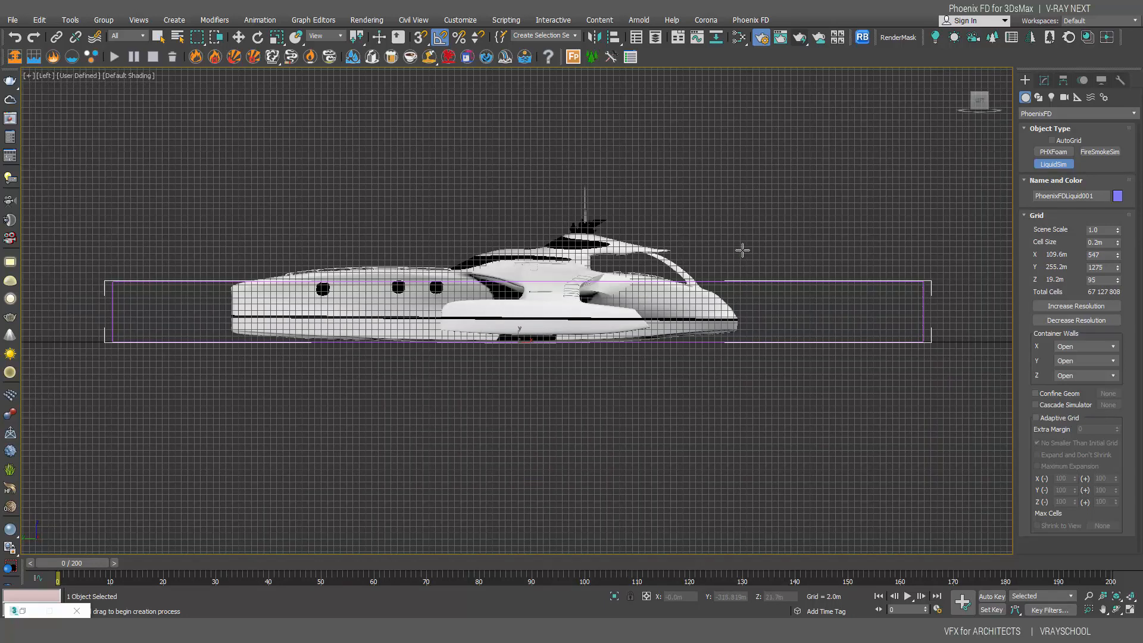
# Raise the liquid simulator to about Z 2.83 m and reduce its grid's Z size to 53 cells
pyautogui.click(1045, 79)
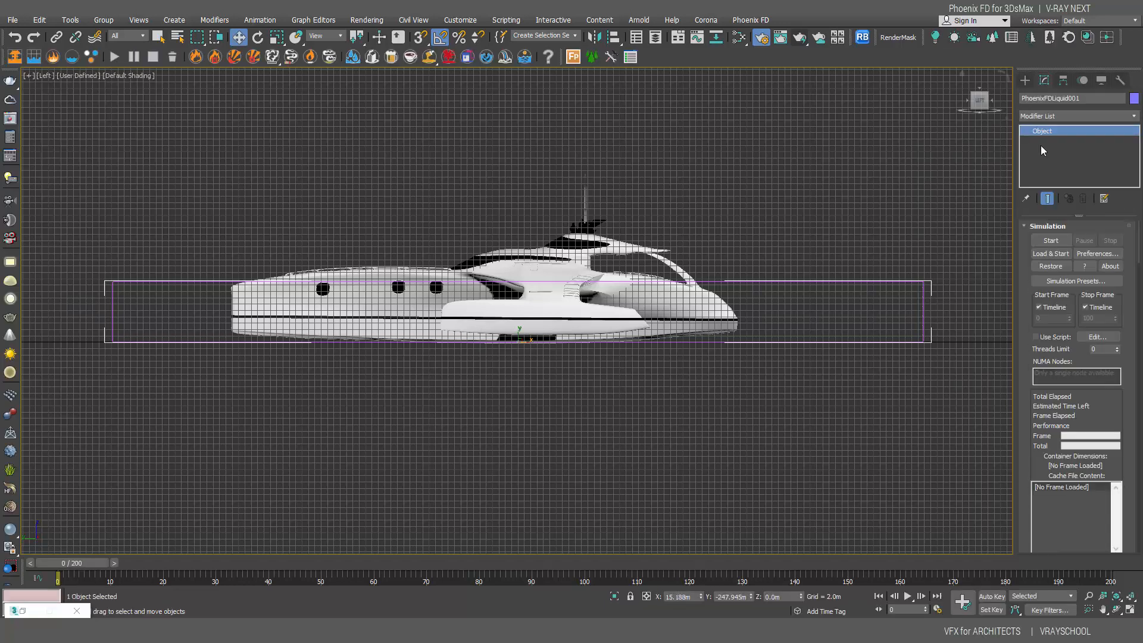
pyautogui.moveTo(1140, 254); pyautogui.dragTo(1139, 294)
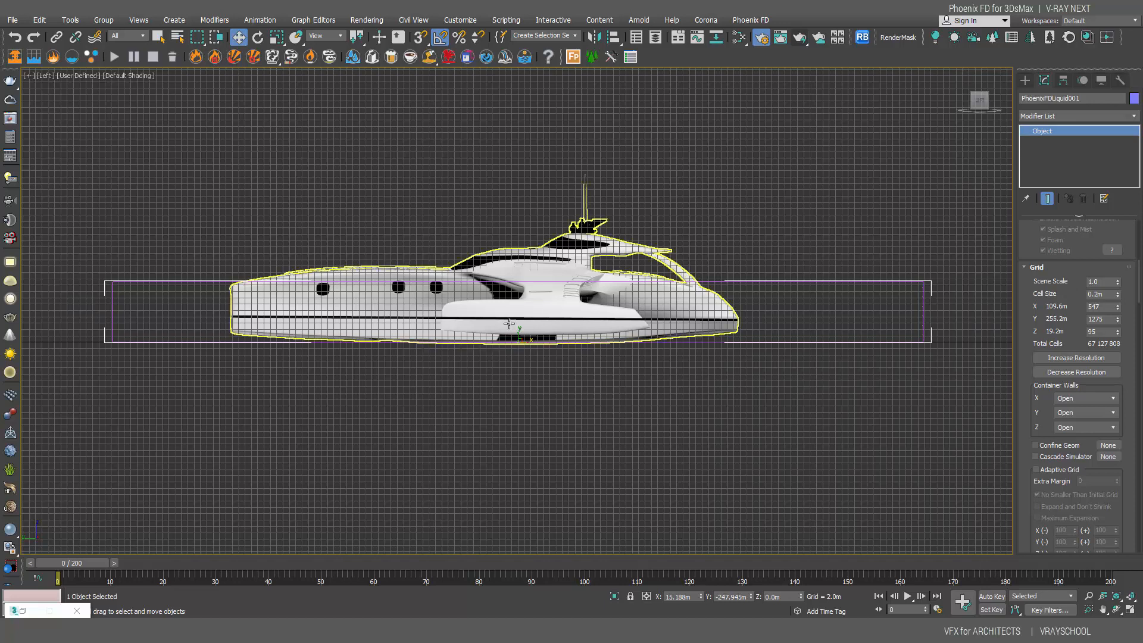
pyautogui.moveTo(519, 338); pyautogui.dragTo(524, 329)
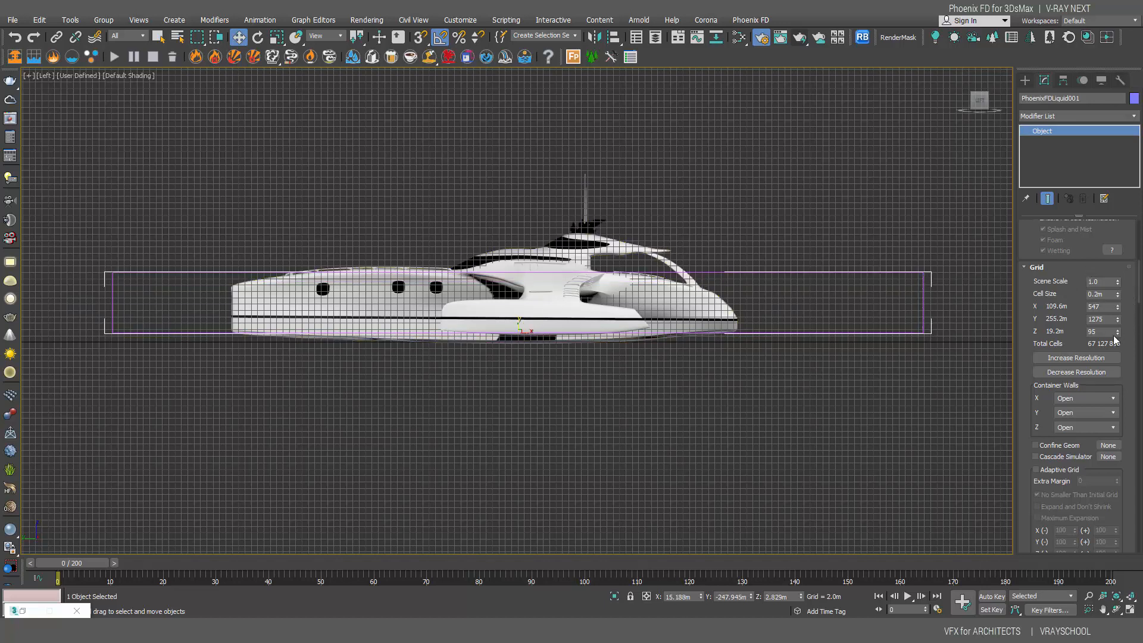
pyautogui.moveTo(1117, 332); pyautogui.dragTo(1120, 357)
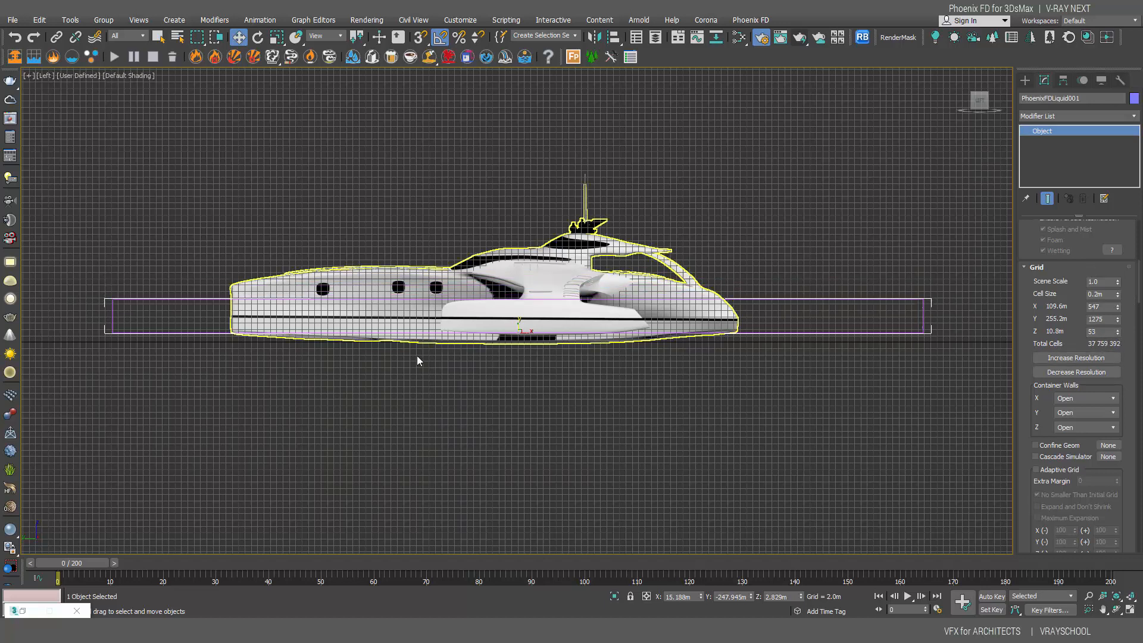
# Set the liquid simulator's grid size to 800 cells in X and 2000 cells in Y
pyautogui.scroll(5, 374, 359)
pyautogui.moveTo(358, 311); pyautogui.dragTo(431, 295, button='middle')
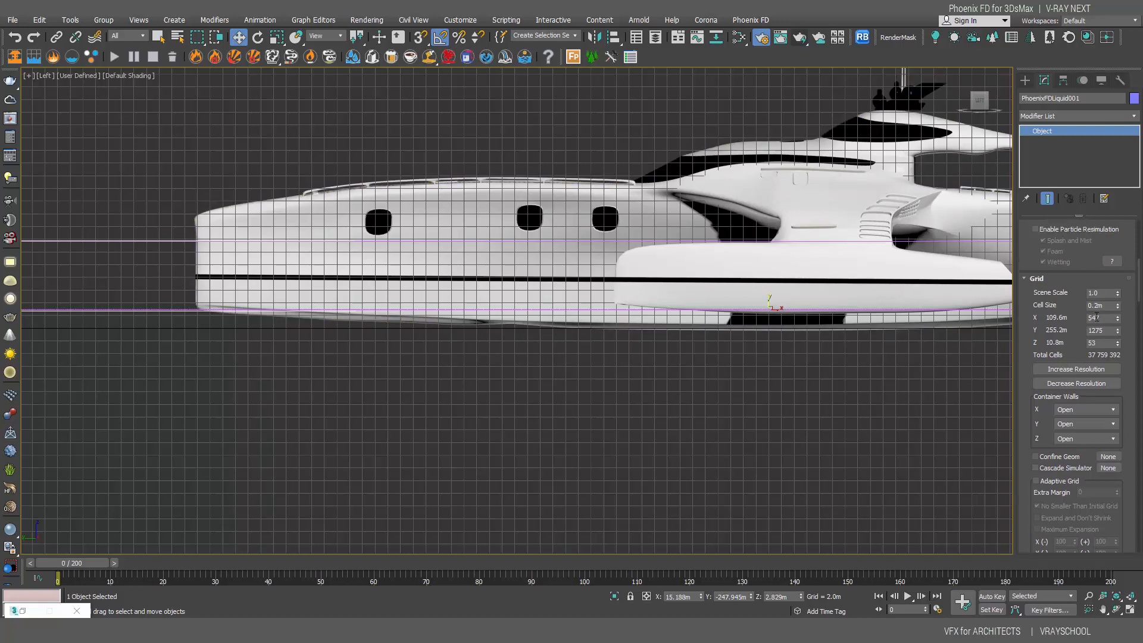
pyautogui.moveTo(1073, 319); pyautogui.dragTo(1049, 313)
pyautogui.write('800')
pyautogui.press('Return')
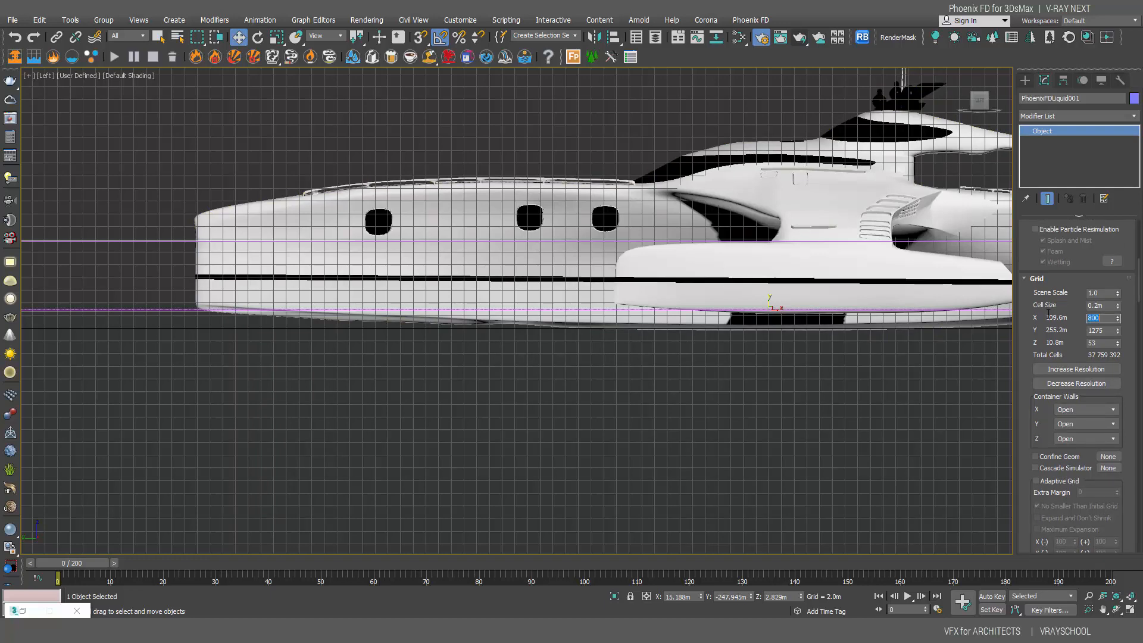
pyautogui.press('Tab')
pyautogui.write('2000')
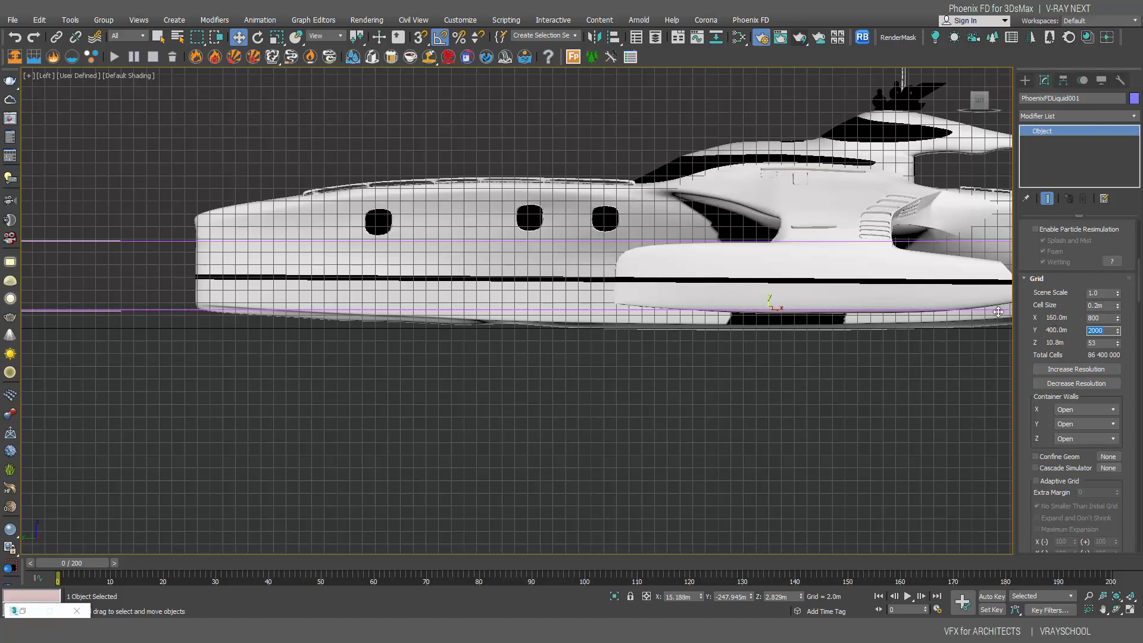
pyautogui.press('Return')
# Increase the liquid simulator's grid Z size to 62 cells
pyautogui.scroll(-3, 675, 374)
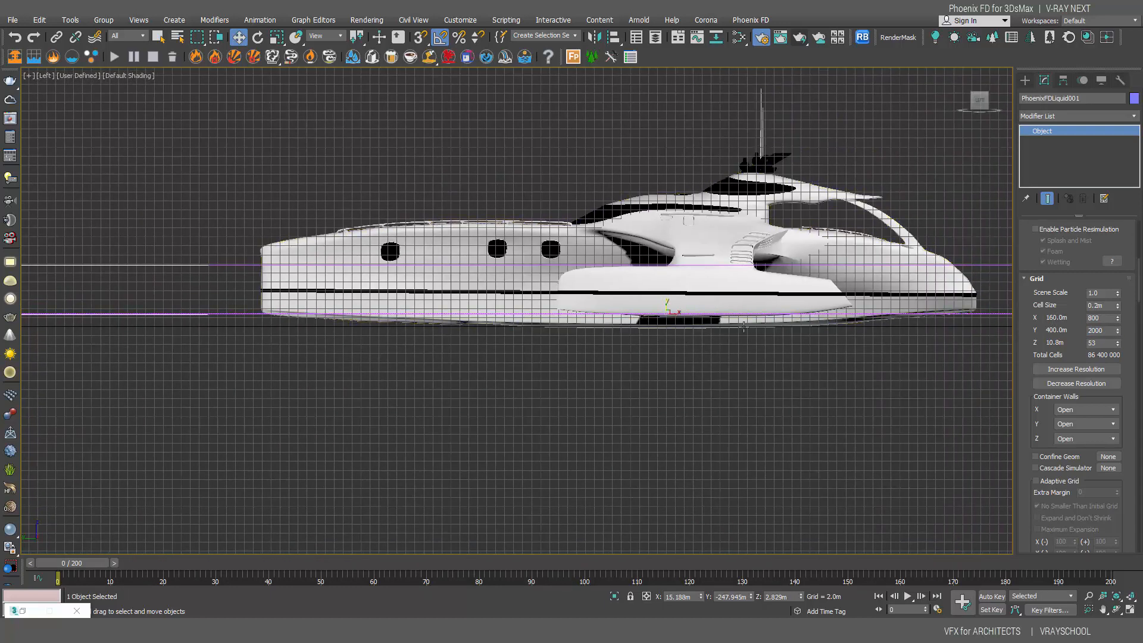
pyautogui.doubleClick(1109, 343)
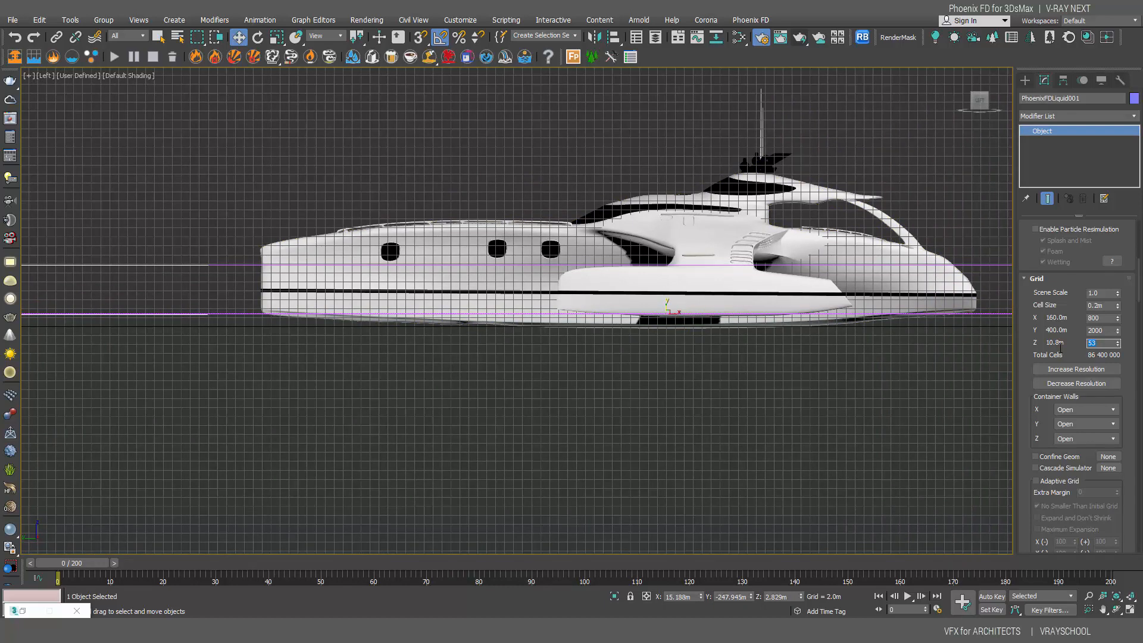
pyautogui.write('62')
pyautogui.press('Return')
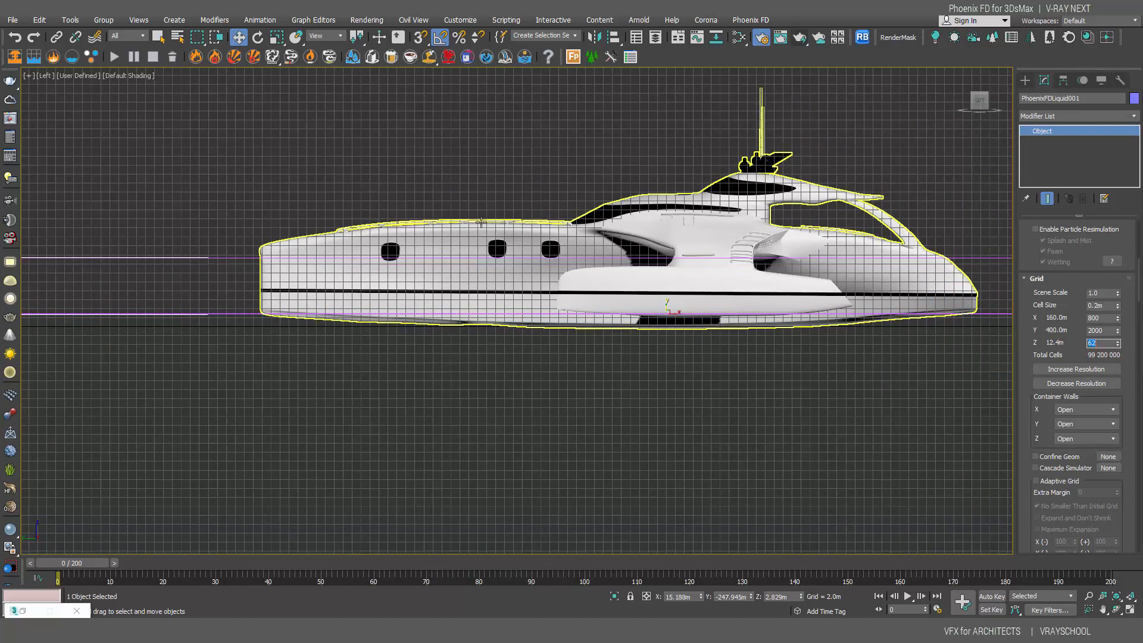
# Move the liquid simulator toward the yacht's stern in the top view, to about Y -333.3 m, and check it from the left
pyautogui.press('t')
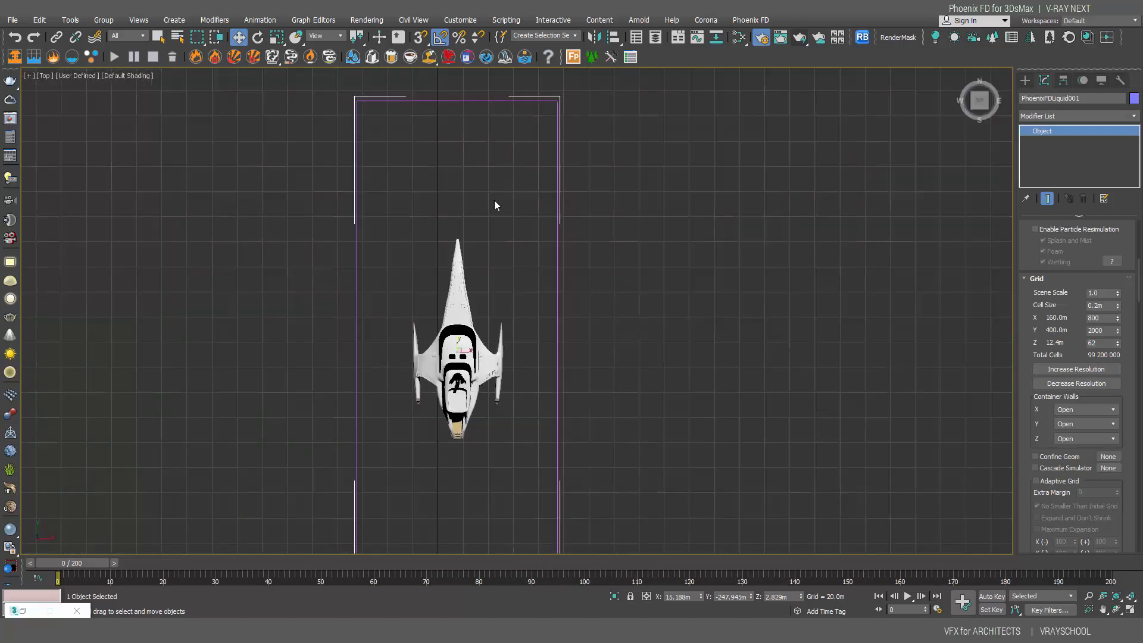
pyautogui.scroll(-3, 494, 203)
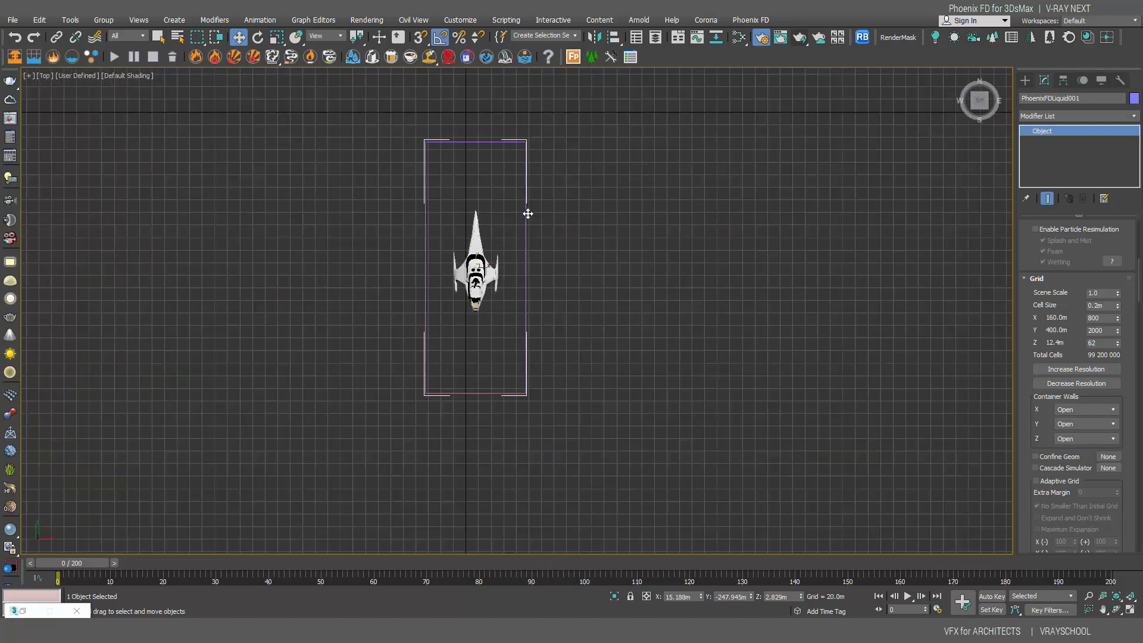
pyautogui.moveTo(477, 263); pyautogui.dragTo(517, 308)
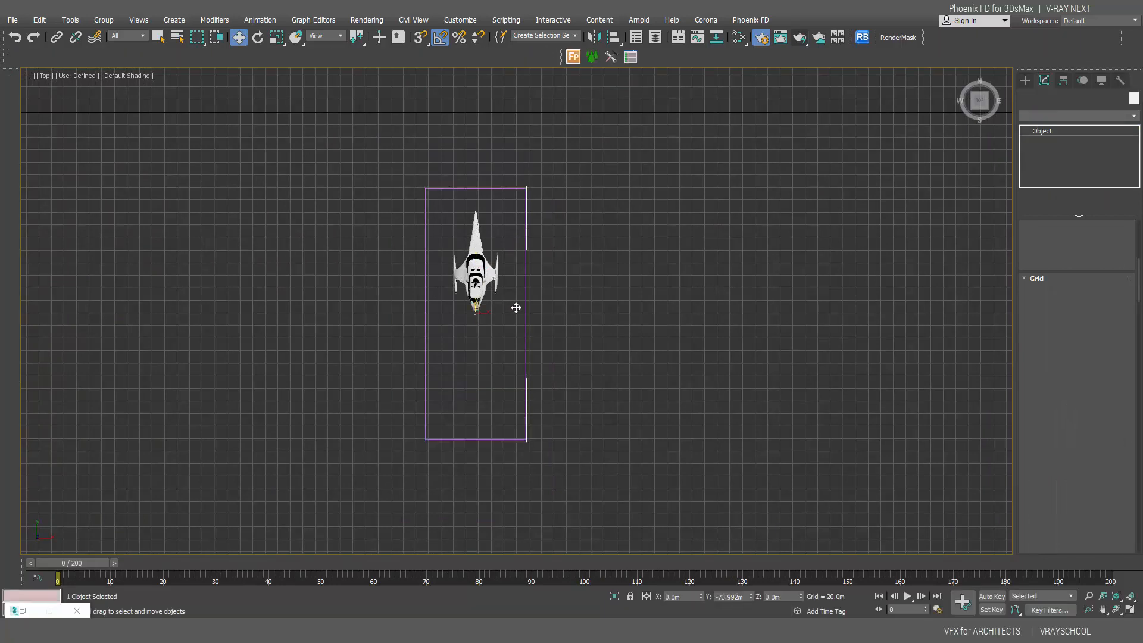
pyautogui.moveTo(476, 252); pyautogui.dragTo(476, 309)
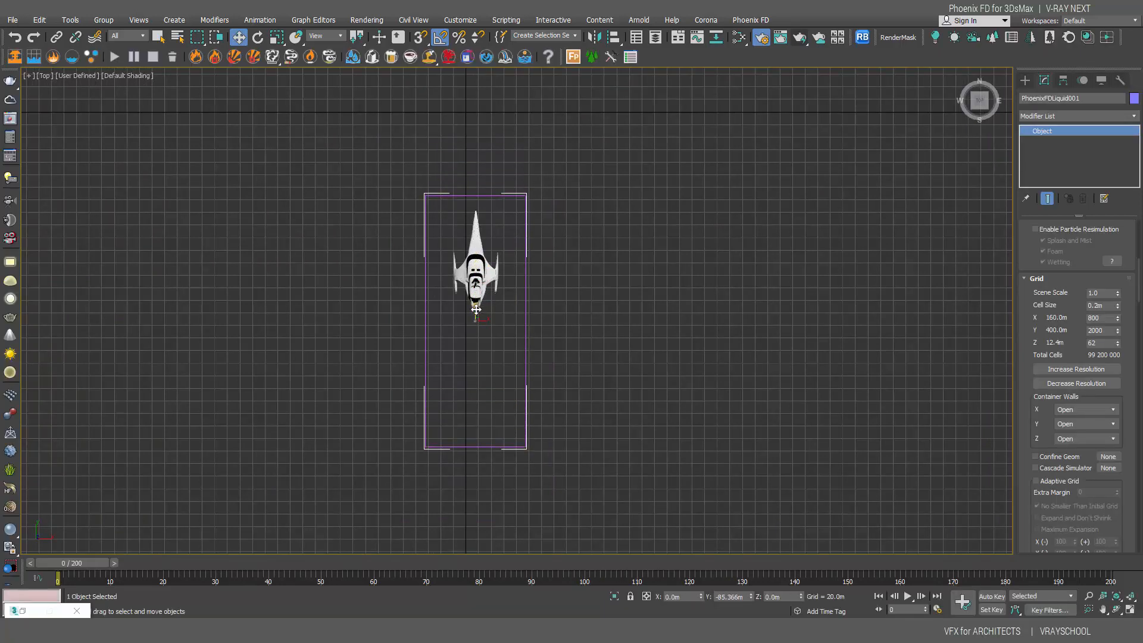
pyautogui.press('l')
pyautogui.moveTo(527, 285); pyautogui.dragTo(352, 265, button='middle')
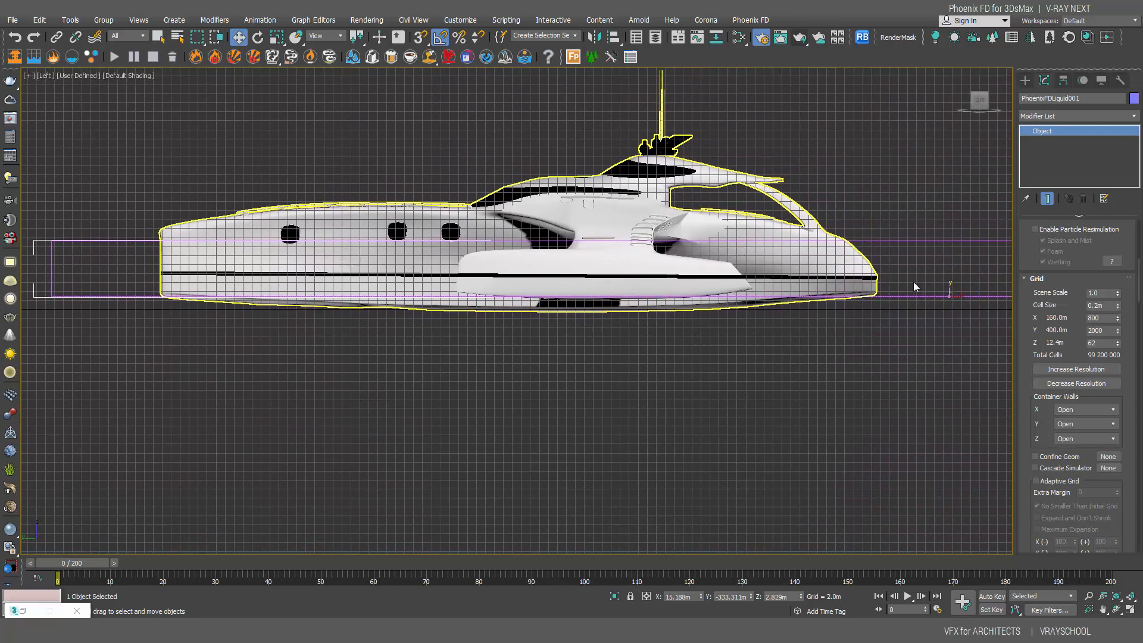
# Enable the simulator's Initial Fill Up in its dynamics settings and set it to 42
pyautogui.scroll(-3, 1138, 296)
pyautogui.scroll(-3, 1138, 296)
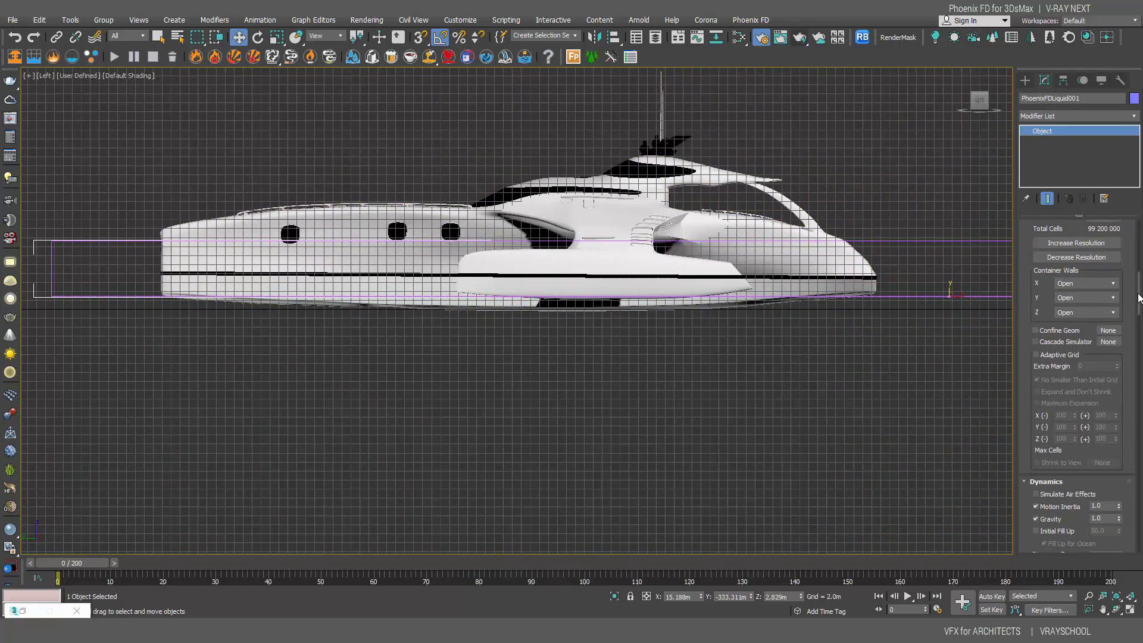
pyautogui.moveTo(1138, 312); pyautogui.dragTo(1137, 327)
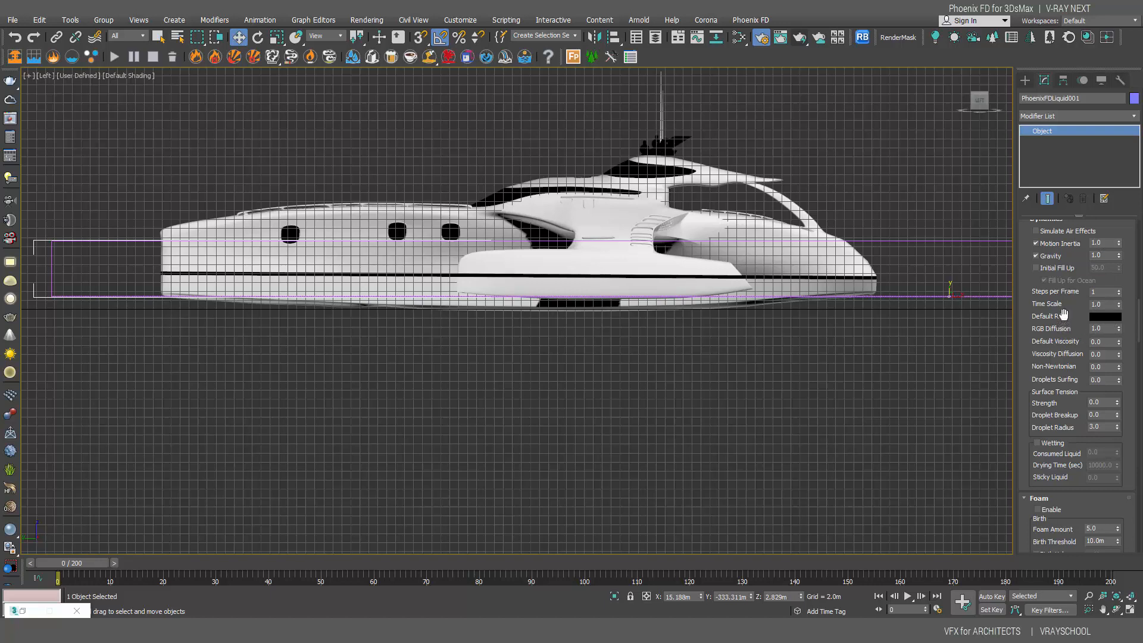
pyautogui.click(1036, 268)
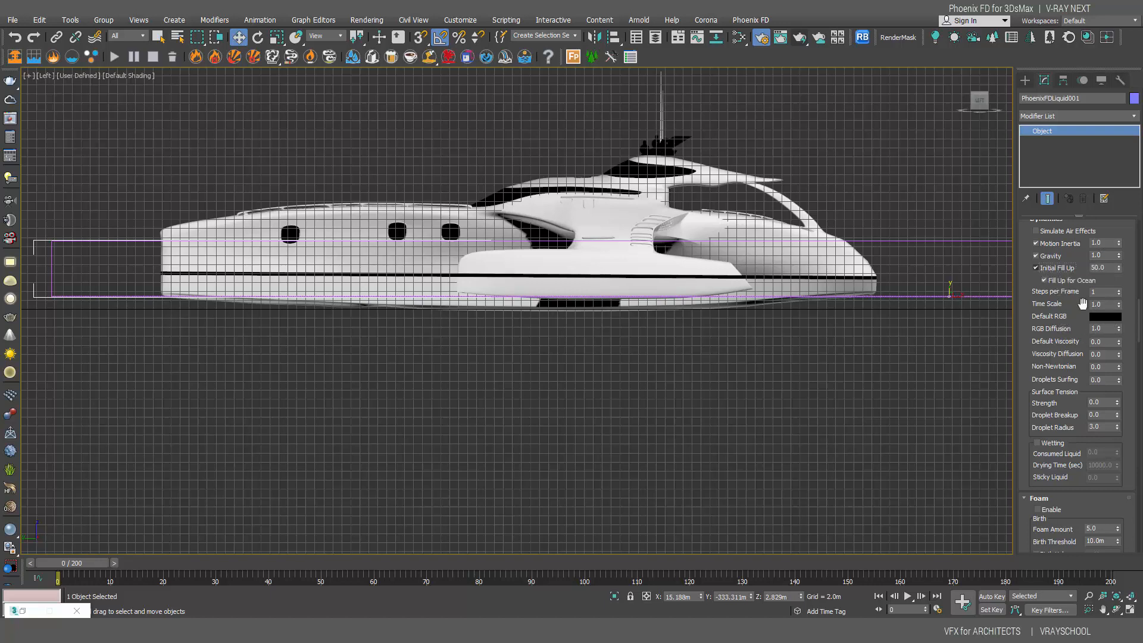
pyautogui.click(1111, 267)
pyautogui.write('42')
pyautogui.press('Return')
# Enable foam for the liquid simulator and accept creating a Particle Shader for it
pyautogui.moveTo(1061, 461); pyautogui.dragTo(1059, 245)
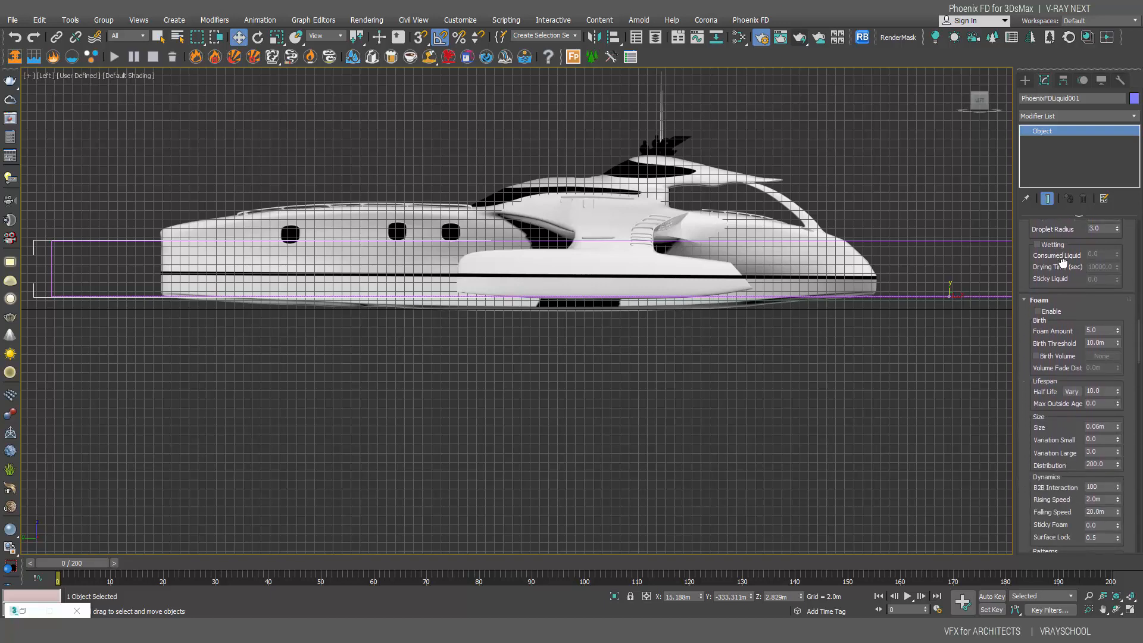
pyautogui.click(1037, 310)
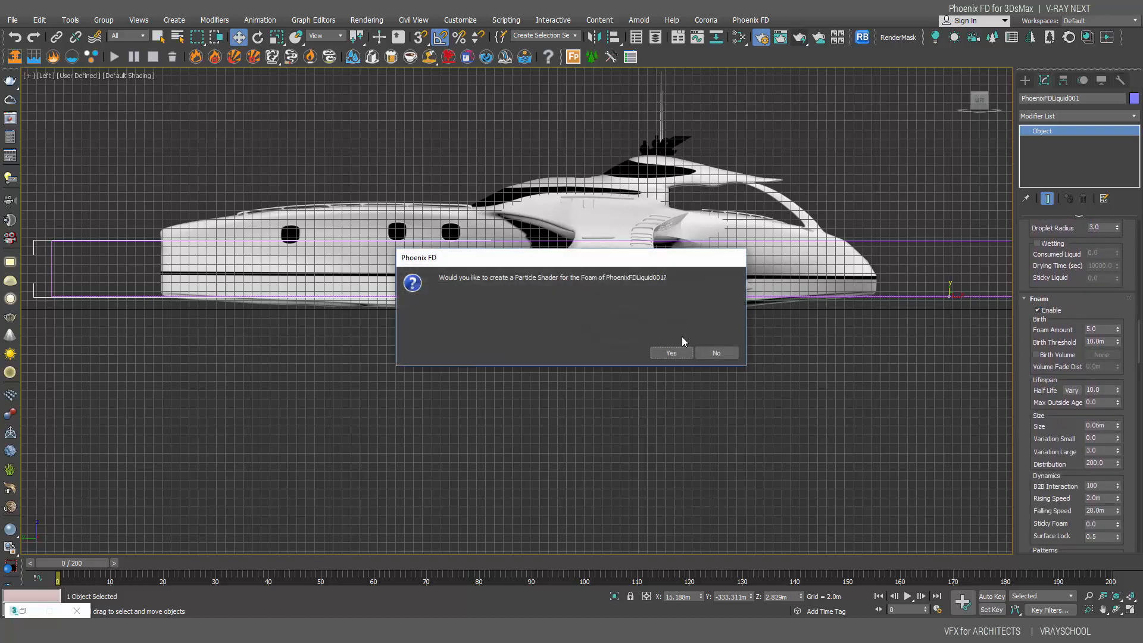
pyautogui.click(672, 353)
# Place the foam's Particle Shader beside the simulator in the top view, near the yacht's bow end
pyautogui.press('t')
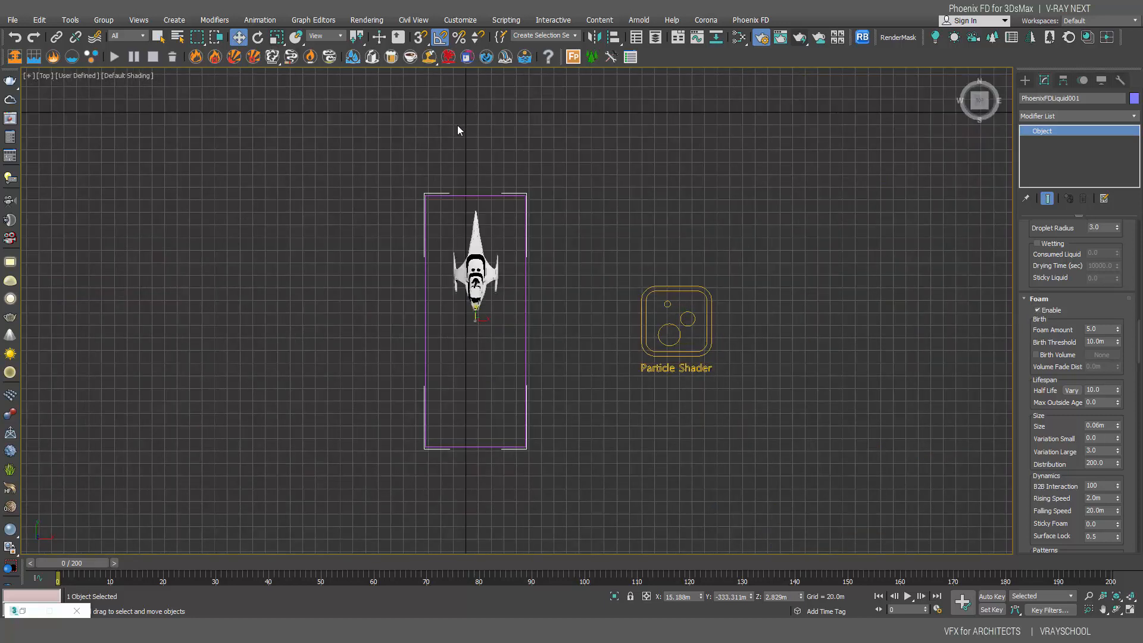
pyautogui.click(685, 315)
pyautogui.moveTo(682, 314); pyautogui.dragTo(597, 230)
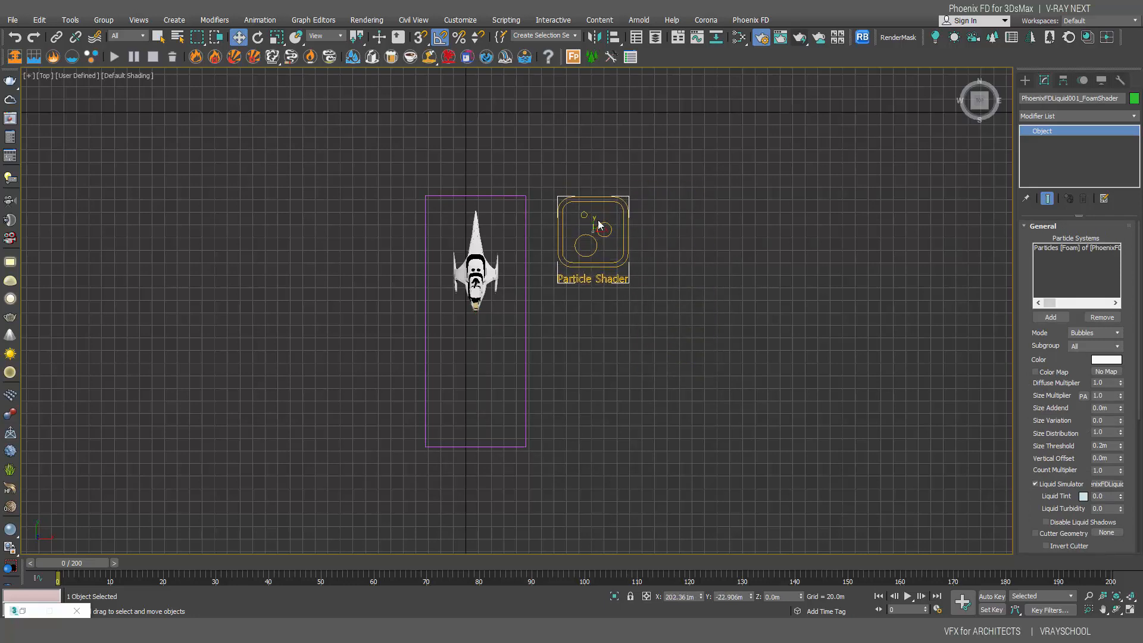
pyautogui.scroll(-1, 1137, 324)
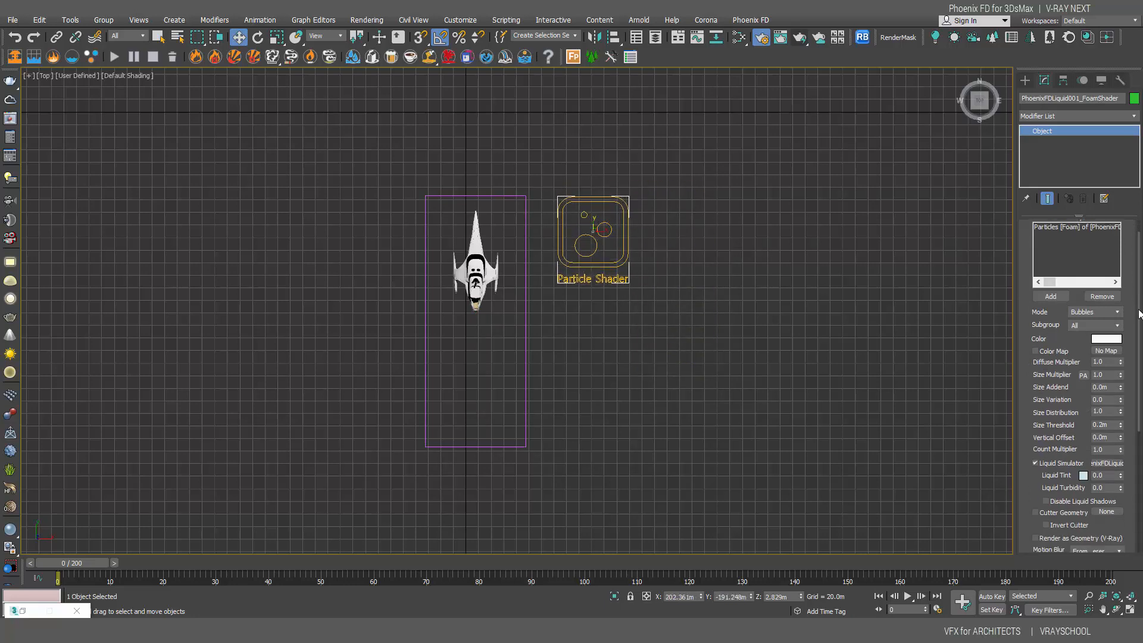
# Reselect the liquid simulator and adjust its foam amount, birth threshold and half life
pyautogui.click(526, 289)
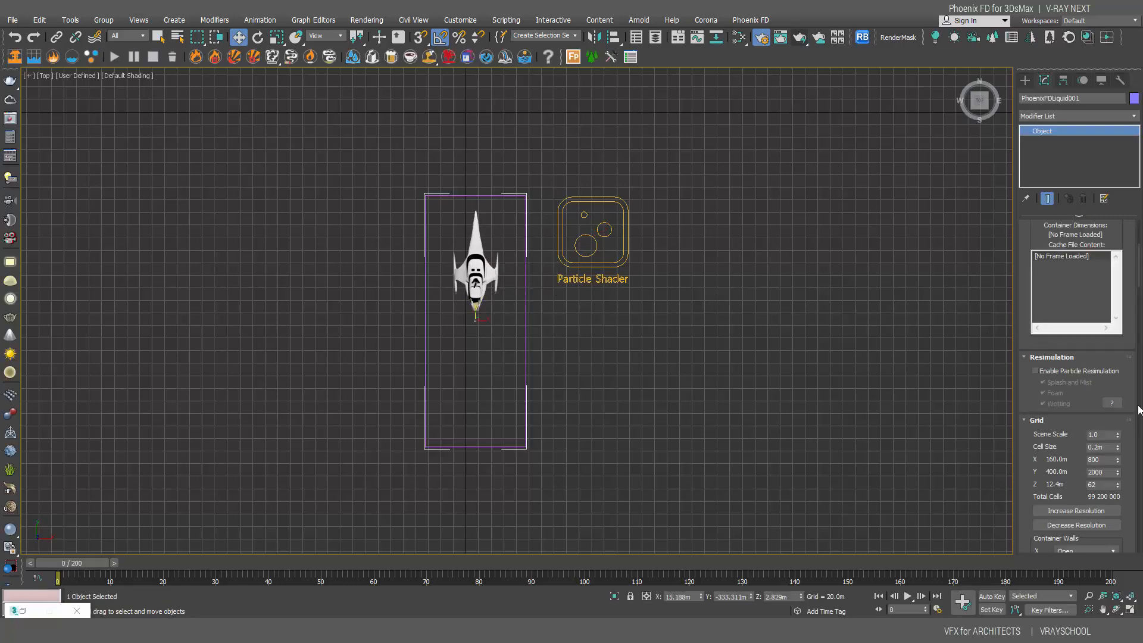
pyautogui.moveTo(1141, 279); pyautogui.dragTo(1141, 365)
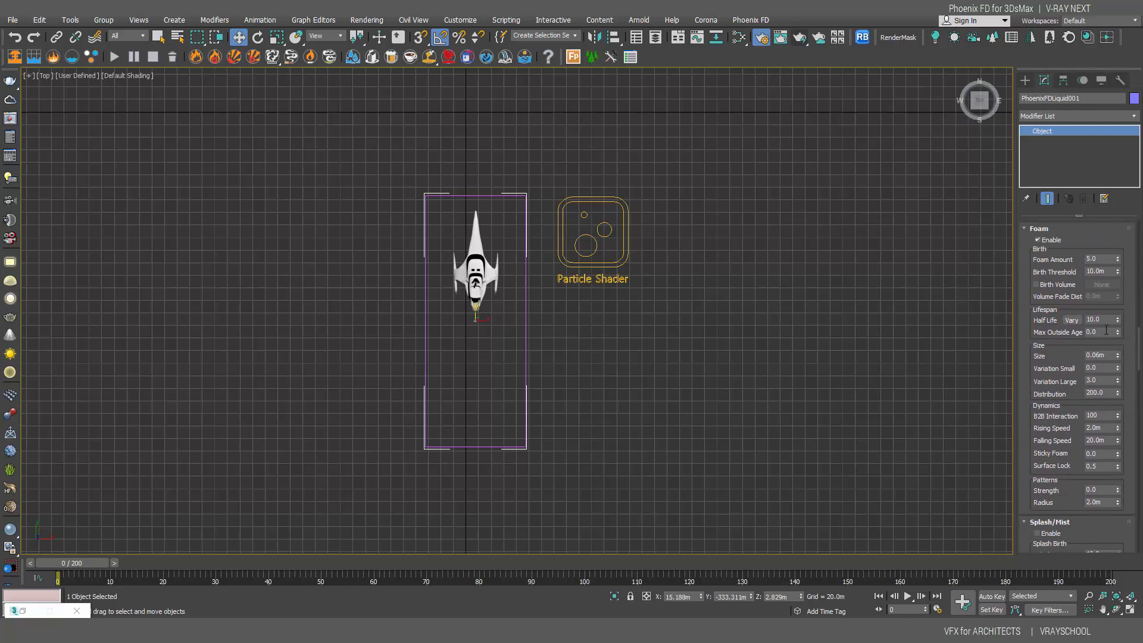
pyautogui.click(1098, 259)
pyautogui.write('0')
pyautogui.press('Tab')
pyautogui.doubleClick(1108, 319)
pyautogui.press('Tab')
# Adjust the foam's Size, Variation Large and Distribution values
pyautogui.click(1097, 356)
pyautogui.click(1085, 381)
pyautogui.click(1092, 393)
pyautogui.press('Tab')
pyautogui.write('.5')
pyautogui.press('Return')
# Set the foam's falling speed to 5 m and its surface lock to 0
pyautogui.click(1097, 441)
pyautogui.write('5')
pyautogui.press('Return')
pyautogui.press('Tab')
pyautogui.press('Tab')
pyautogui.press('Return')
# Set the foam patterns to a strength of 1.0 and a radius of 1.2 m
pyautogui.click(1103, 490)
pyautogui.click(1111, 503)
pyautogui.write('1.2')
pyautogui.press('Return')
# Enable Splash/Mist for the simulator and accept creating a Particle Shader for the splashes
pyautogui.scroll(-5, 1079, 523)
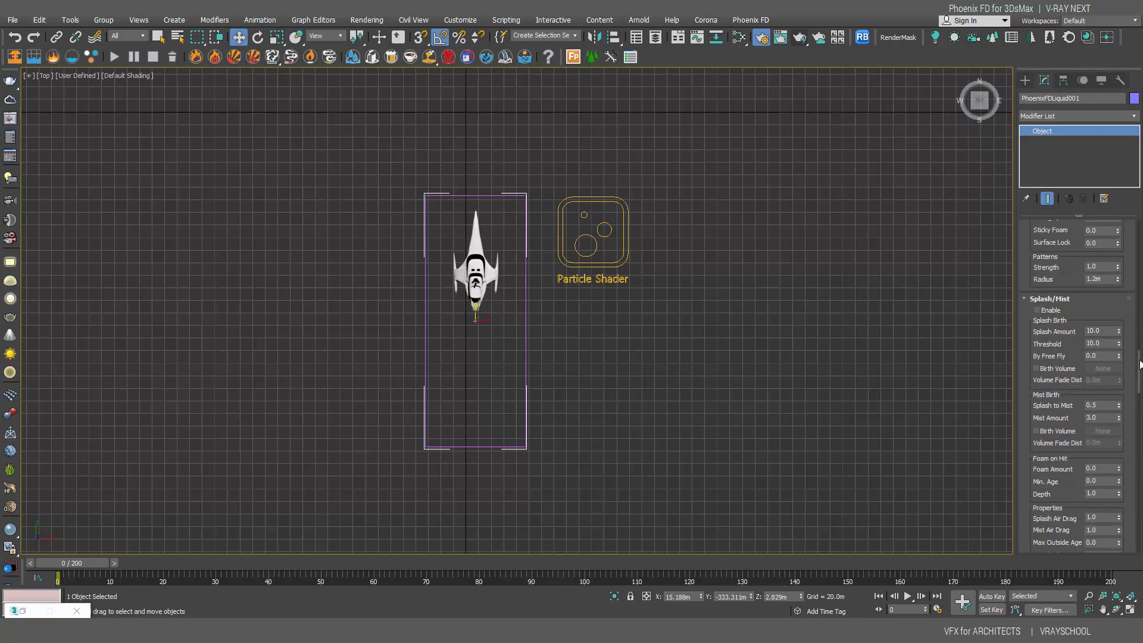
pyautogui.scroll(-2, 1139, 364)
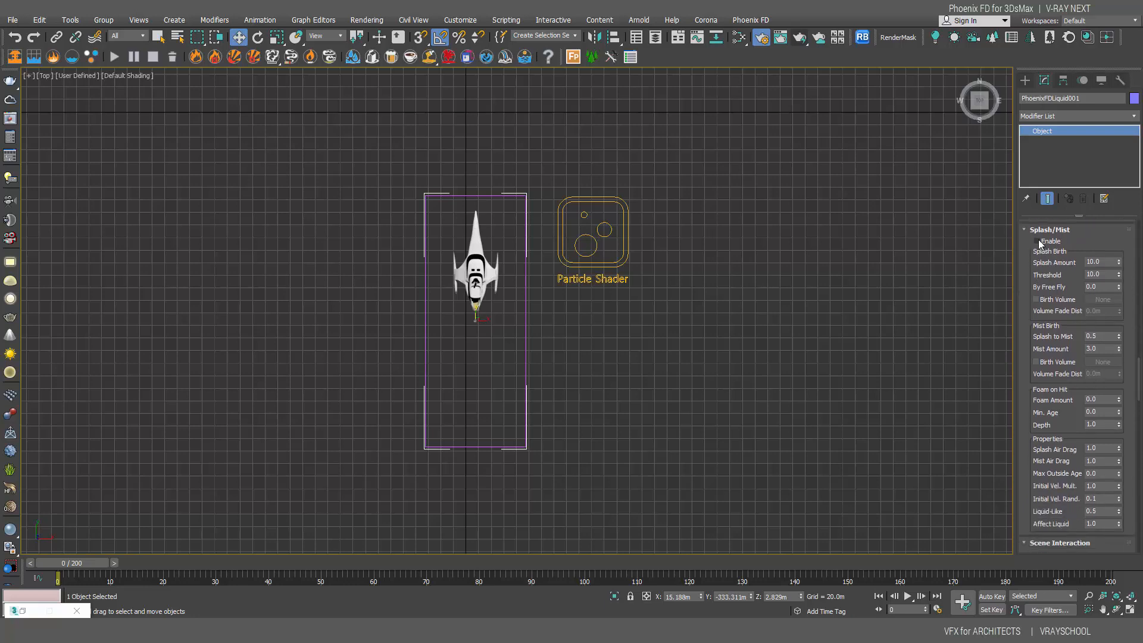
pyautogui.click(1039, 242)
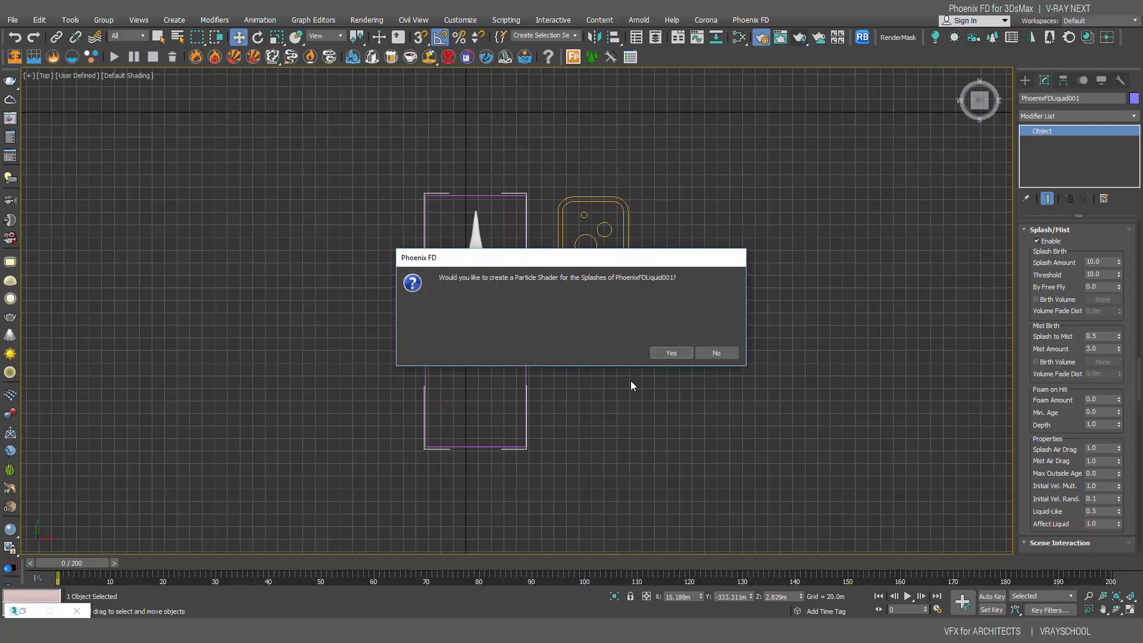
pyautogui.click(685, 352)
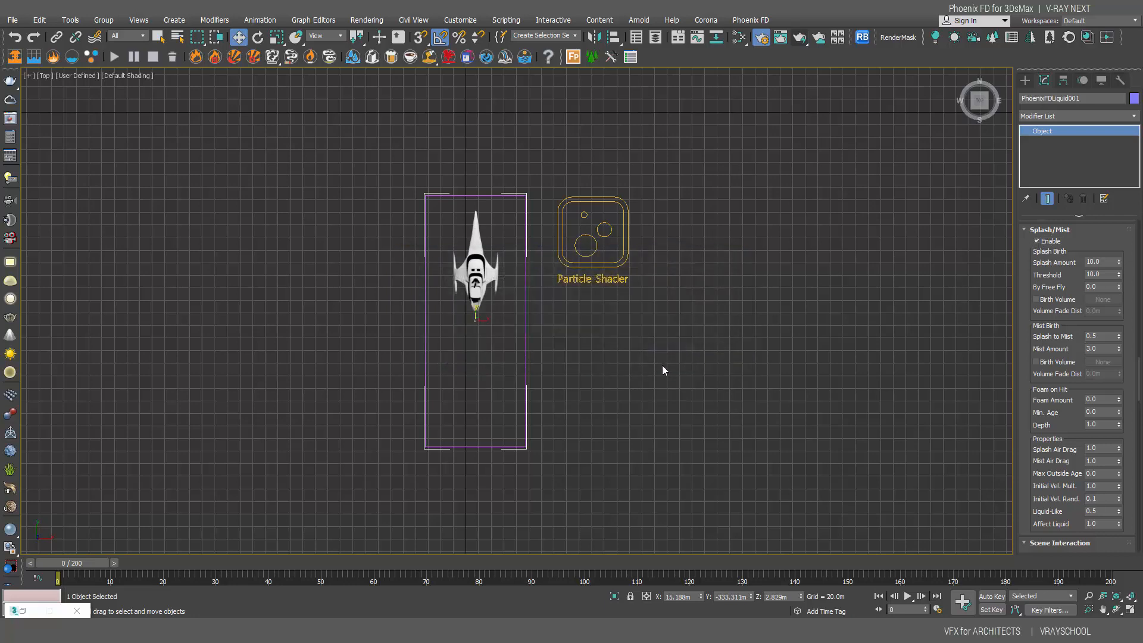
# Move the splashes' Particle Shader beside the simulator, directly below the foam's Particle Shader in the top view
pyautogui.scroll(-4, 639, 380)
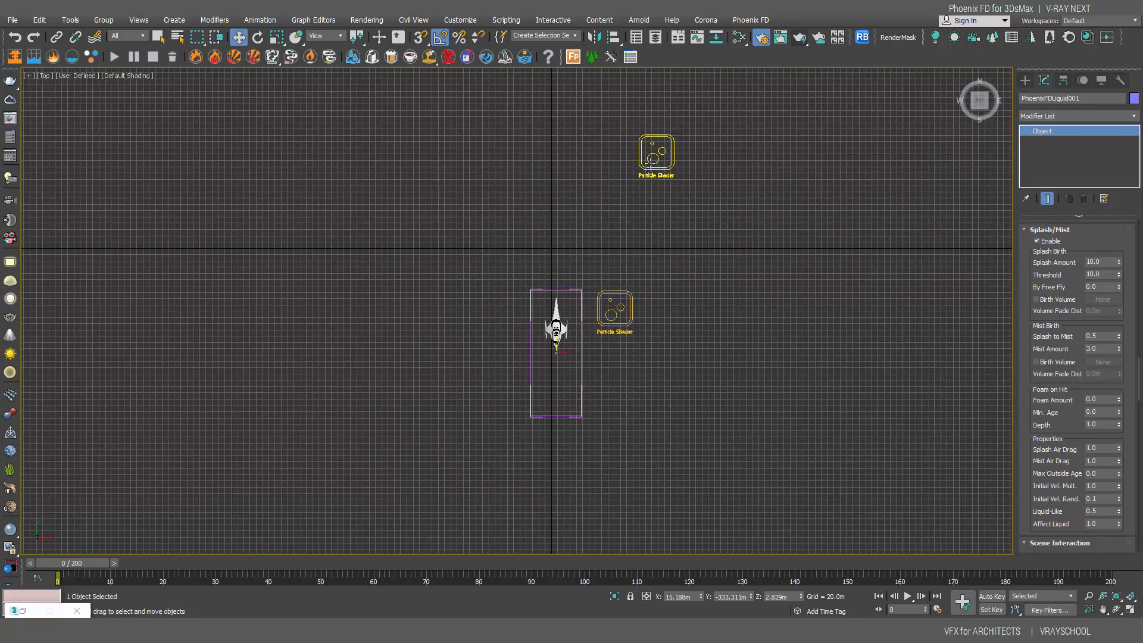
pyautogui.click(671, 150)
pyautogui.moveTo(674, 148); pyautogui.dragTo(673, 369)
pyautogui.click(663, 375)
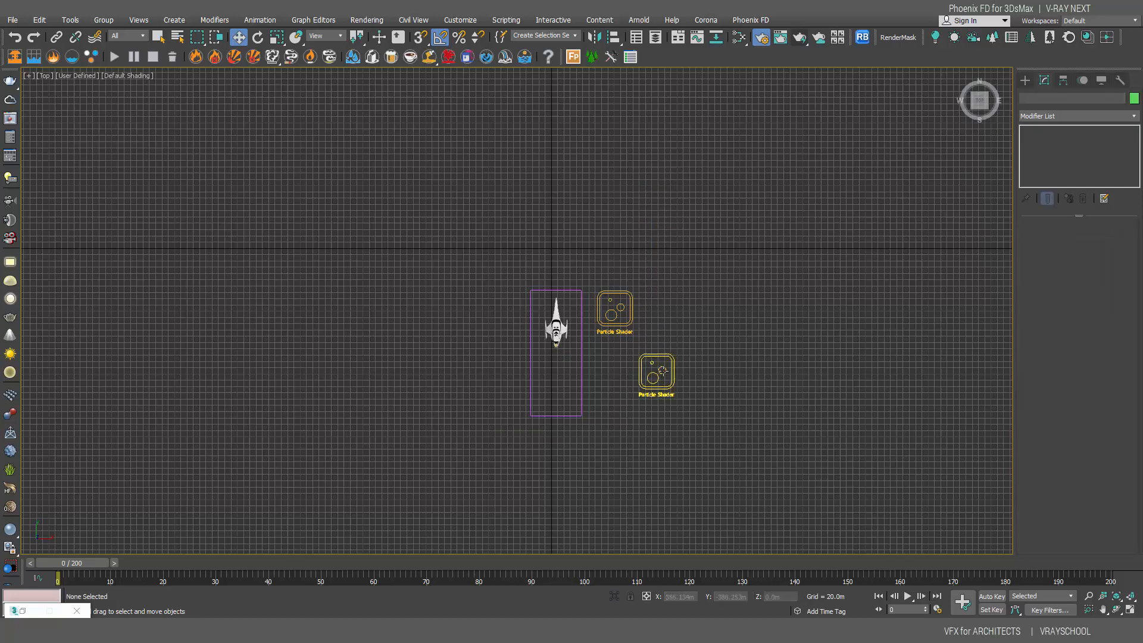
pyautogui.click(662, 371)
pyautogui.moveTo(663, 368); pyautogui.dragTo(625, 365)
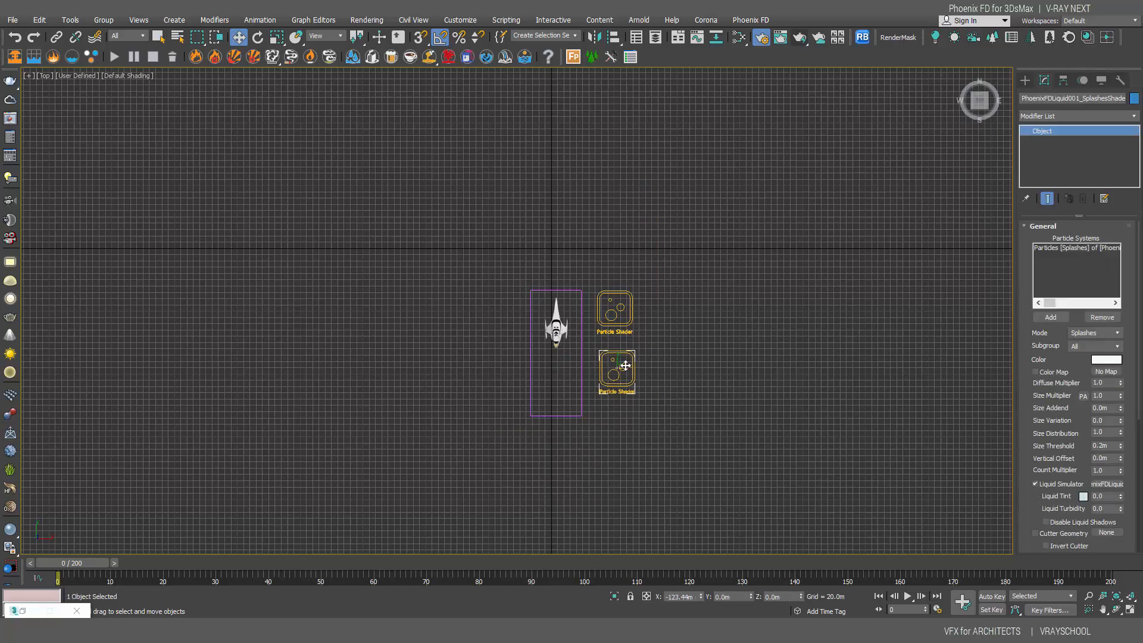
# Reselect the liquid simulator, adjust its Splash Amount and set Splash to Mist to 0
pyautogui.click(582, 347)
pyautogui.moveTo(1136, 265); pyautogui.dragTo(1139, 386)
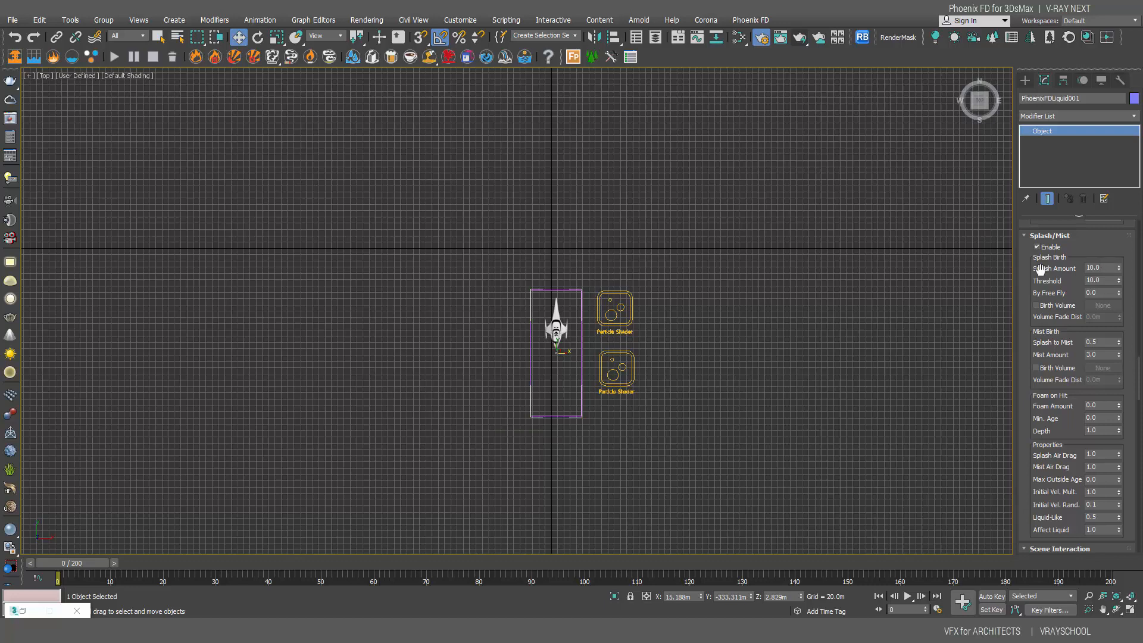
pyautogui.moveTo(1103, 268); pyautogui.dragTo(1071, 263)
pyautogui.doubleClick(1098, 344)
# Adjust the Foam on Hit amount and depth, along with the splash air drag
pyautogui.moveTo(1138, 393); pyautogui.dragTo(1138, 402)
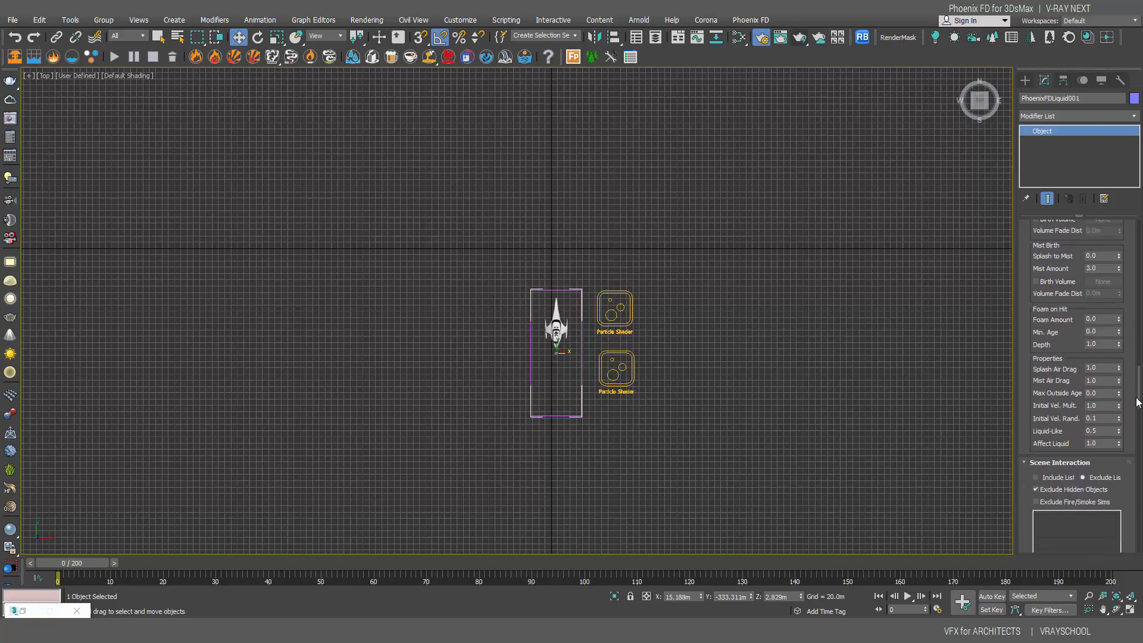
pyautogui.click(1098, 319)
pyautogui.doubleClick(1101, 344)
pyautogui.doubleClick(1103, 369)
pyautogui.press('Tab')
# Set the splashes' Max Outside Age to 4 and their Liquid-Like value to 1.0
pyautogui.click(1119, 391)
pyautogui.write('4')
pyautogui.doubleClick(1101, 429)
pyautogui.doubleClick(1101, 444)
# Turn off Auto Range for the simulator's voxel preview
pyautogui.scroll(-5, 1136, 408)
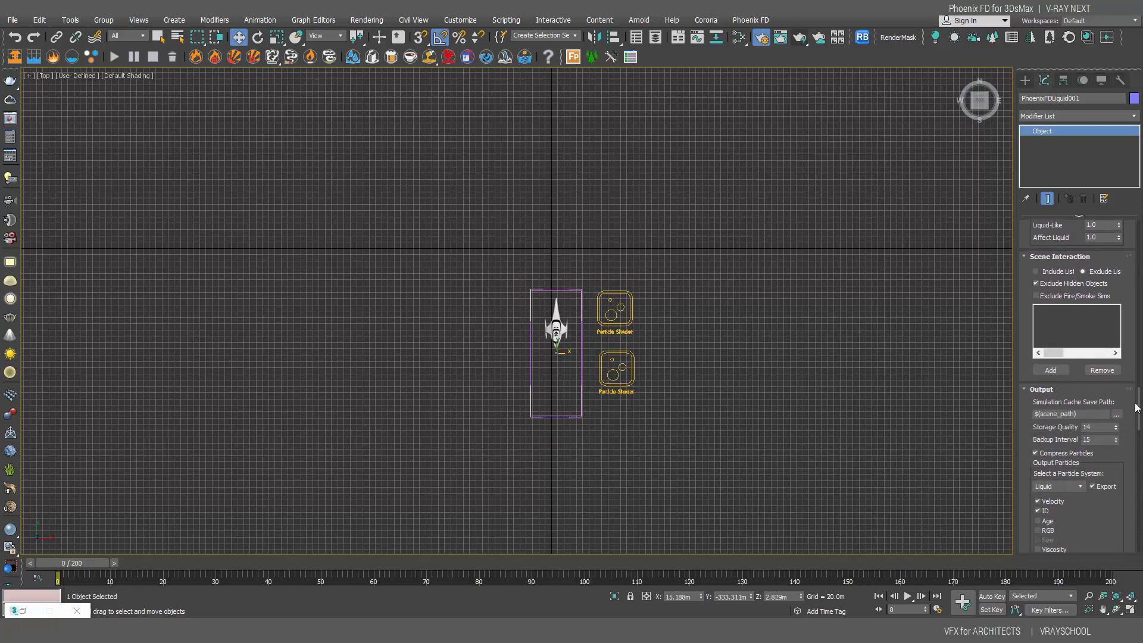
pyautogui.moveTo(1137, 407); pyautogui.dragTo(1134, 422)
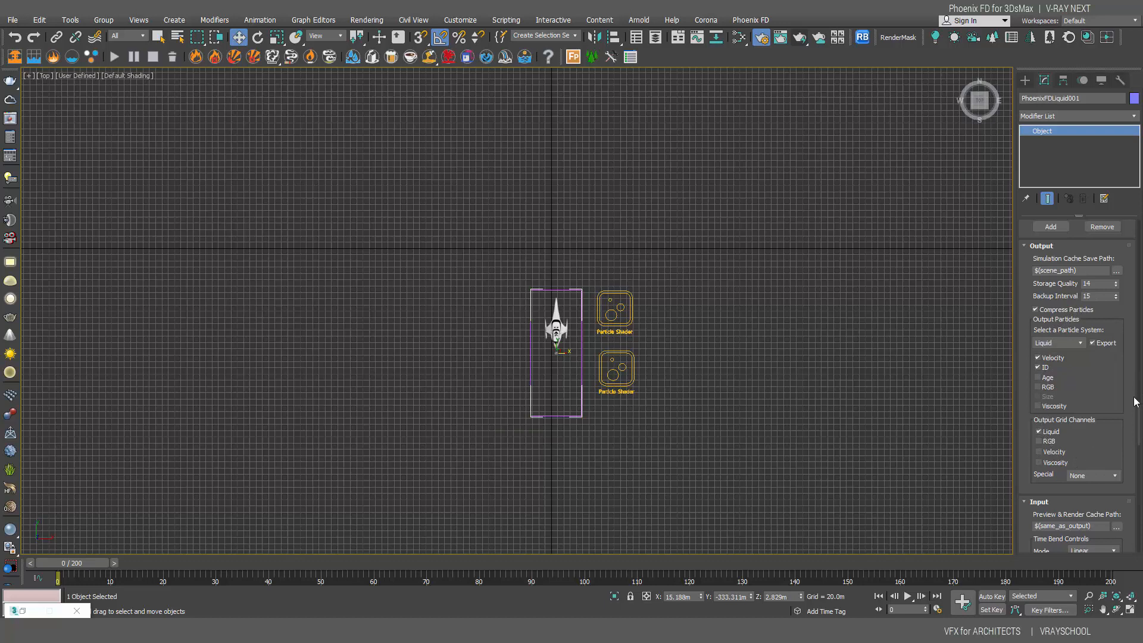
pyautogui.moveTo(1139, 411); pyautogui.dragTo(1139, 441)
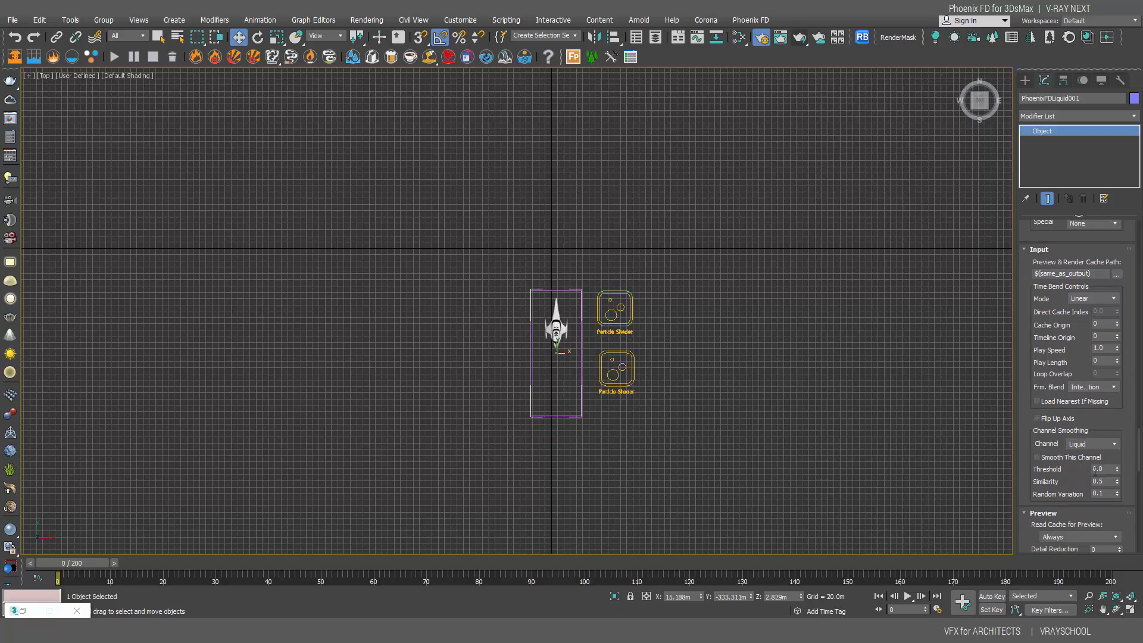
pyautogui.moveTo(1087, 483); pyautogui.dragTo(1067, 218)
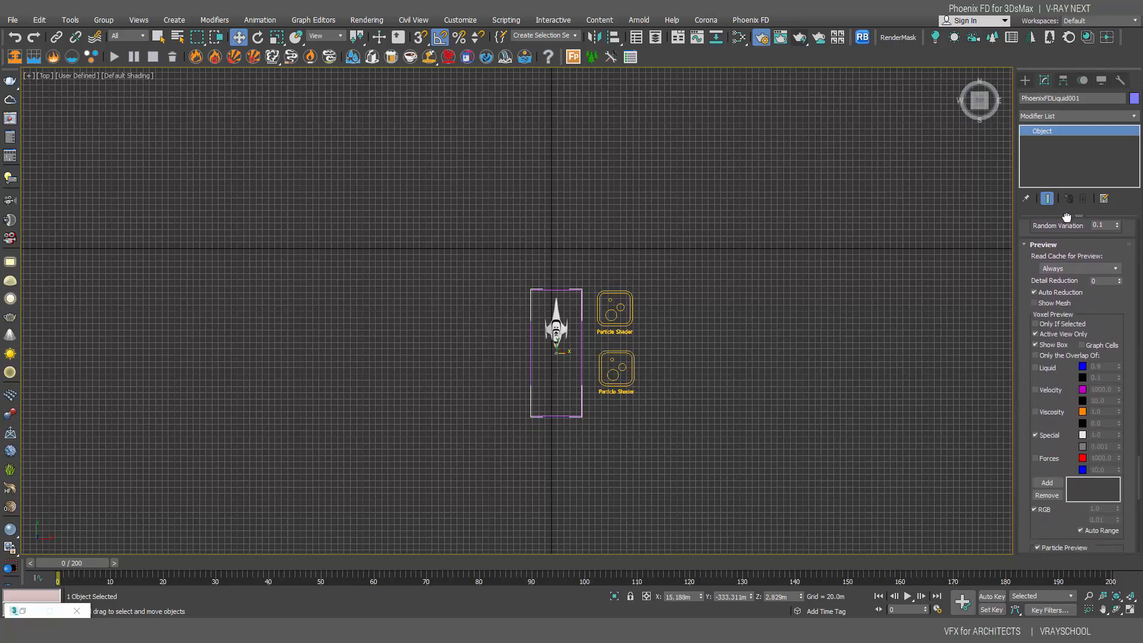
pyautogui.moveTo(1111, 326); pyautogui.dragTo(1108, 302)
pyautogui.moveTo(1050, 503); pyautogui.dragTo(1051, 454)
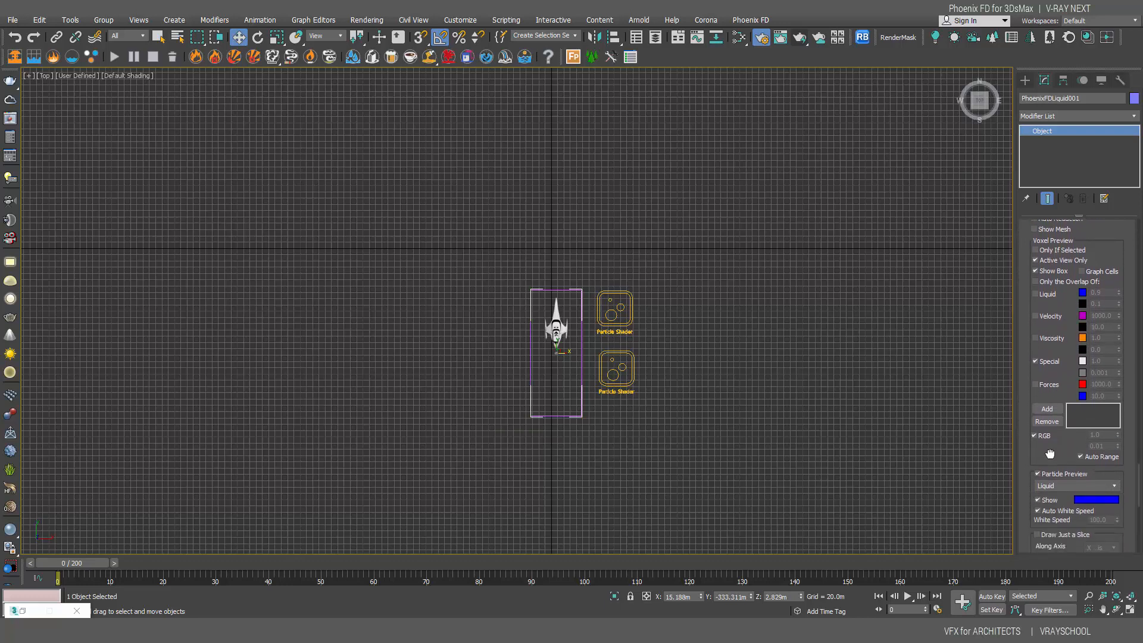
pyautogui.click(1081, 456)
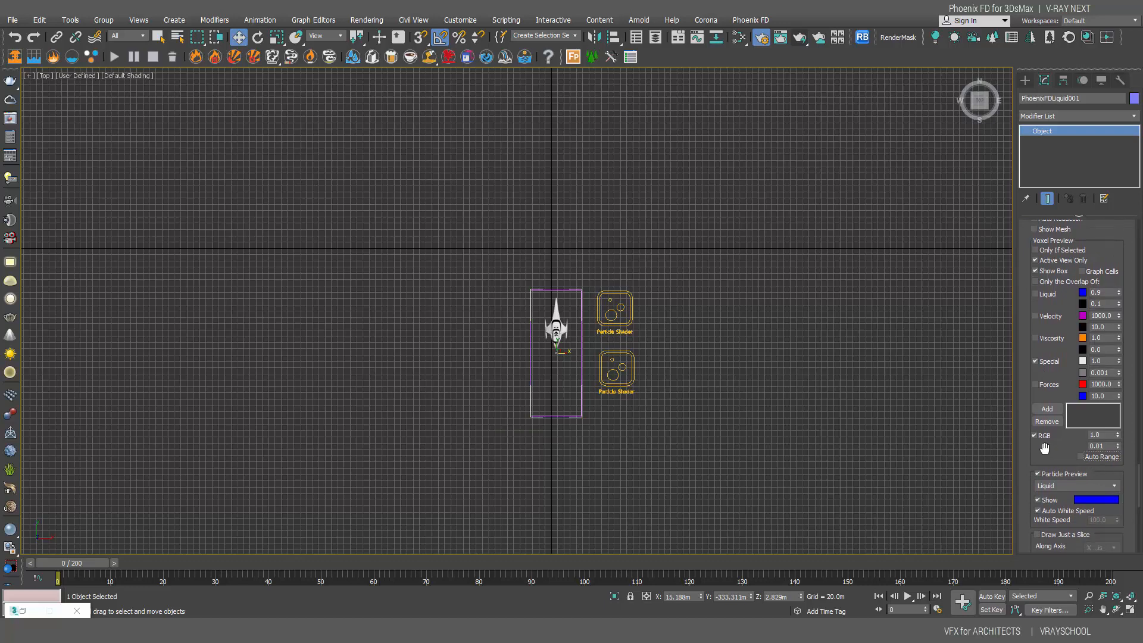
pyautogui.moveTo(1045, 448); pyautogui.dragTo(1047, 486)
# Set the Liquid channel's voxel preview range to 1.1 and 0.01
pyautogui.moveTo(1108, 331); pyautogui.dragTo(1053, 333)
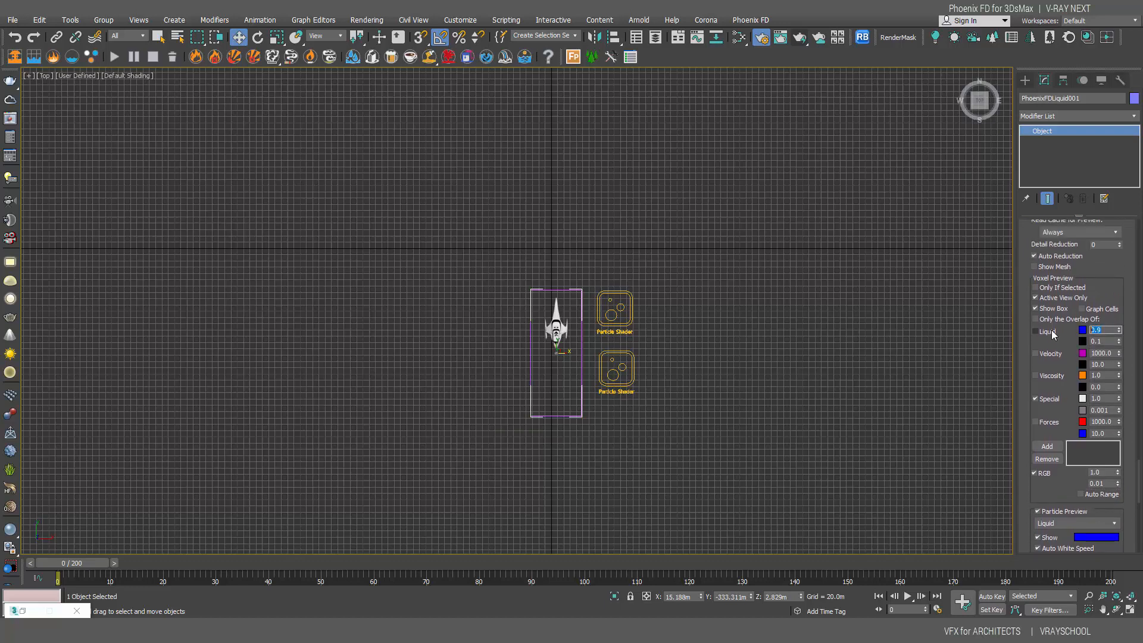
pyautogui.write('1.1')
pyautogui.press('Return')
pyautogui.click(1103, 342)
# Set the Velocity channel's voxel preview range to 100 and 11
pyautogui.doubleClick(1096, 353)
pyautogui.write('100')
pyautogui.doubleClick(1094, 364)
pyautogui.write('11')
pyautogui.click(1104, 387)
pyautogui.moveTo(1138, 480); pyautogui.dragTo(1138, 484)
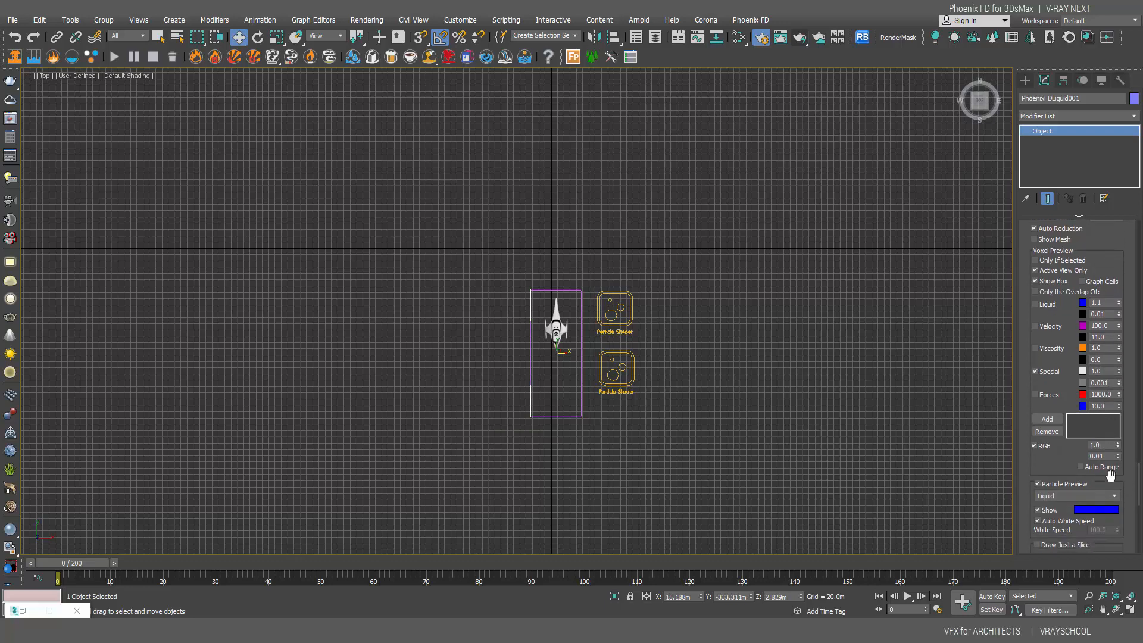
# Set the RGB channel's voxel preview range to 1000 and 1.0 and hide the Liquid particles in the particle preview
pyautogui.moveTo(1107, 446); pyautogui.dragTo(1085, 446)
pyautogui.write('1000')
pyautogui.press('Tab')
pyautogui.moveTo(1140, 477); pyautogui.dragTo(1141, 484)
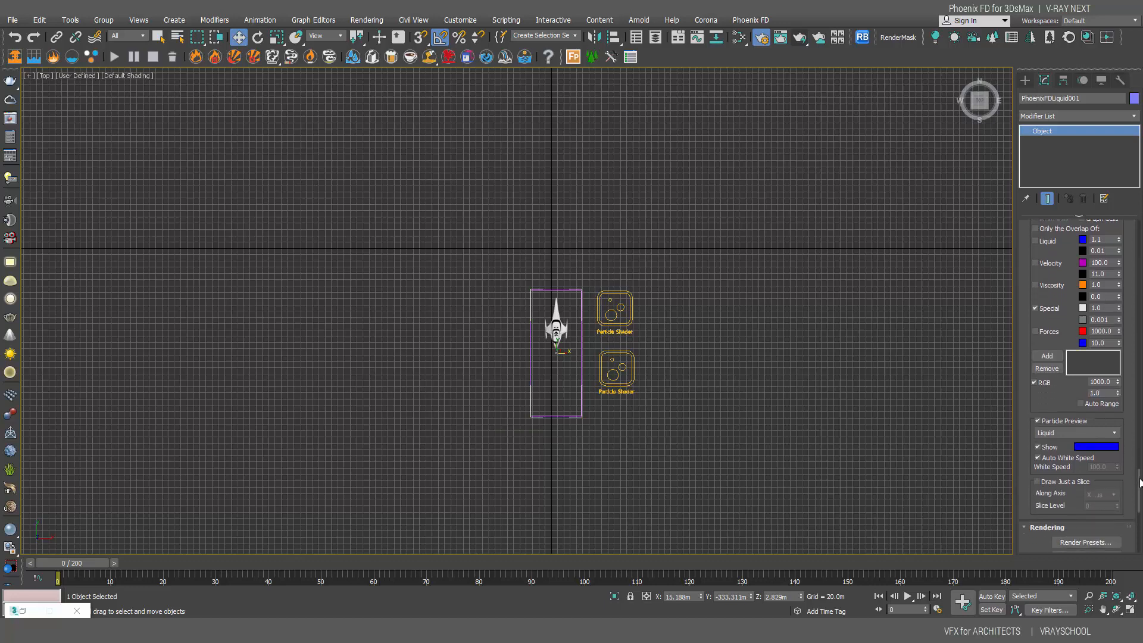
pyautogui.click(1037, 447)
# Switch the simulator's rendering mode to Ocean Mesh and enable the recommended static default geometry
pyautogui.moveTo(1139, 480); pyautogui.dragTo(1137, 509)
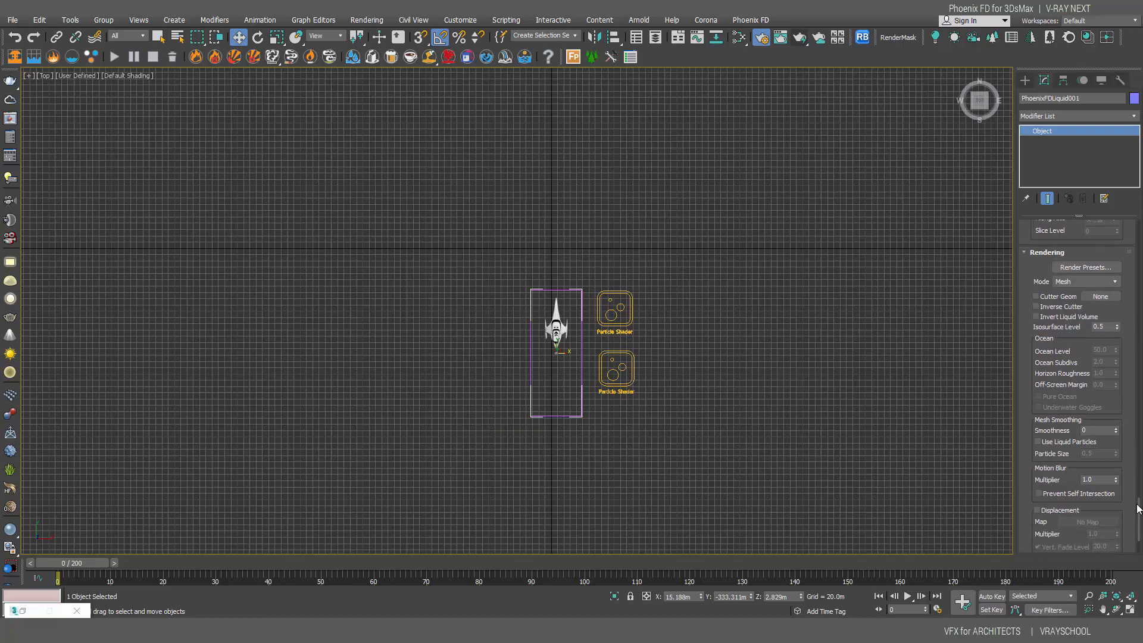
pyautogui.scroll(3, 1133, 517)
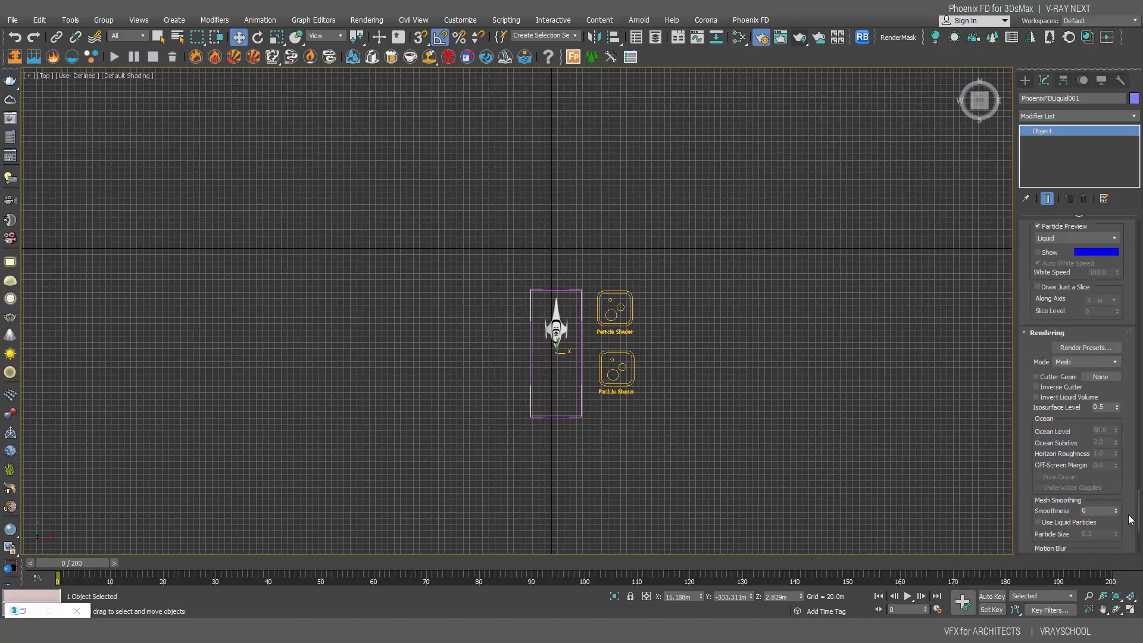
pyautogui.click(1093, 361)
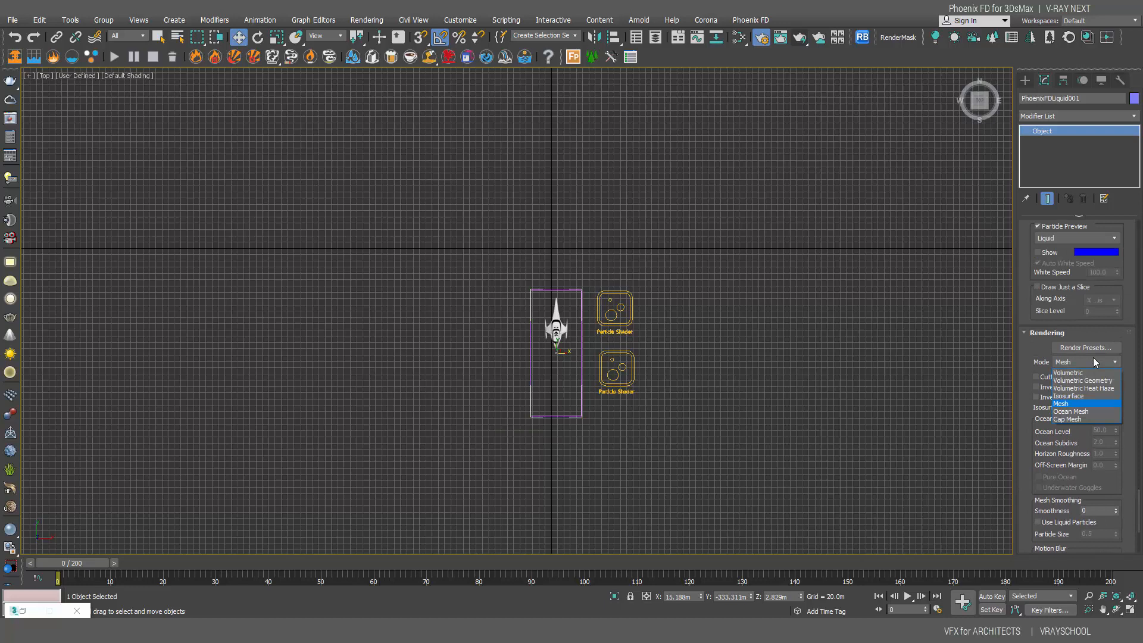
pyautogui.click(1071, 412)
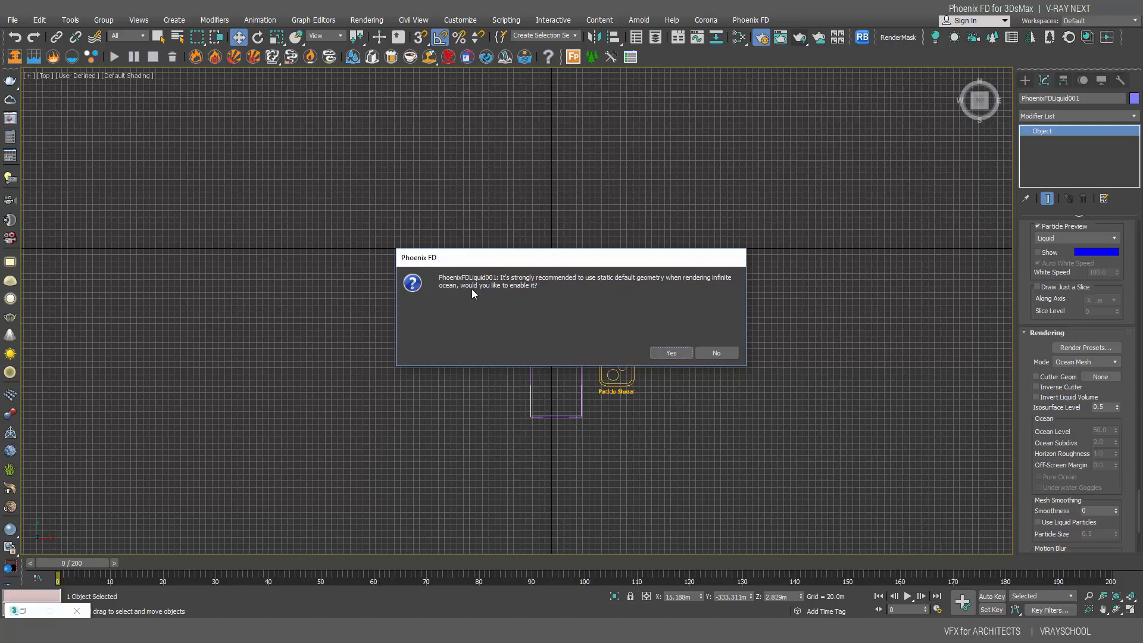
pyautogui.click(671, 353)
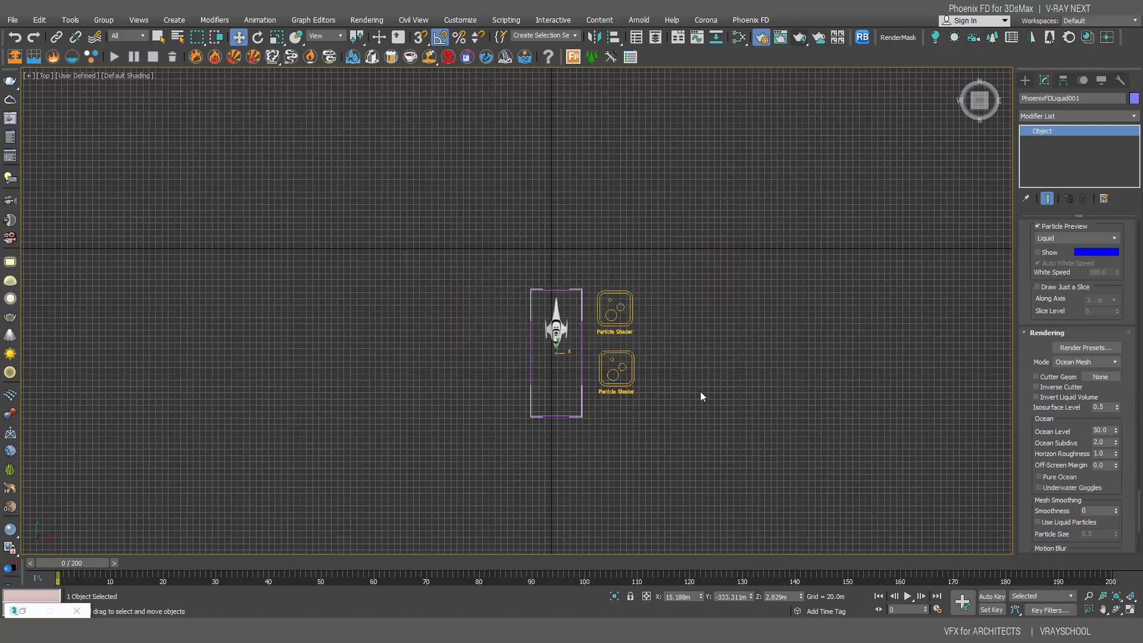
# Set the Ocean Level to 41.5 and Ocean Subdivs to 0, and enable Underwater Goggles
pyautogui.moveTo(1140, 507)
pyautogui.mouseDown()
pyautogui.moveTo(1140, 529)
pyautogui.moveTo(1139, 518)
pyautogui.mouseUp()
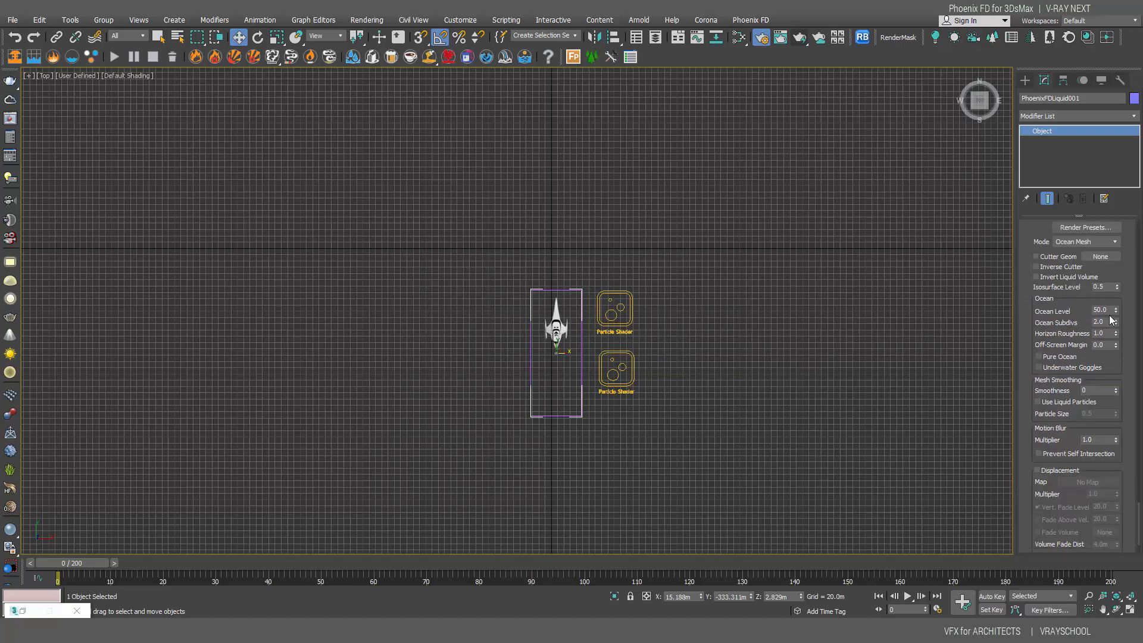
pyautogui.moveTo(1109, 310); pyautogui.dragTo(985, 307)
pyautogui.write('41.5')
pyautogui.moveTo(1108, 325); pyautogui.dragTo(1062, 311)
pyautogui.write('0')
pyautogui.press('Return')
pyautogui.click(1048, 369)
# Enable displacement in the simulator's rendering settings and assign a PhoenixFDOceanTex as its map
pyautogui.moveTo(1111, 373); pyautogui.dragTo(1111, 305)
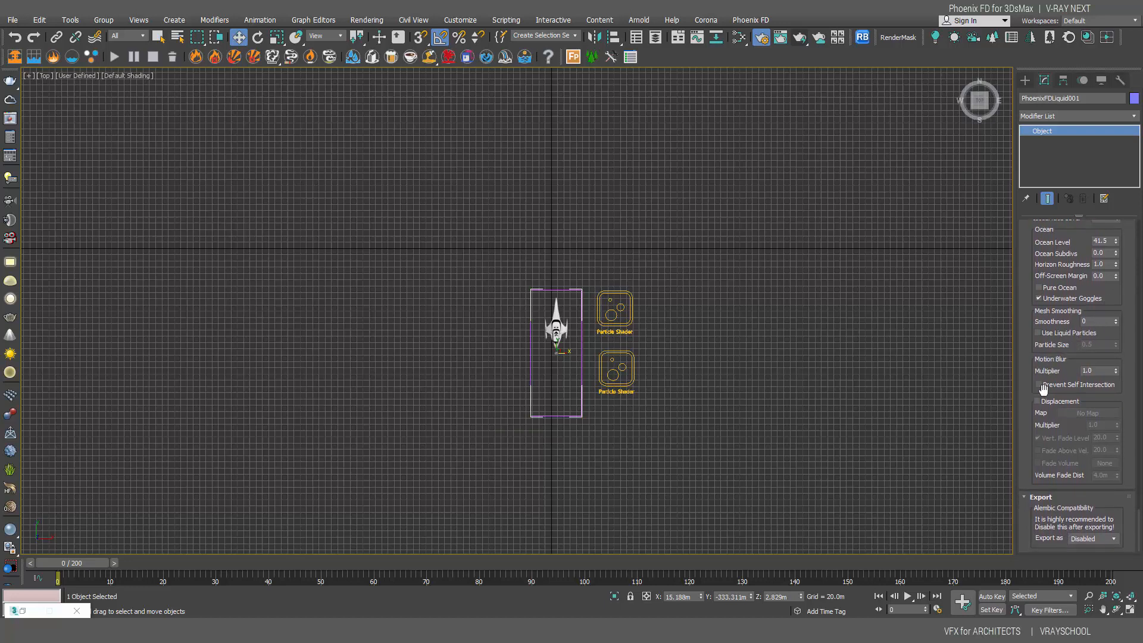
pyautogui.click(1061, 404)
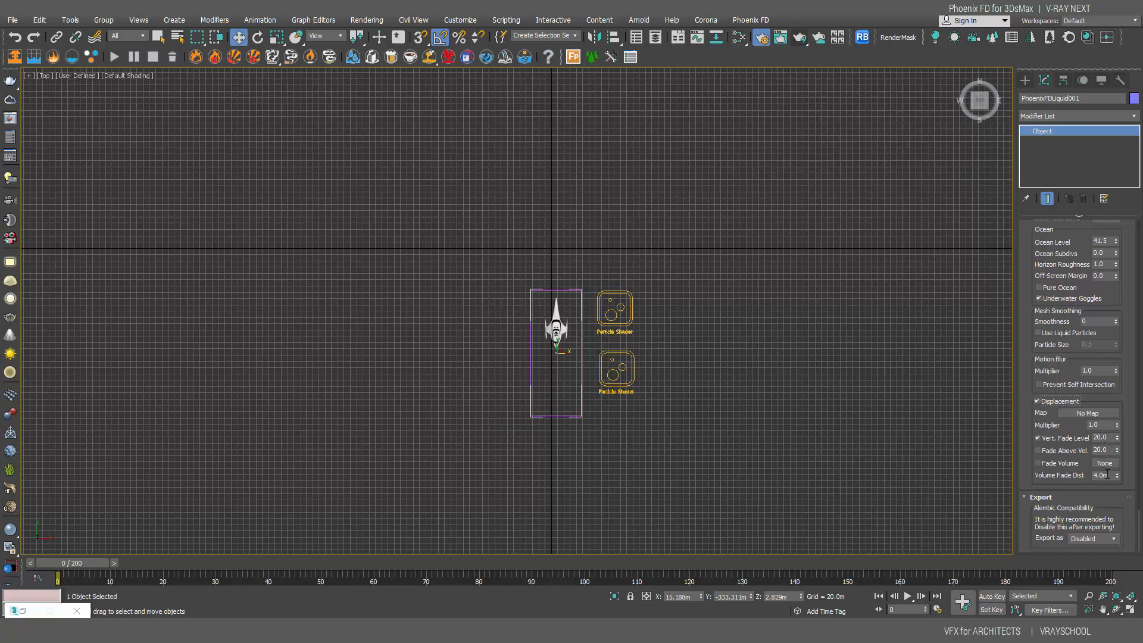
pyautogui.click(1089, 413)
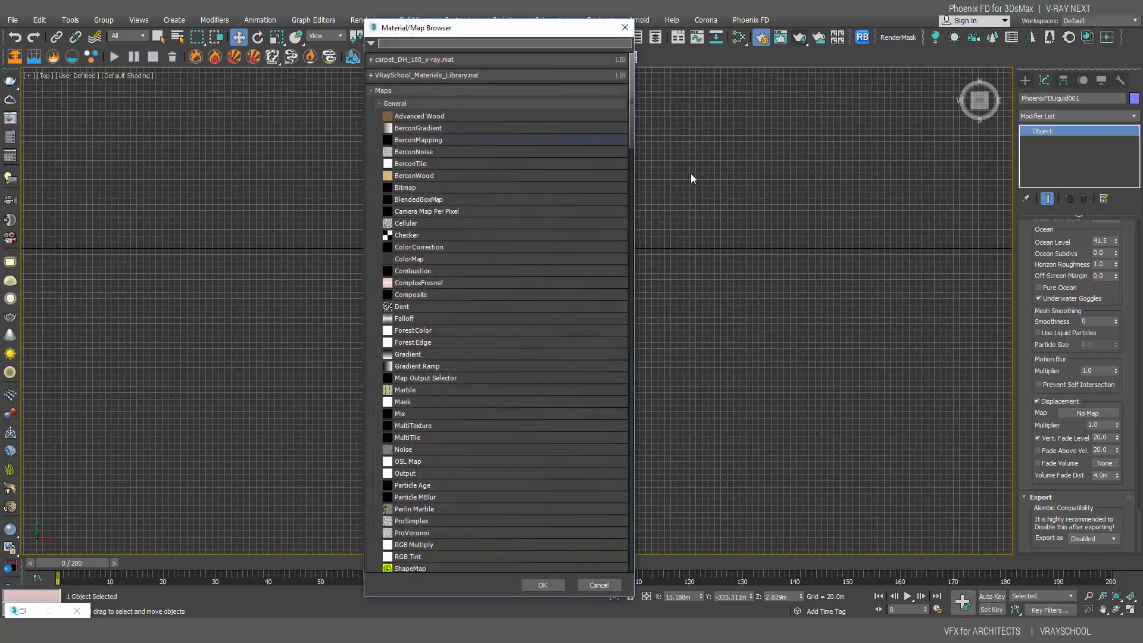
pyautogui.moveTo(633, 130); pyautogui.dragTo(614, 332)
pyautogui.scroll(-20, 612, 336)
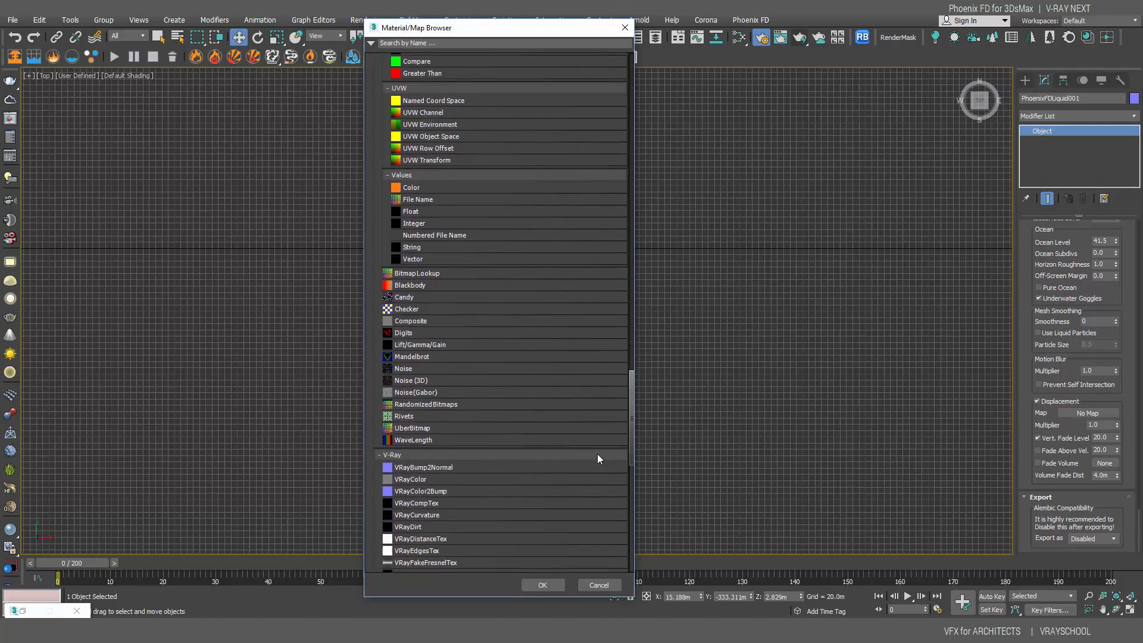
pyautogui.scroll(-10, 597, 472)
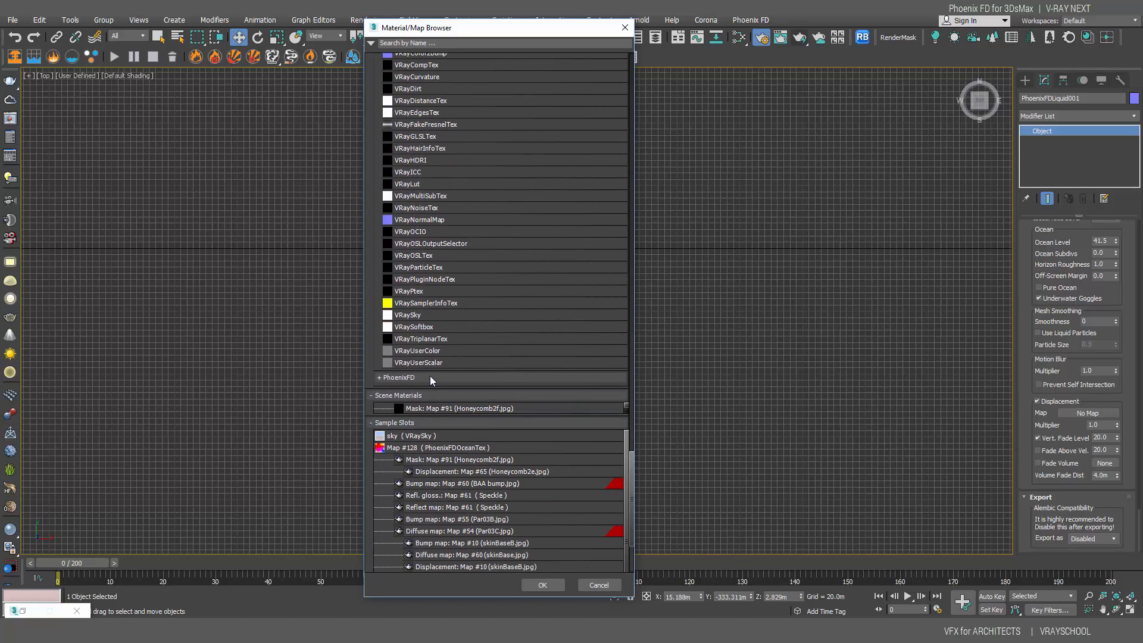
pyautogui.click(444, 380)
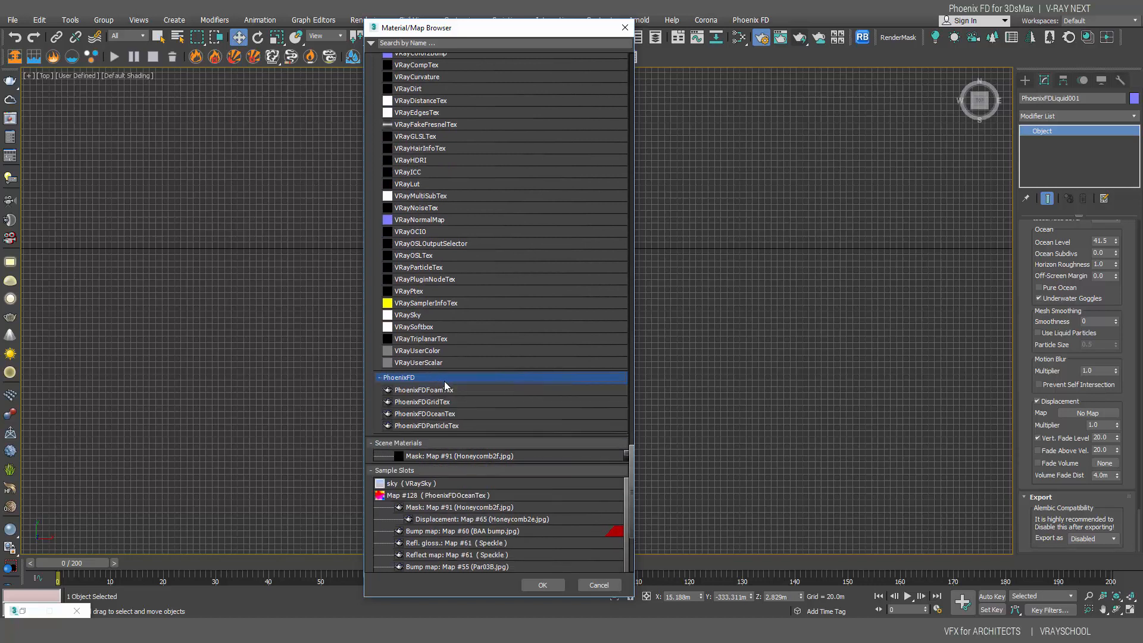
pyautogui.doubleClick(390, 413)
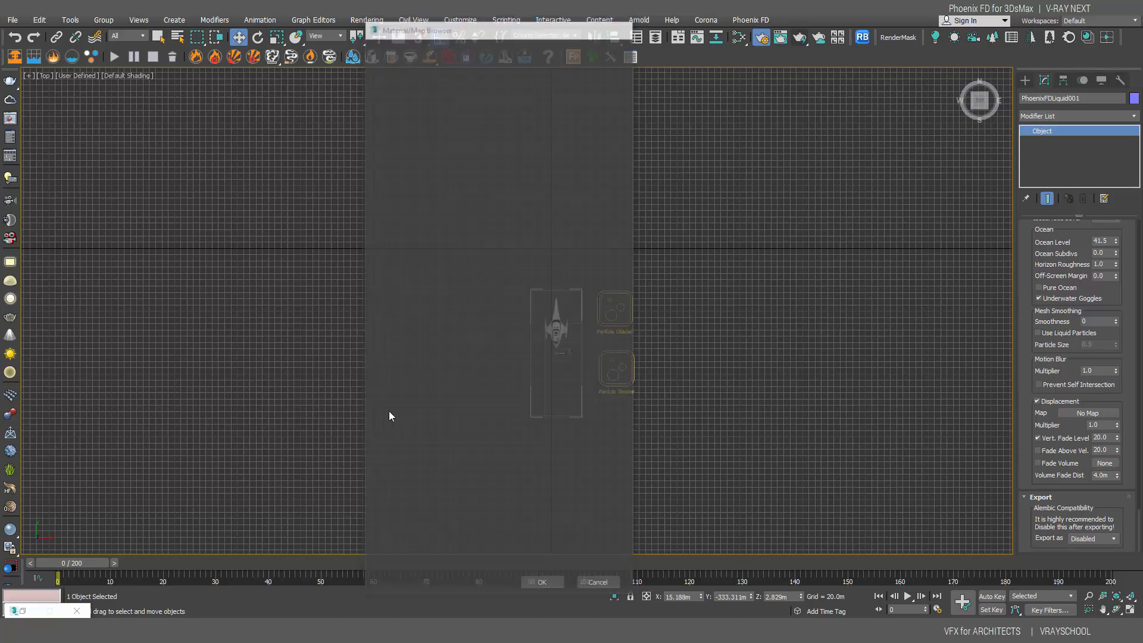
# Bring the displacement's ocean texture into the Slate Material Editor and open its parameters
pyautogui.click(739, 38)
pyautogui.moveTo(1077, 415); pyautogui.dragTo(375, 305)
pyautogui.click(375, 352)
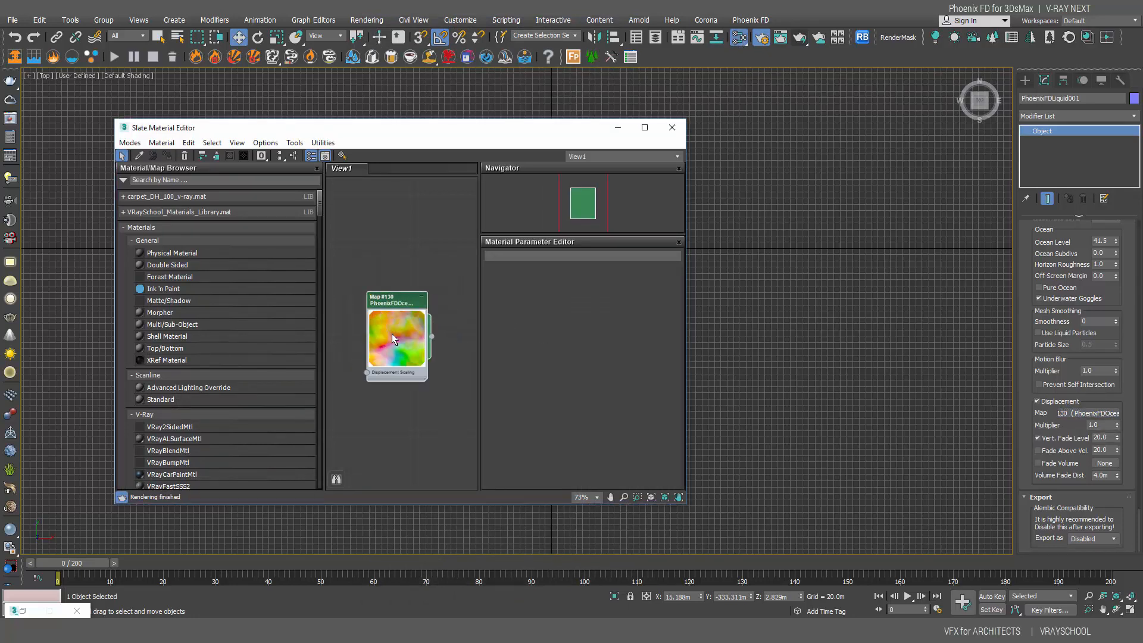
pyautogui.doubleClick(394, 337)
pyautogui.doubleClick(379, 294)
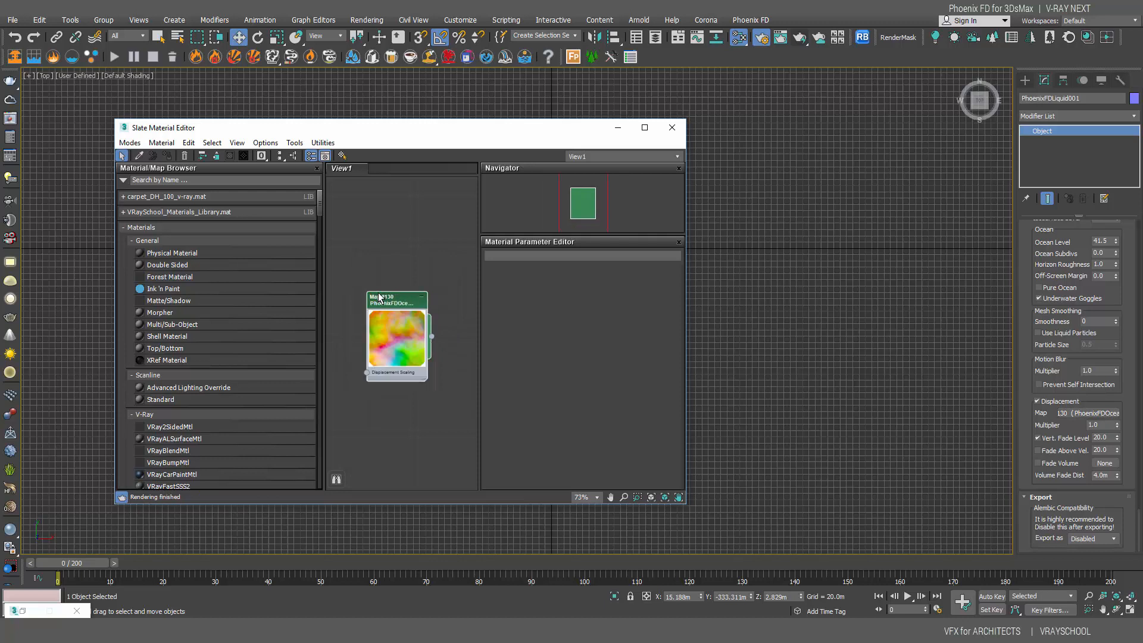
pyautogui.doubleClick(394, 372)
# Set the ocean texture's controlling wind speed to 5 m and its Level of Detail to 10
pyautogui.doubleClick(610, 296)
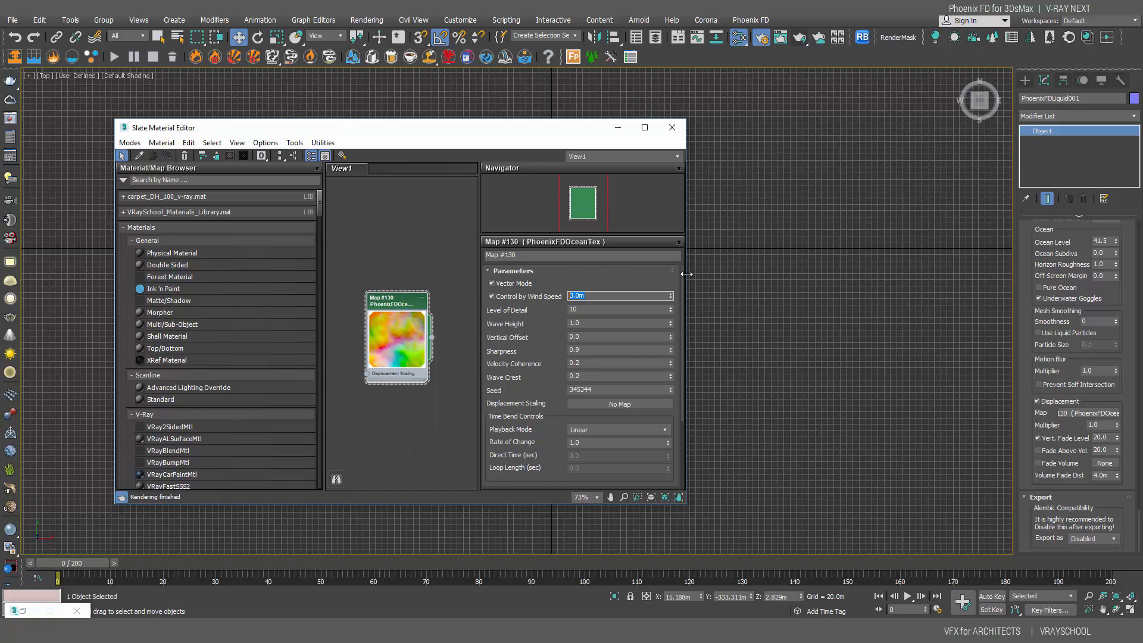
pyautogui.write('5')
pyautogui.press('Return')
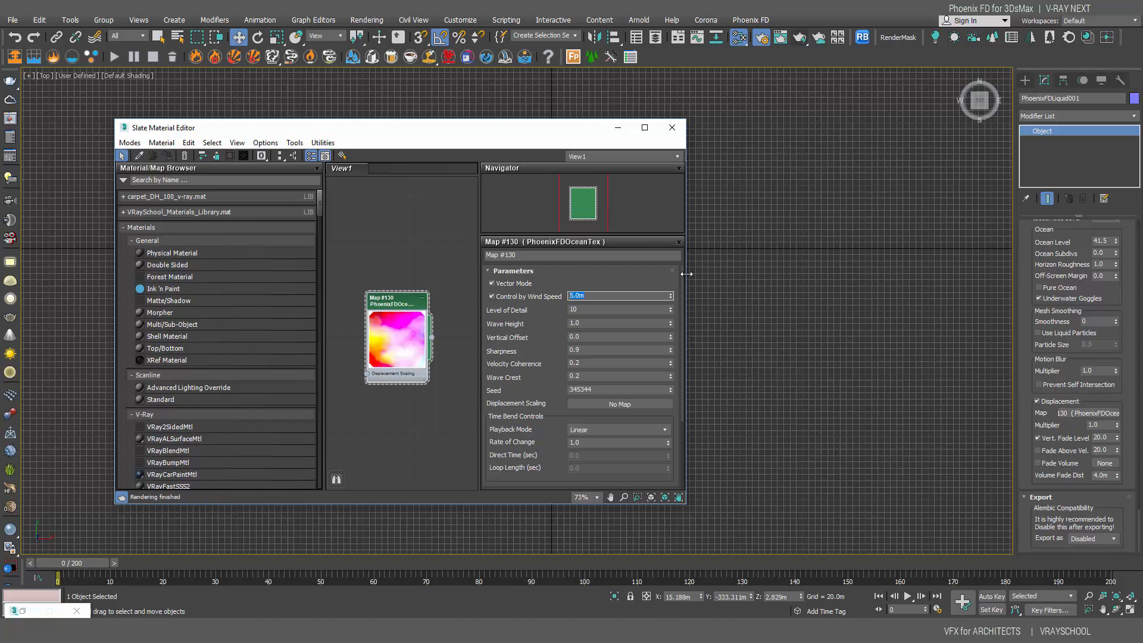
pyautogui.press('Tab')
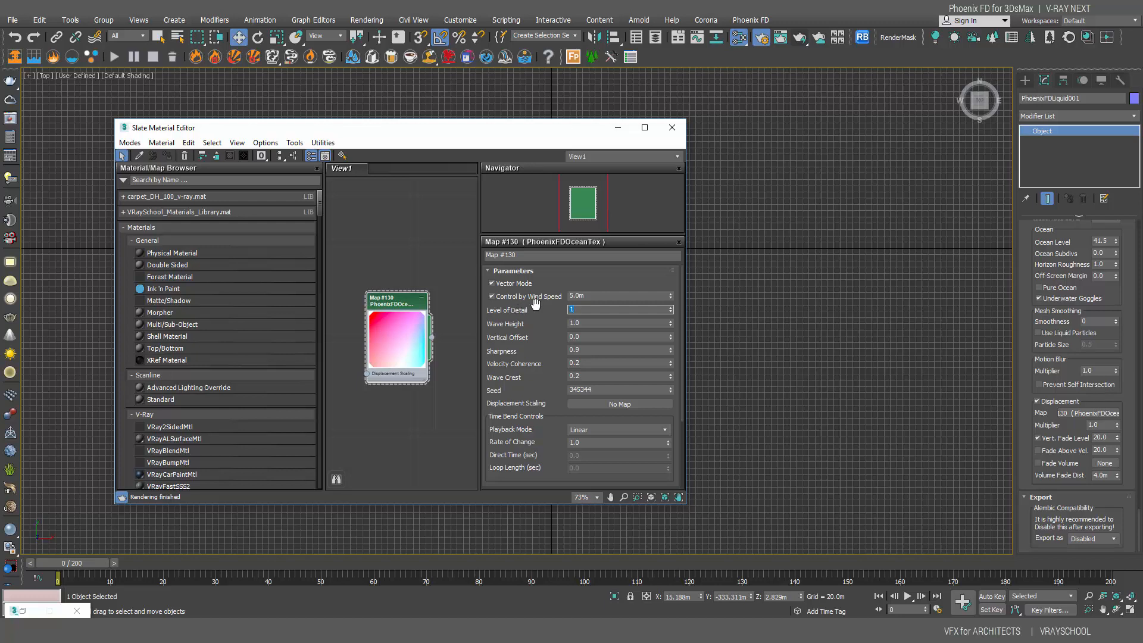
pyautogui.click(603, 323)
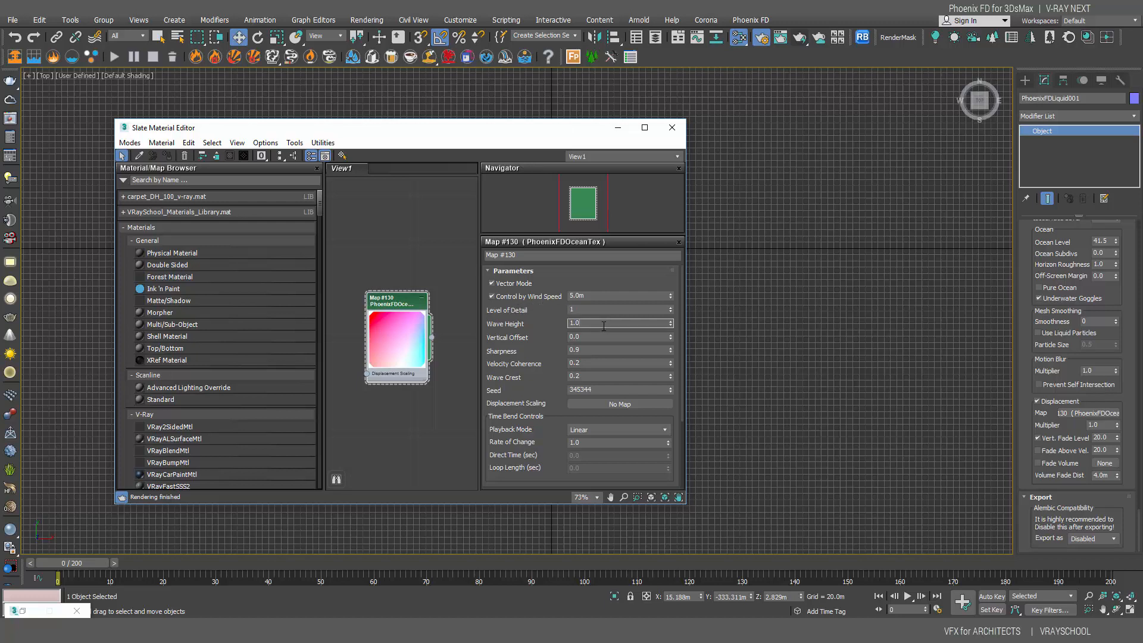
pyautogui.click(586, 309)
pyautogui.write('0')
pyautogui.press('Return')
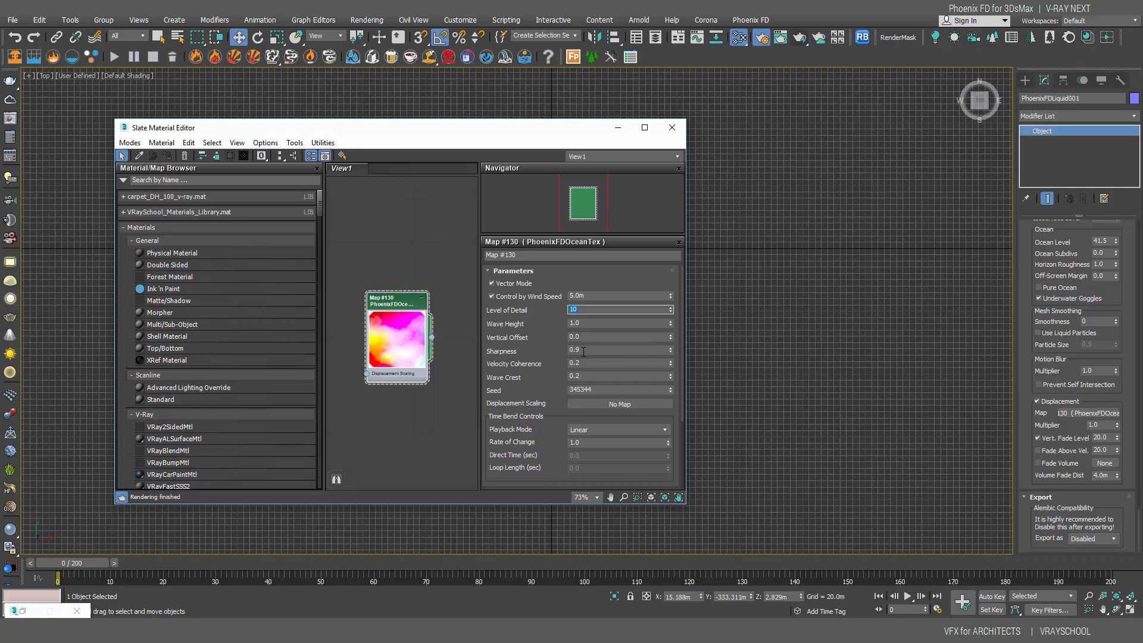
# Set the ocean texture's Sharpness to 1.0, and its Velocity Coherence and Wave Crest to 0
pyautogui.click(584, 351)
pyautogui.write('1.0')
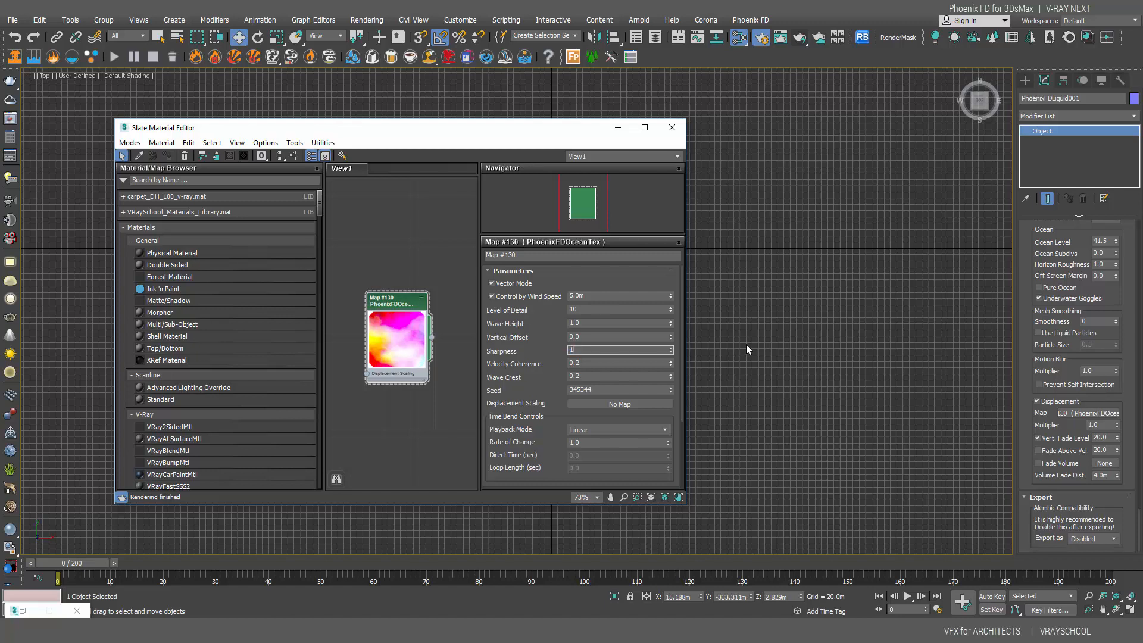
pyautogui.press('Return')
pyautogui.press('Tab')
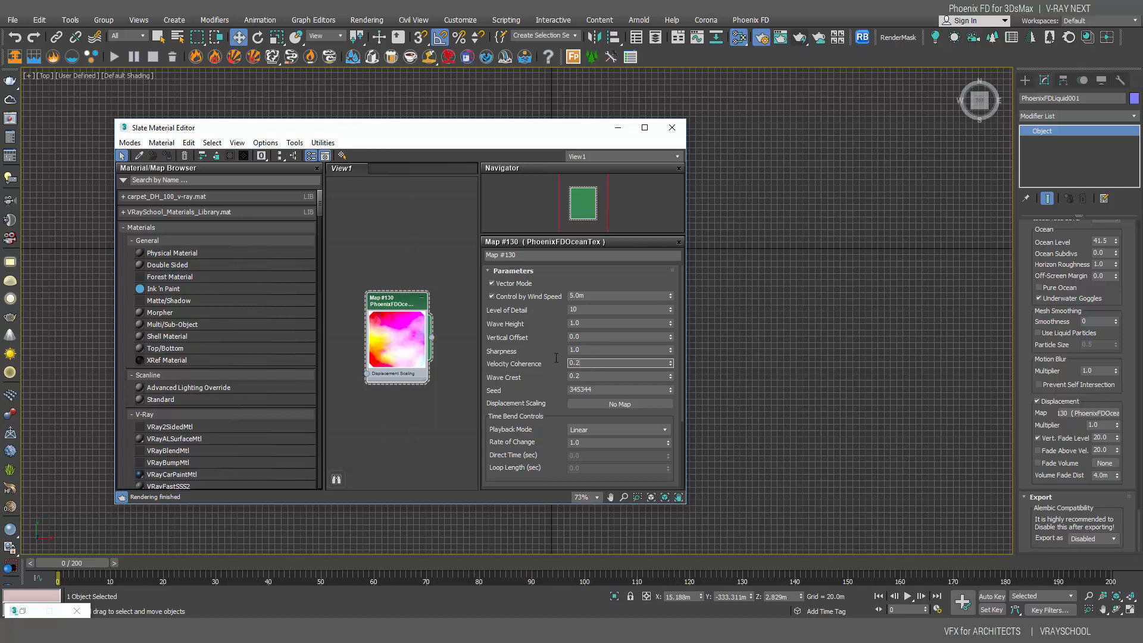
pyautogui.write('0')
pyautogui.press('Tab')
pyautogui.write('0')
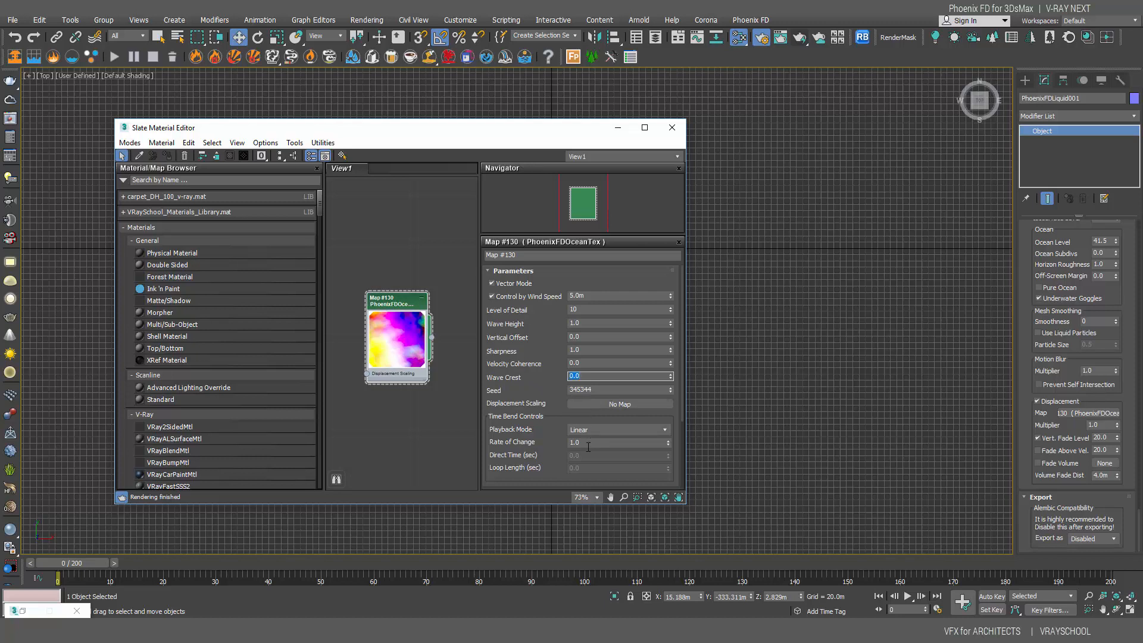
# Set the ocean texture's Z angle to 60 and its Seed to 34344, then close the material editor
pyautogui.scroll(-3, 539, 467)
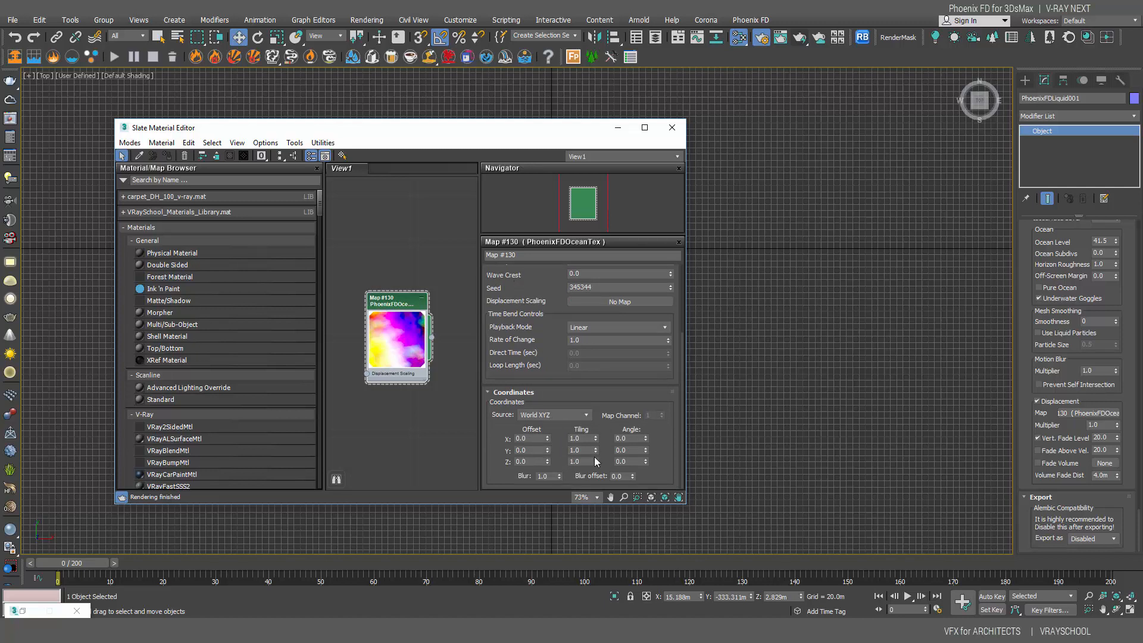
pyautogui.doubleClick(622, 461)
pyautogui.press('Return')
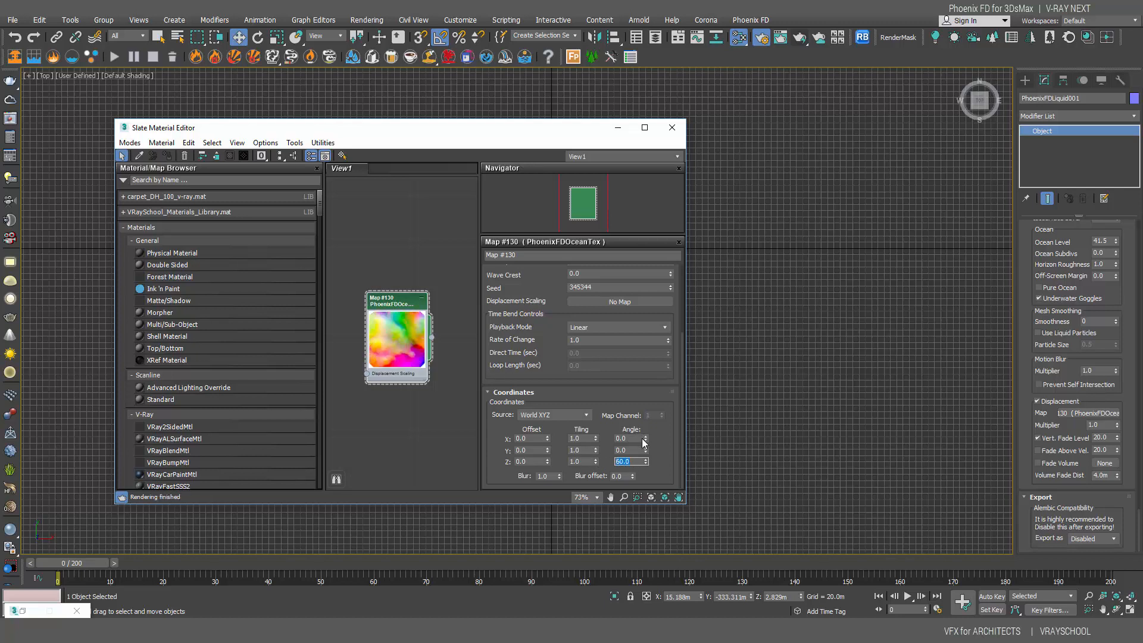
pyautogui.scroll(5, 645, 411)
pyautogui.click(580, 391)
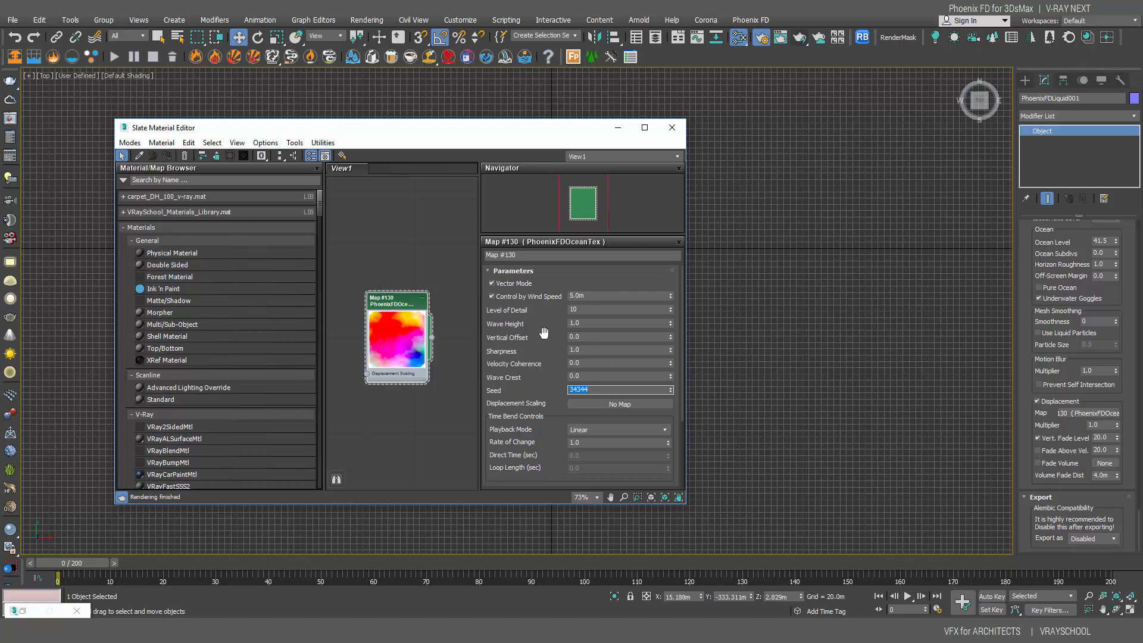
pyautogui.click(673, 132)
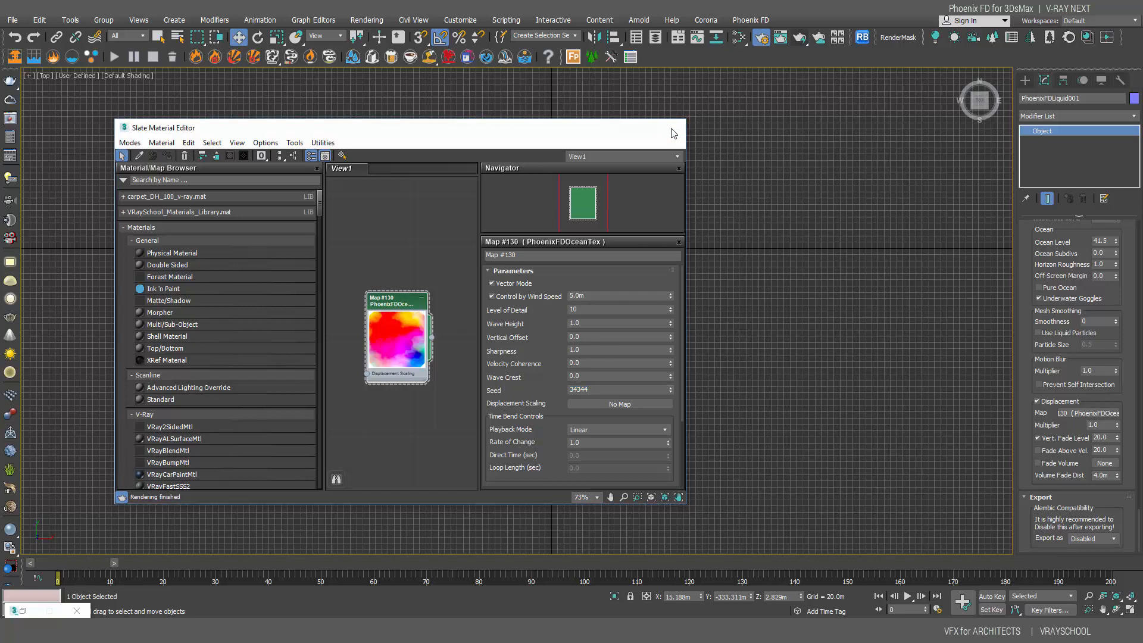
# Set the foam particle shader's Size Multiplier to 4 and turn on Disable Liquid Shadows
pyautogui.click(611, 327)
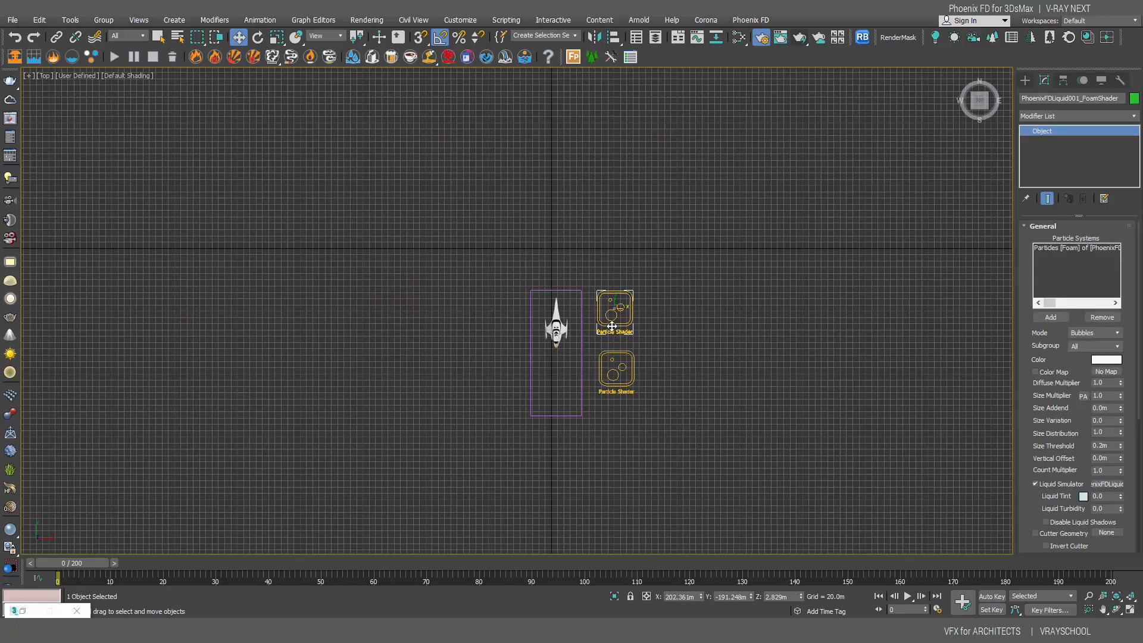
pyautogui.moveTo(1141, 334); pyautogui.dragTo(1142, 405)
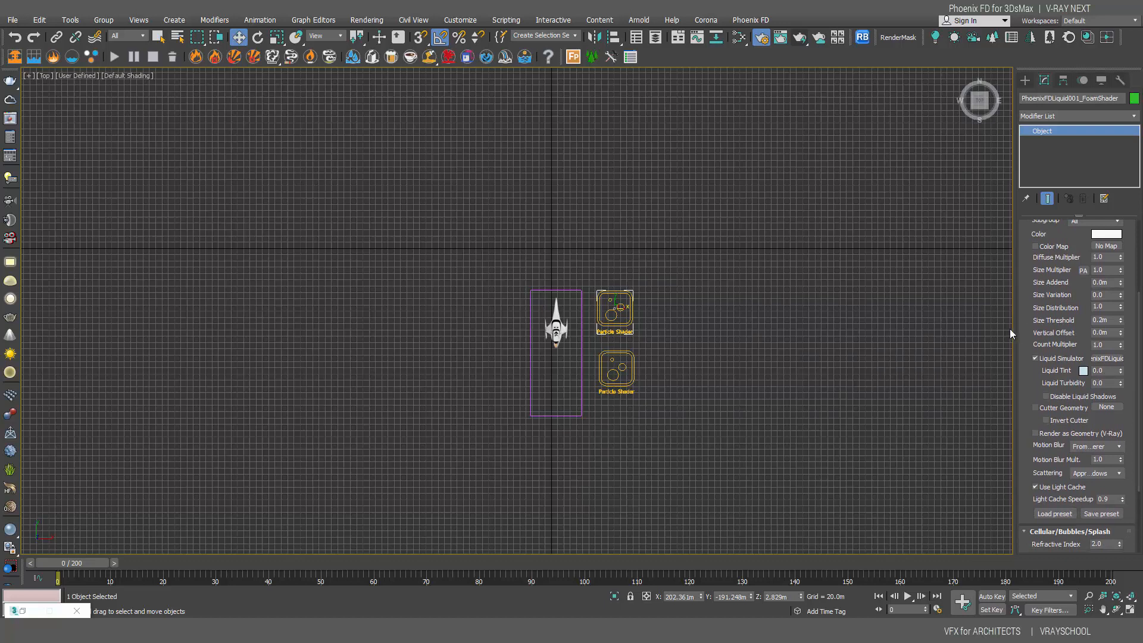
pyautogui.doubleClick(1098, 271)
pyautogui.click(1045, 398)
# Set the foam shader's motion blur to Force off and its scattering to Approximate
pyautogui.click(1104, 450)
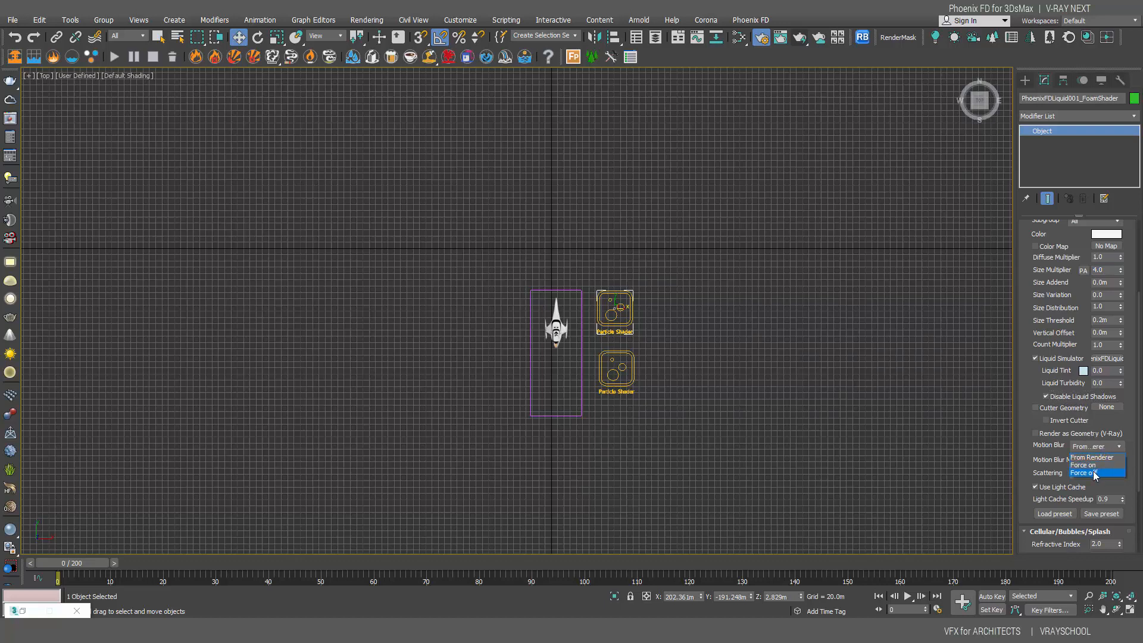
pyautogui.click(1096, 474)
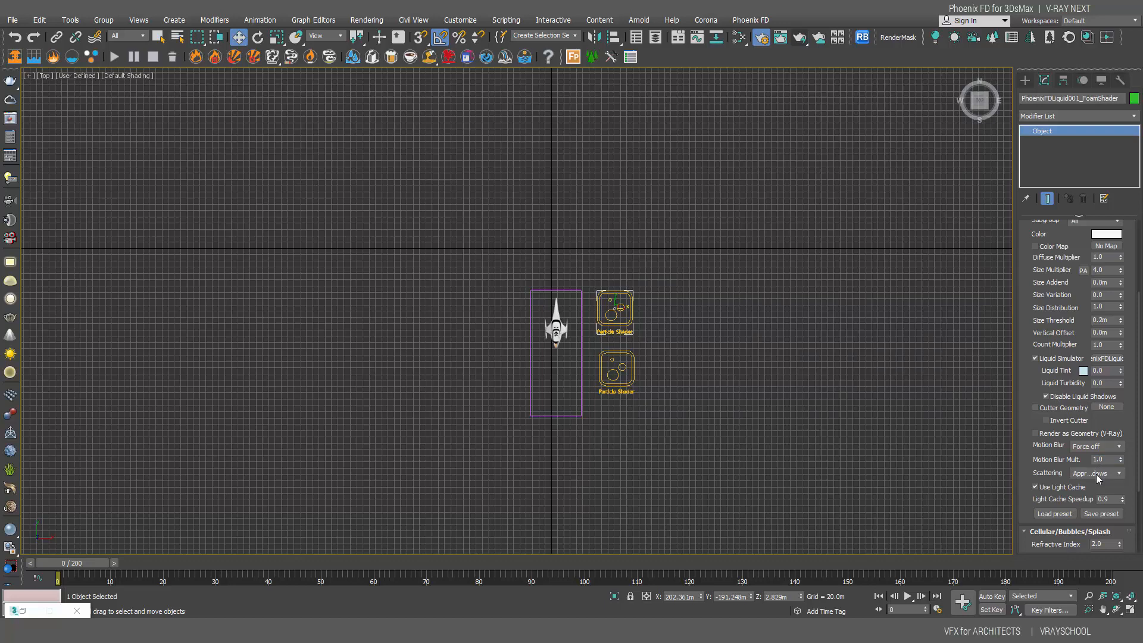
pyautogui.click(1112, 477)
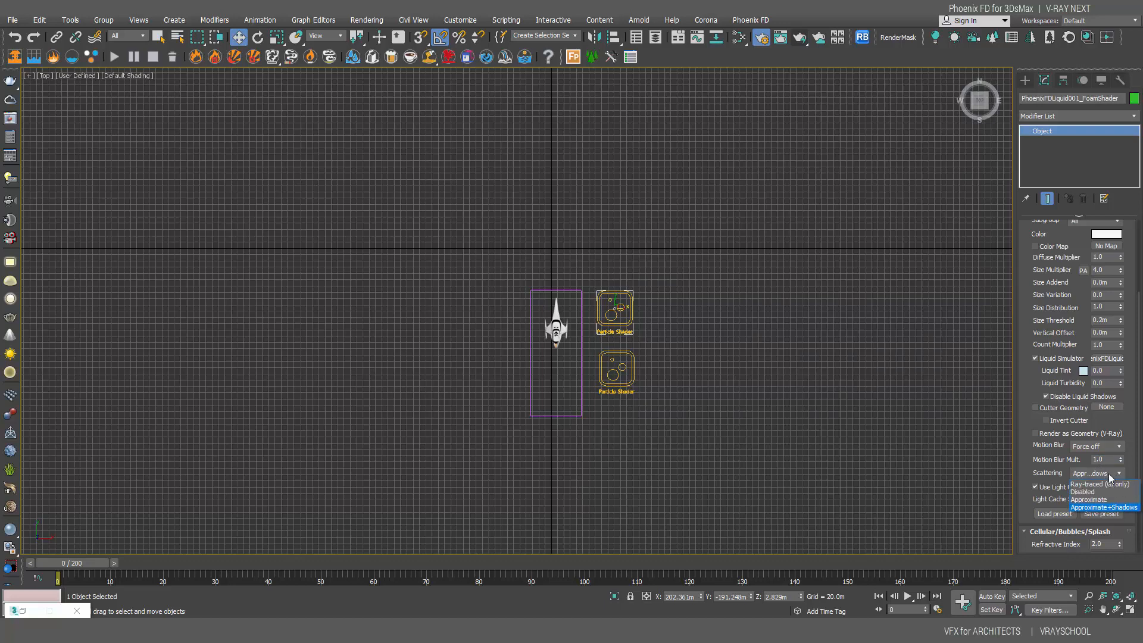
pyautogui.click(1104, 500)
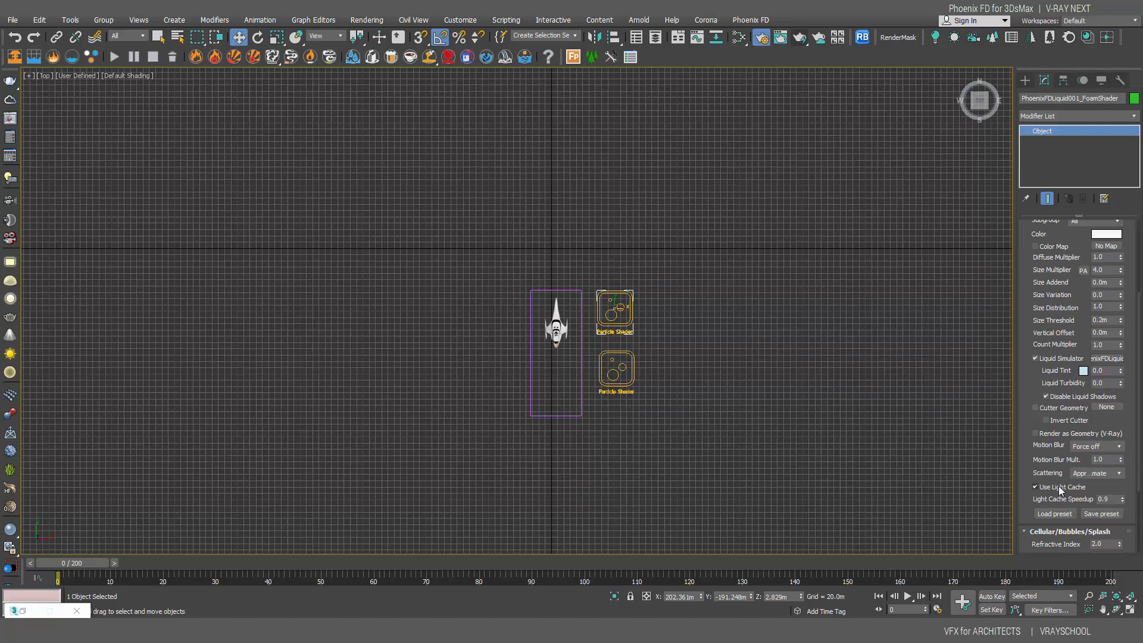
# Set the foam shader's Light Cache Speedup to 0
pyautogui.doubleClick(1109, 500)
pyautogui.write('0.')
pyautogui.moveTo(1140, 482); pyautogui.dragTo(1141, 541)
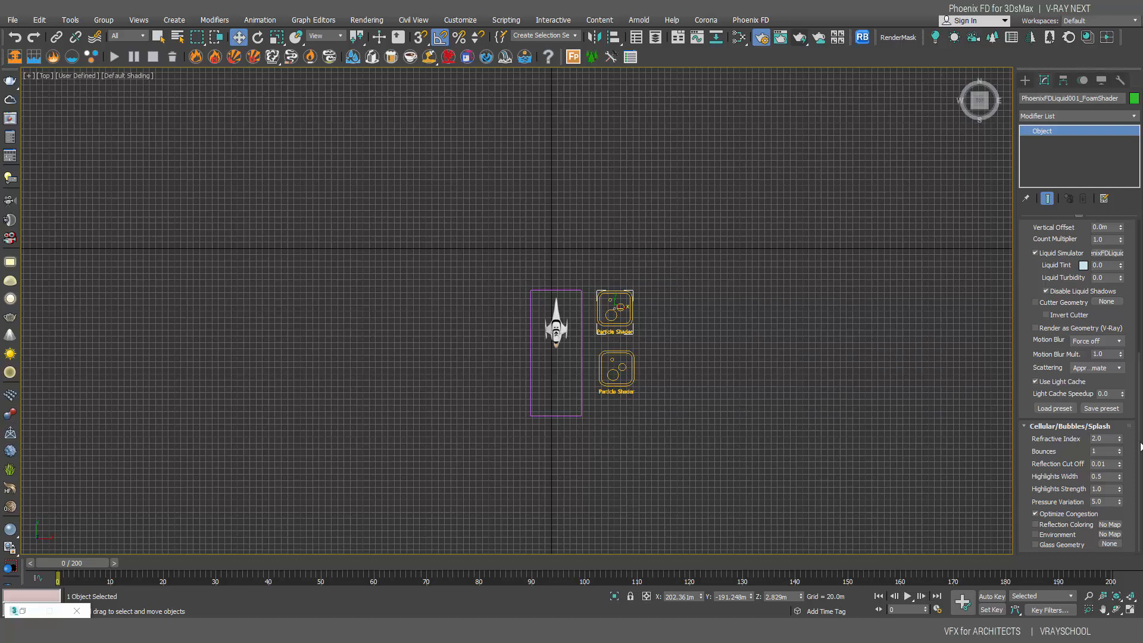
# Set the foam shader's Mode to Points and edit its Point Alpha value
pyautogui.moveTo(1141, 447); pyautogui.dragTo(1137, 301)
pyautogui.click(1097, 333)
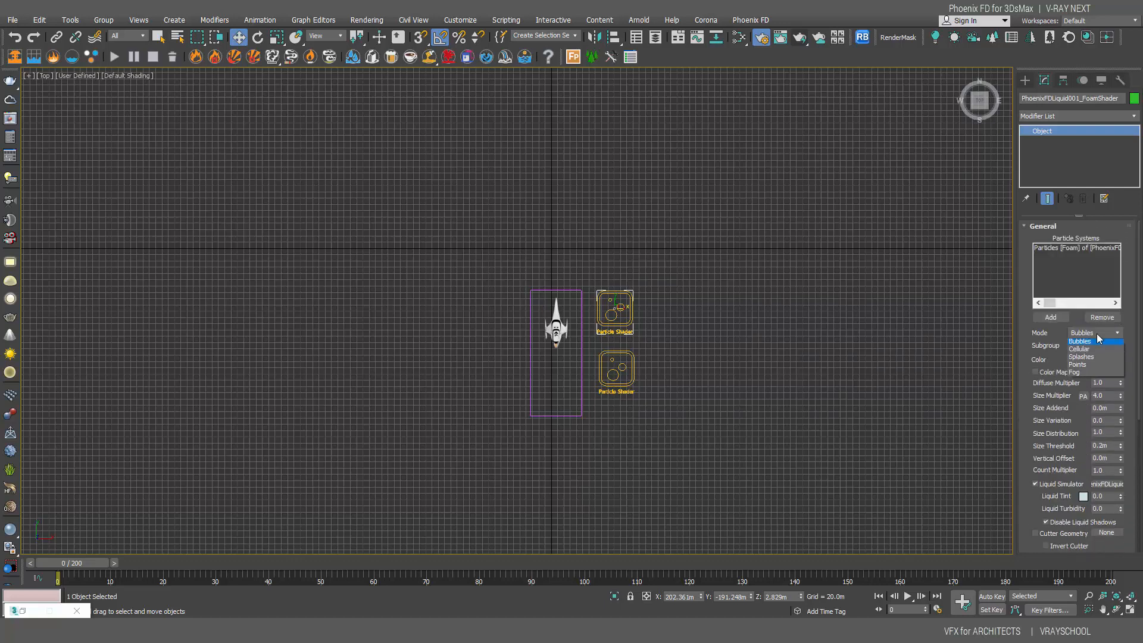
pyautogui.click(1079, 365)
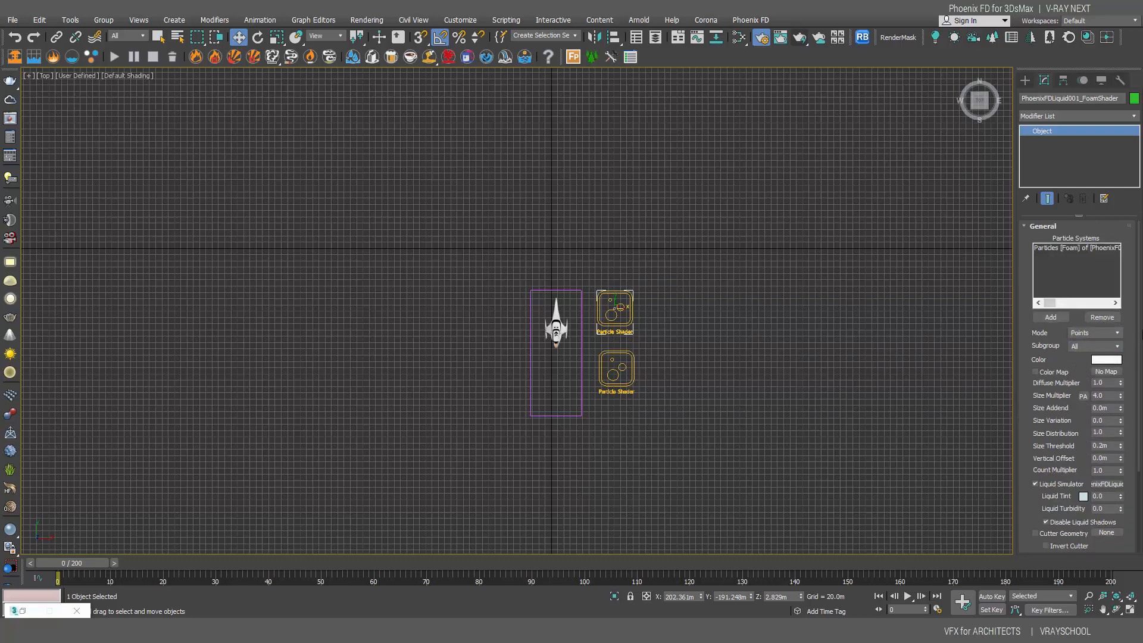
pyautogui.moveTo(1139, 332); pyautogui.dragTo(1139, 410)
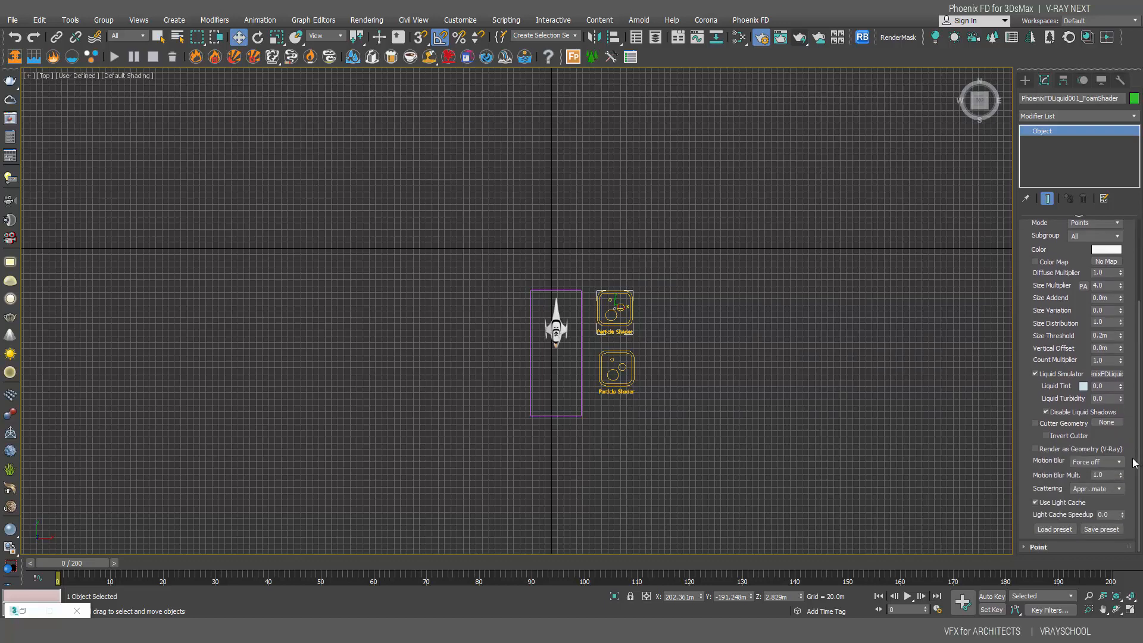
pyautogui.click(1051, 546)
pyautogui.click(1107, 492)
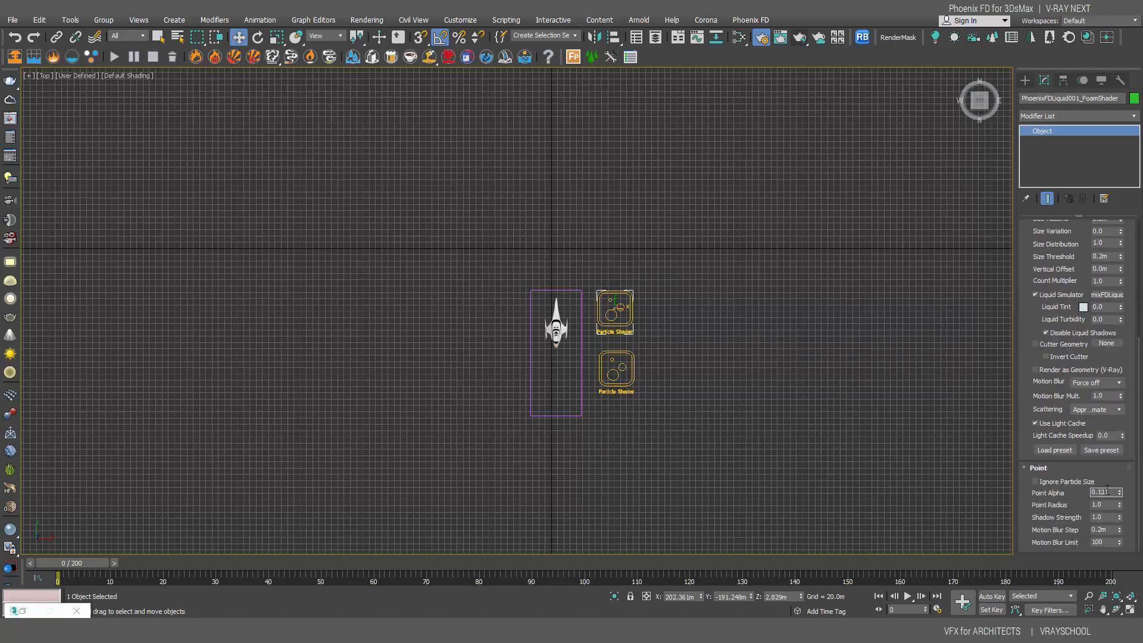
pyautogui.doubleClick(1107, 492)
# For the splashes particle shader, set Mode to Points and Size Multiplier to 4, and turn on Disable Liquid Shadows
pyautogui.click(624, 364)
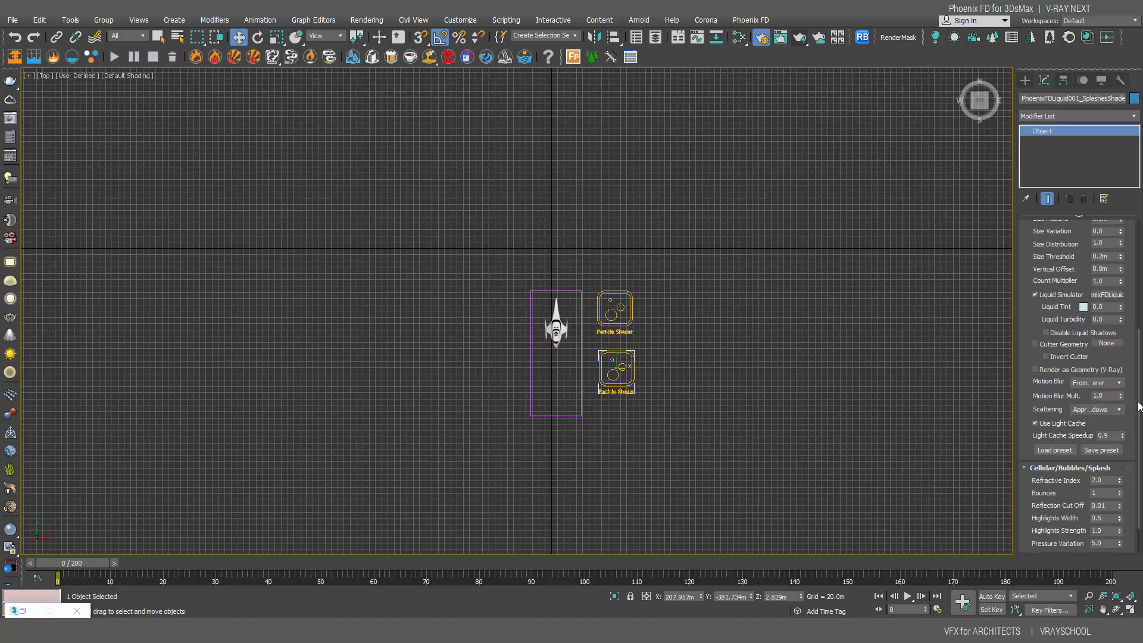
pyautogui.moveTo(1139, 397); pyautogui.dragTo(1136, 282)
pyautogui.click(1107, 335)
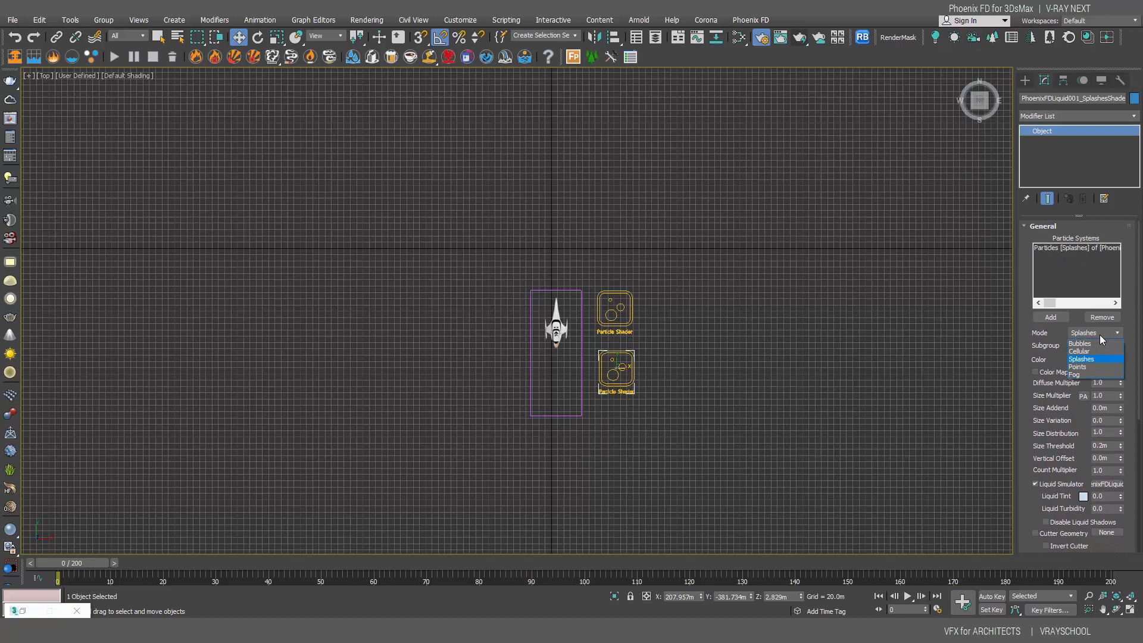
pyautogui.click(1079, 367)
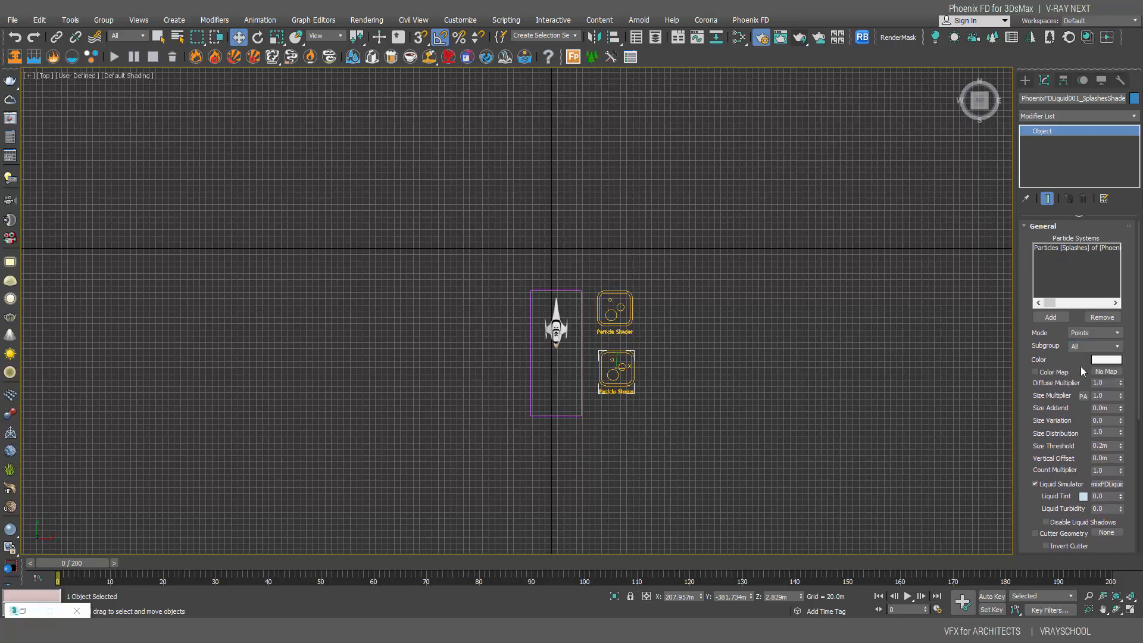
pyautogui.doubleClick(1101, 396)
pyautogui.scroll(-3, 1066, 456)
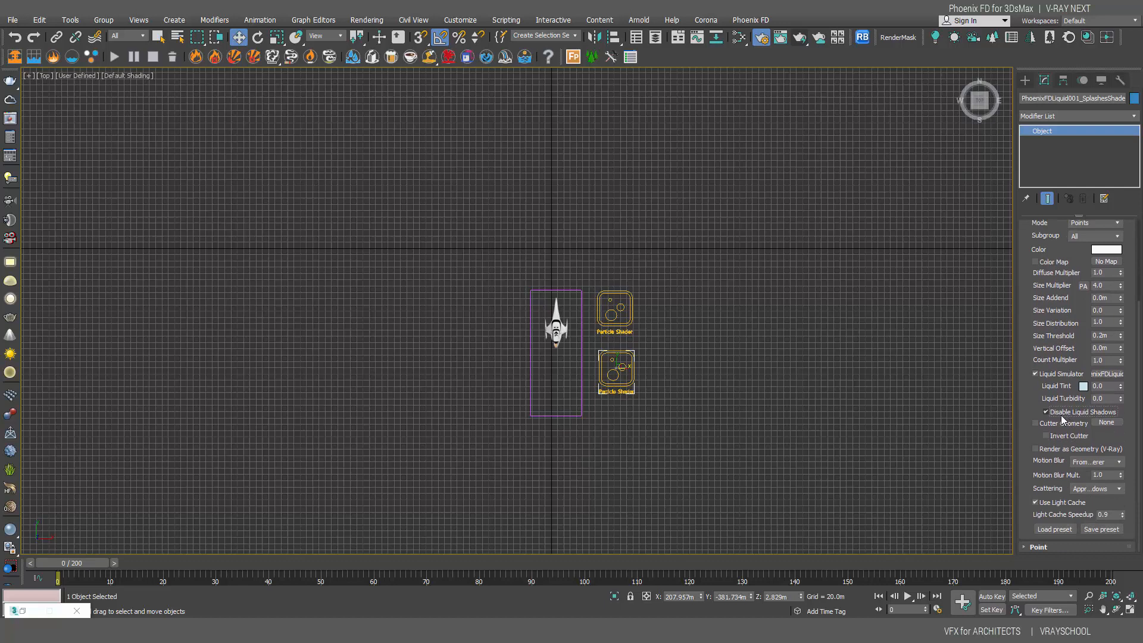
# Set the splashes shader's motion blur to Force on, its scattering to Approximate and its Light Cache Speedup to 0
pyautogui.click(1095, 463)
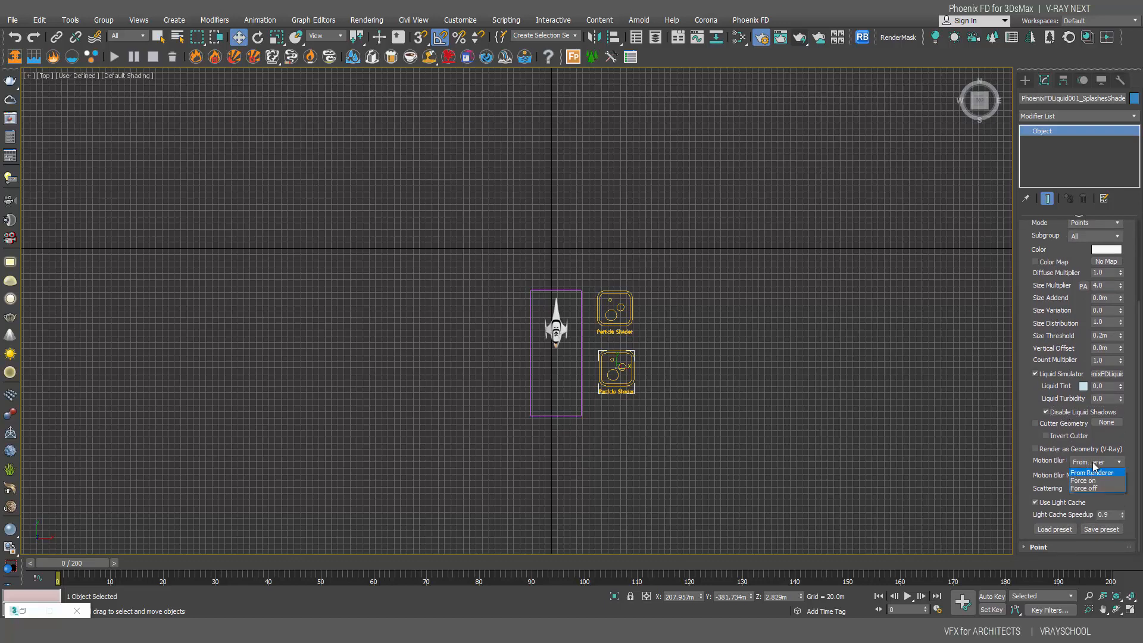
pyautogui.click(1095, 476)
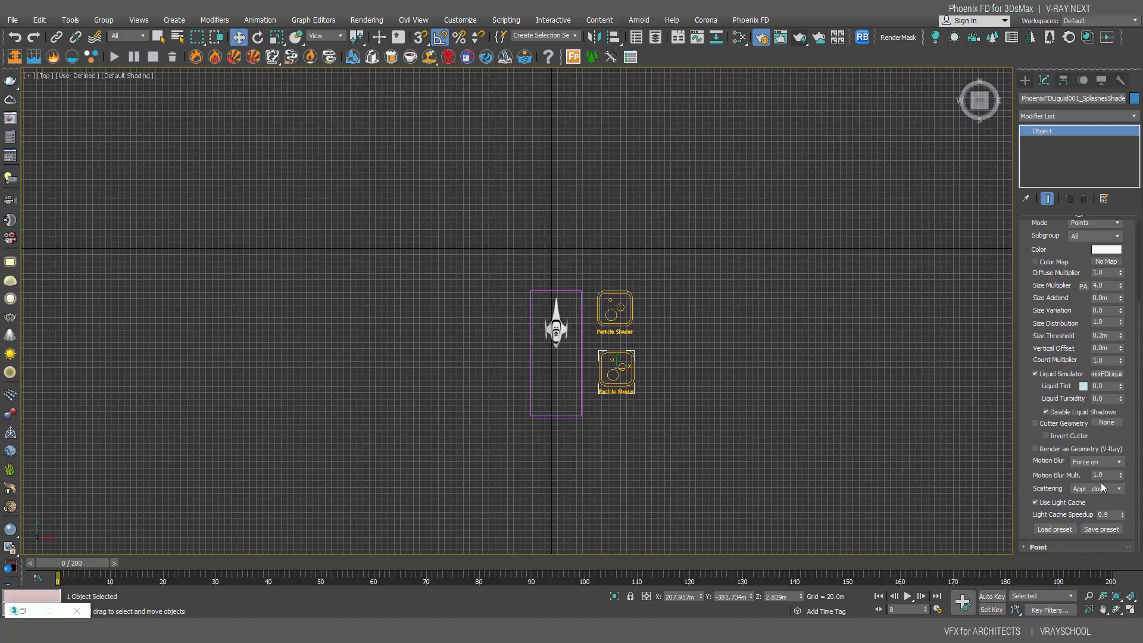
pyautogui.click(1110, 488)
pyautogui.click(1109, 519)
pyautogui.doubleClick(1102, 514)
# Set the splashes shader's Point Alpha to 0.17
pyautogui.click(1056, 547)
pyautogui.doubleClick(1105, 491)
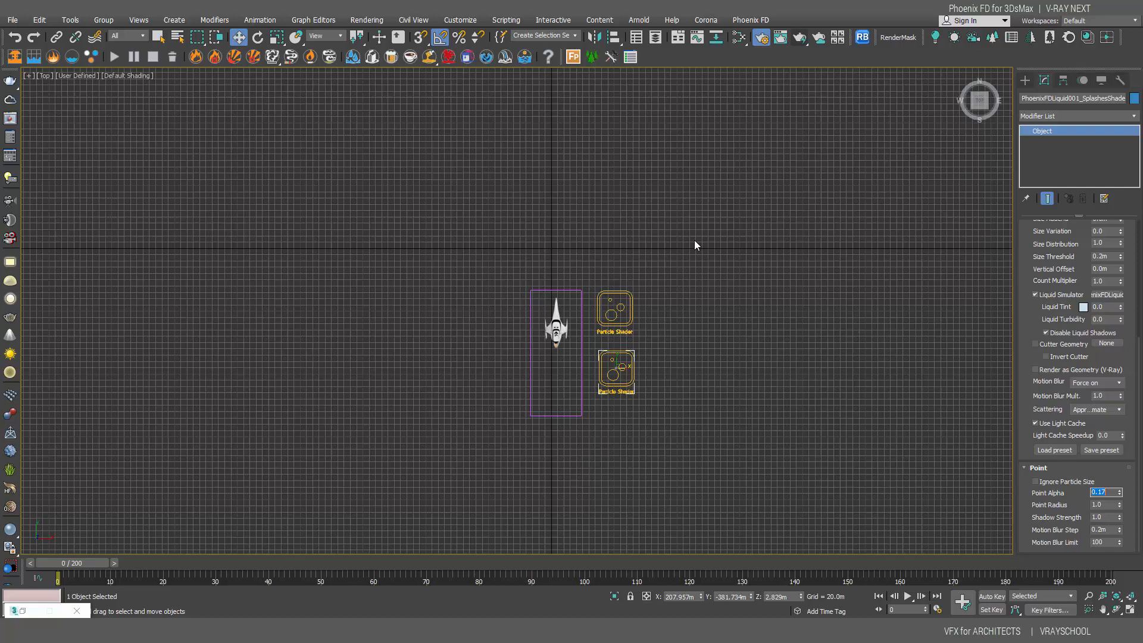
pyautogui.moveTo(1140, 365); pyautogui.dragTo(1126, 486)
# In the Left view, select the yacht and set its X rotation to -0.5 degrees
pyautogui.press('l')
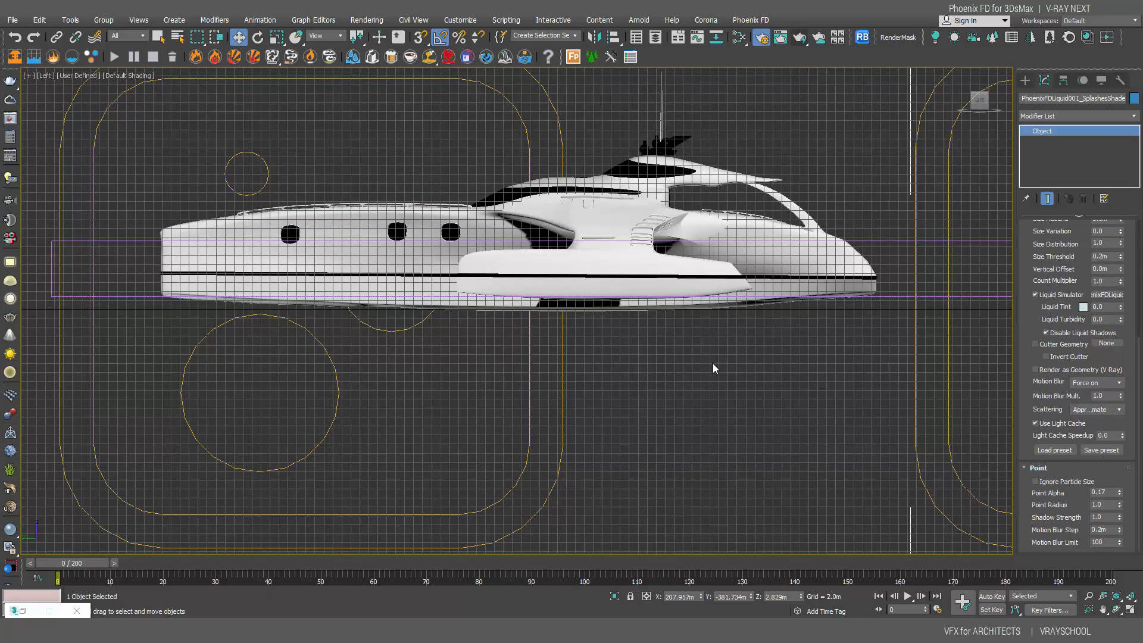
pyautogui.scroll(-3, 655, 384)
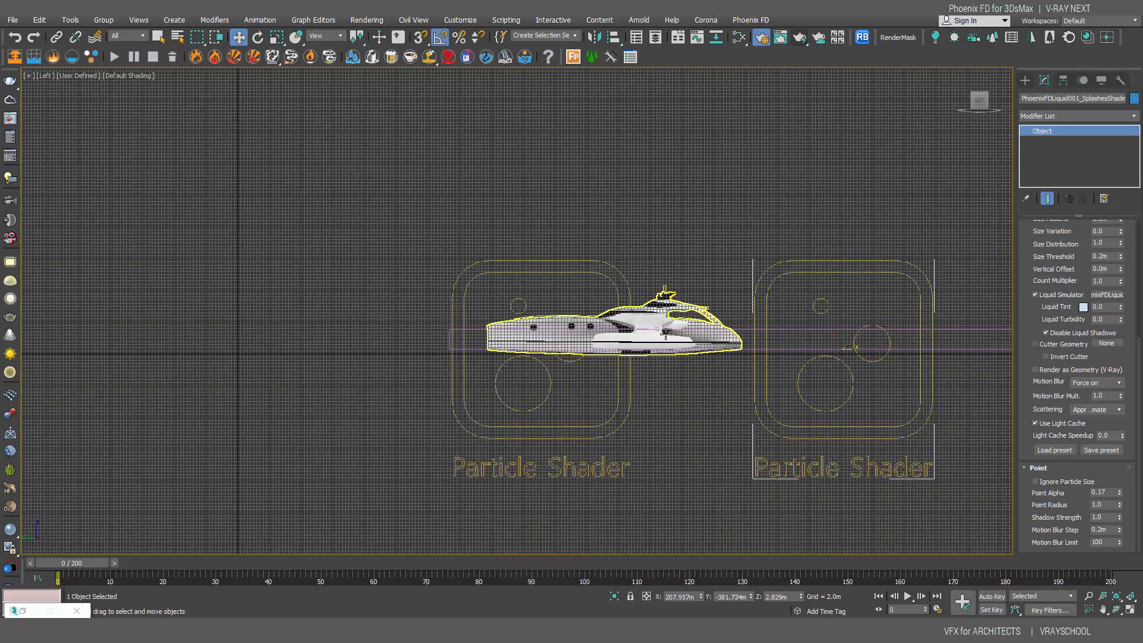
pyautogui.click(652, 314)
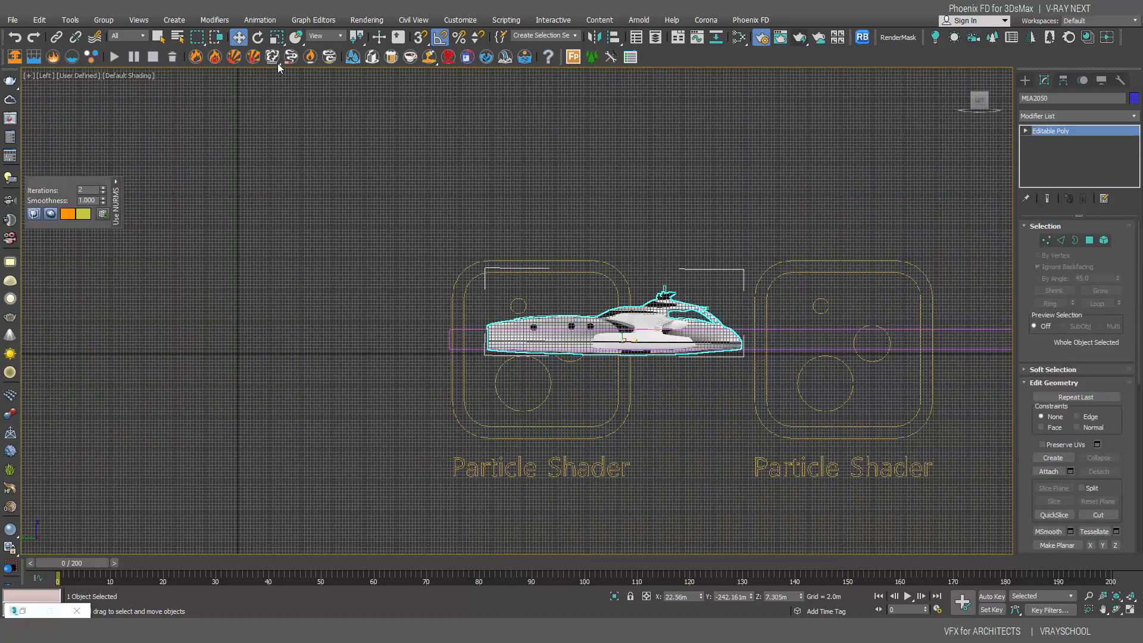
pyautogui.click(260, 38)
pyautogui.rightClick(259, 38)
pyautogui.click(204, 215)
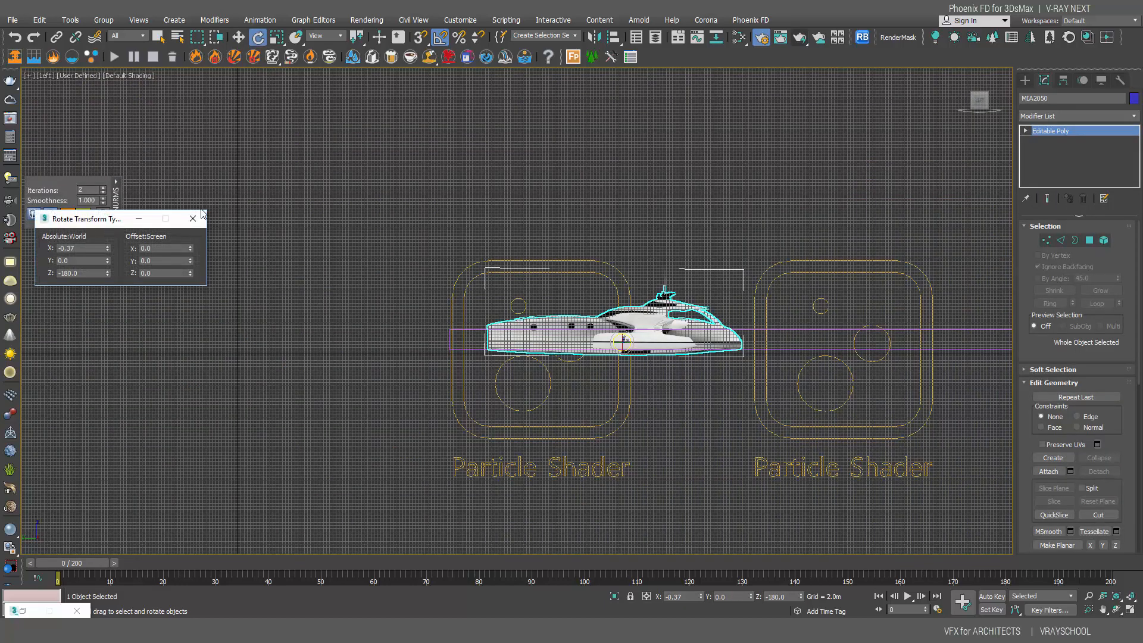
pyautogui.scroll(5, 504, 290)
pyautogui.moveTo(628, 465); pyautogui.dragTo(338, 250, button='middle')
pyautogui.doubleClick(684, 596)
pyautogui.write('0')
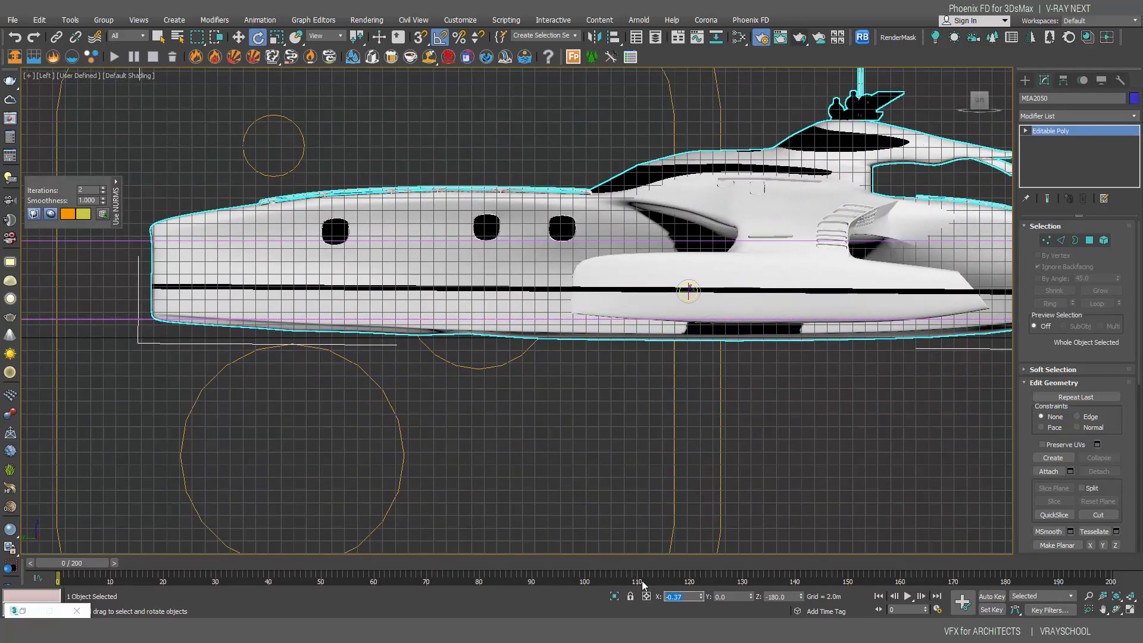
pyautogui.press('Return')
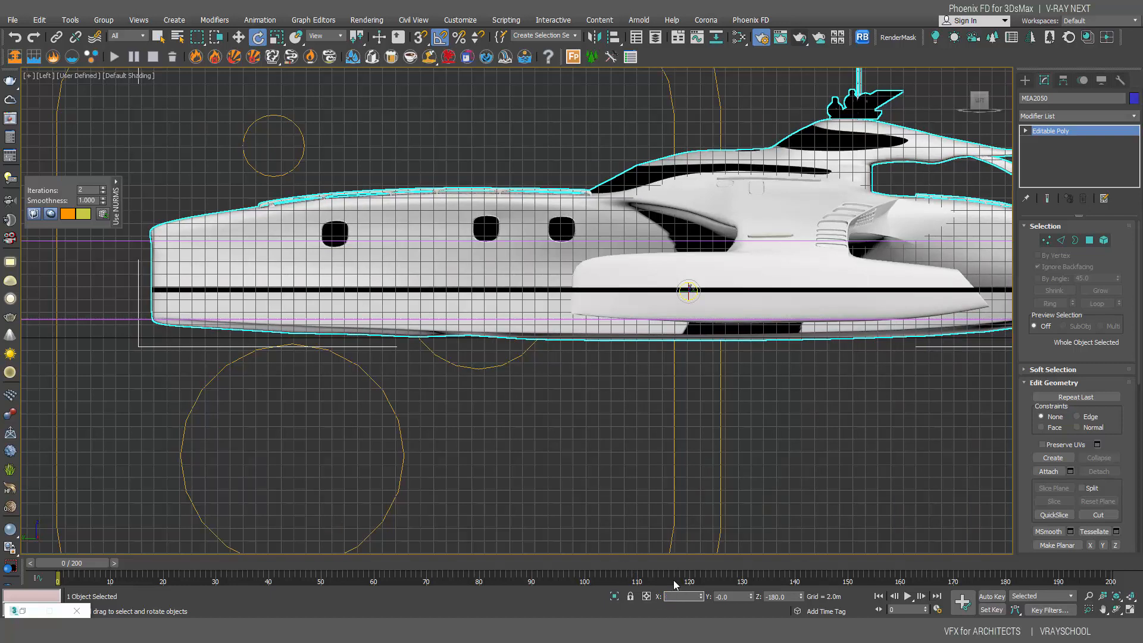
pyautogui.press('Return')
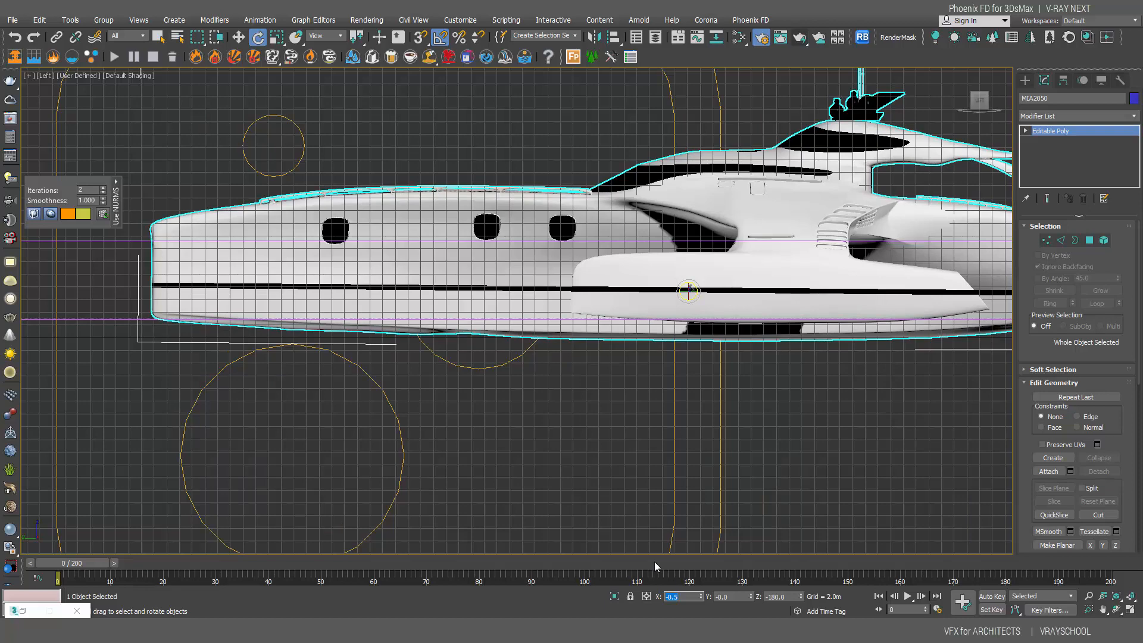
pyautogui.moveTo(579, 313); pyautogui.dragTo(472, 306, button='middle')
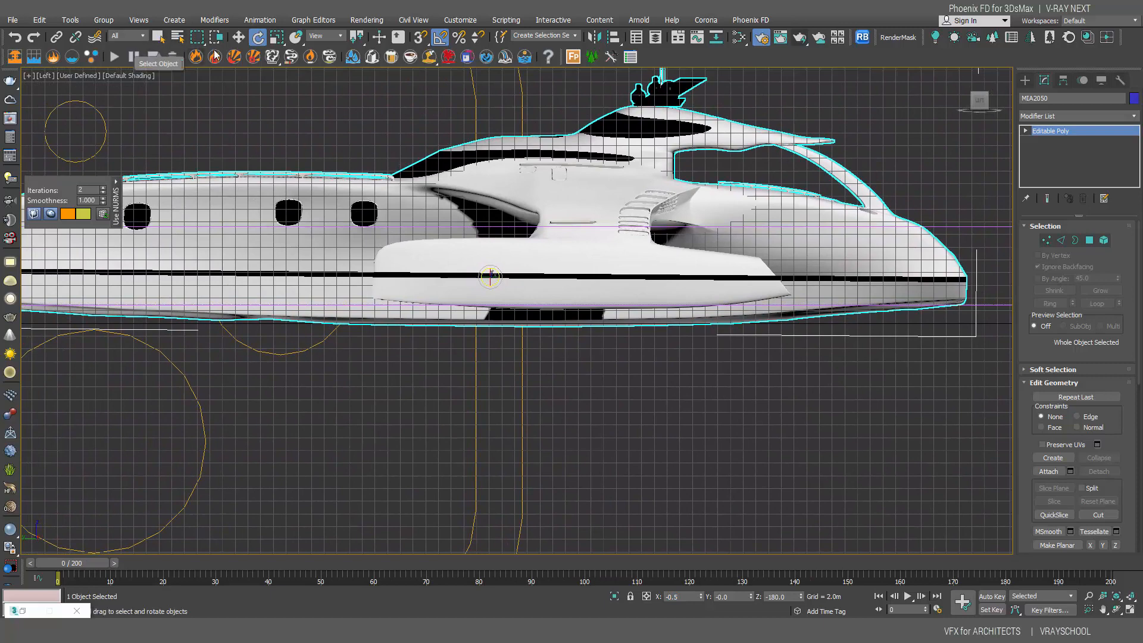
pyautogui.scroll(-5, 417, 350)
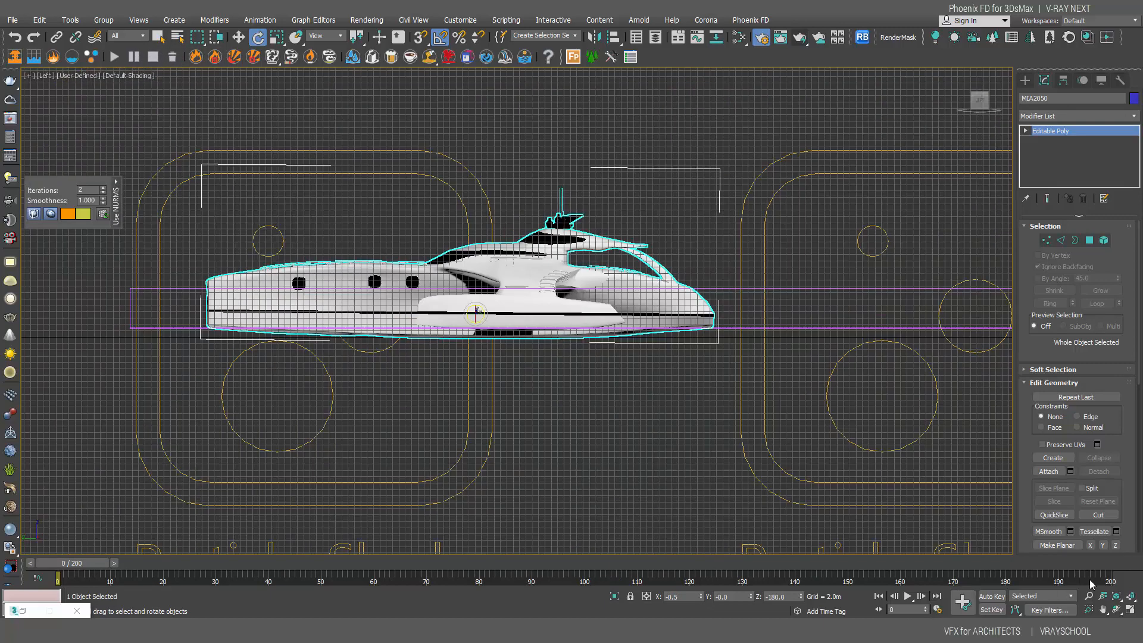
# Check the animation's End Time in the Time Configuration and accept the settings
pyautogui.click(937, 610)
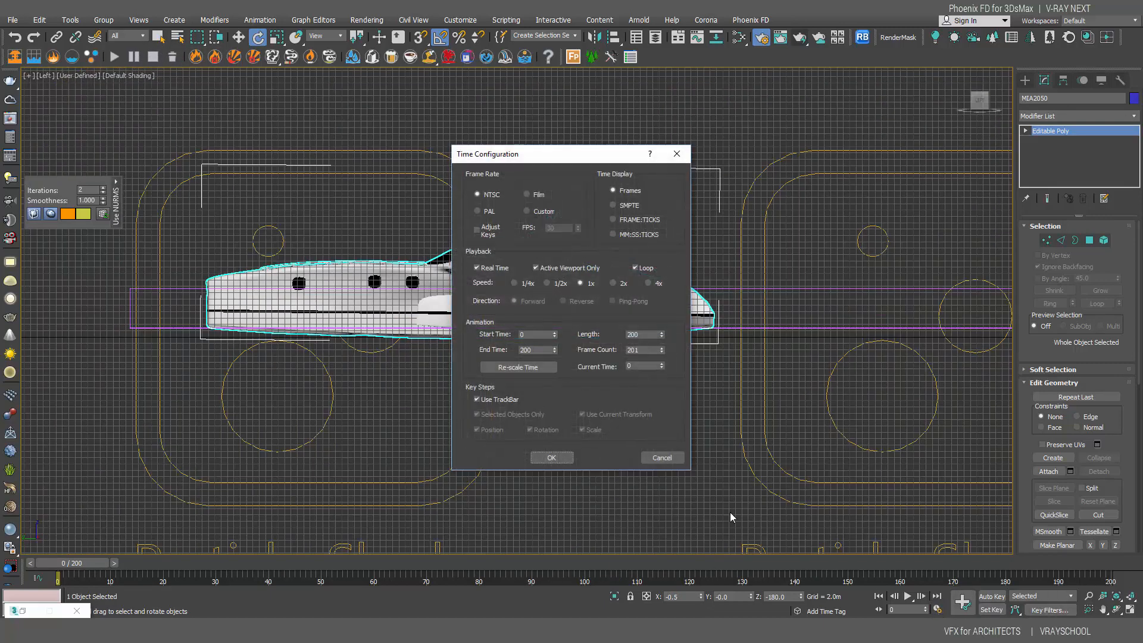
pyautogui.doubleClick(534, 350)
pyautogui.click(553, 458)
# Animate the yacht with Auto Key, moving it along Y to about -86.7 m at frame 200, and scrub the timeline to check
pyautogui.click(158, 37)
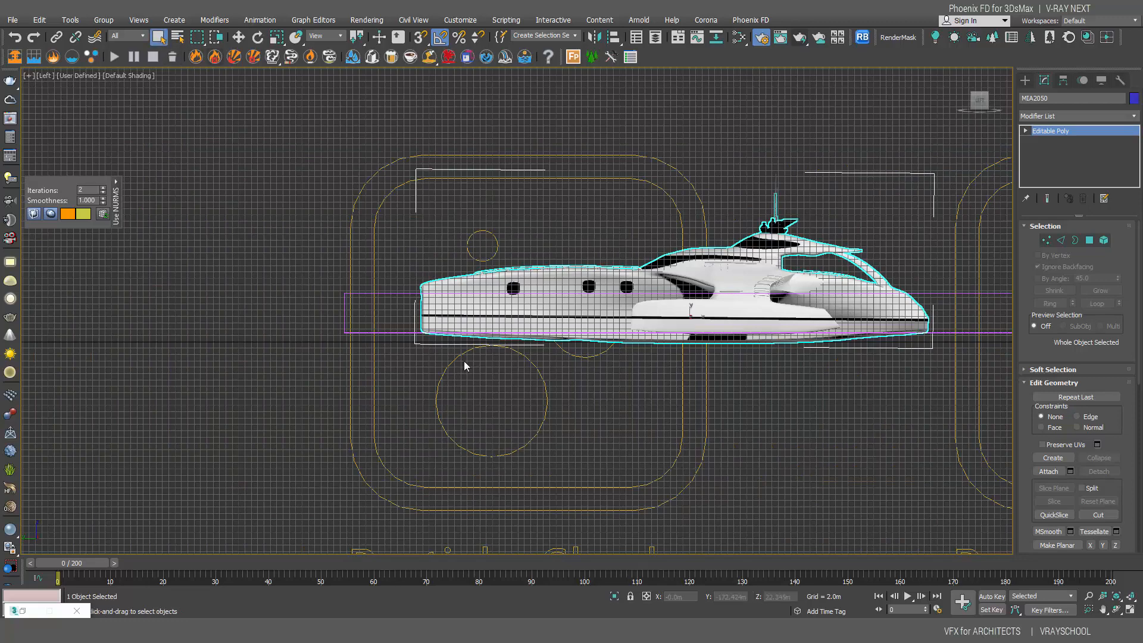
pyautogui.moveTo(512, 380); pyautogui.dragTo(601, 414, button='middle')
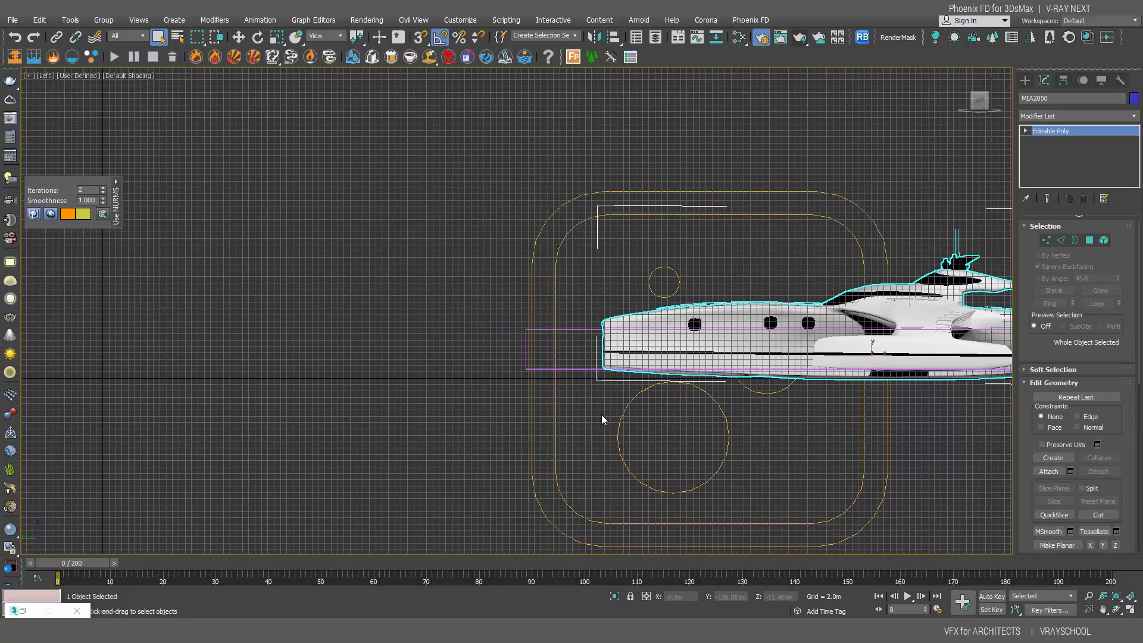
pyautogui.scroll(-3, 601, 414)
pyautogui.moveTo(525, 384); pyautogui.dragTo(390, 319, button='middle')
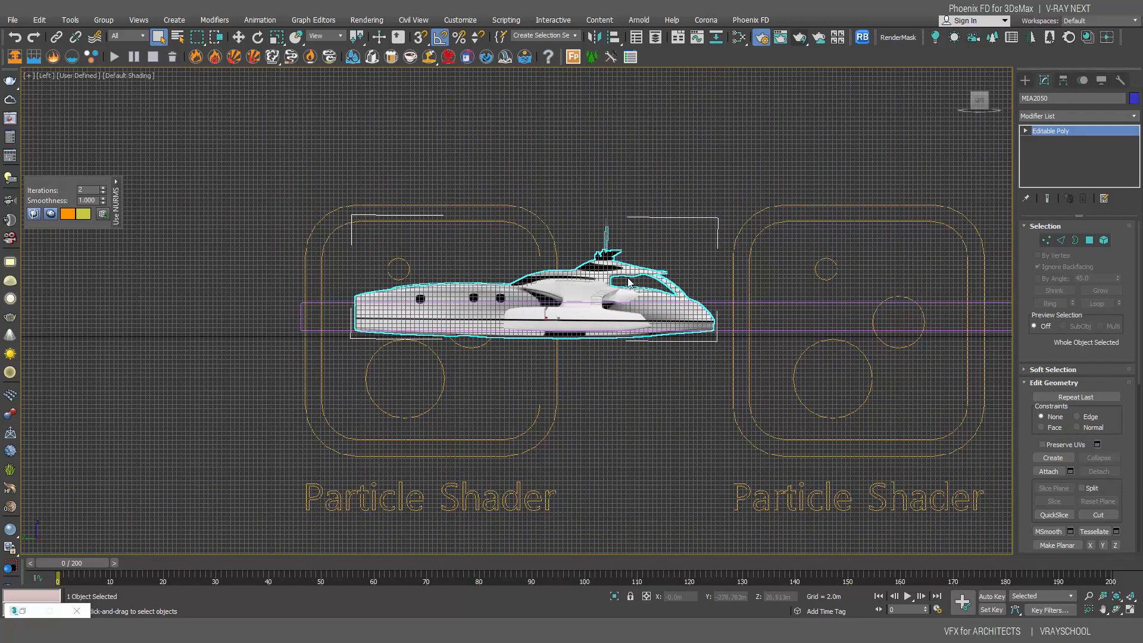
pyautogui.press('g')
pyautogui.moveTo(492, 351); pyautogui.dragTo(611, 352, button='middle')
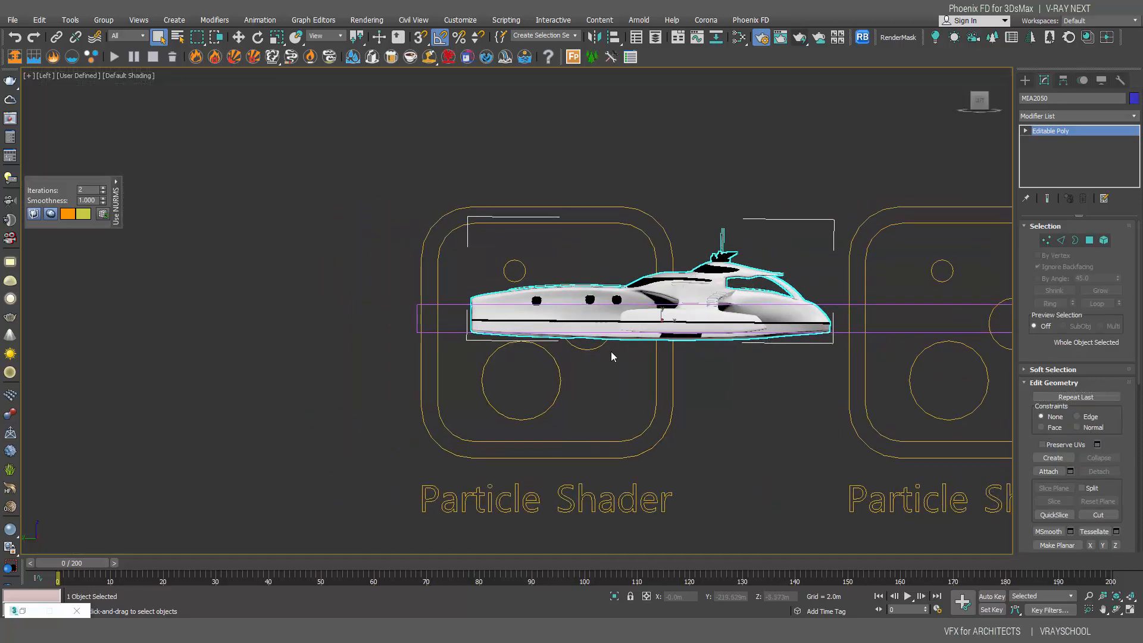
pyautogui.scroll(-3, 613, 352)
pyautogui.press('g')
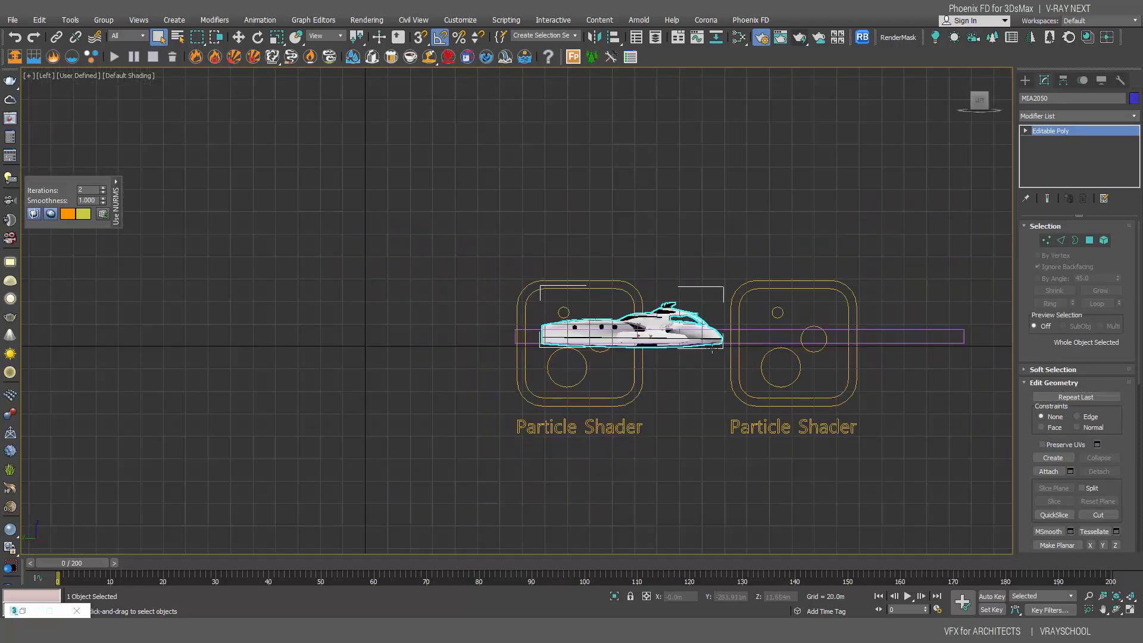
pyautogui.click(989, 597)
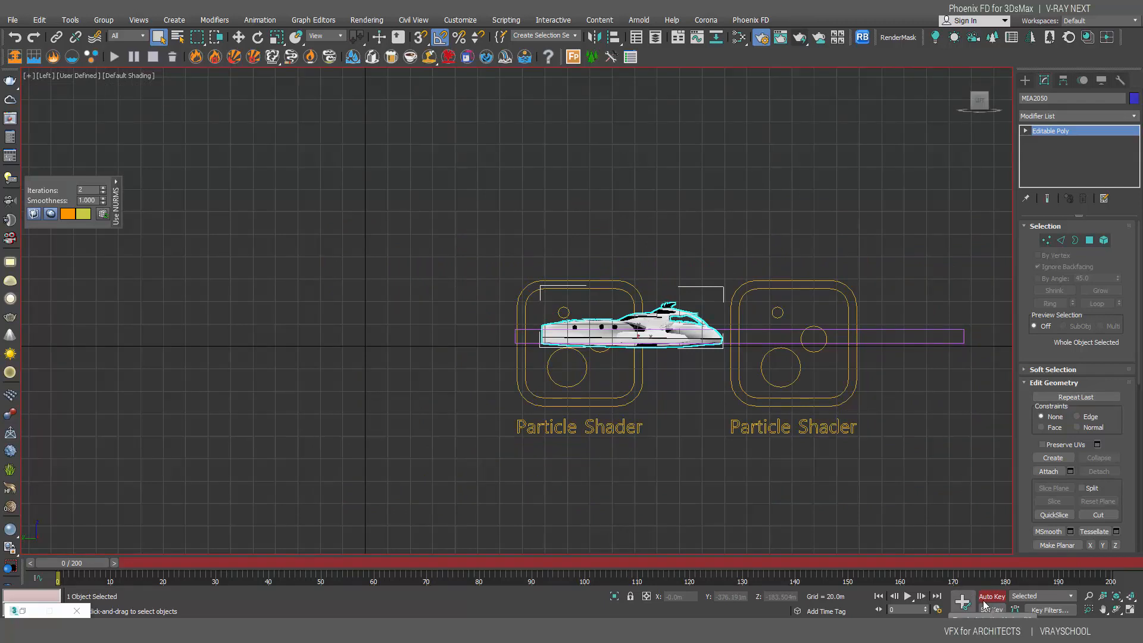
pyautogui.press('w')
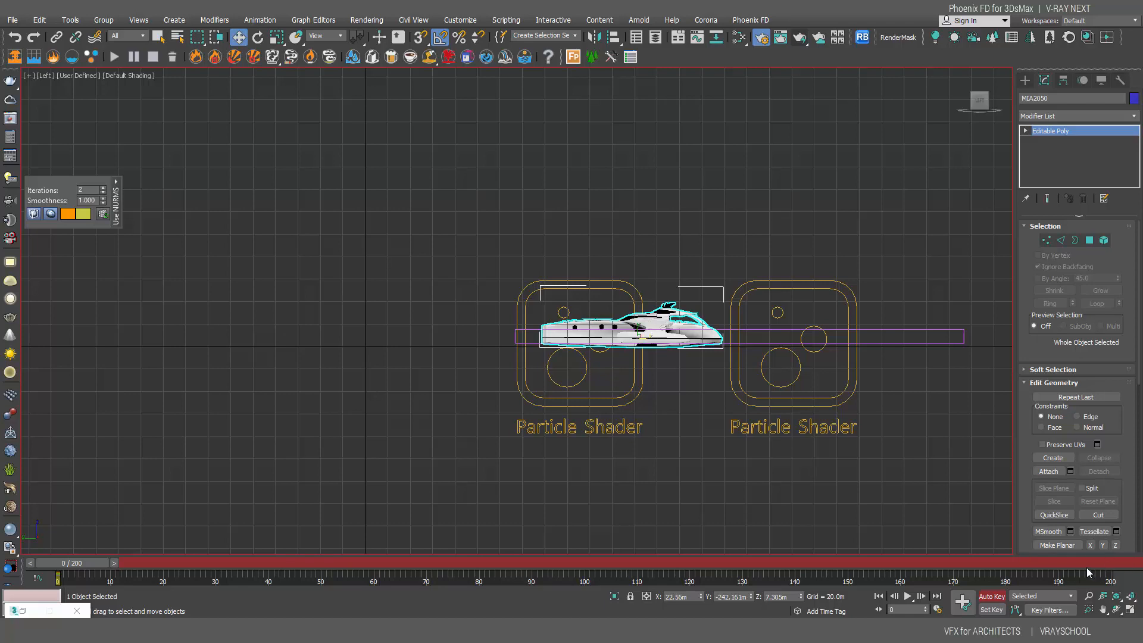
pyautogui.moveTo(917, 522); pyautogui.dragTo(1140, 529)
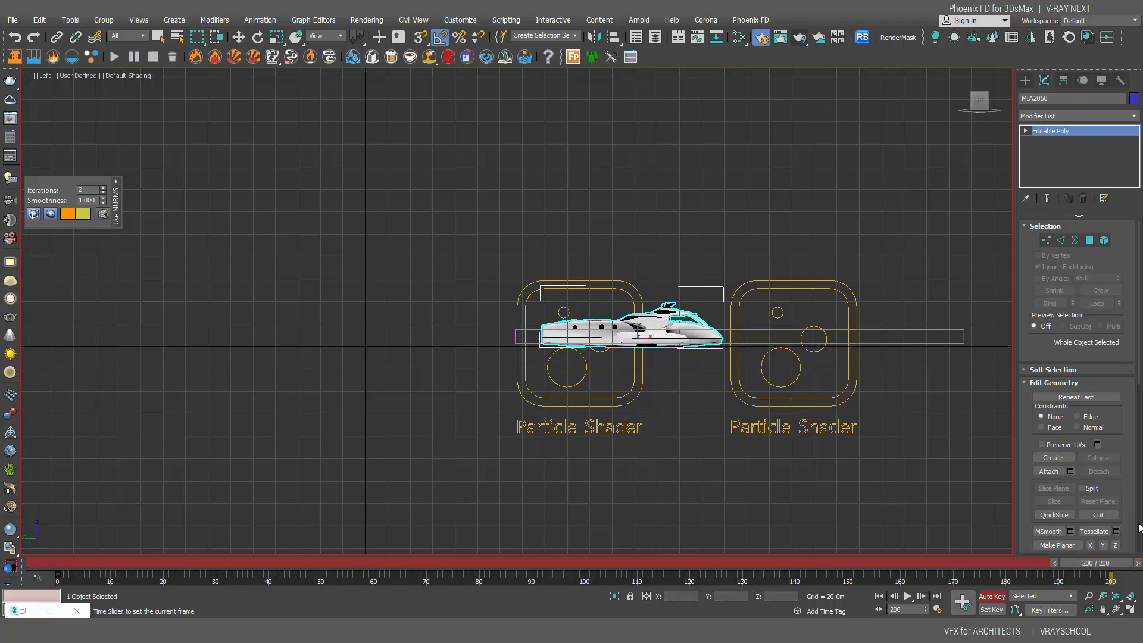
pyautogui.moveTo(644, 338); pyautogui.dragTo(475, 338)
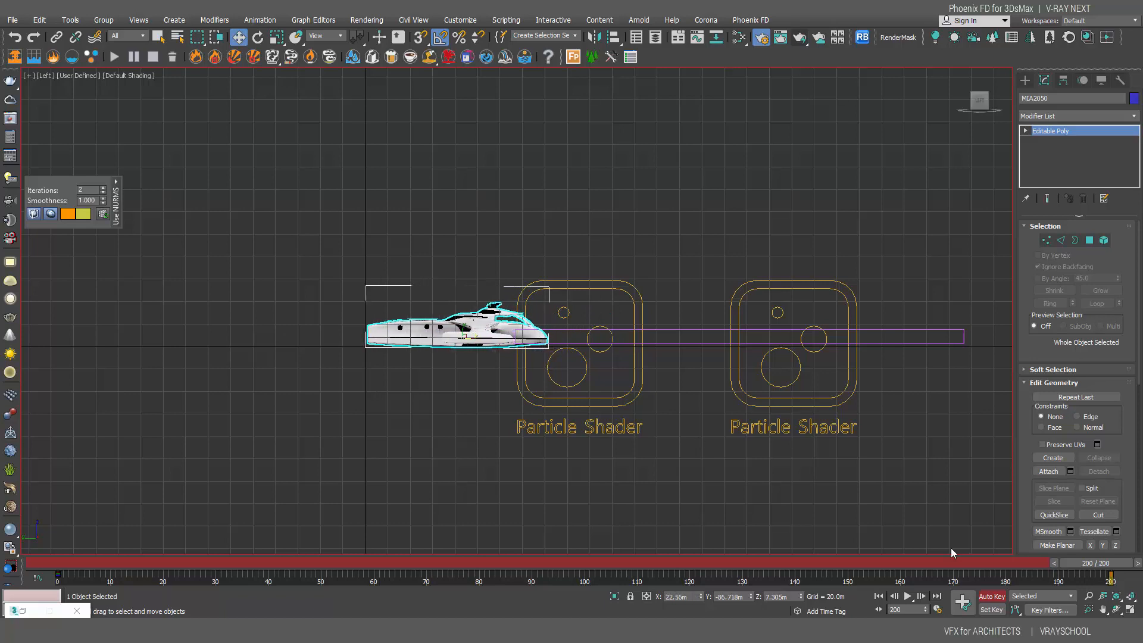
pyautogui.click(992, 597)
pyautogui.moveTo(88, 564); pyautogui.dragTo(1096, 563)
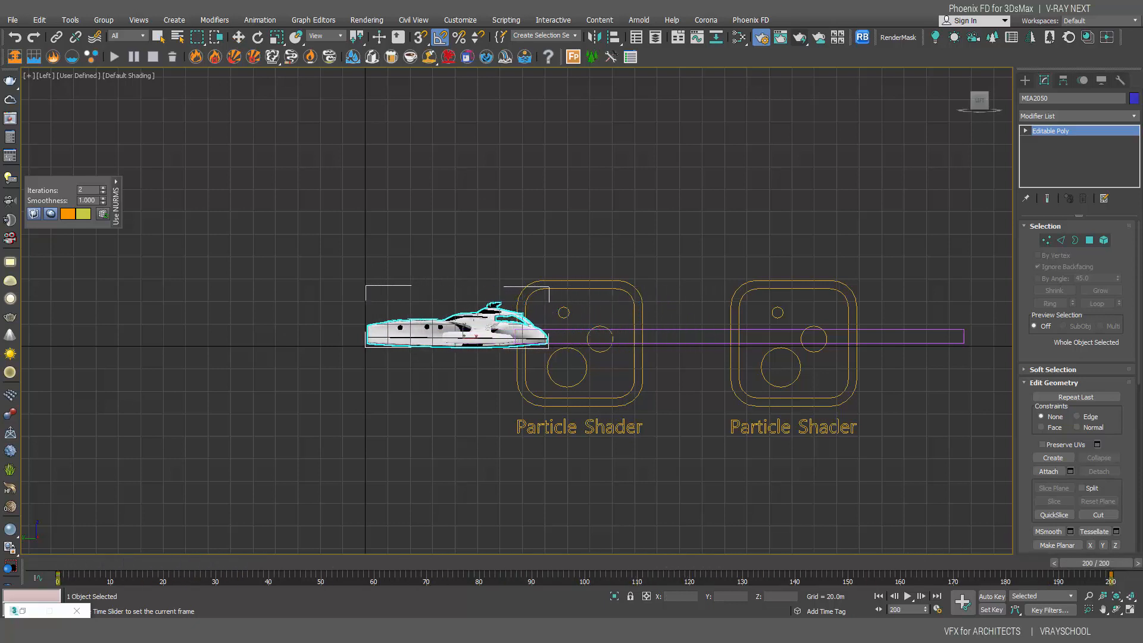
# In the Curve Editor, set the tangent of the yacht's Y Position key at frame 200 to linear
pyautogui.click(697, 38)
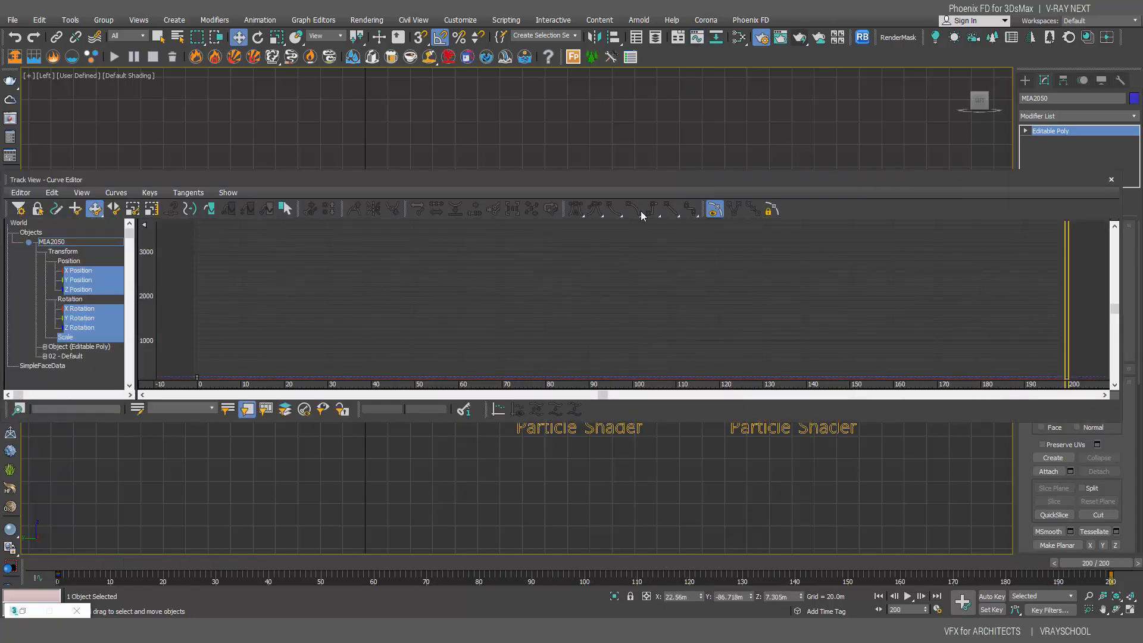
pyautogui.moveTo(1117, 312); pyautogui.dragTo(999, 276)
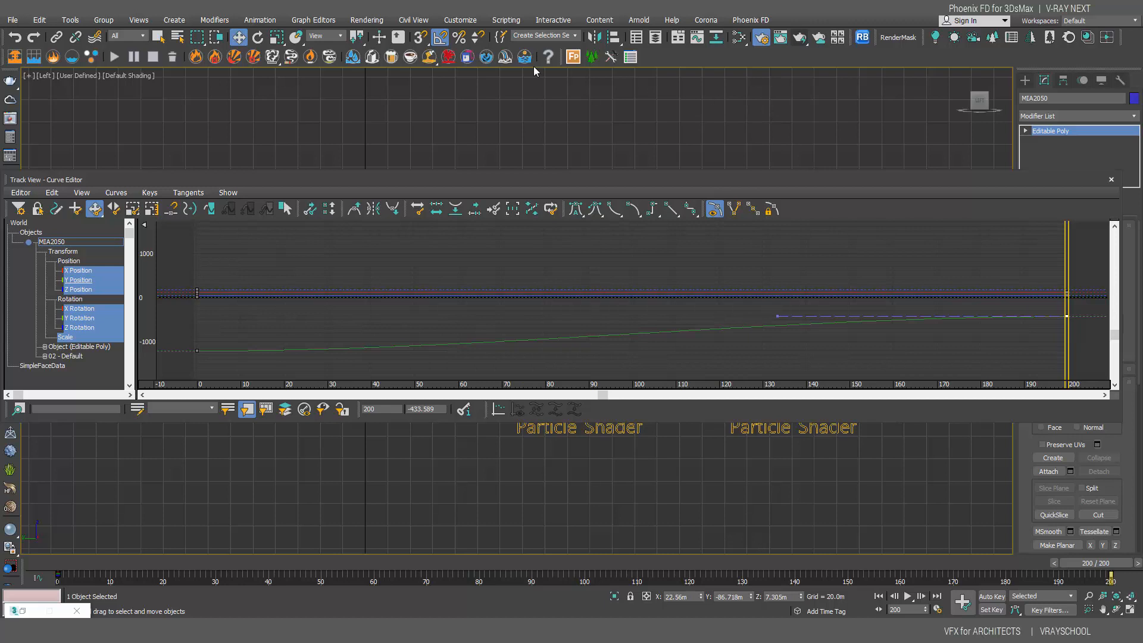
pyautogui.click(673, 210)
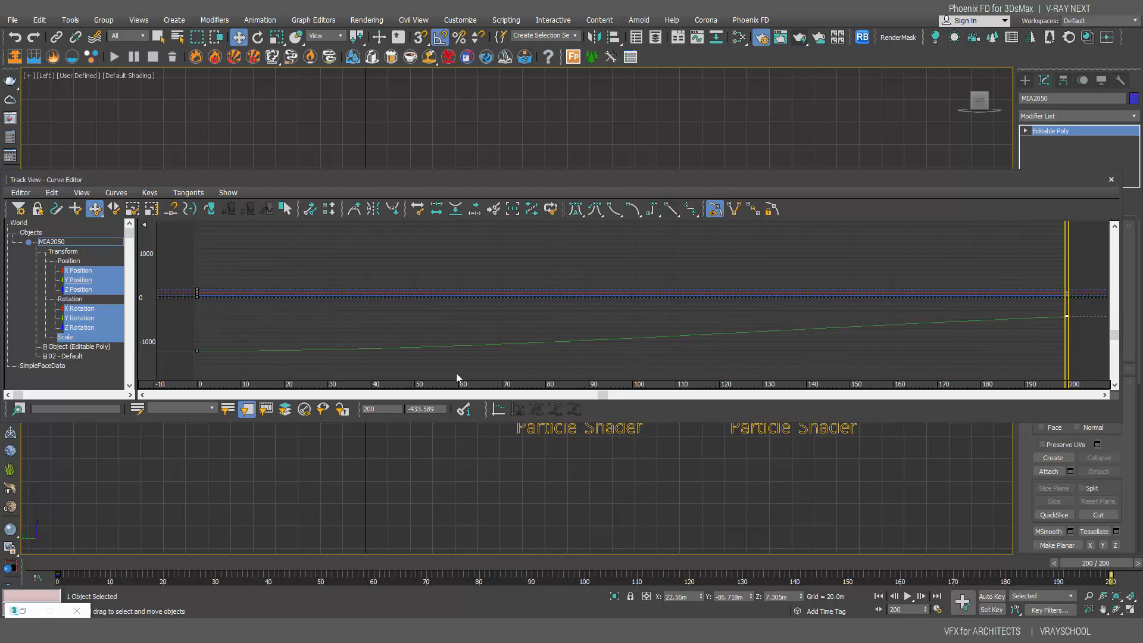
# In the Curve Editor, adjust the tangent of the yacht's Y Position key at frame 0, close the editor and scrub the animation
pyautogui.moveTo(265, 329); pyautogui.dragTo(137, 374)
pyautogui.moveTo(486, 350); pyautogui.dragTo(297, 362)
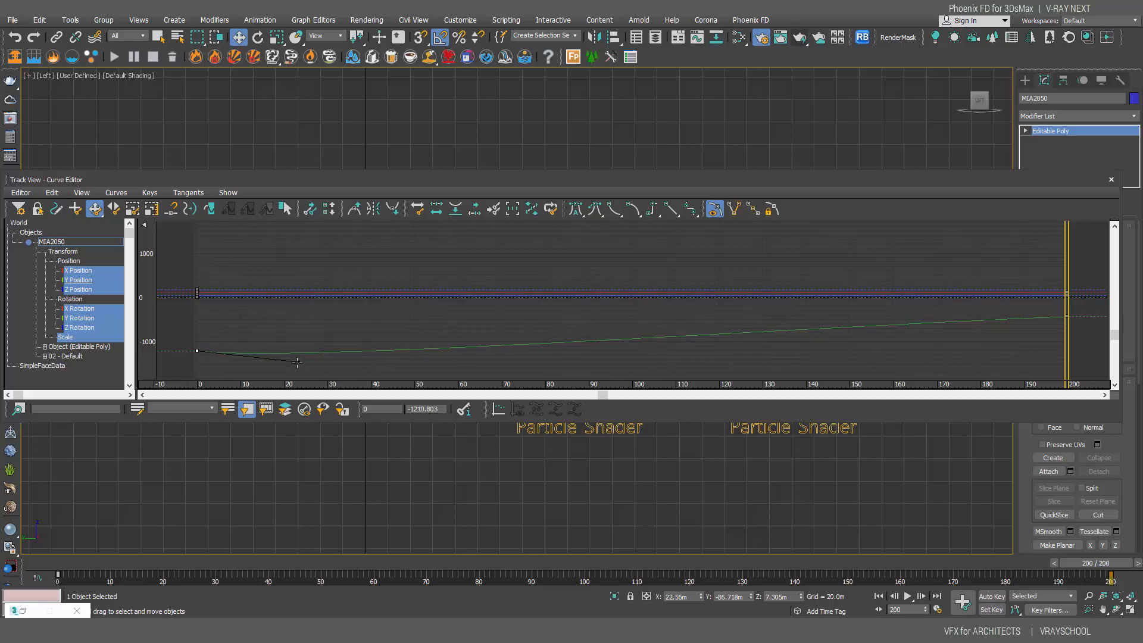
pyautogui.click(1111, 180)
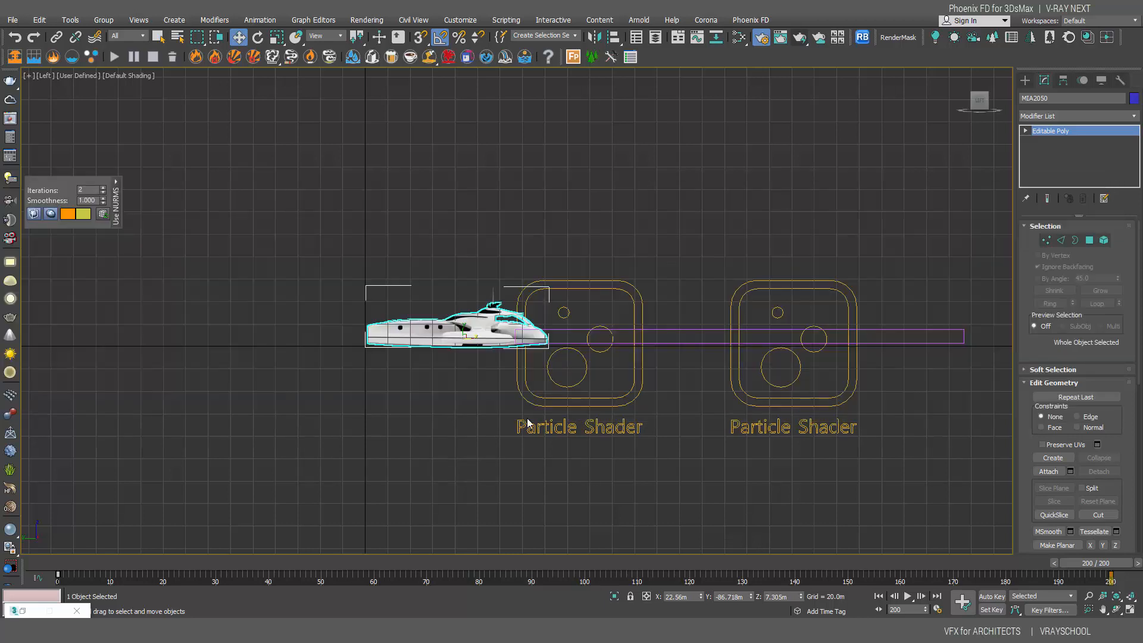
pyautogui.click(56, 561)
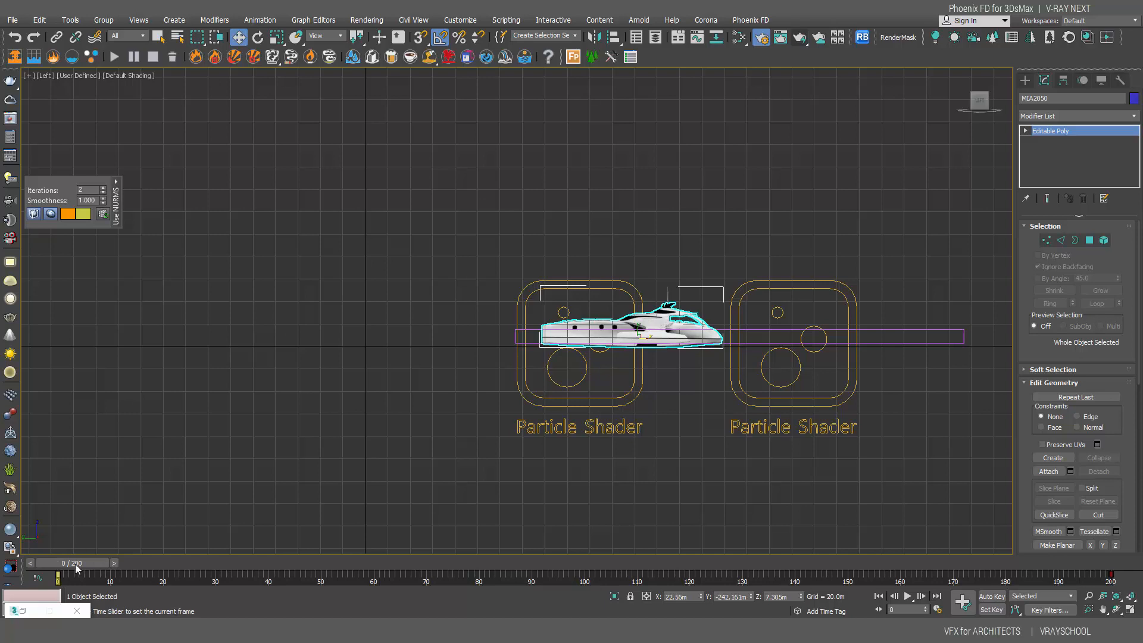
pyautogui.moveTo(77, 566); pyautogui.dragTo(1064, 523)
# Check the yacht's framing near the end of the animation through PhysCamera001, PhysCamera002, PhysCamera003 and Camera01
pyautogui.press('w')
pyautogui.press('c')
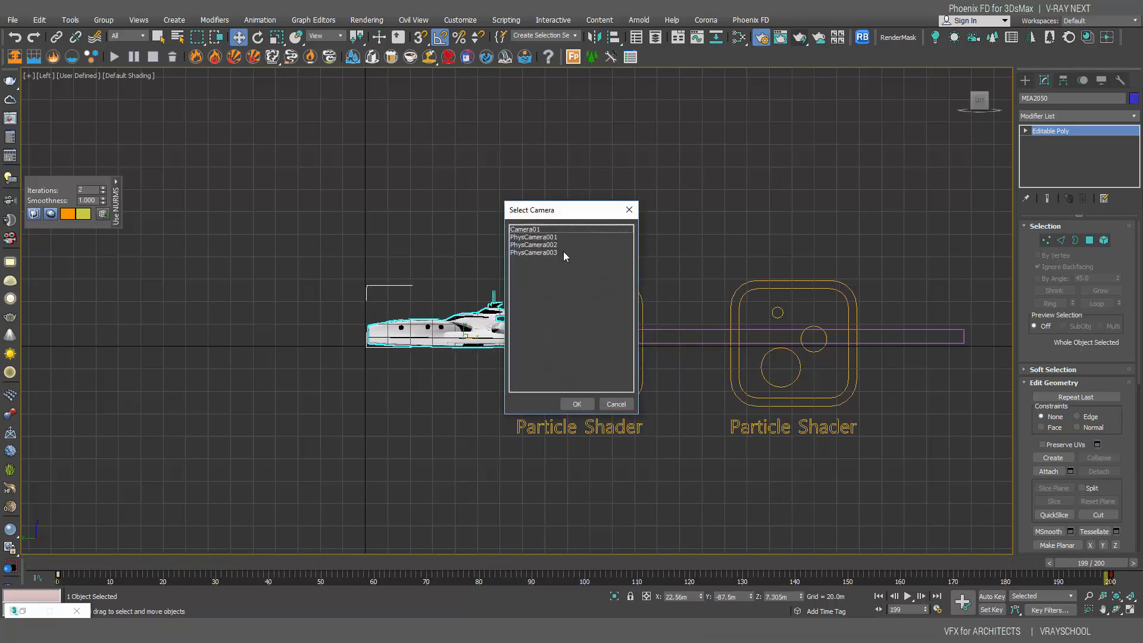
pyautogui.doubleClick(535, 237)
pyautogui.press('c')
pyautogui.doubleClick(555, 246)
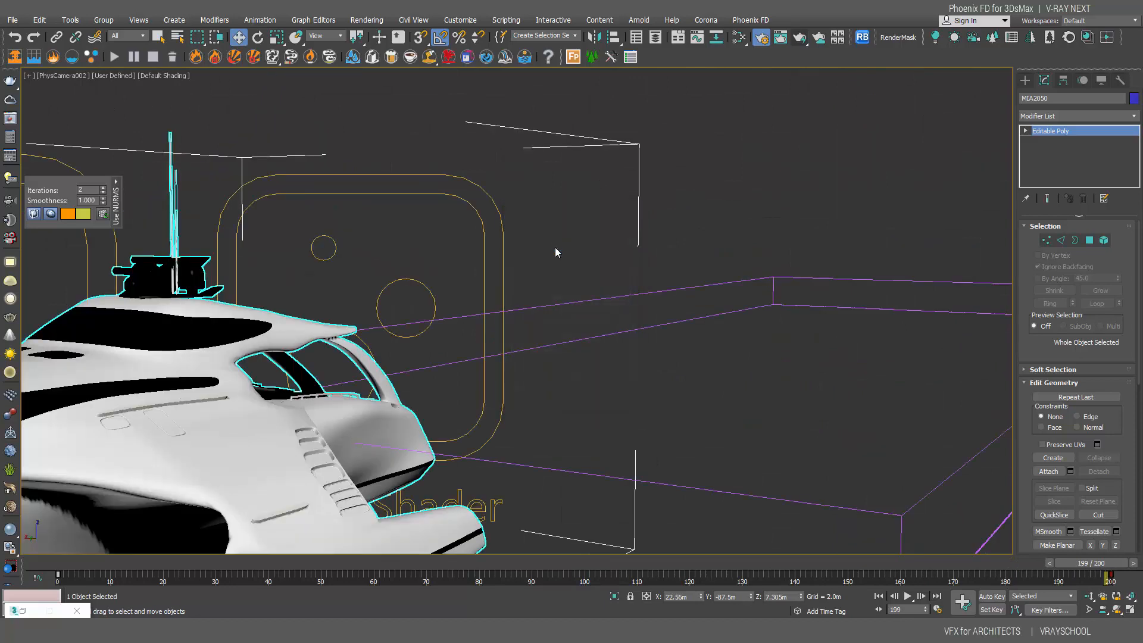
pyautogui.press('c')
pyautogui.doubleClick(553, 253)
pyautogui.press('c')
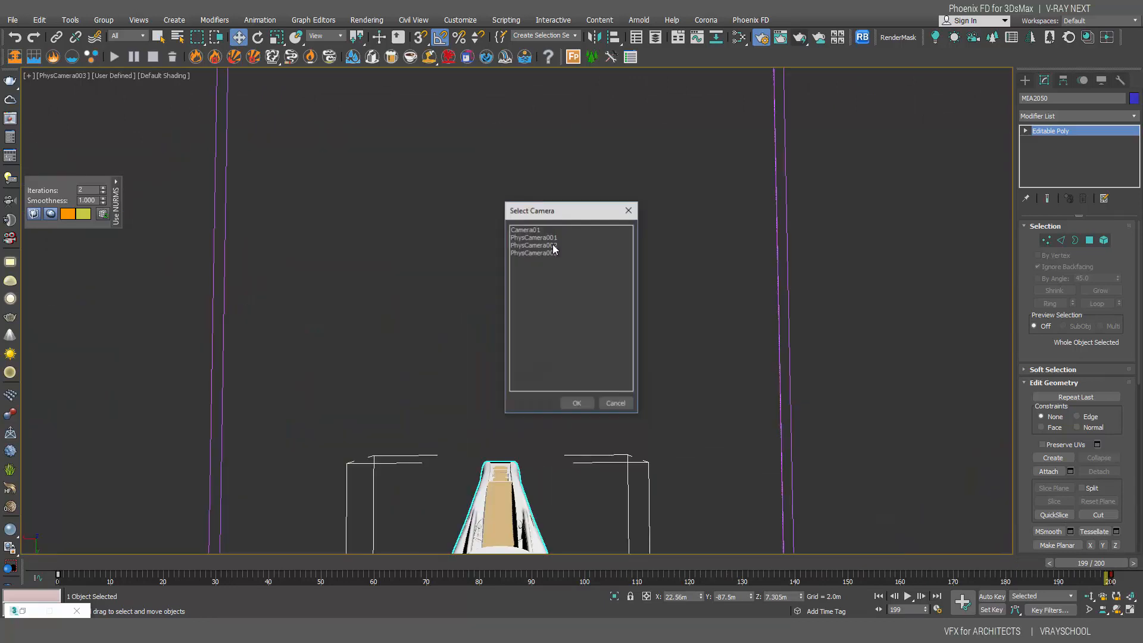
pyautogui.doubleClick(549, 230)
pyautogui.press('c')
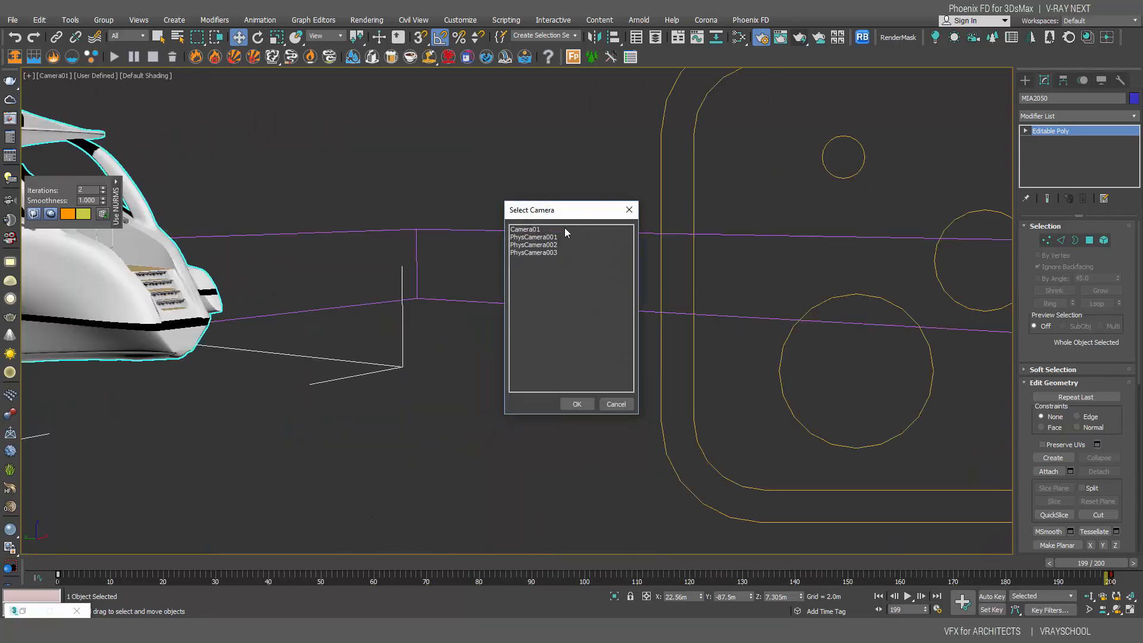
pyautogui.doubleClick(535, 237)
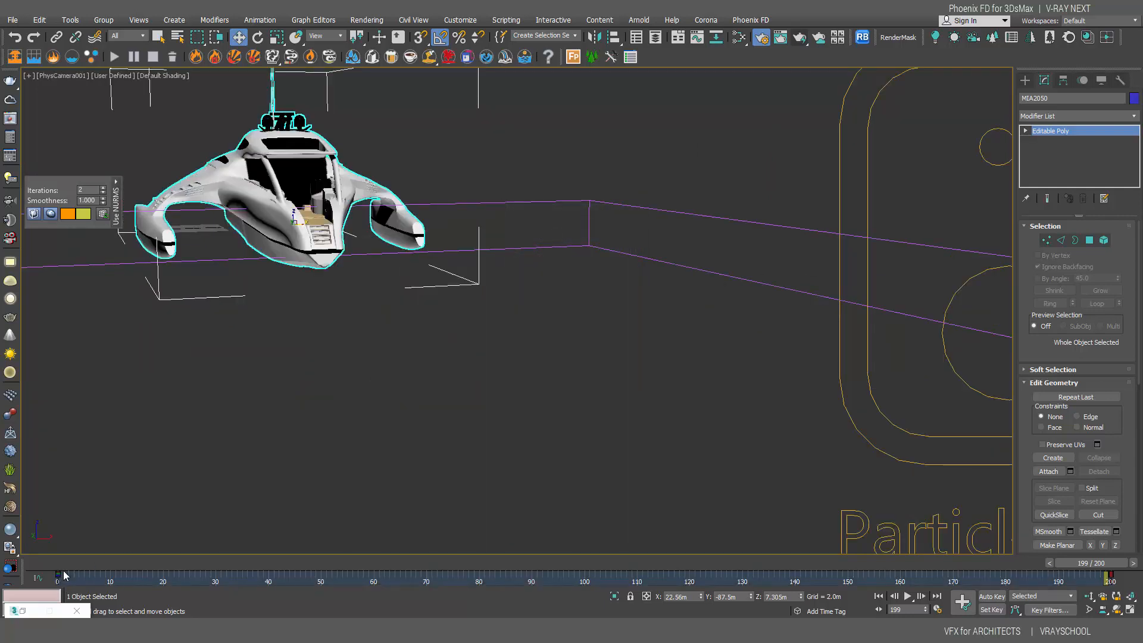
# Scrub the timeline from the start to about frame 186 and back to preview the yacht's movement through PhysCamera001
pyautogui.click(62, 564)
pyautogui.moveTo(45, 562); pyautogui.dragTo(947, 562)
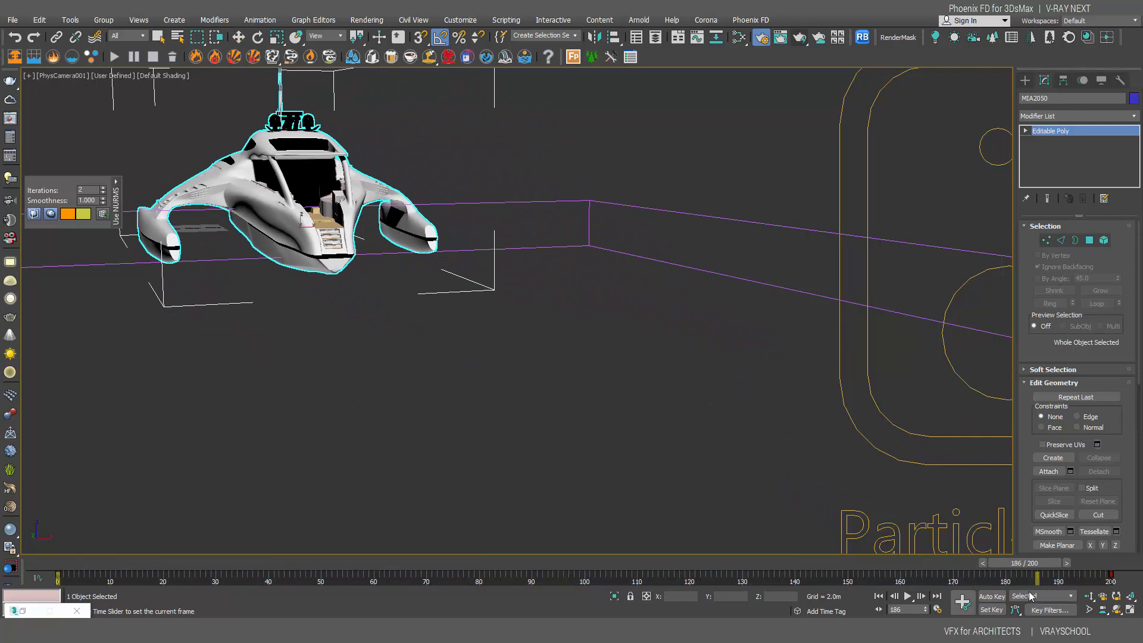
pyautogui.press('w')
pyautogui.moveTo(1039, 574); pyautogui.dragTo(35, 563)
# Link the Phoenix FD liquid simulator to the yacht as its parent in the Left view, and scrub the timeline to check the link
pyautogui.press('t')
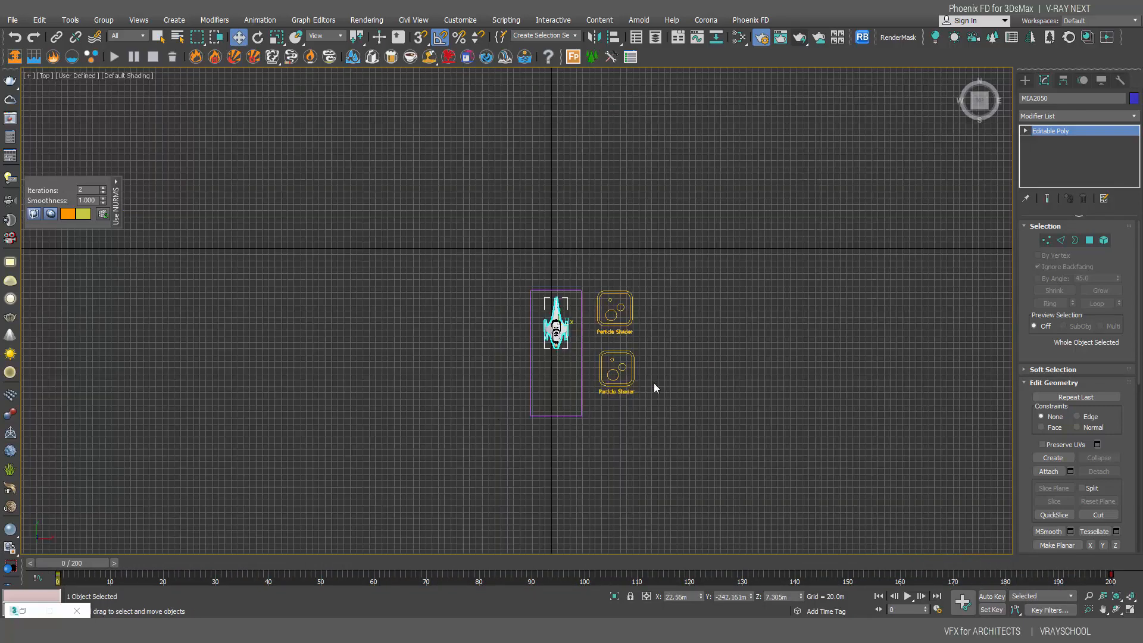
pyautogui.moveTo(654, 388); pyautogui.dragTo(521, 378, button='middle')
pyautogui.scroll(2, 448, 310)
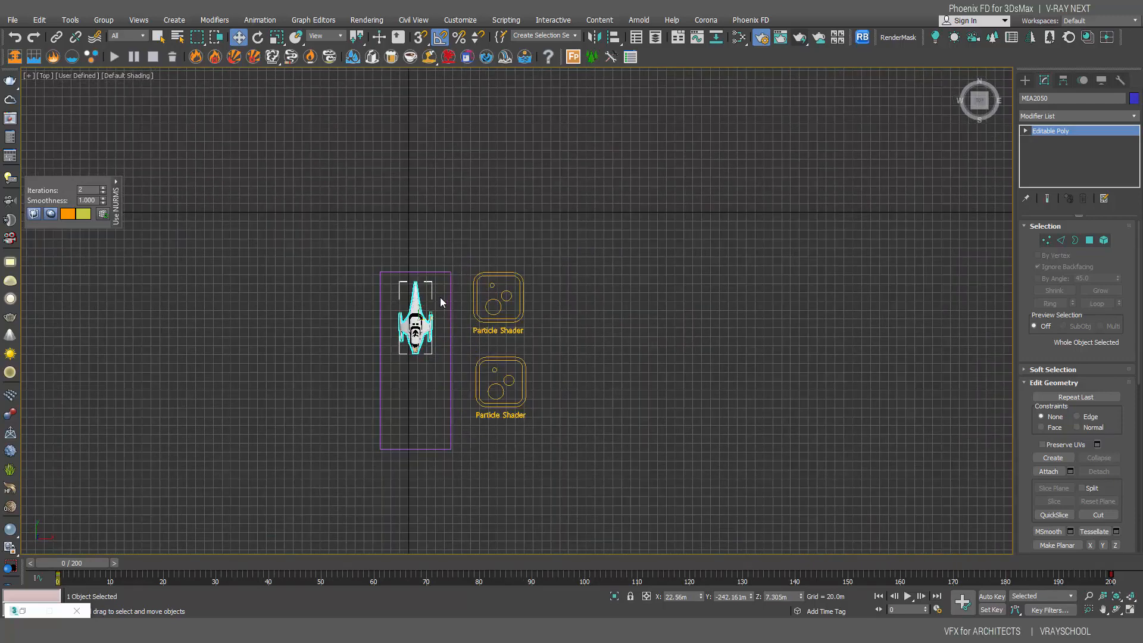
pyautogui.press('l')
pyautogui.scroll(-3, 446, 292)
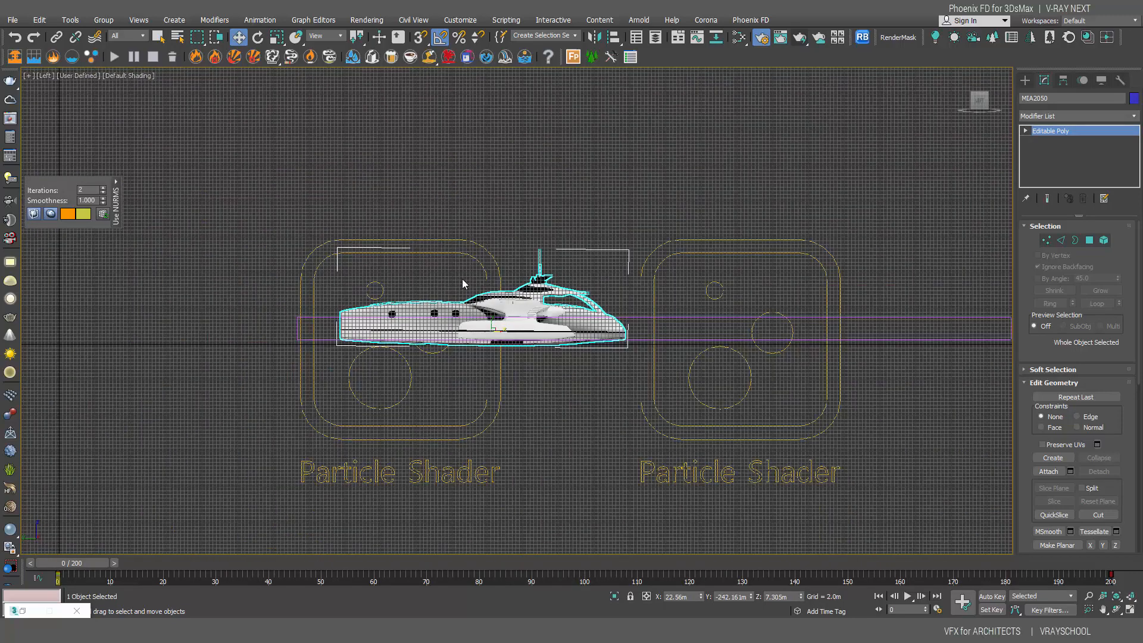
pyautogui.click(307, 318)
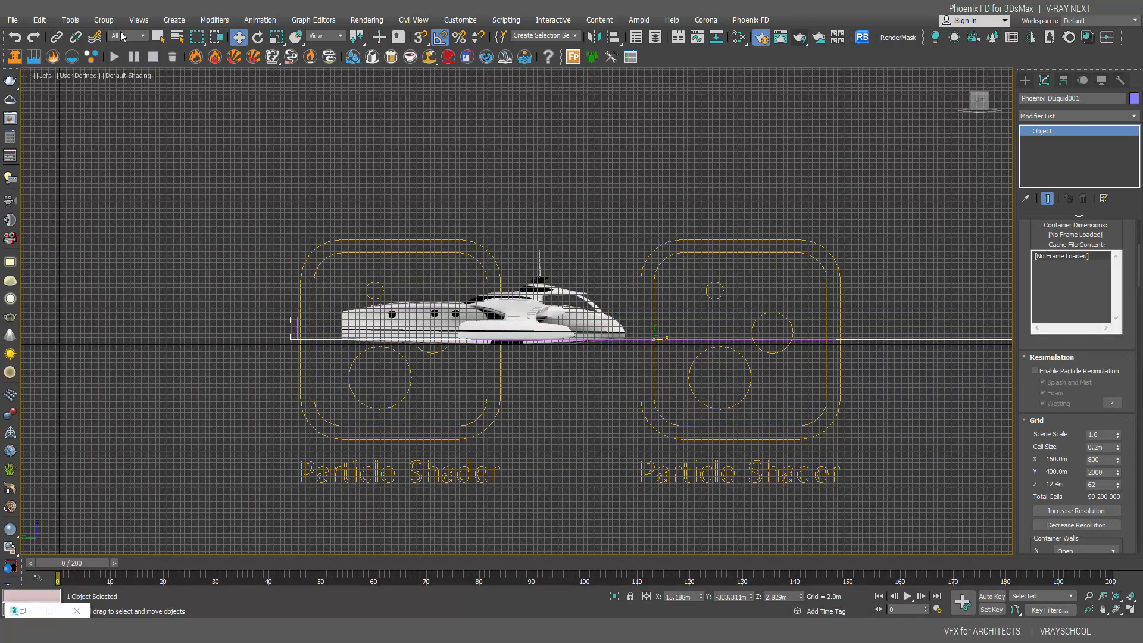
pyautogui.click(56, 38)
pyautogui.scroll(5, 655, 286)
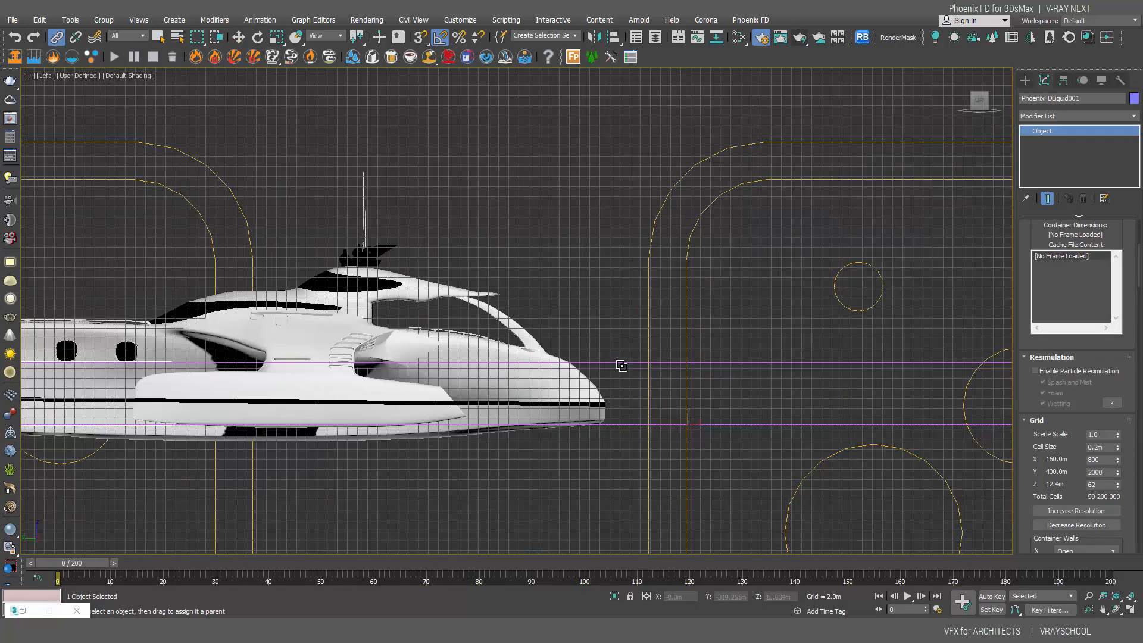
pyautogui.moveTo(563, 388); pyautogui.dragTo(580, 454)
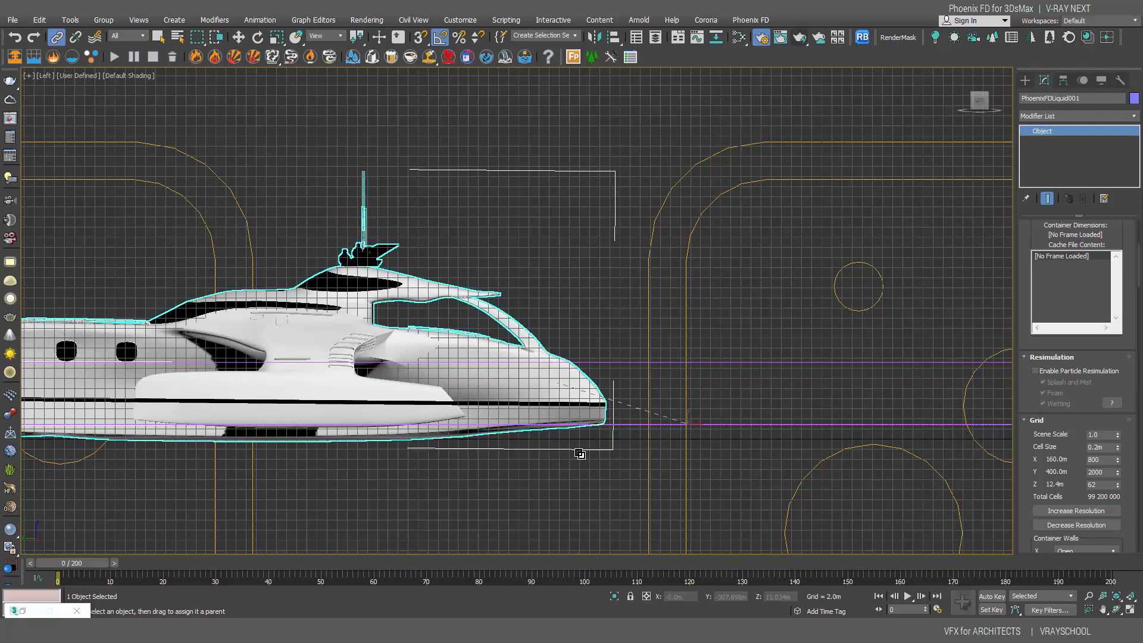
pyautogui.scroll(-6, 575, 451)
pyautogui.moveTo(82, 563); pyautogui.dragTo(16, 465)
# Examine the yacht's stern against the simulator grid in the Left and Top views
pyautogui.moveTo(308, 293); pyautogui.dragTo(146, 94, button='middle')
pyautogui.moveTo(362, 231); pyautogui.dragTo(350, 291, button='middle')
pyautogui.scroll(8, 379, 297)
pyautogui.moveTo(397, 261); pyautogui.dragTo(393, 276, button='middle')
pyautogui.scroll(-2, 392, 276)
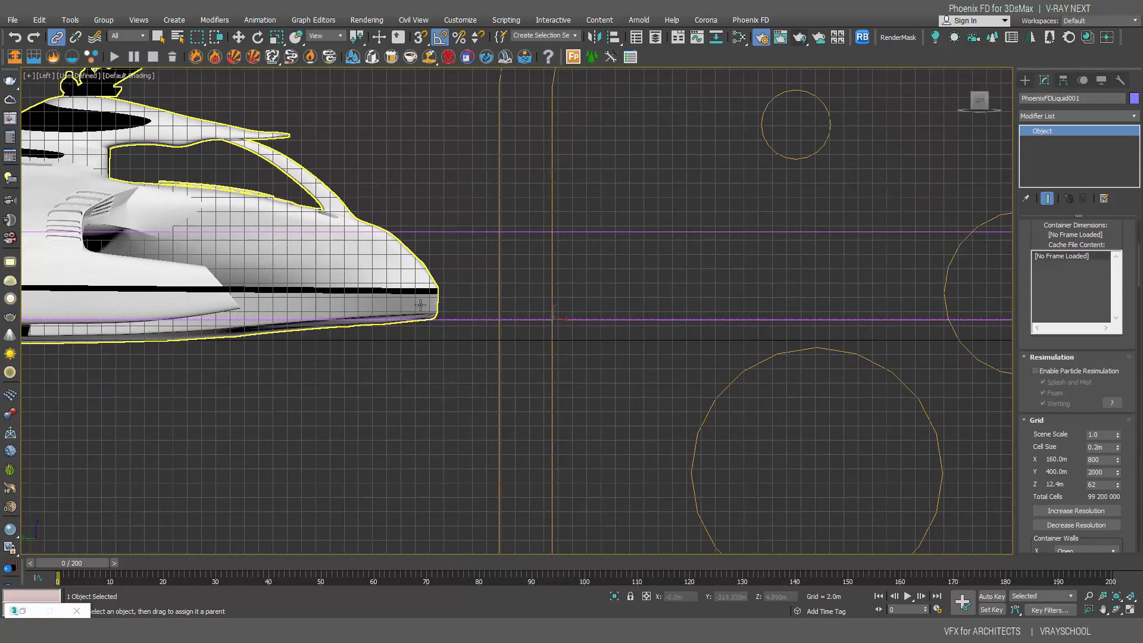
pyautogui.scroll(5, 462, 309)
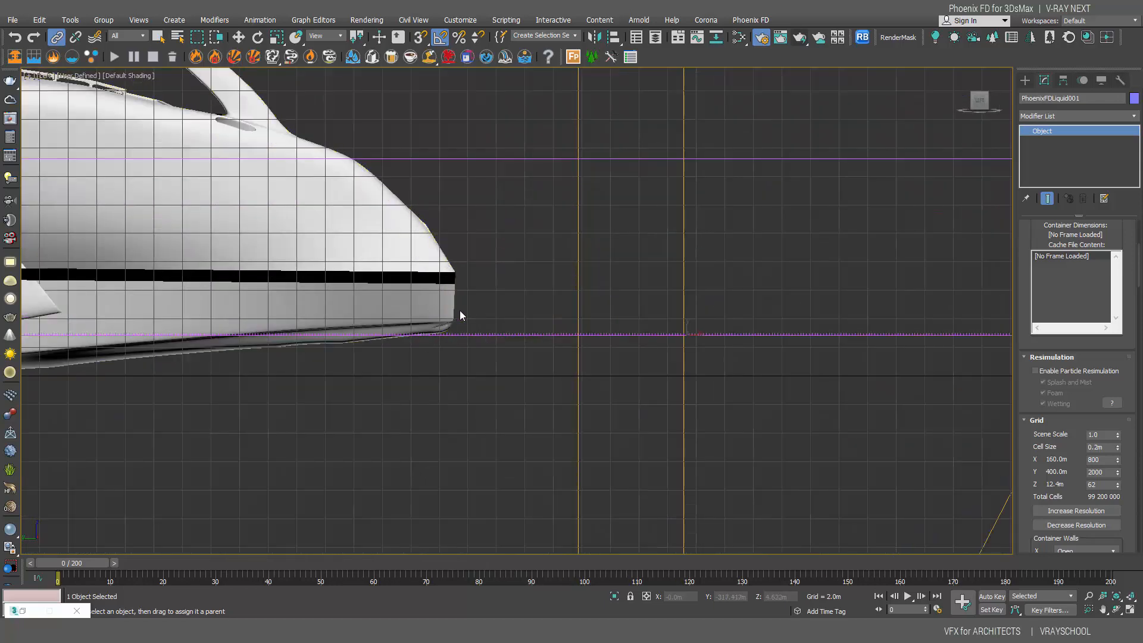
pyautogui.click(158, 37)
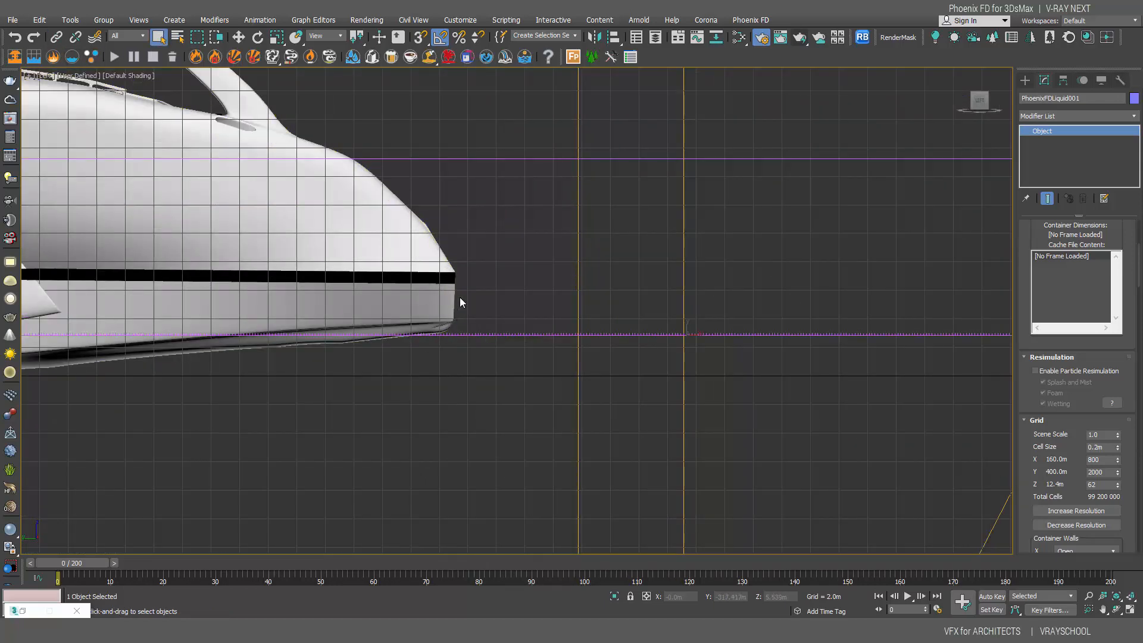
pyautogui.press('t')
pyautogui.press('z')
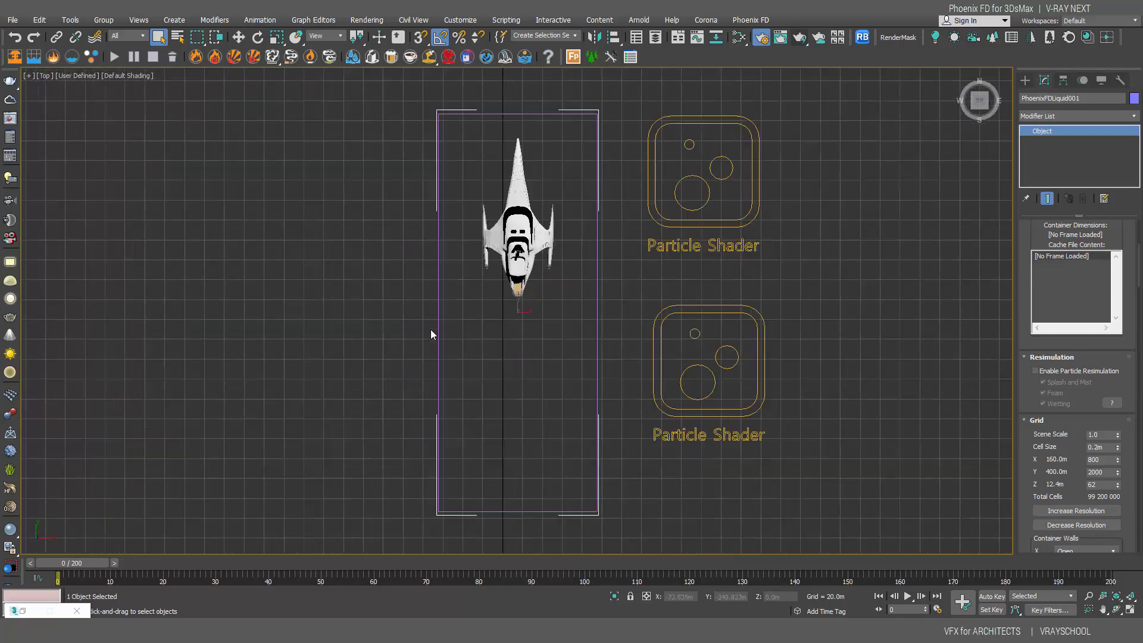
pyautogui.scroll(5, 500, 330)
pyautogui.moveTo(450, 292); pyautogui.dragTo(421, 318, button='middle')
pyautogui.scroll(5, 469, 293)
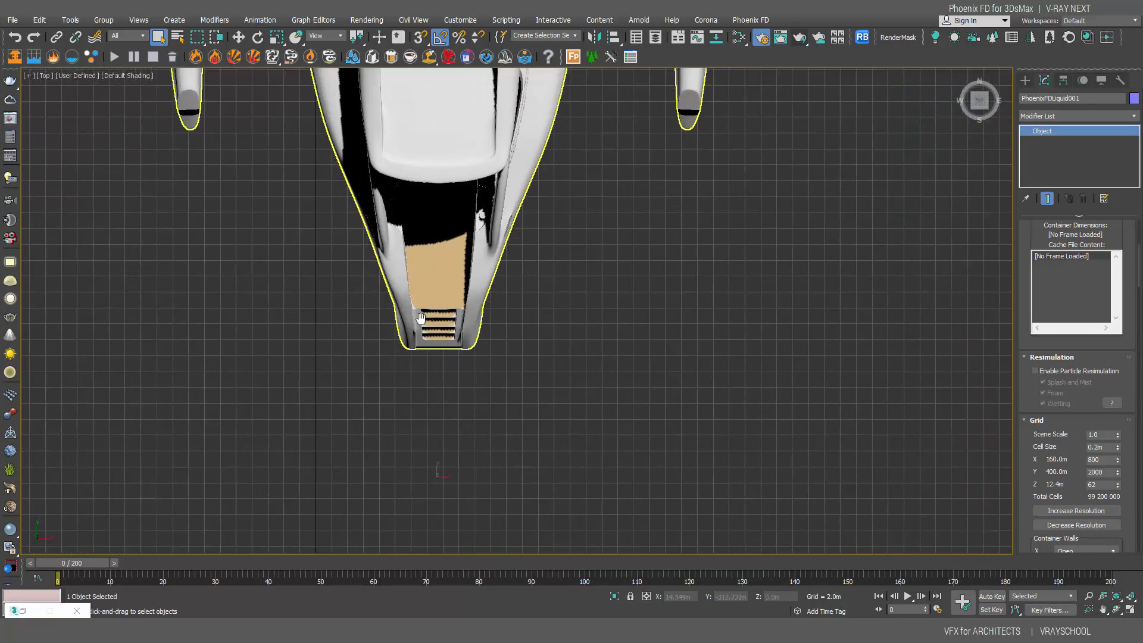
pyautogui.scroll(3, 421, 318)
# Create a Phoenix FD liquid source beside the simulator in the Top view and move it about 50.6 m along X
pyautogui.click(1024, 80)
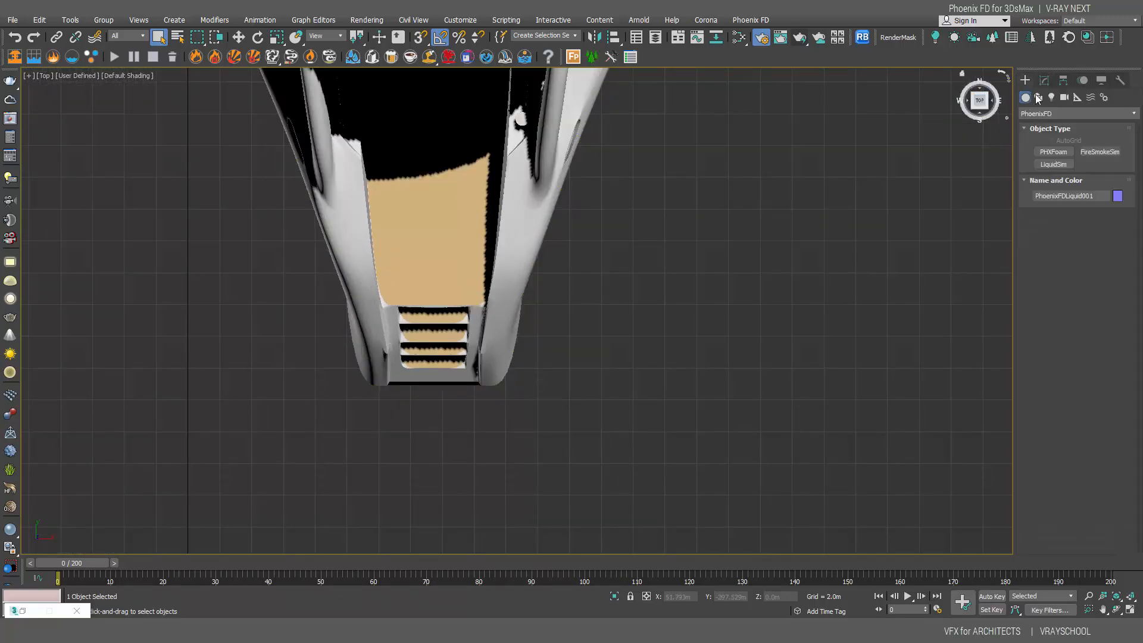
pyautogui.click(1041, 113)
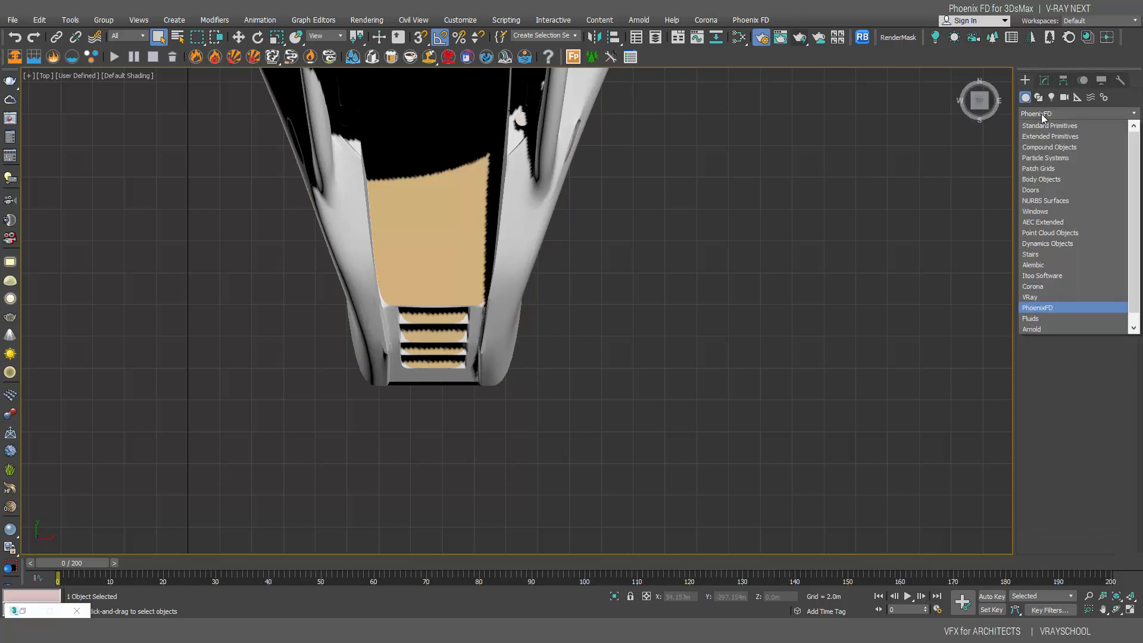
pyautogui.click(1041, 114)
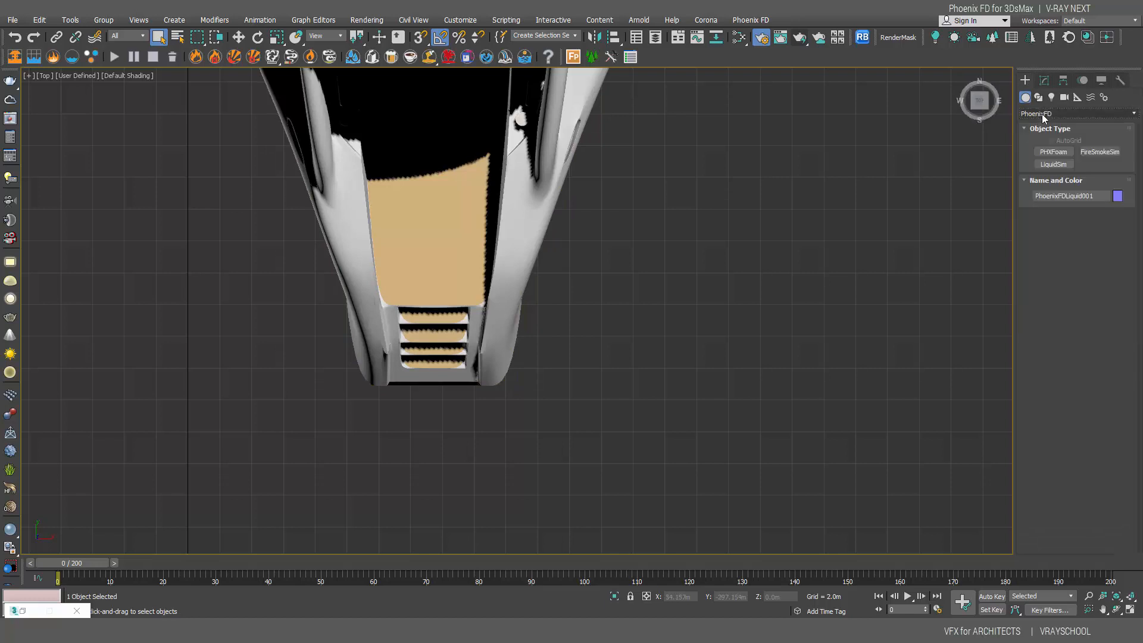
pyautogui.click(69, 57)
pyautogui.scroll(-8, 269, 259)
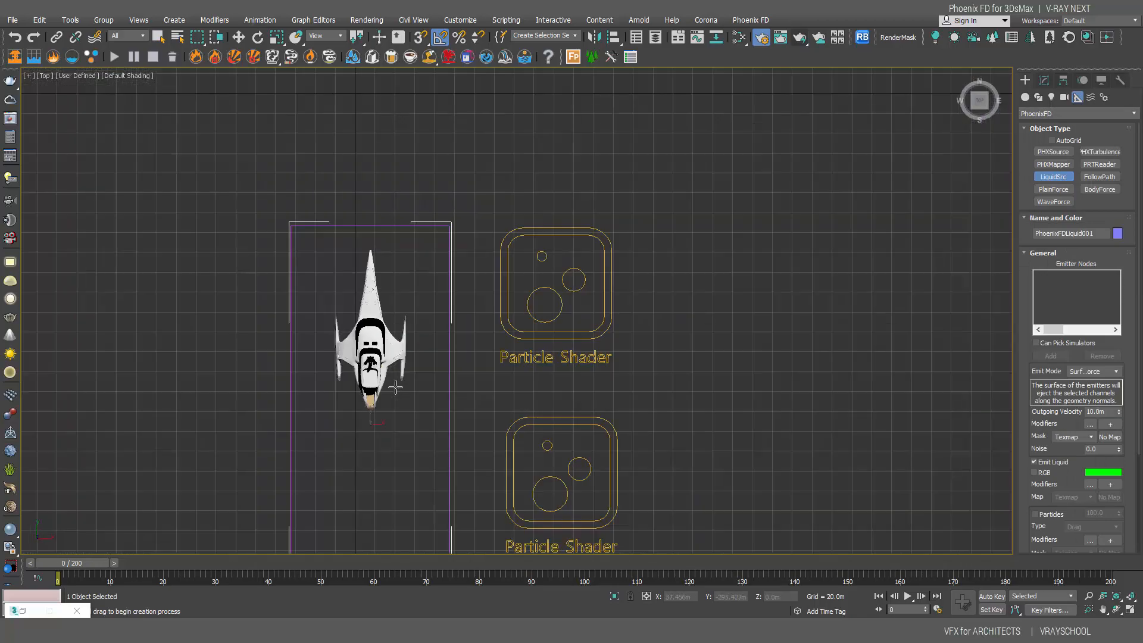
pyautogui.moveTo(407, 339); pyautogui.dragTo(388, 208, button='middle')
pyautogui.scroll(-6, 423, 329)
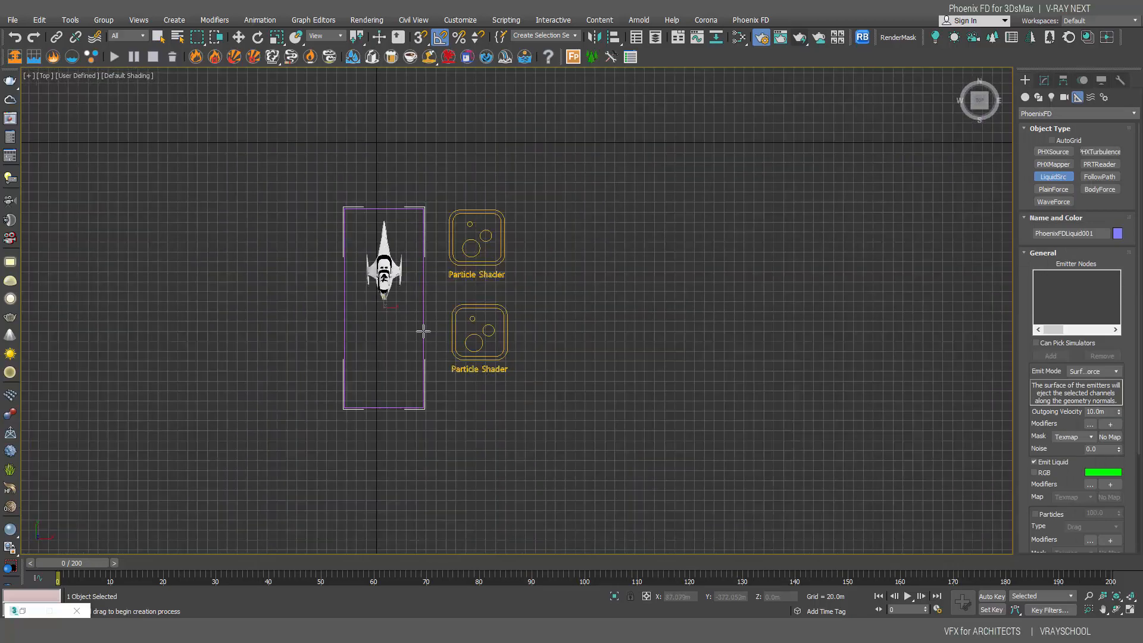
pyautogui.moveTo(436, 310); pyautogui.dragTo(448, 319)
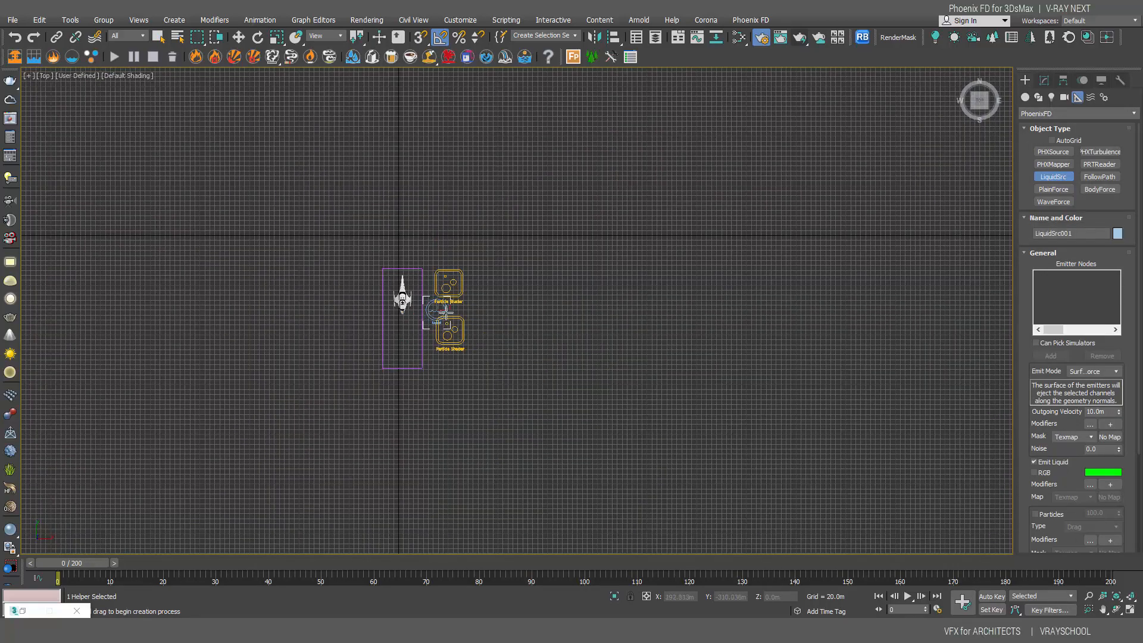
pyautogui.click(239, 37)
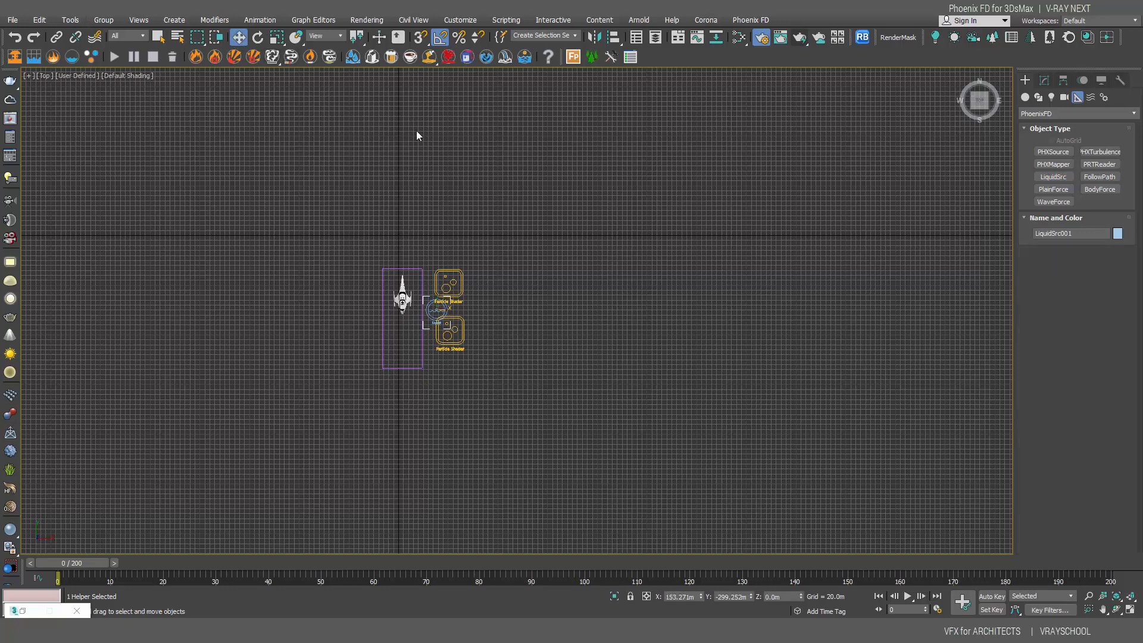
pyautogui.moveTo(451, 309); pyautogui.dragTo(458, 309)
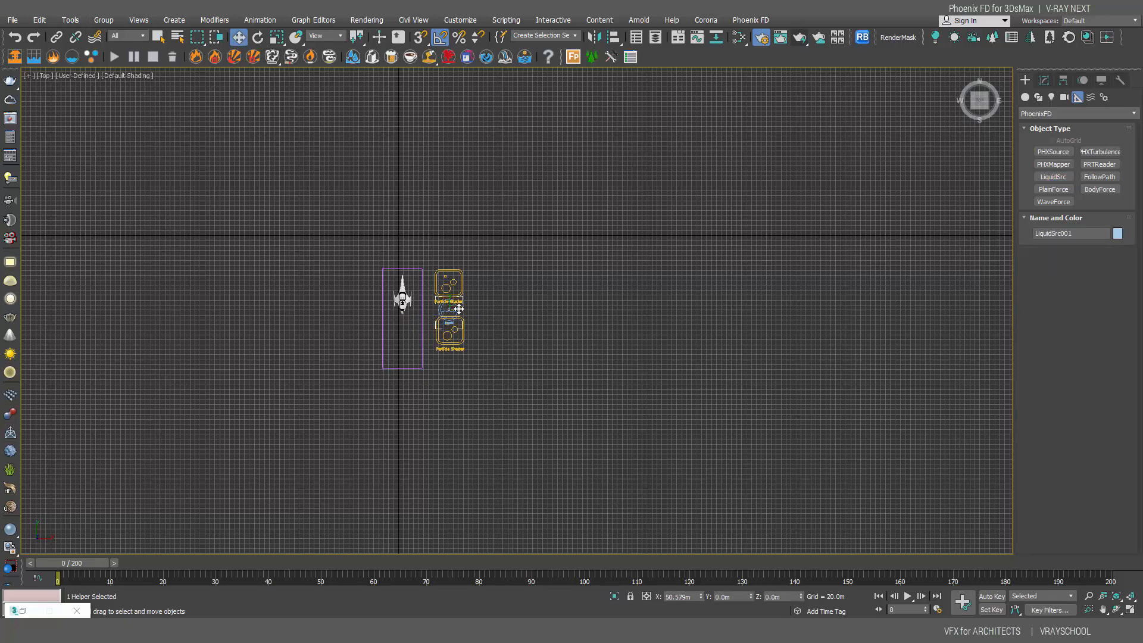
# Create a standard box at the yacht's stern in the Top view, about 2.1 m long, 6.4 m wide and 2.1 m high
pyautogui.click(1024, 97)
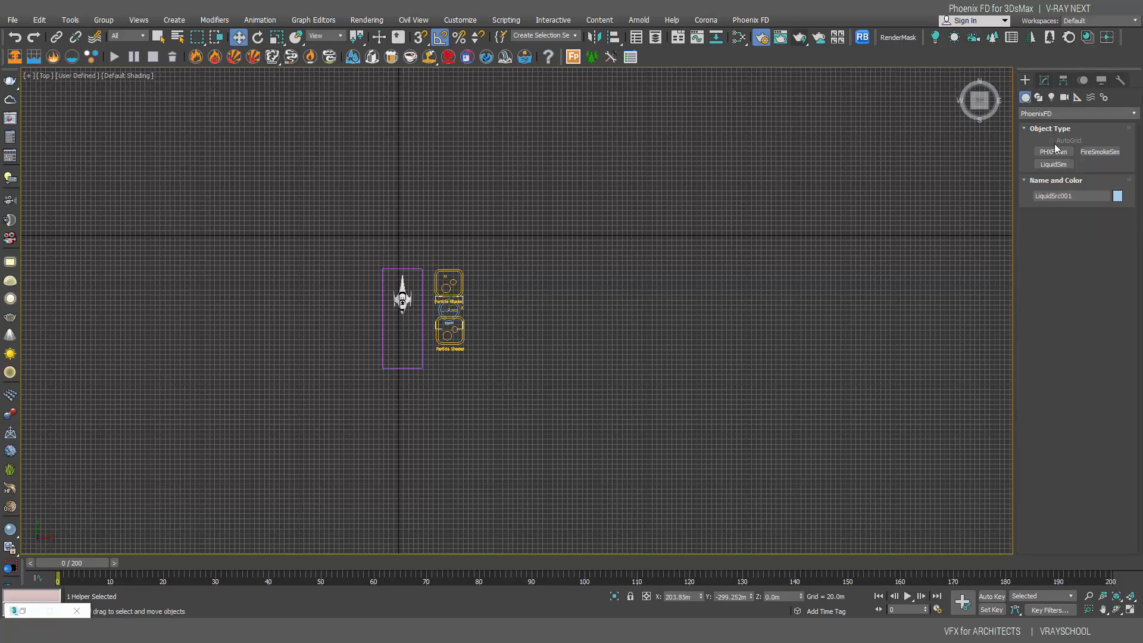
pyautogui.click(1035, 113)
pyautogui.click(1046, 123)
pyautogui.click(1052, 151)
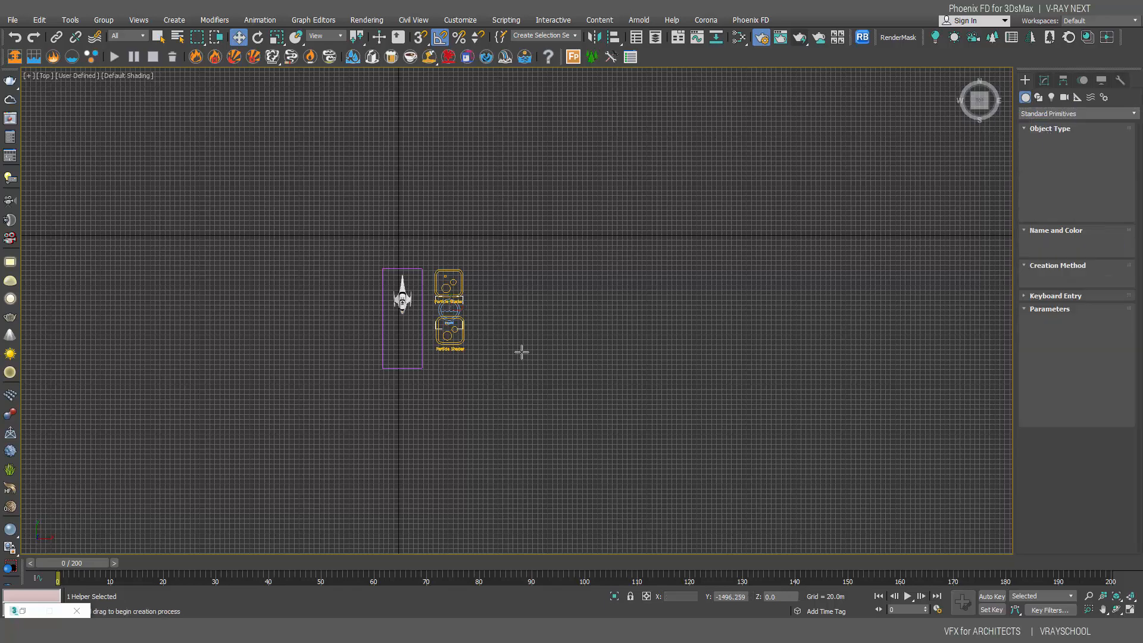
pyautogui.moveTo(381, 333); pyautogui.dragTo(391, 339, button='middle')
pyautogui.scroll(4, 398, 317)
pyautogui.rightClick(411, 317)
pyautogui.scroll(8, 414, 317)
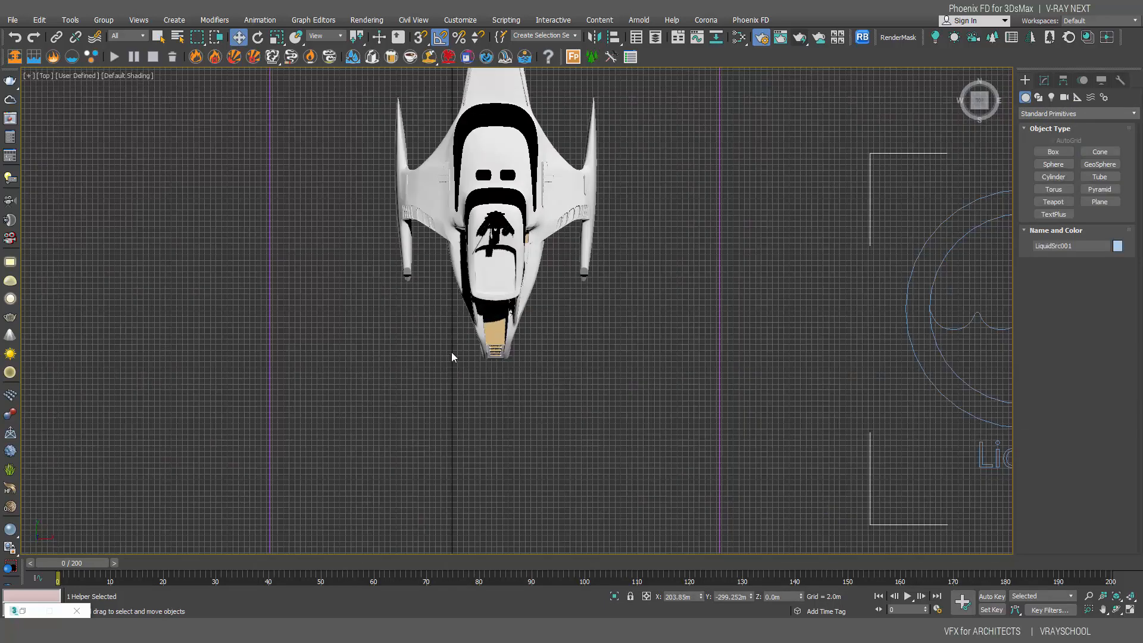
pyautogui.scroll(5, 452, 356)
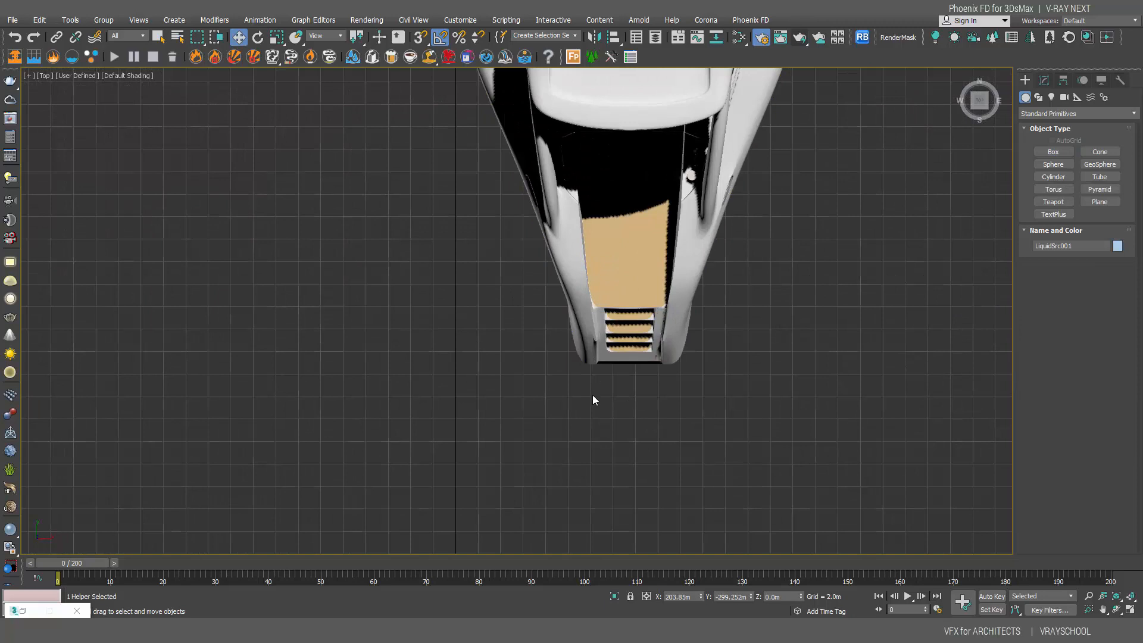
pyautogui.click(1053, 151)
pyautogui.moveTo(593, 385); pyautogui.dragTo(665, 360)
pyautogui.click(651, 337)
# Frame the stern box in the Front view and raise its height to 6.63 m
pyautogui.press('f')
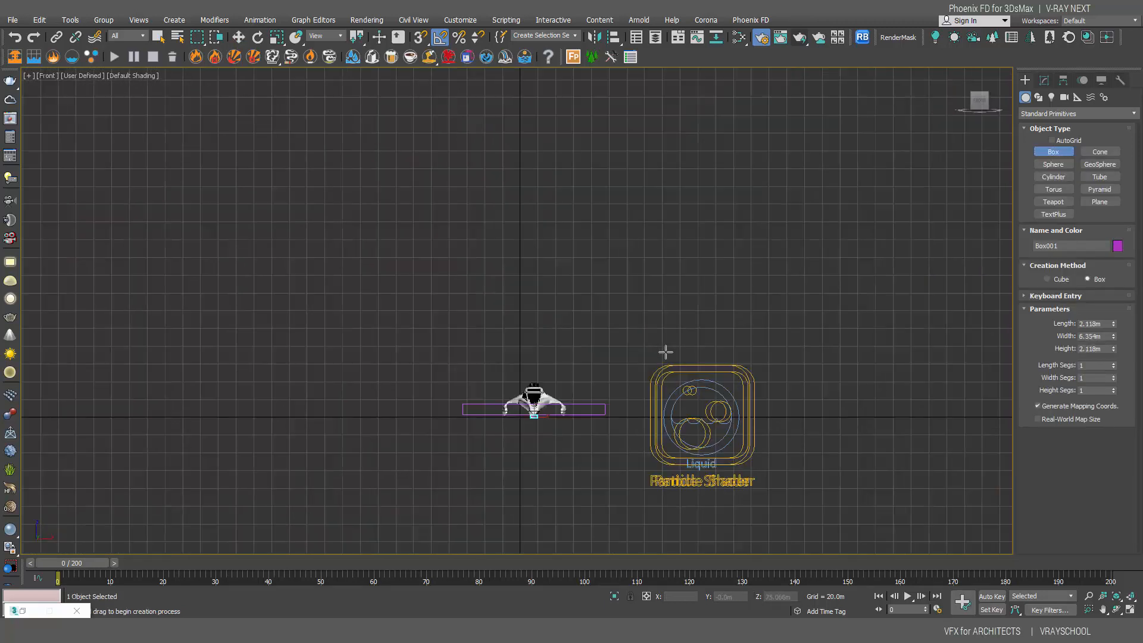
pyautogui.press('z')
pyautogui.scroll(-6, 639, 329)
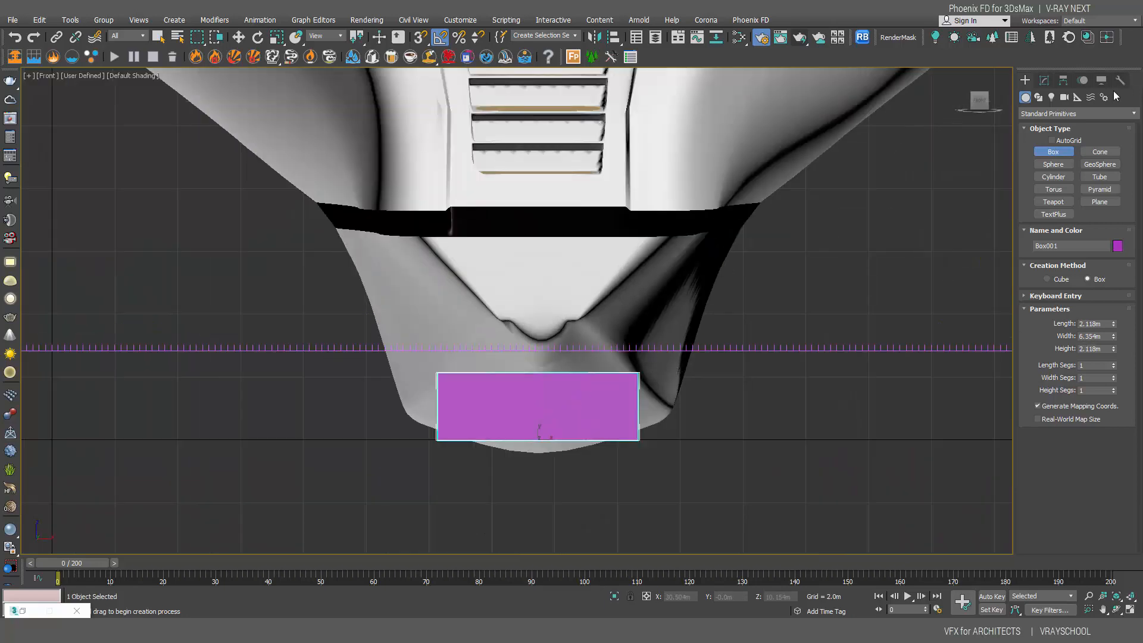
pyautogui.press('w')
pyautogui.click(1045, 80)
pyautogui.moveTo(1114, 267); pyautogui.dragTo(1106, 131)
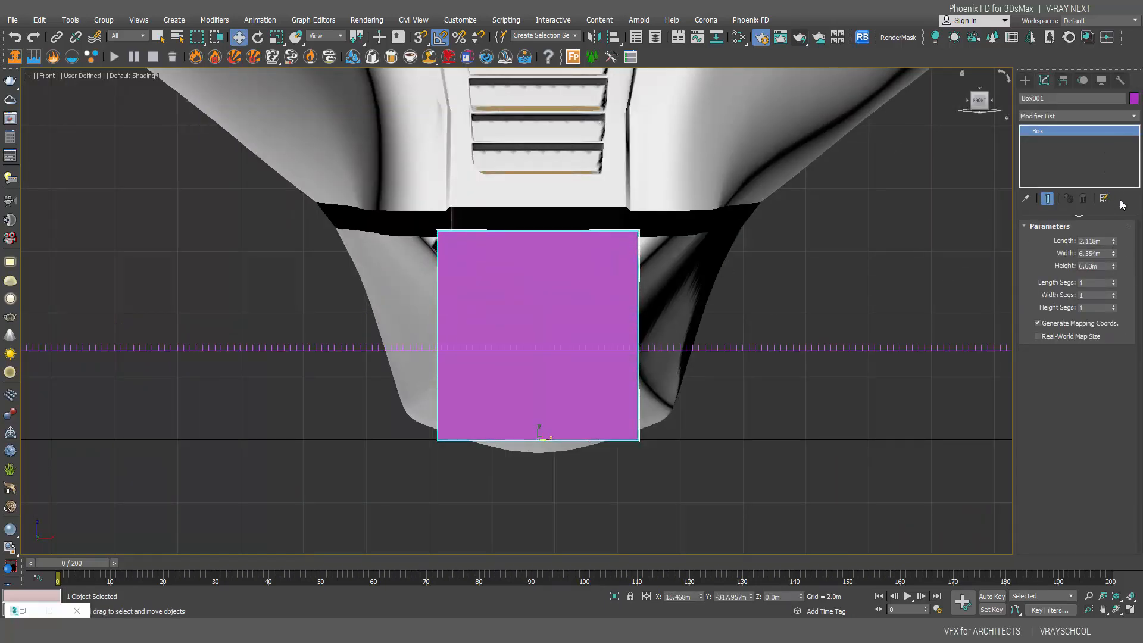
# Set the stern box's width to 7.752 m and length to 1.504 m, and shift it closer to the hull in the Left view
pyautogui.moveTo(1116, 255); pyautogui.dragTo(1115, 238)
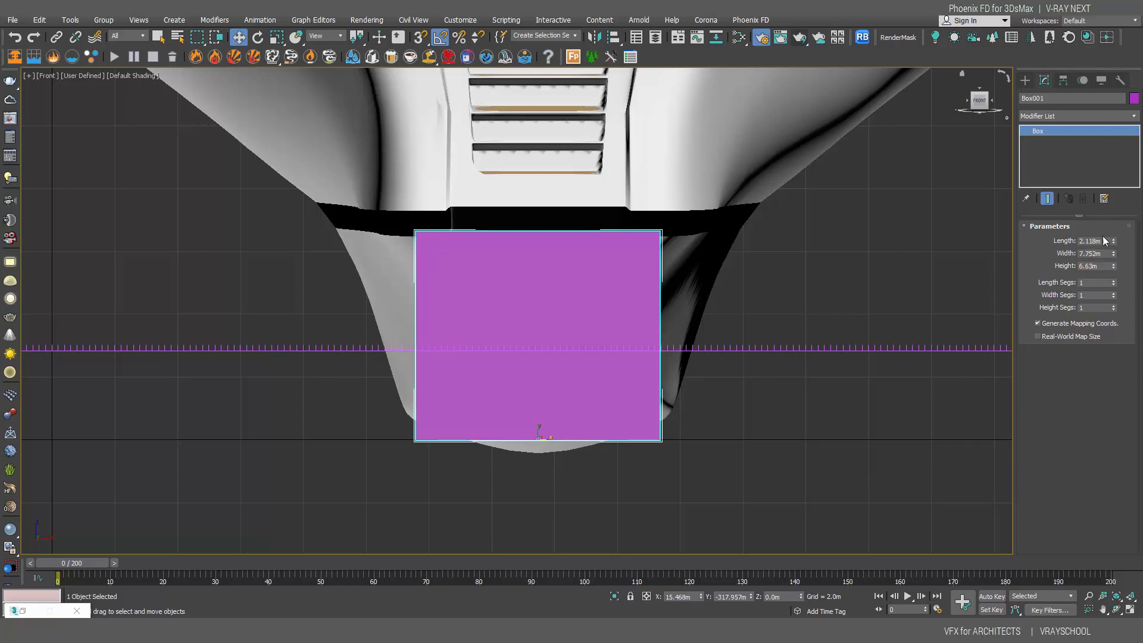
pyautogui.press('l')
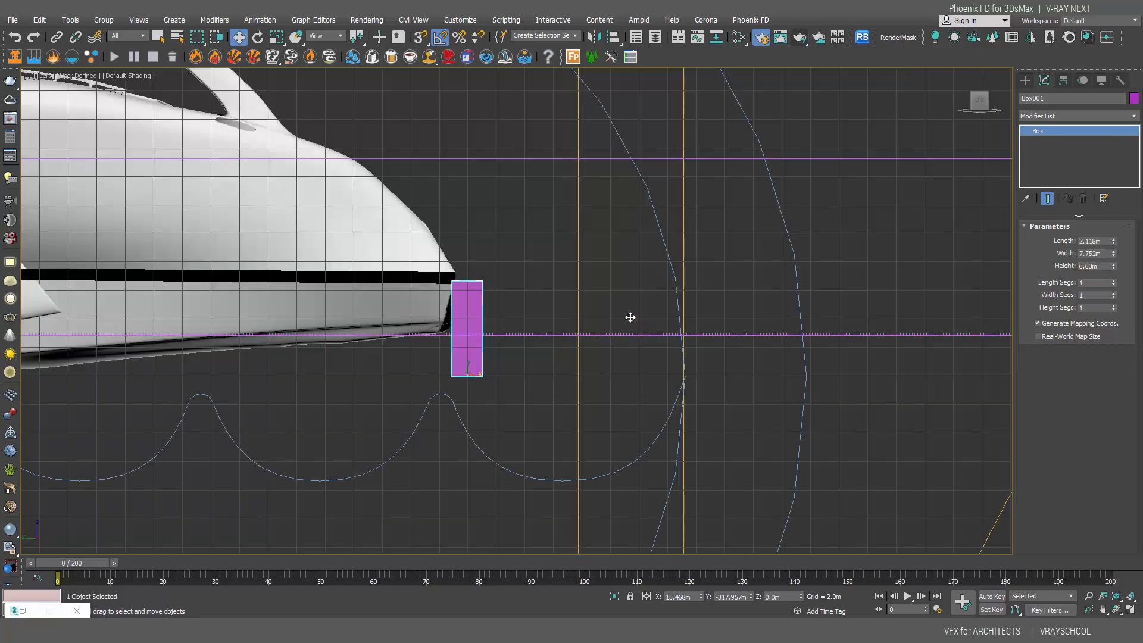
pyautogui.press('z')
pyautogui.scroll(-5, 643, 315)
pyautogui.scroll(3, 662, 328)
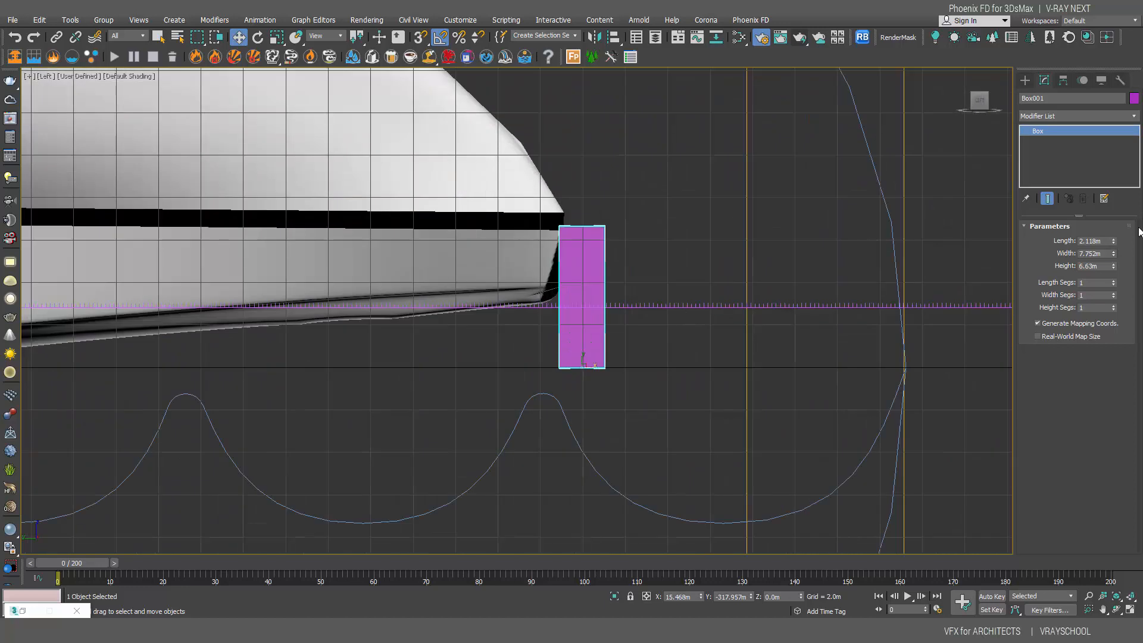
pyautogui.moveTo(1113, 241); pyautogui.dragTo(1114, 262)
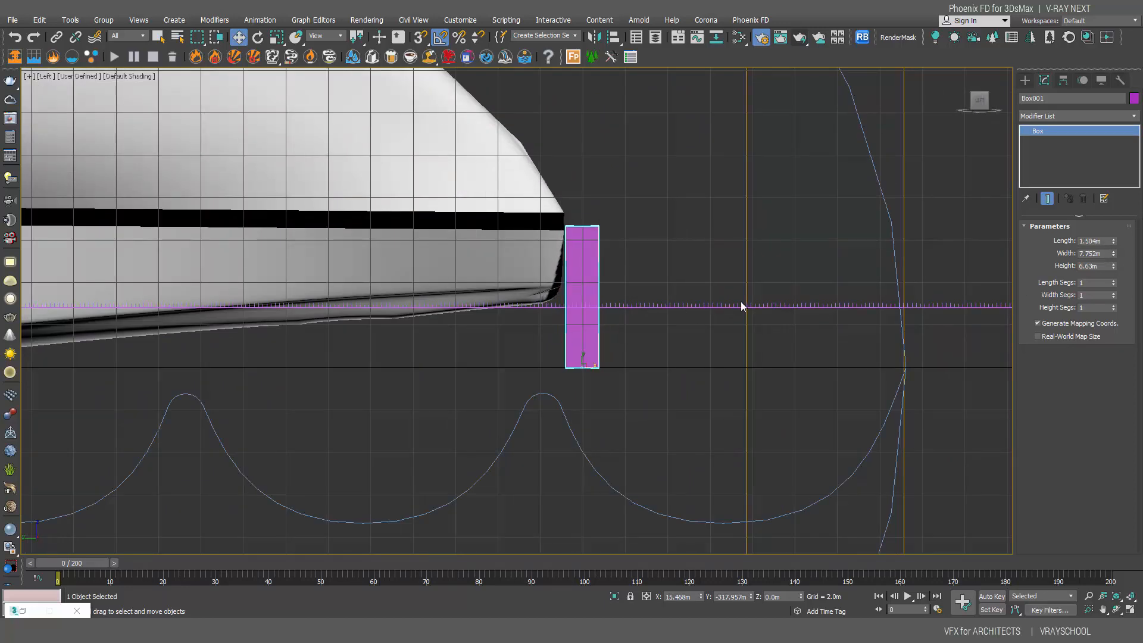
pyautogui.moveTo(595, 368); pyautogui.dragTo(592, 367)
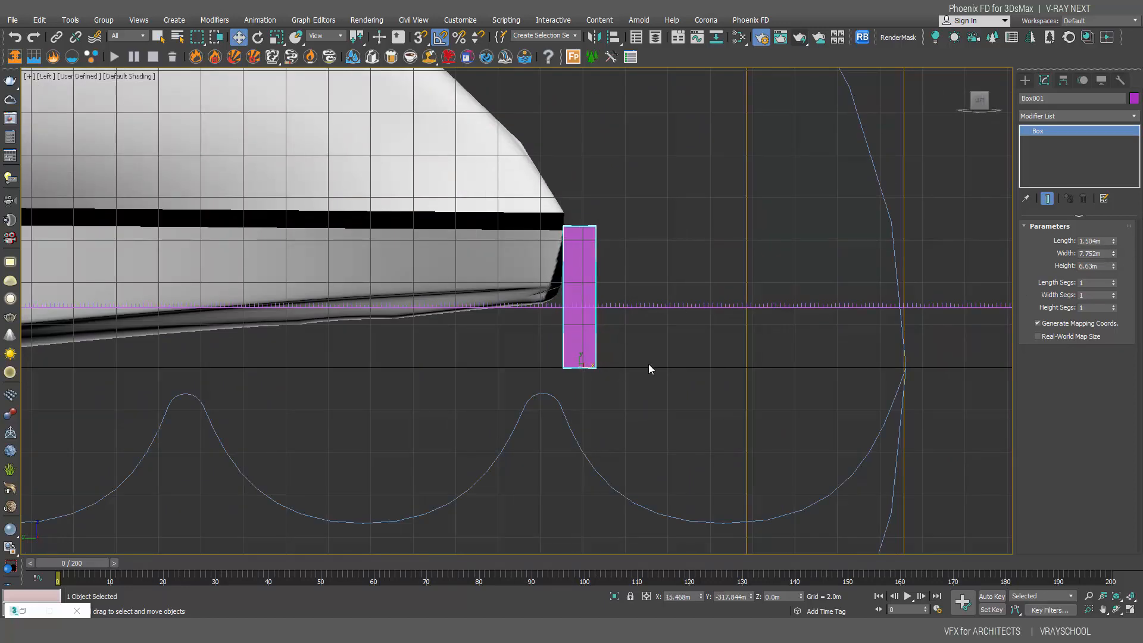
pyautogui.click(651, 368)
pyautogui.click(583, 349)
# Add the stern box as an emitter node of the liquid source beside the simulator
pyautogui.press('t')
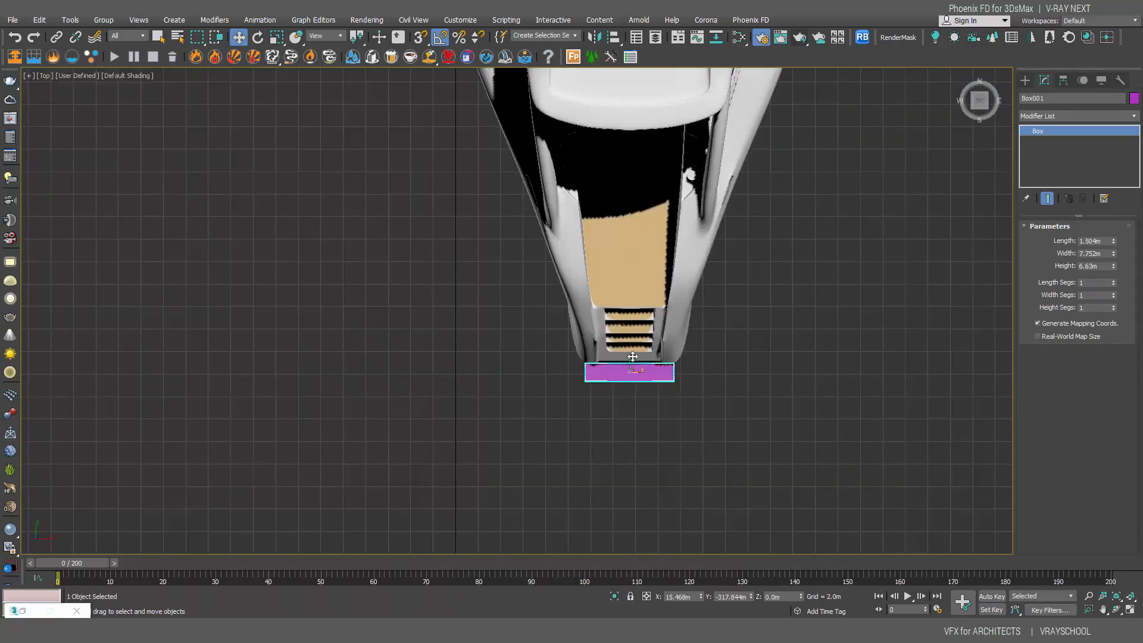
pyautogui.scroll(5, 499, 384)
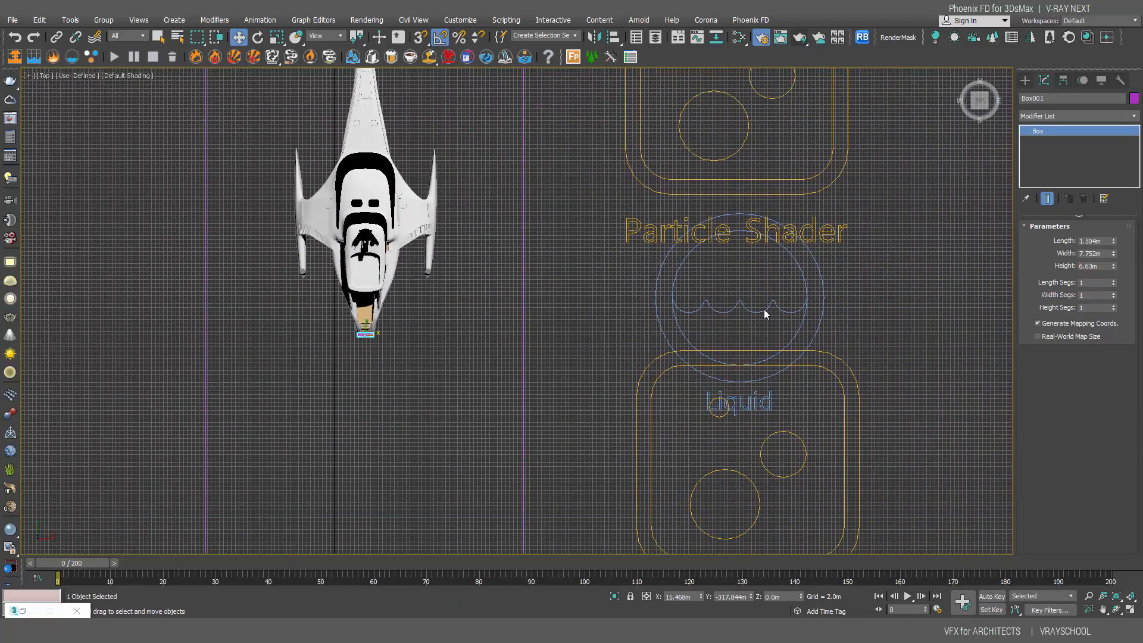
pyautogui.click(724, 312)
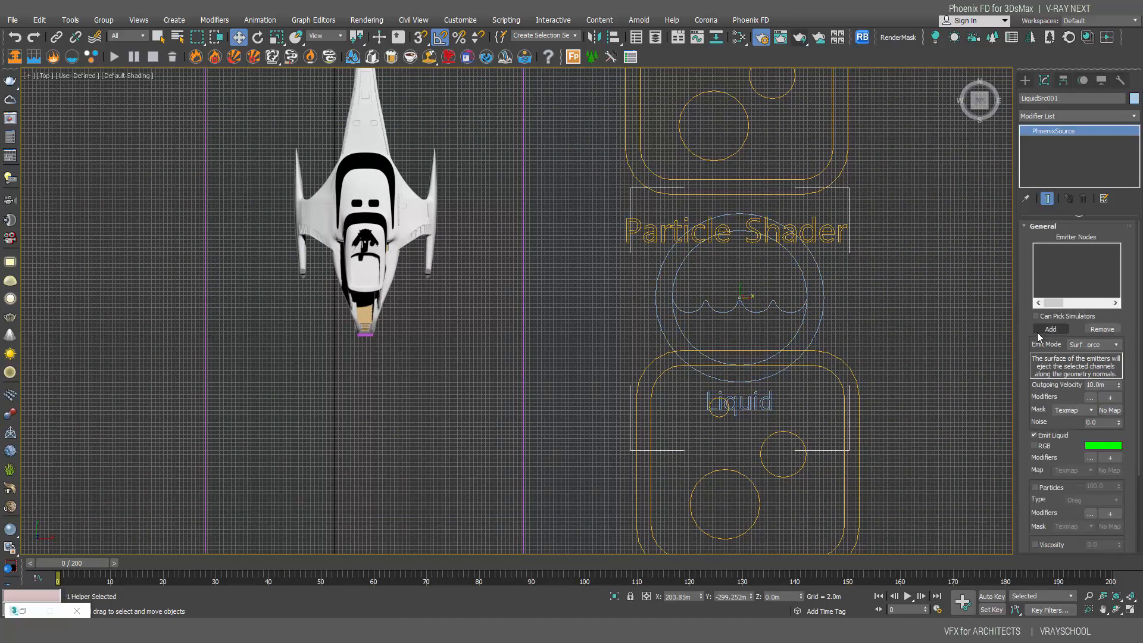
pyautogui.click(1040, 331)
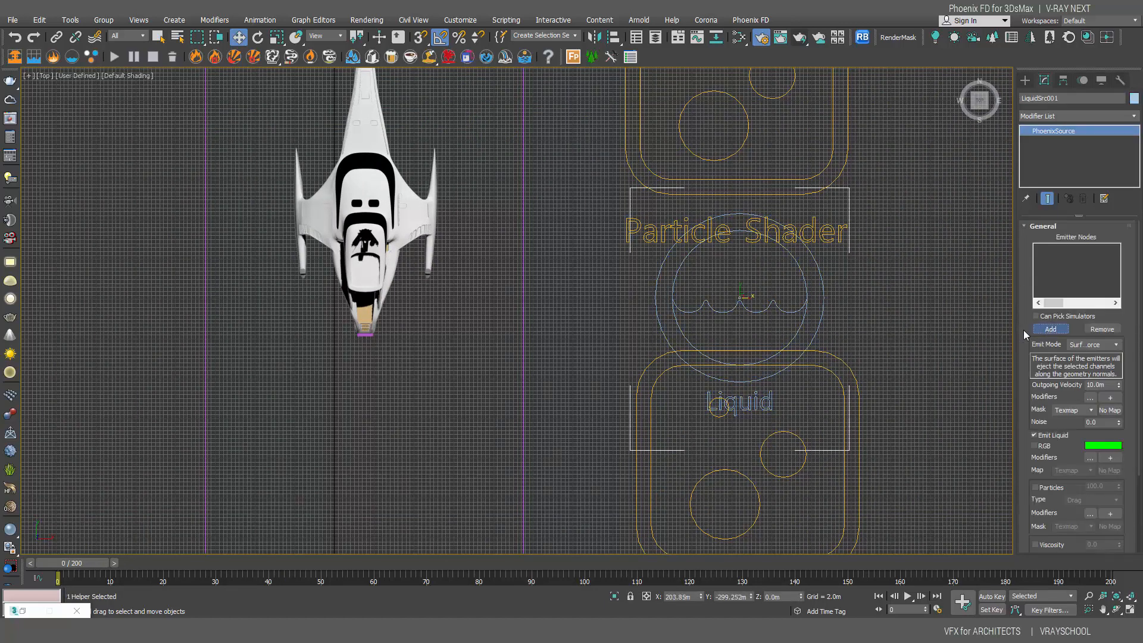
pyautogui.click(365, 335)
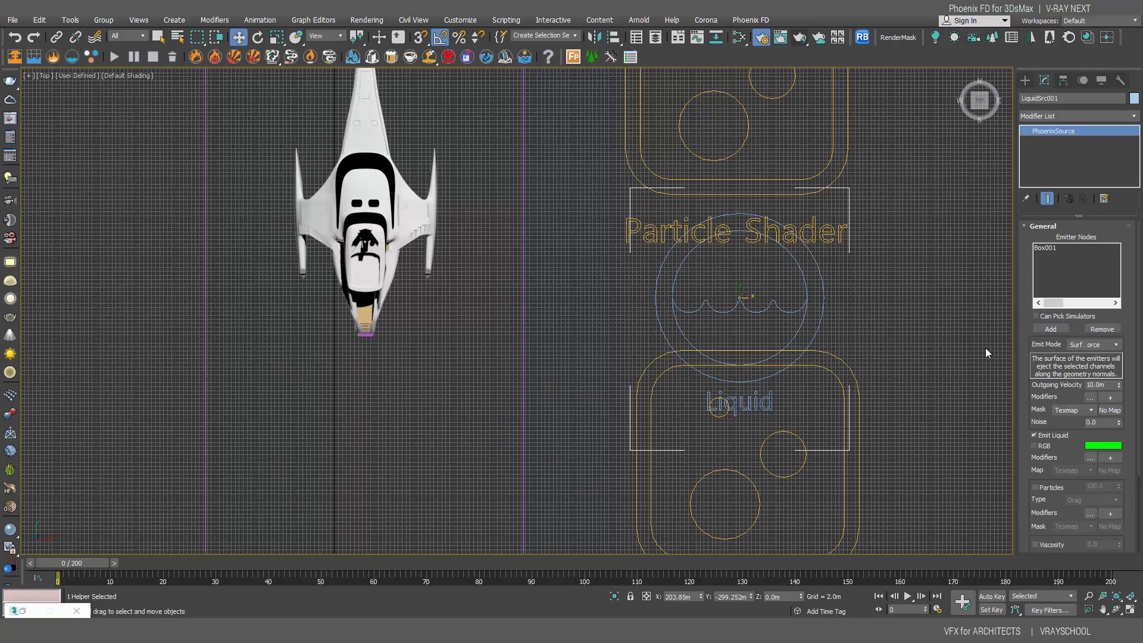
# Set the liquid source's outgoing velocity to 34 m and its velocity mask to None
pyautogui.click(1110, 387)
pyautogui.write('34')
pyautogui.press('Return')
pyautogui.click(1079, 411)
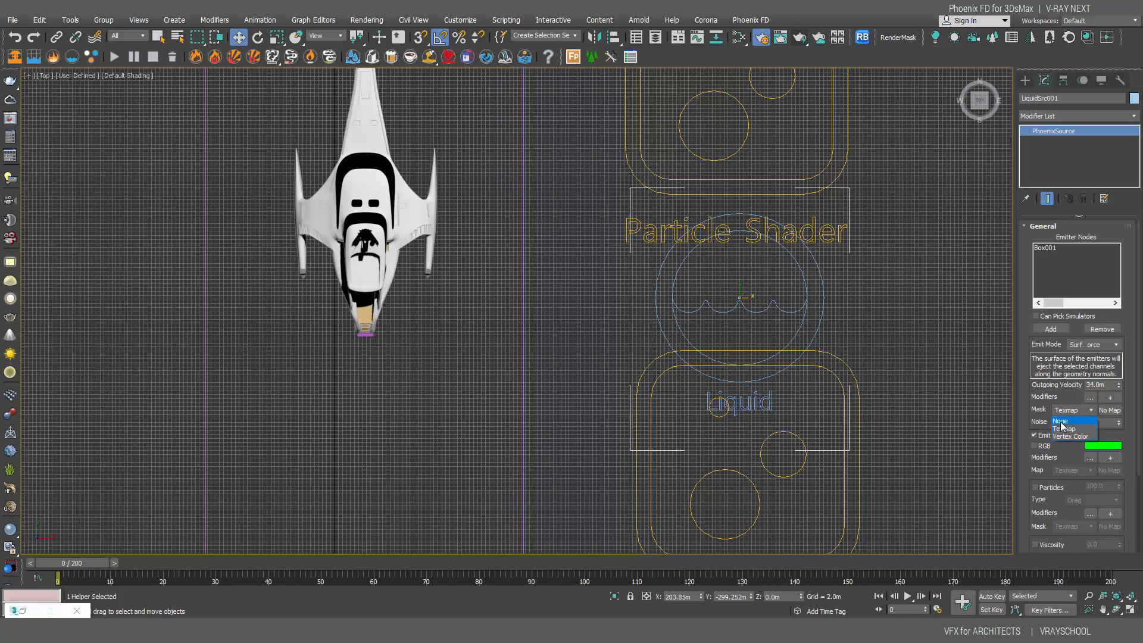
pyautogui.click(1061, 422)
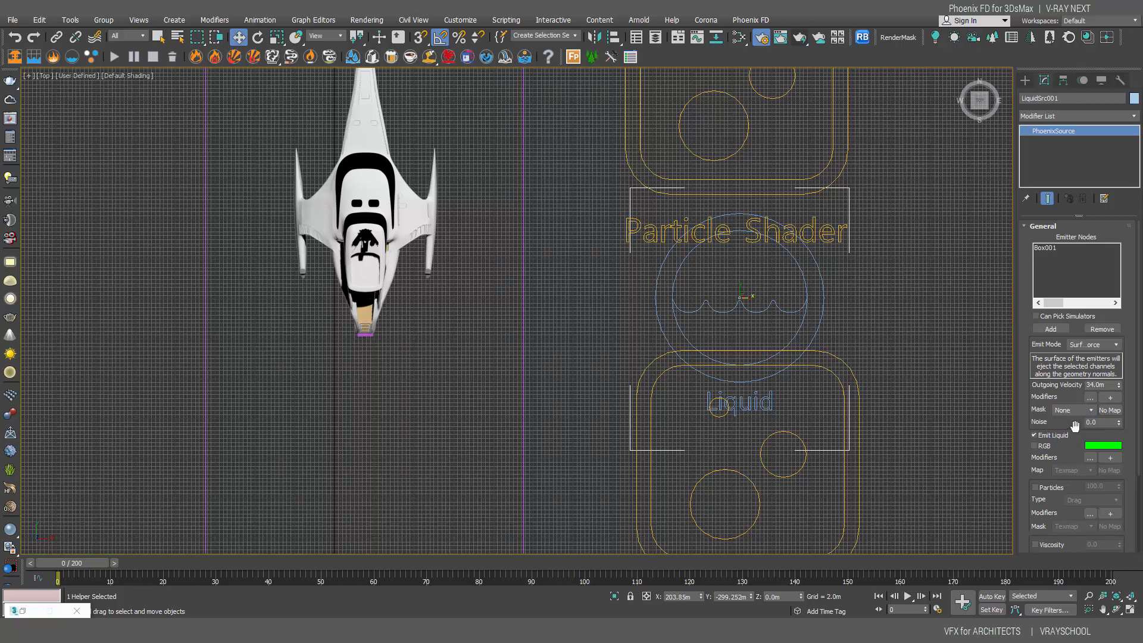
pyautogui.moveTo(1082, 434); pyautogui.dragTo(1046, 257)
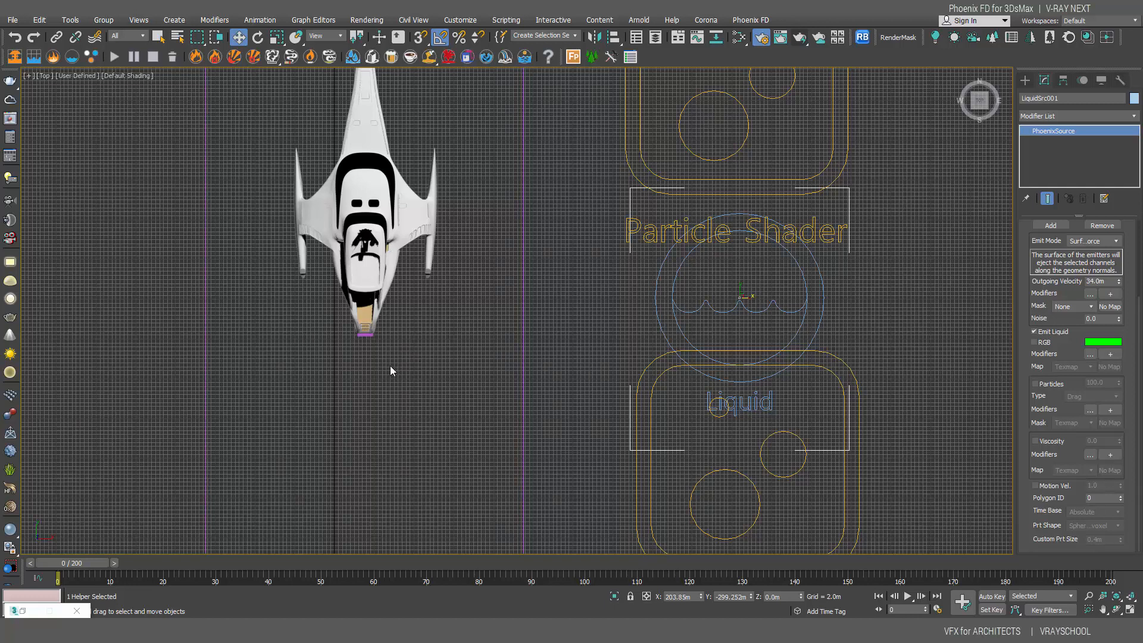
# Link the stern box to the yacht as its parent in the Left view and scrub the timeline to check the motion
pyautogui.press('f')
pyautogui.press('l')
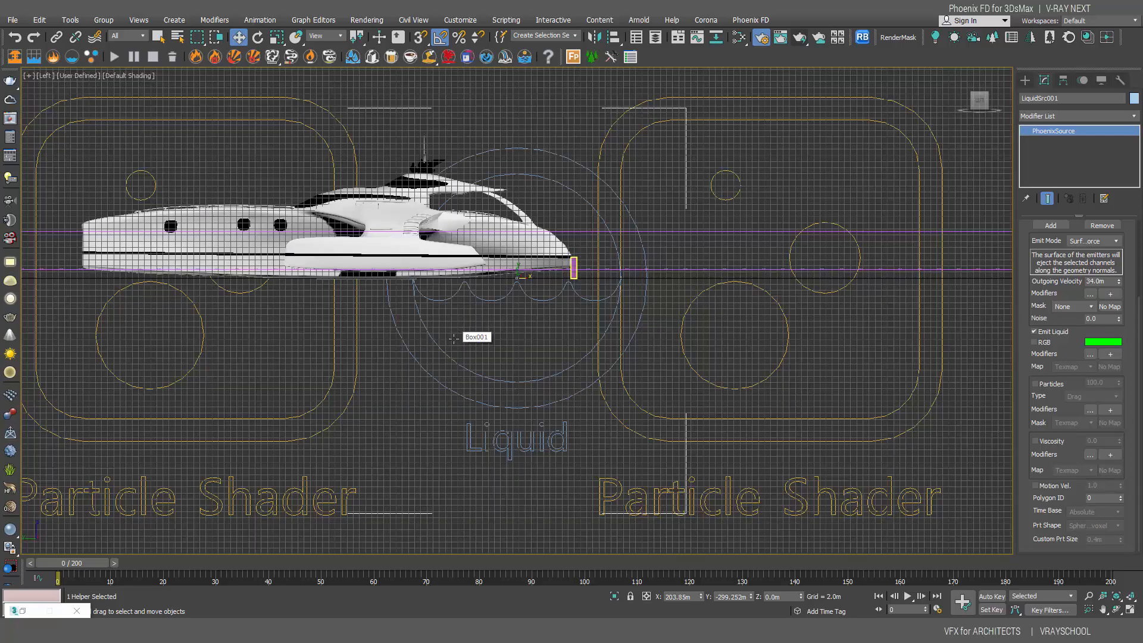
pyautogui.scroll(6, 555, 270)
pyautogui.click(667, 242)
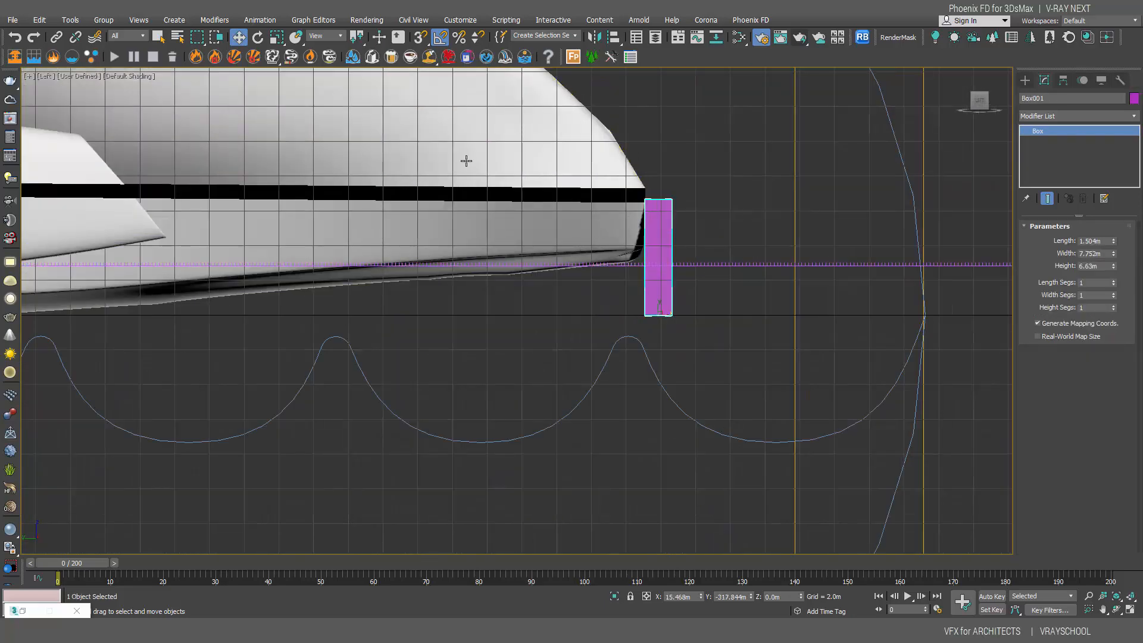
pyautogui.click(56, 37)
pyautogui.moveTo(671, 247); pyautogui.dragTo(606, 195)
pyautogui.scroll(-6, 576, 285)
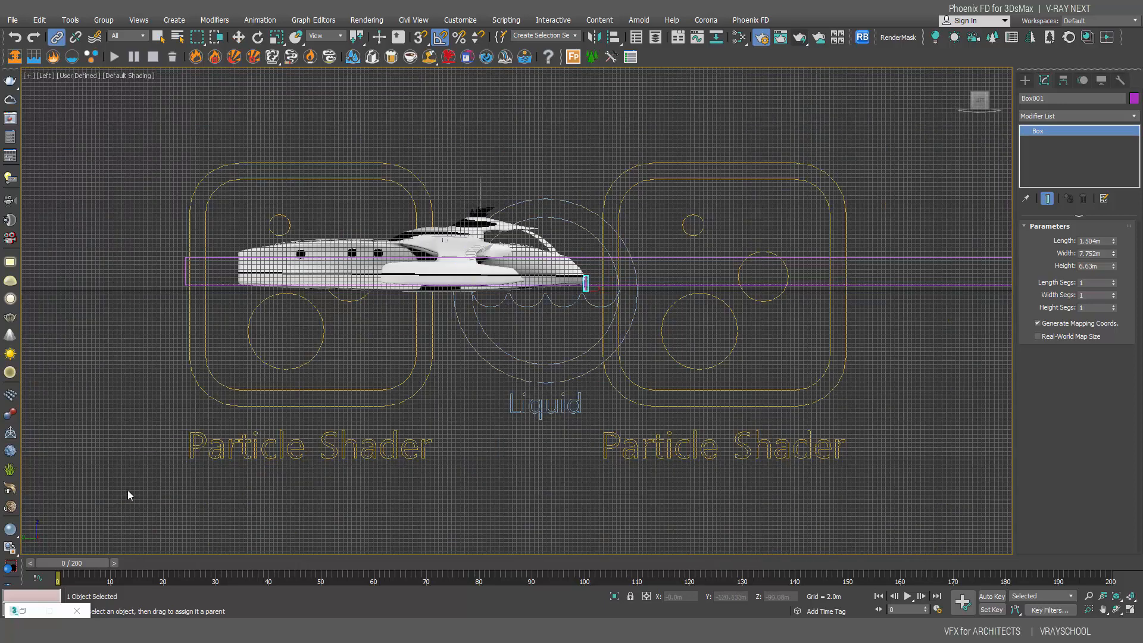
pyautogui.moveTo(64, 561); pyautogui.dragTo(95, 486)
pyautogui.hotkey('alt', 'l')
# Switch the viewport to Camera01
pyautogui.press('t')
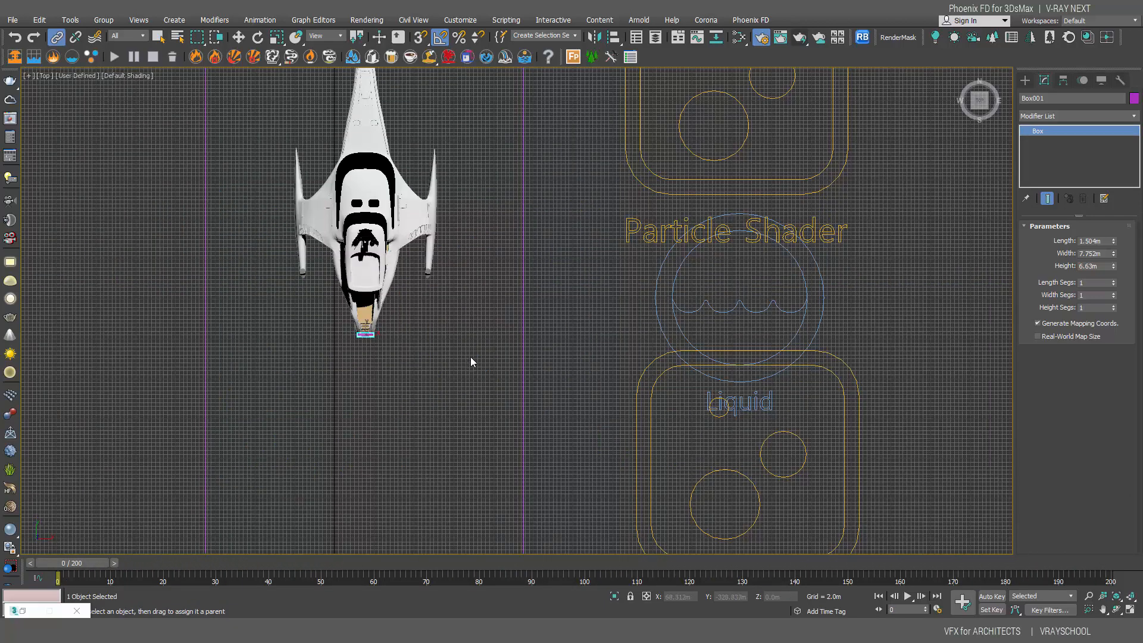
pyautogui.moveTo(470, 356); pyautogui.dragTo(529, 378, button='middle')
pyautogui.press('c')
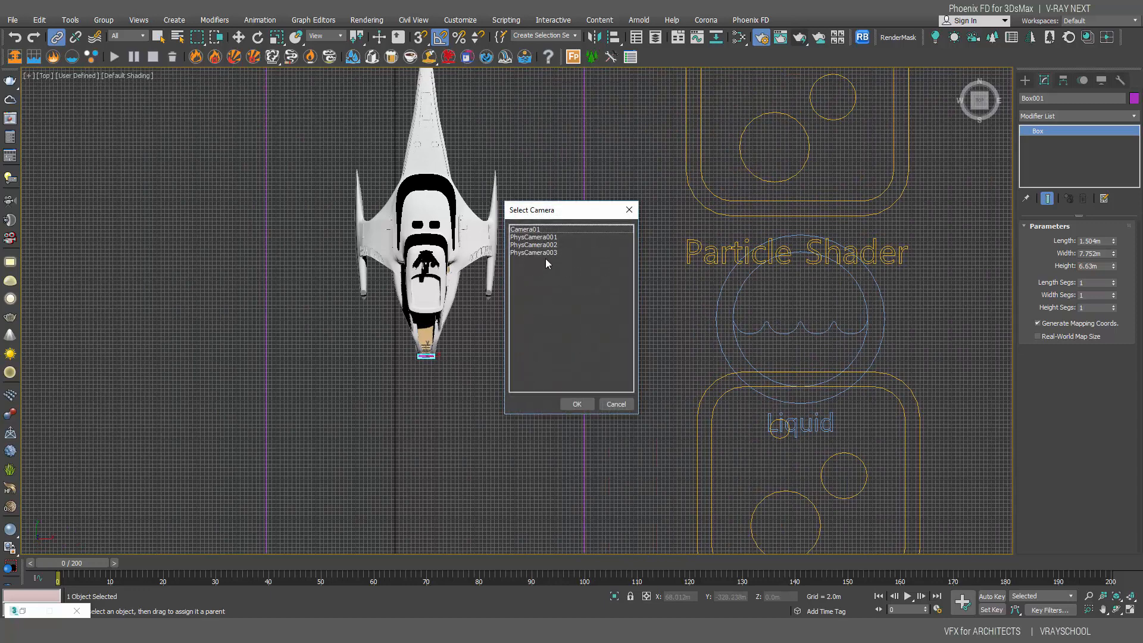
pyautogui.doubleClick(531, 229)
pyautogui.press('c')
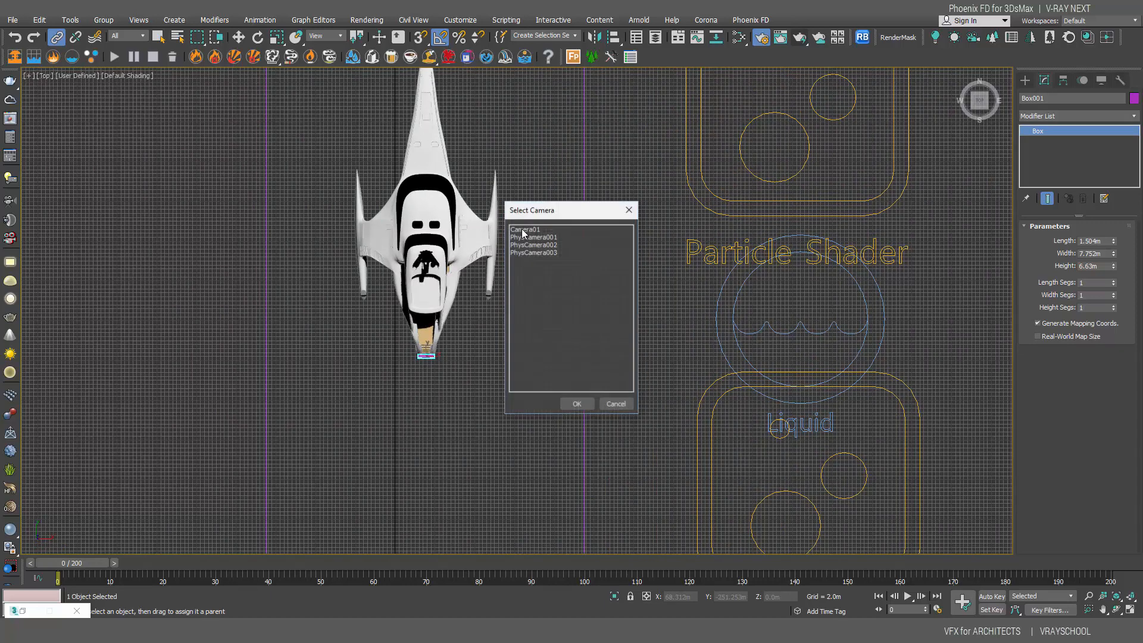
pyautogui.press('Return')
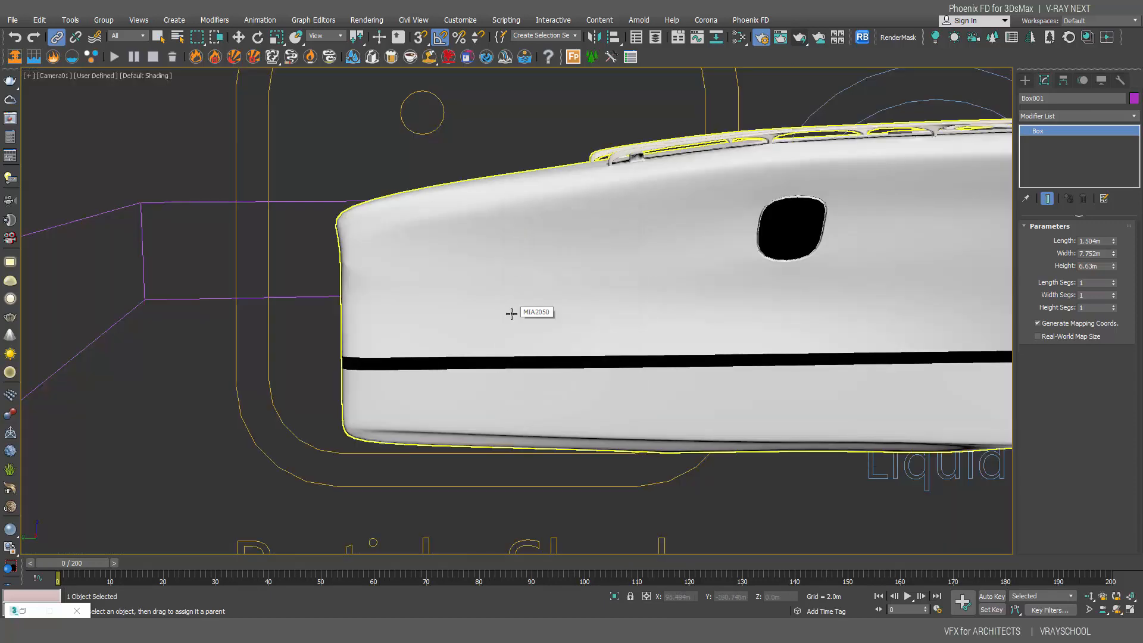
# Switch the viewport to PhysCamera001 and start the simulation of the Phoenix FD liquid simulator
pyautogui.press('c')
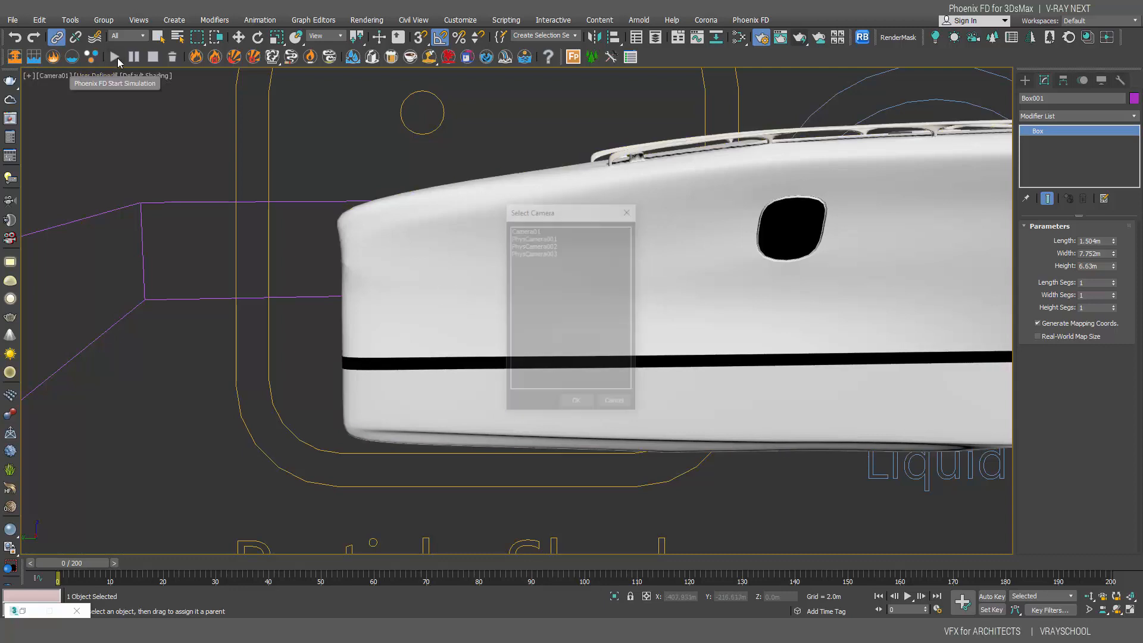
pyautogui.doubleClick(541, 237)
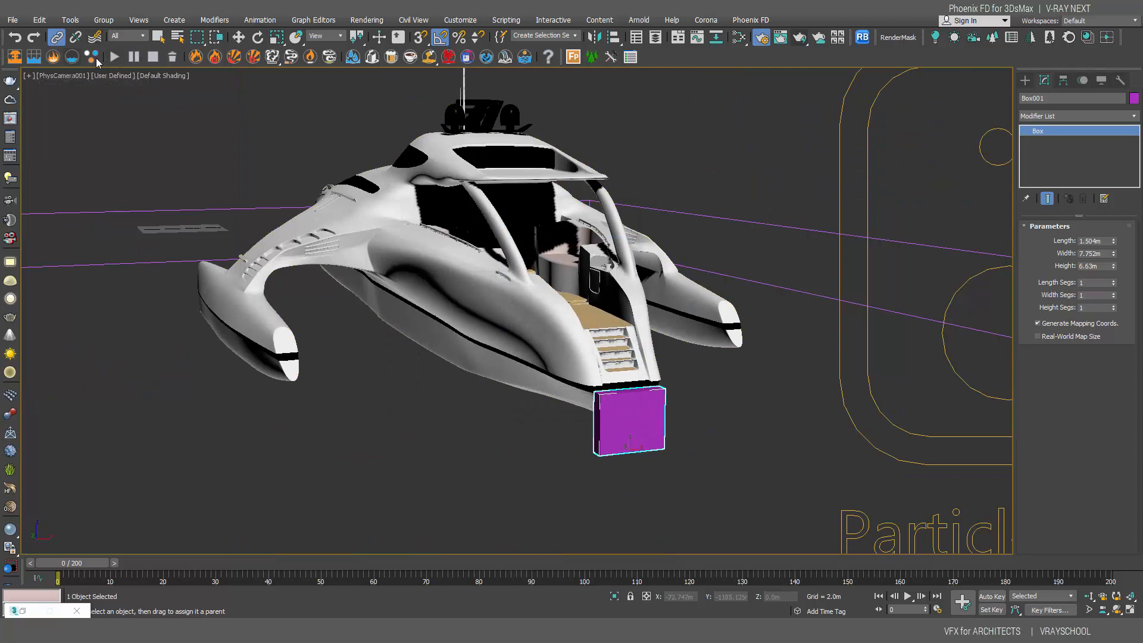
pyautogui.click(743, 220)
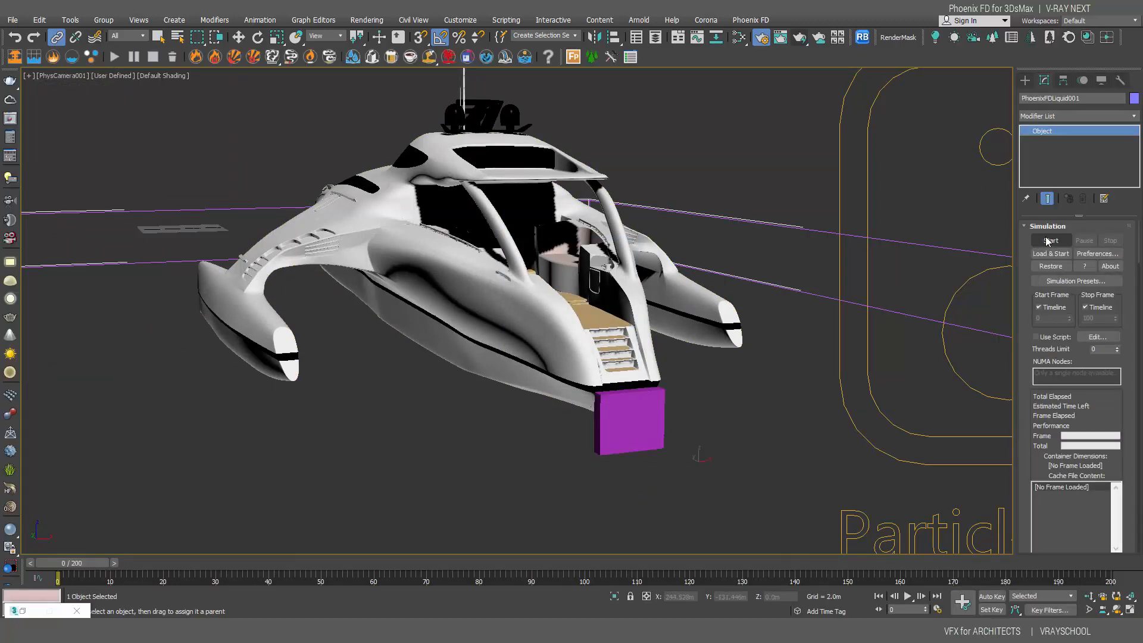
pyautogui.click(1047, 242)
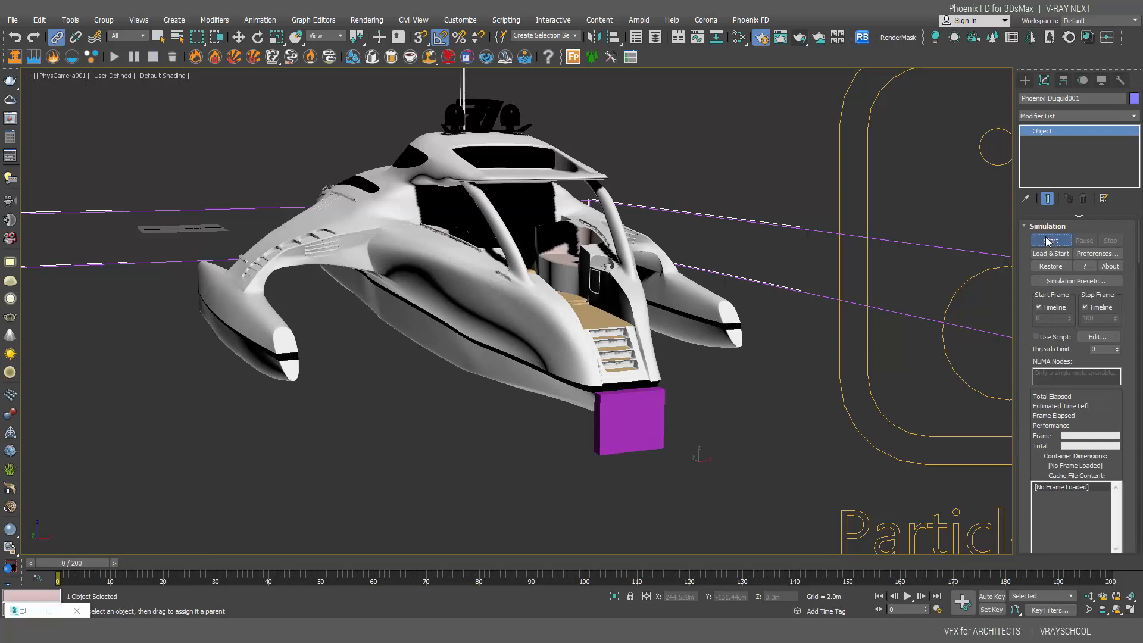
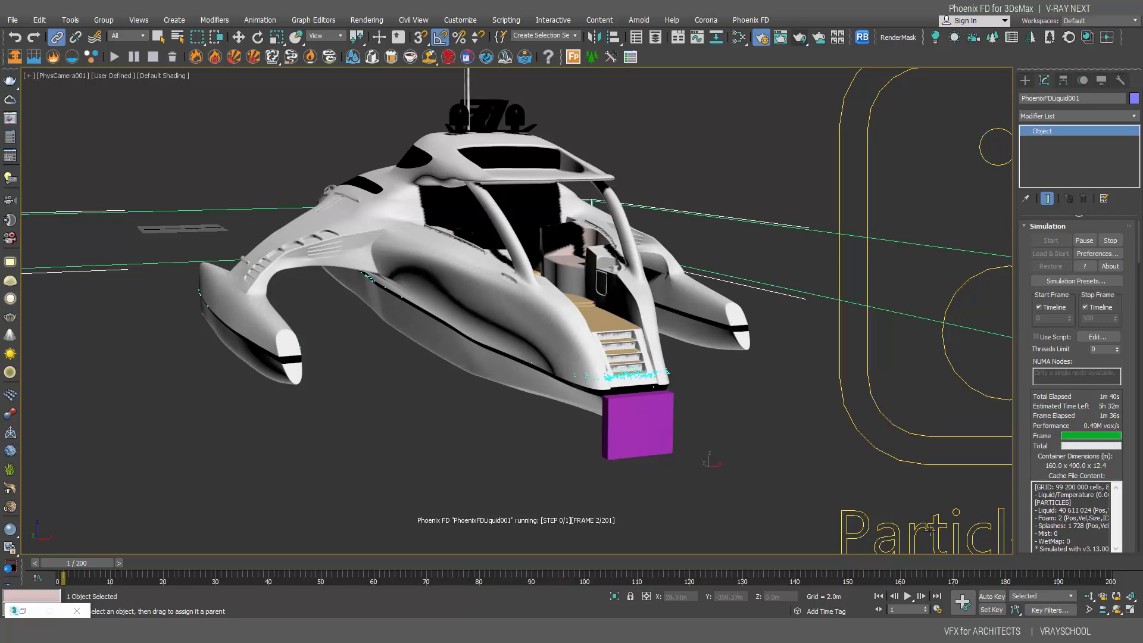
# Render frame 1 from PhysCamera001 with V-Ray and close the V-Ray messages window
pyautogui.click(800, 38)
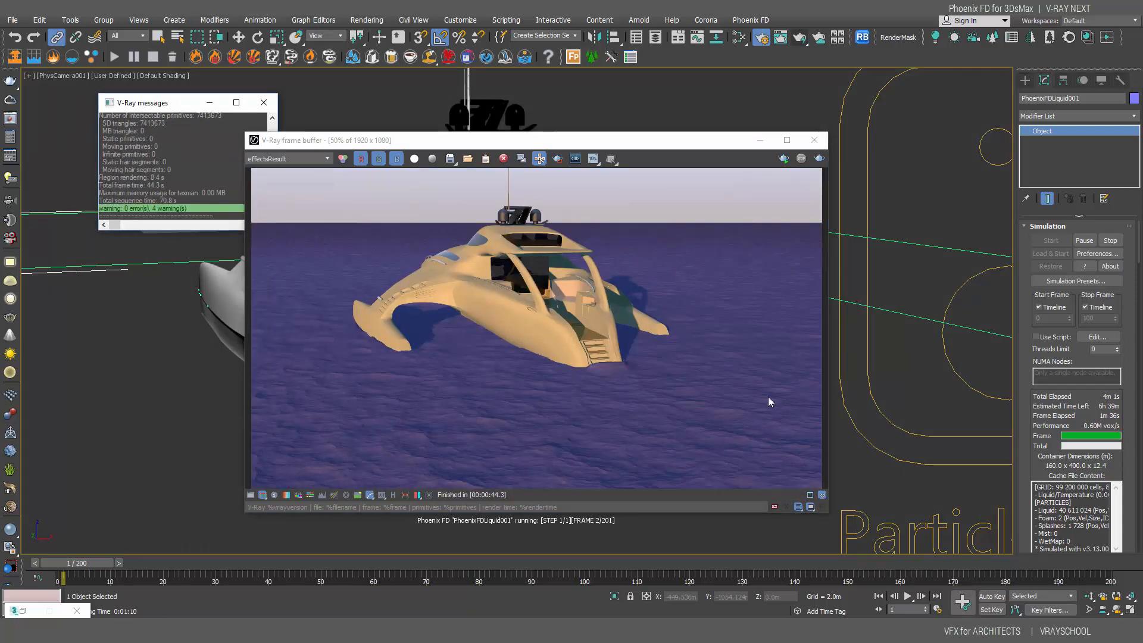
pyautogui.moveTo(526, 144); pyautogui.dragTo(548, 141)
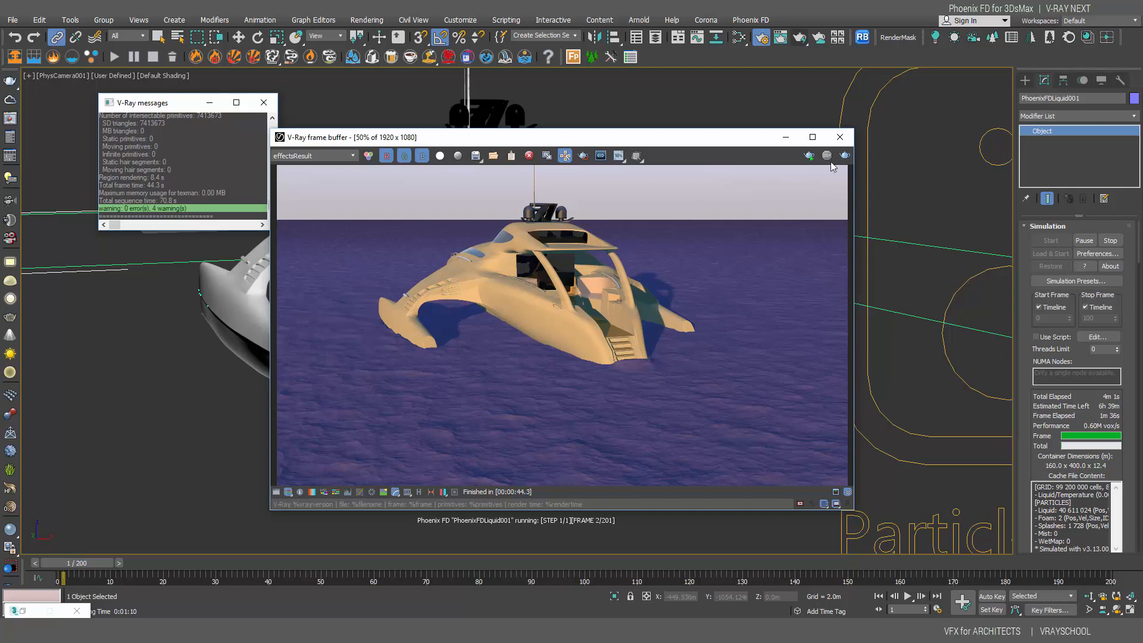
pyautogui.click(264, 103)
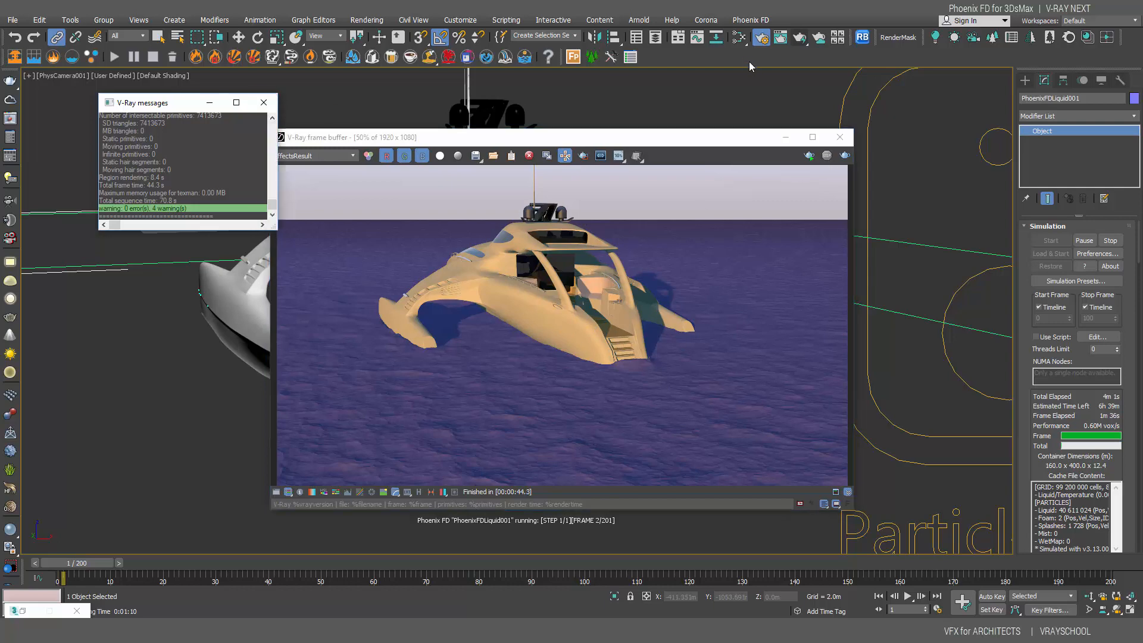
# Open the water material's parameters in the Material Editor, close the render window and return to the Select Object tool
pyautogui.click(741, 40)
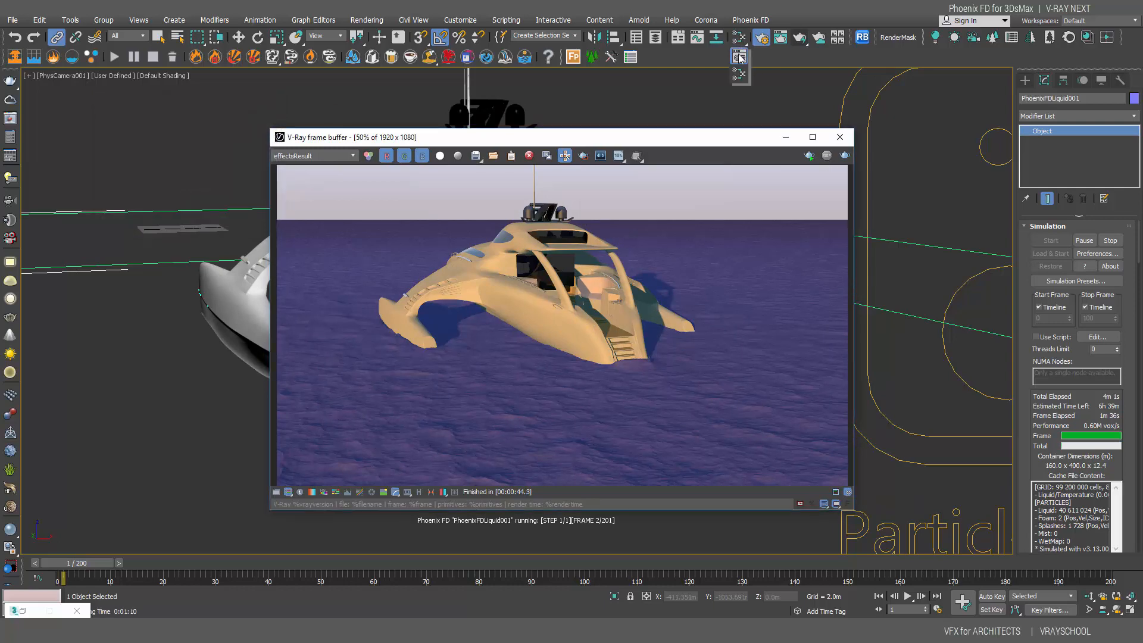
pyautogui.press('m')
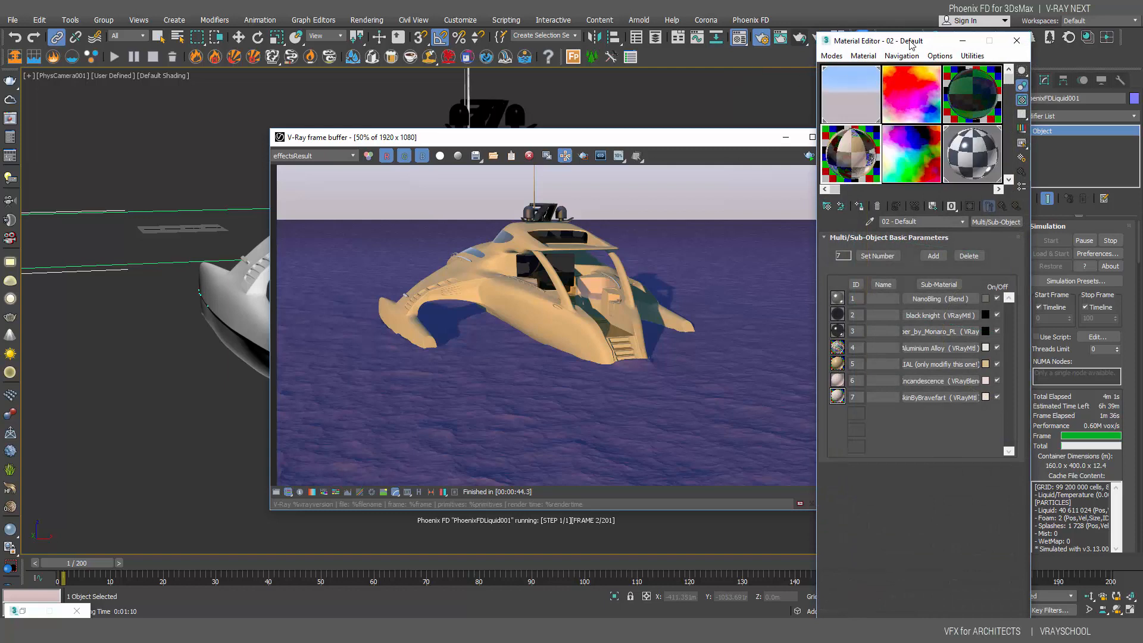
pyautogui.moveTo(911, 44); pyautogui.dragTo(764, 55)
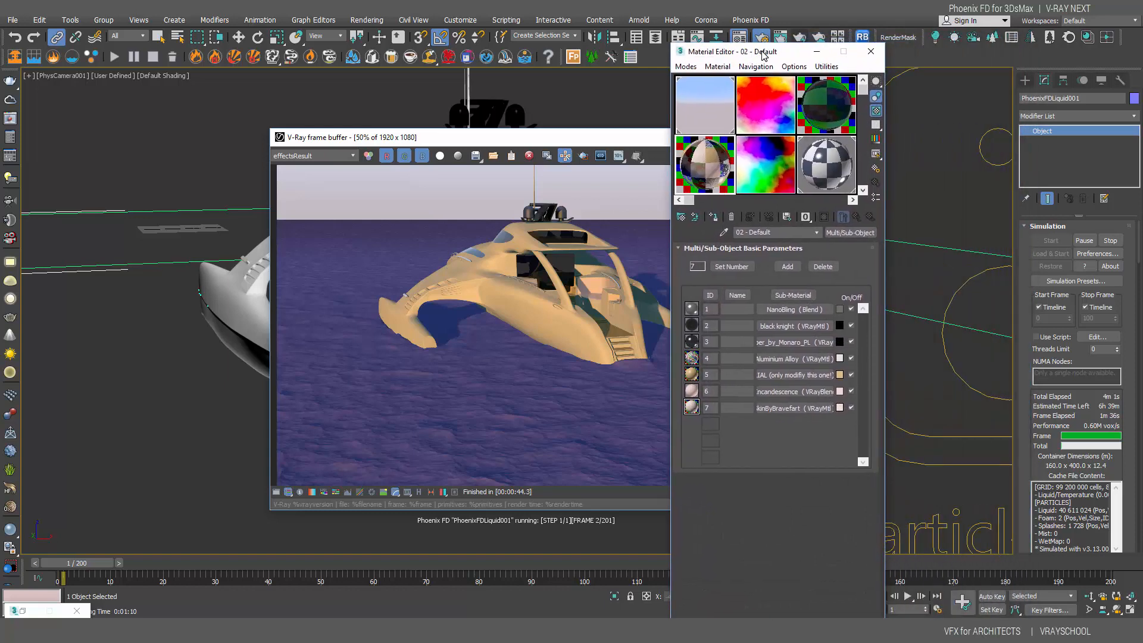
pyautogui.click(836, 106)
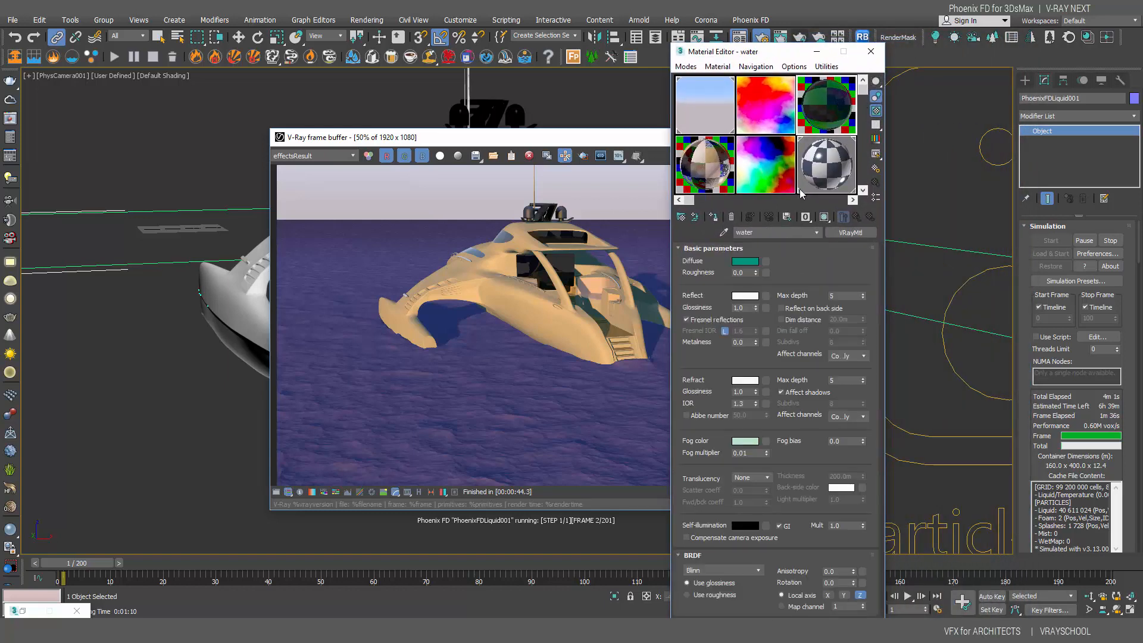
pyautogui.moveTo(464, 137); pyautogui.dragTo(2, 137)
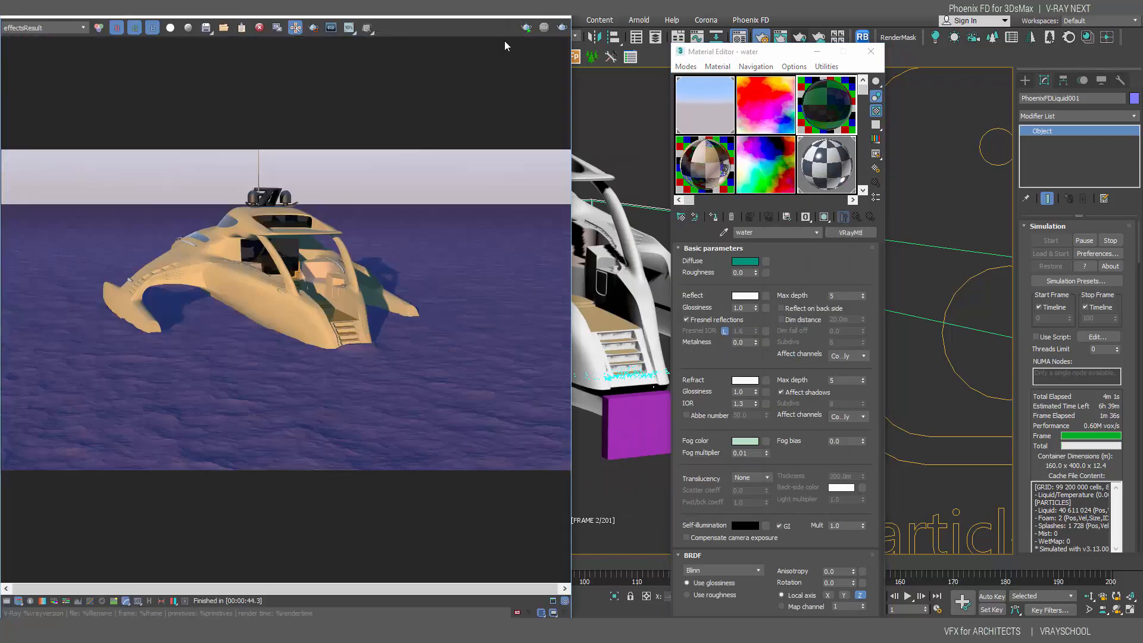
pyautogui.click(556, 17)
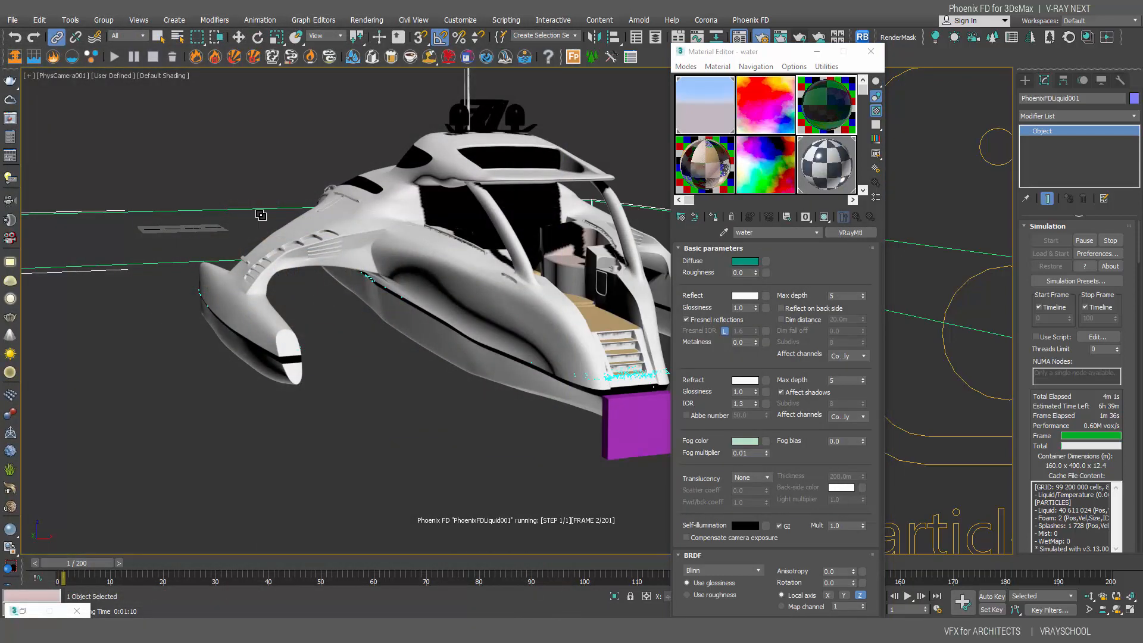
pyautogui.click(158, 38)
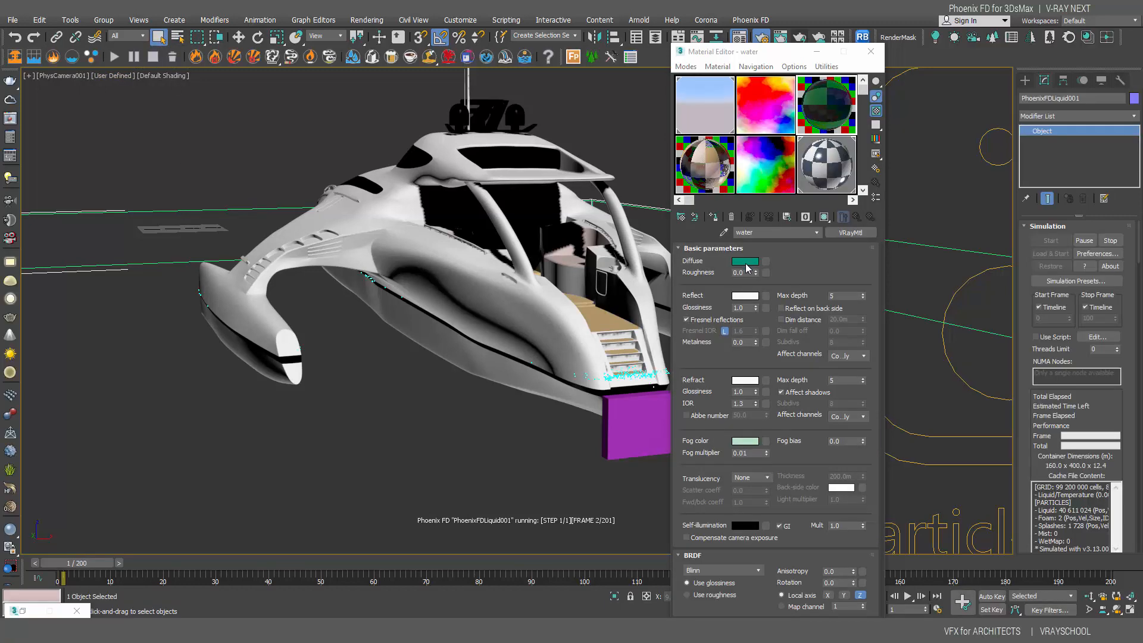
# Check the diffuse and fog colours of the water material, keeping both as they are
pyautogui.click(748, 266)
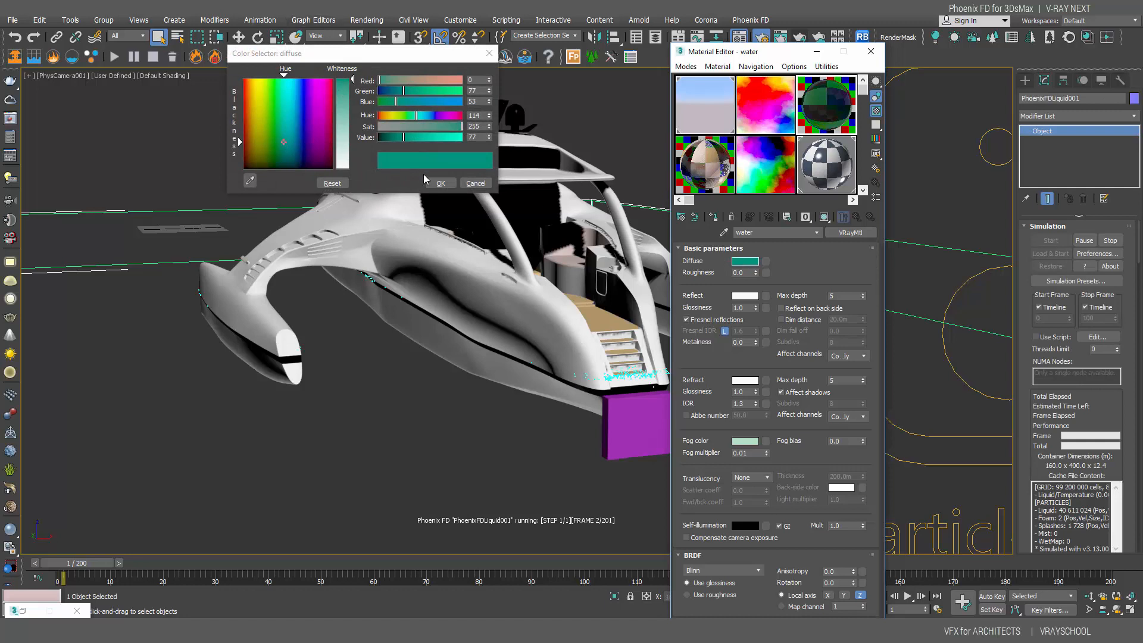
pyautogui.click(426, 180)
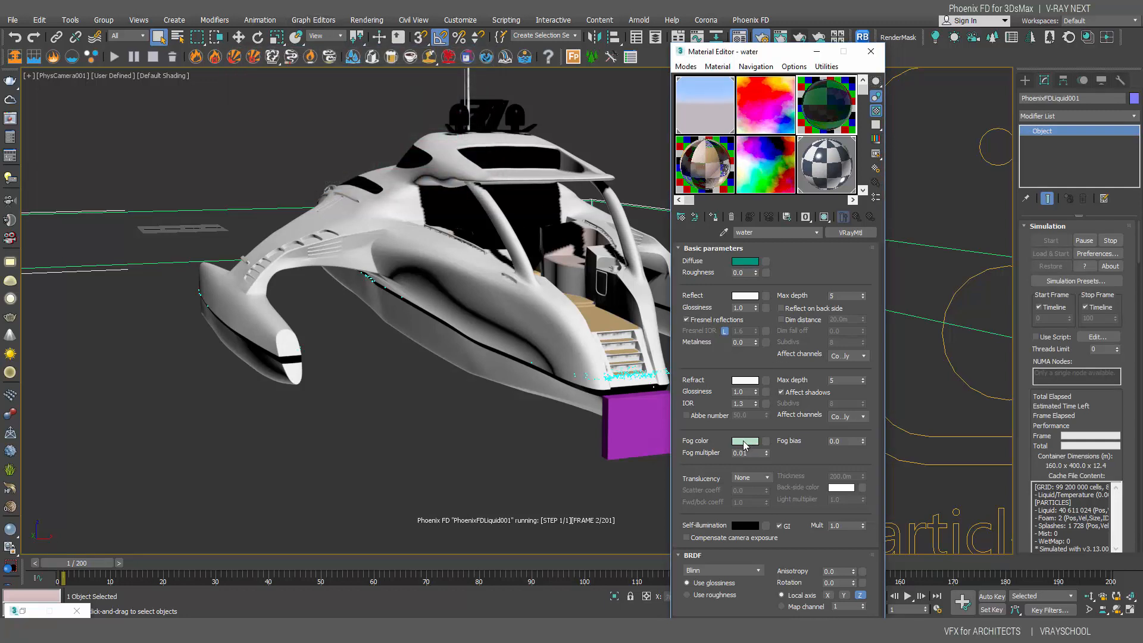
pyautogui.click(745, 441)
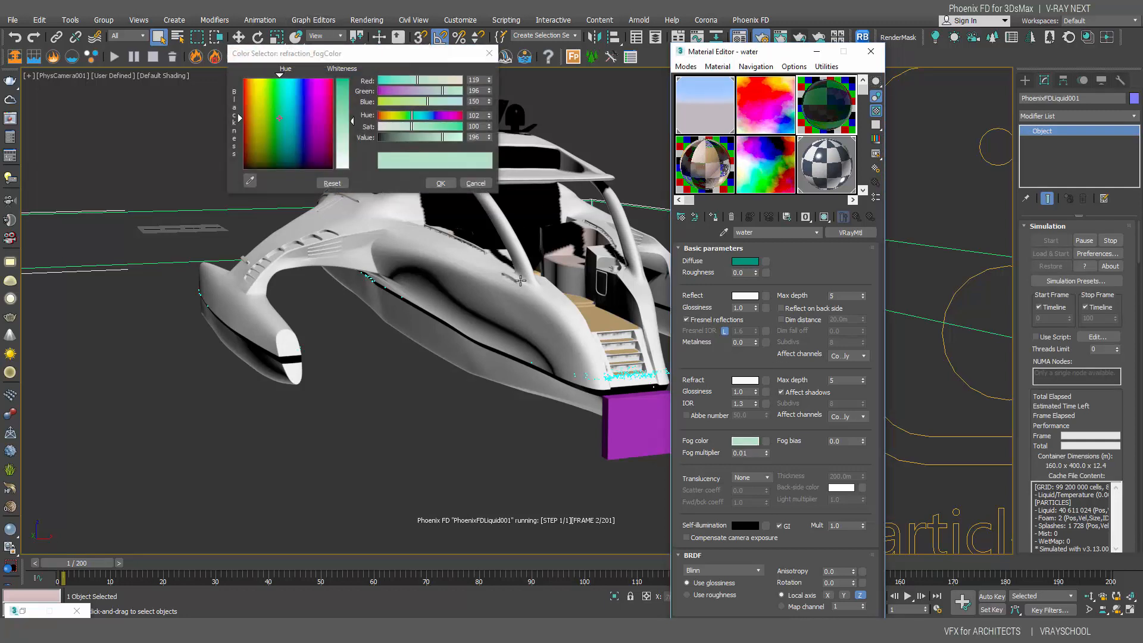
pyautogui.click(447, 185)
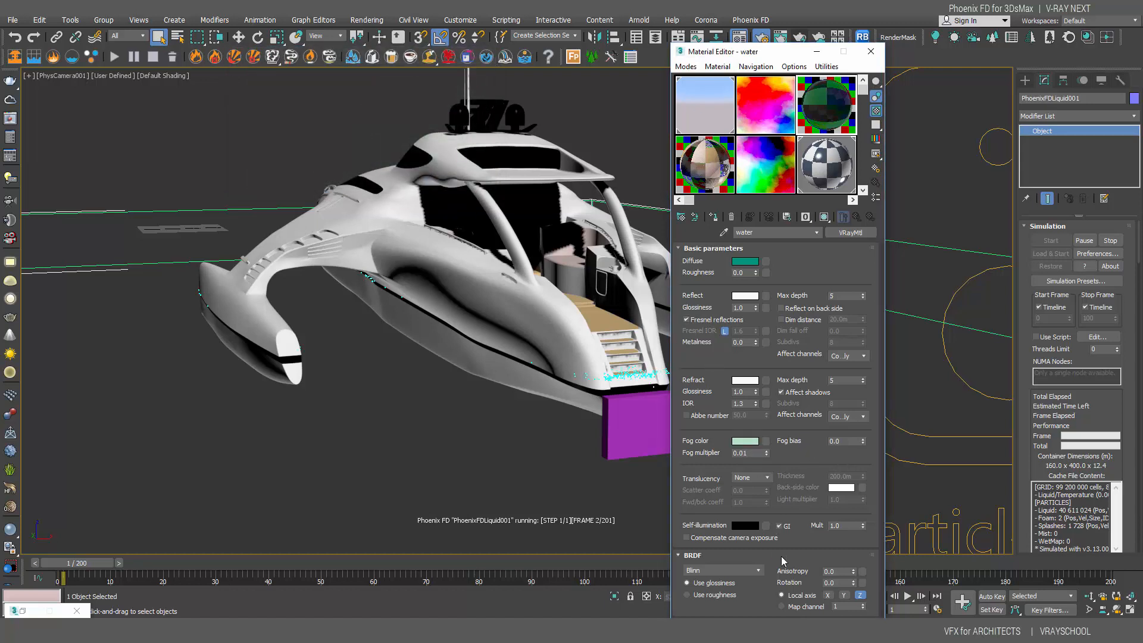
# Expand the water material's Options settings, check the Cutoff value and minimise the Material Editor
pyautogui.moveTo(772, 48); pyautogui.dragTo(770, 15)
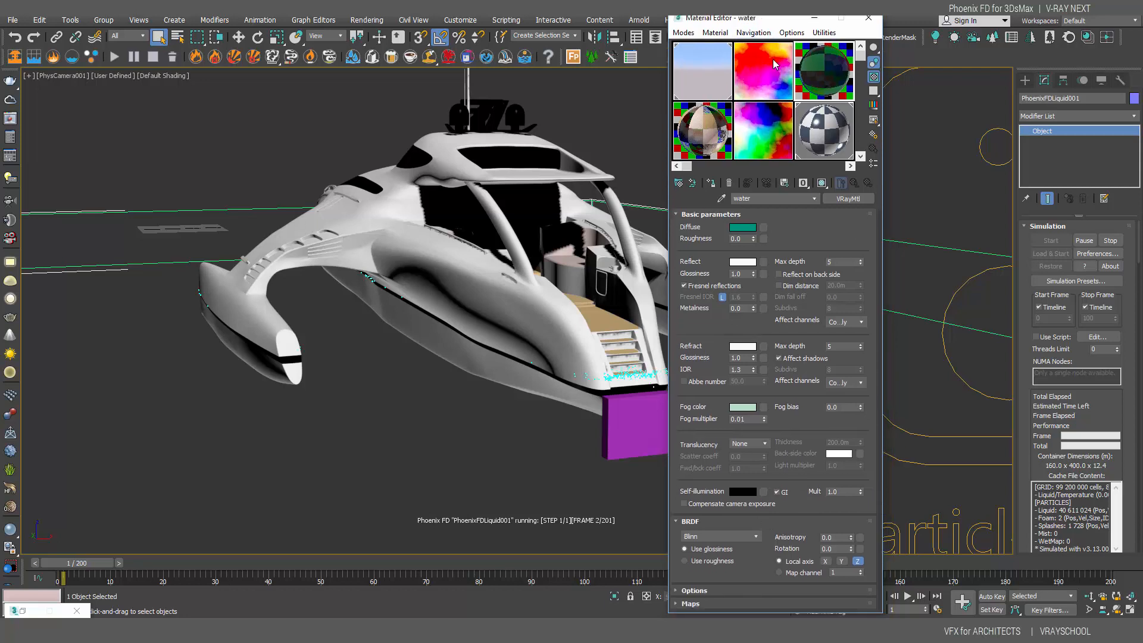
pyautogui.click(731, 587)
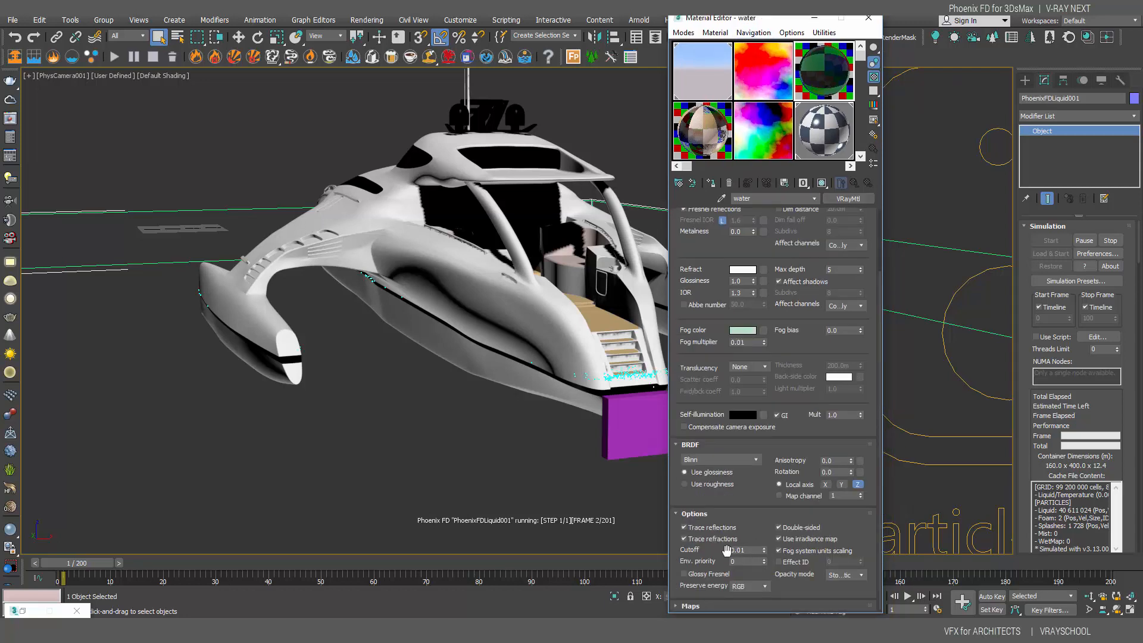
pyautogui.click(744, 550)
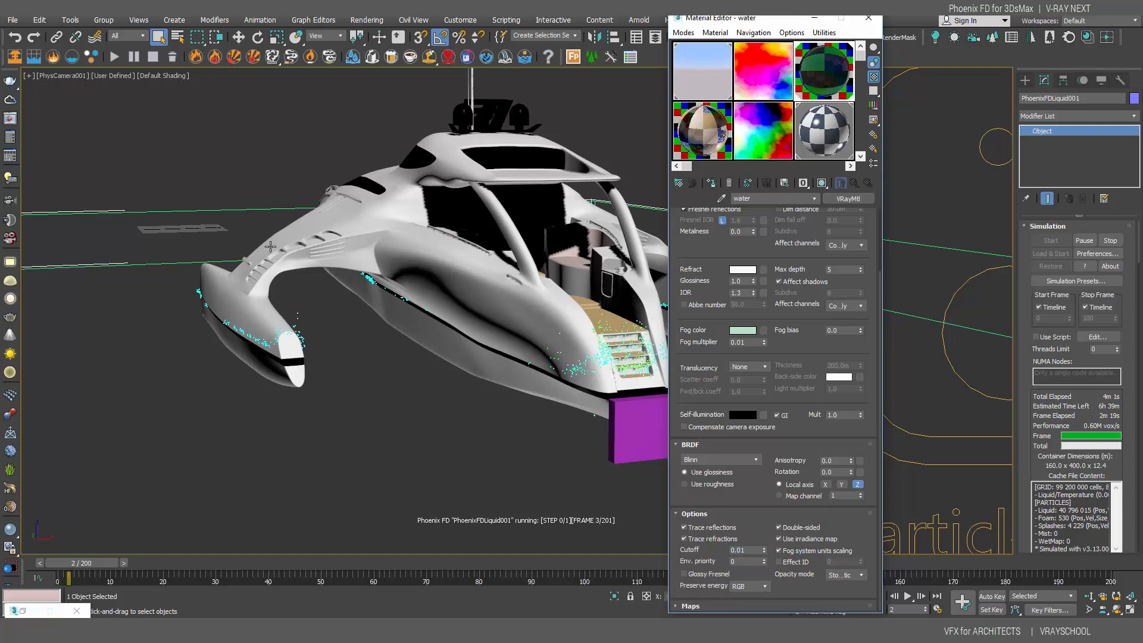
pyautogui.click(814, 20)
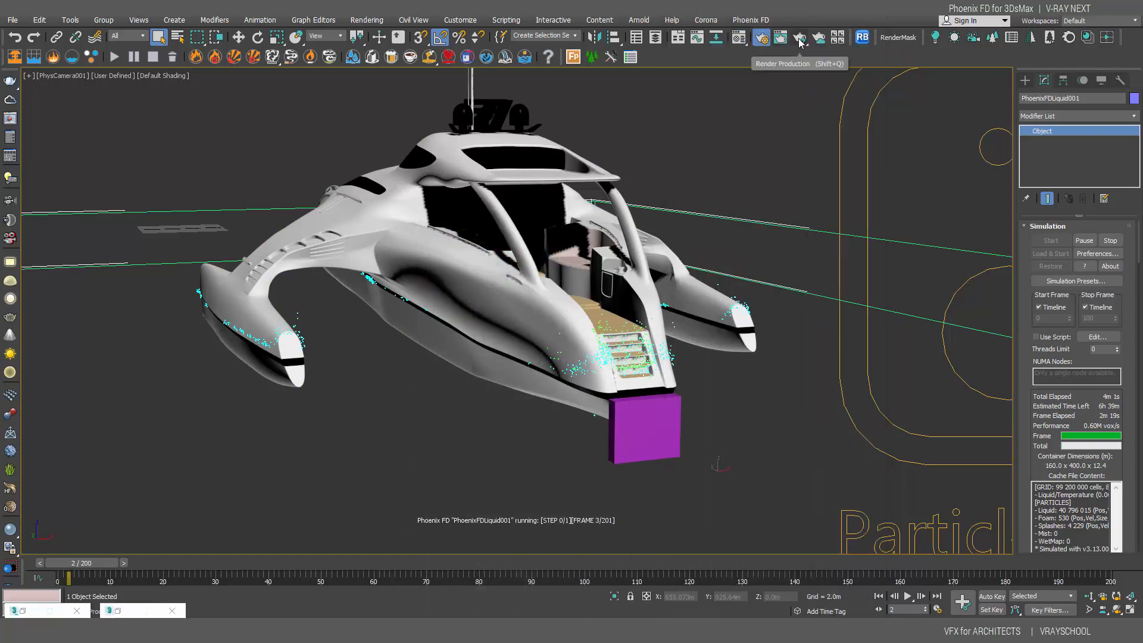
# Render frame 2 from PhysCamera001 with V-Ray, dismiss the Phoenix FD warning and move the frame buffer aside
pyautogui.click(800, 39)
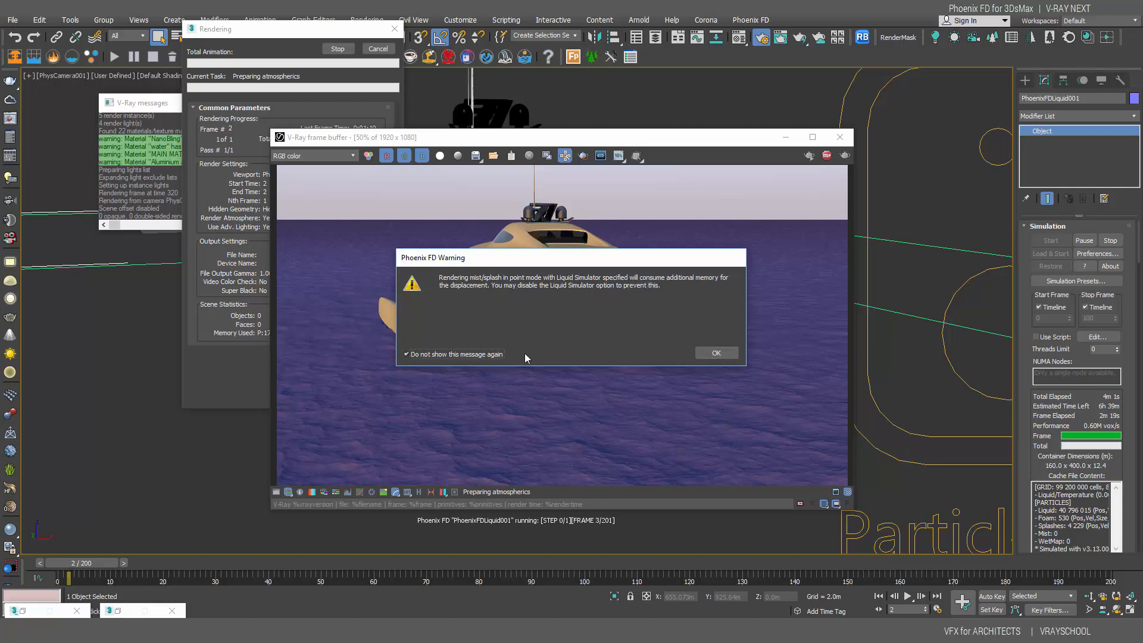
pyautogui.click(716, 353)
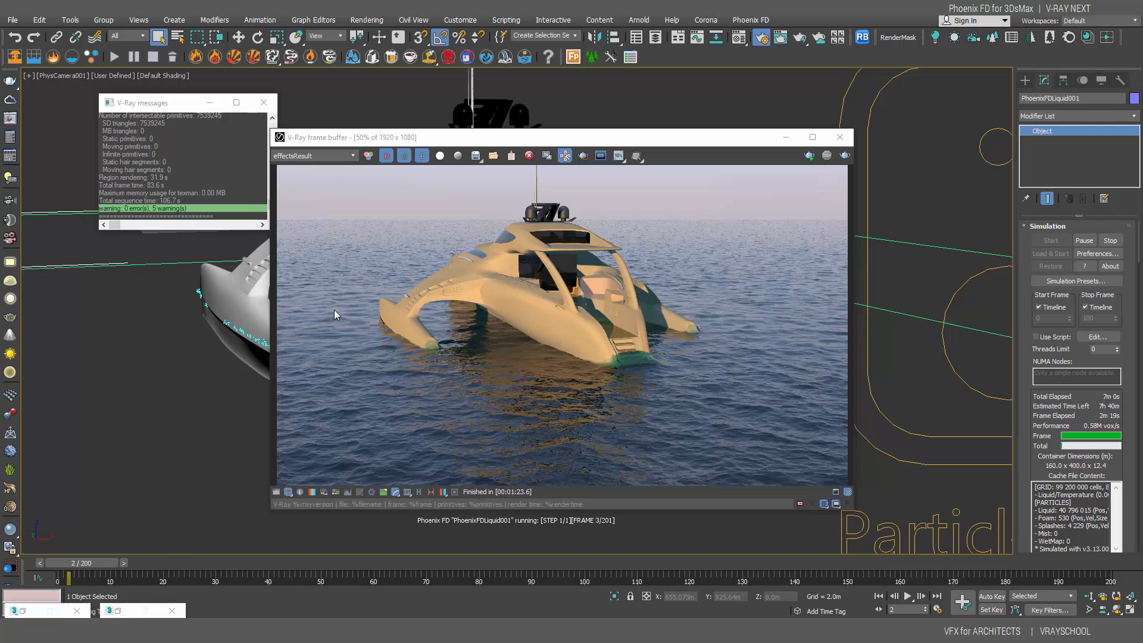
pyautogui.moveTo(421, 138); pyautogui.dragTo(782, 338)
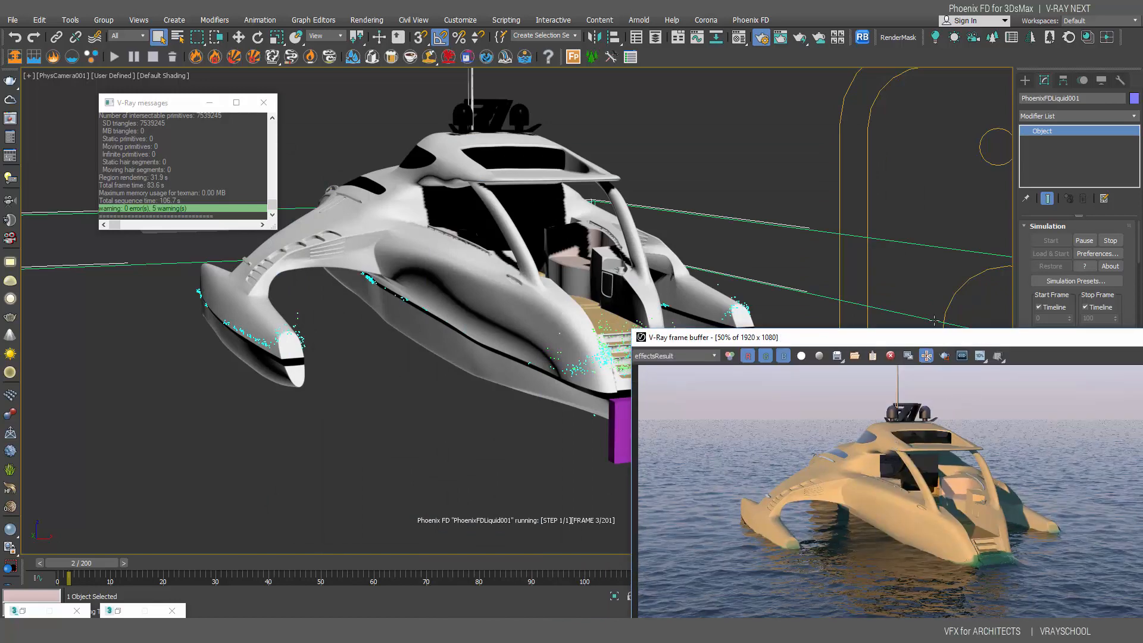
pyautogui.moveTo(951, 341); pyautogui.dragTo(571, 215)
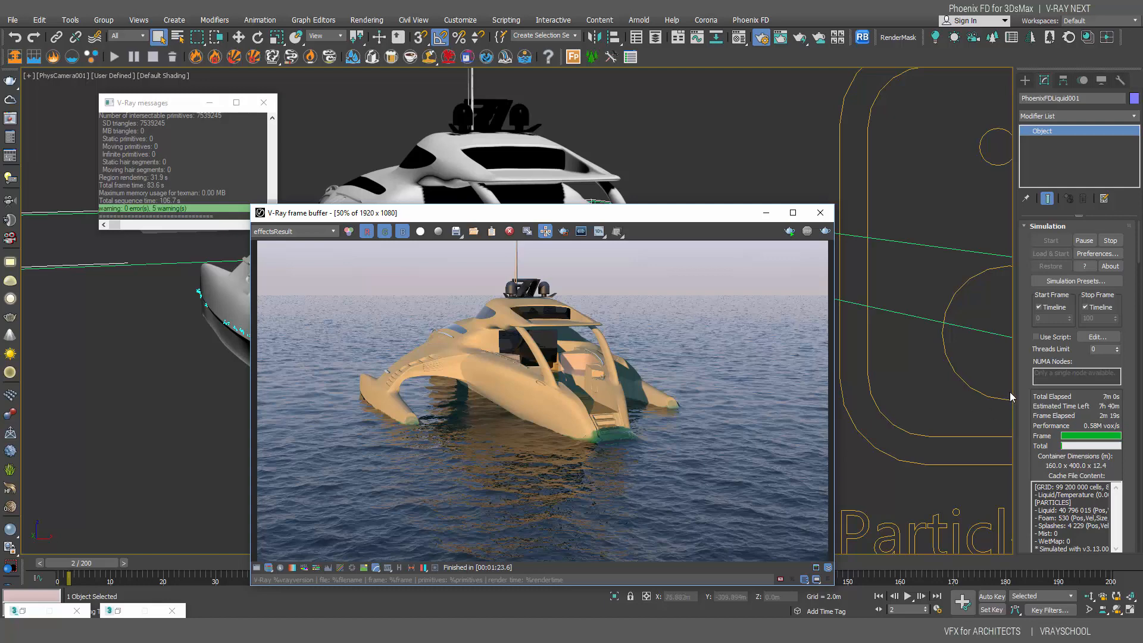
pyautogui.moveTo(717, 220); pyautogui.dragTo(106, 190)
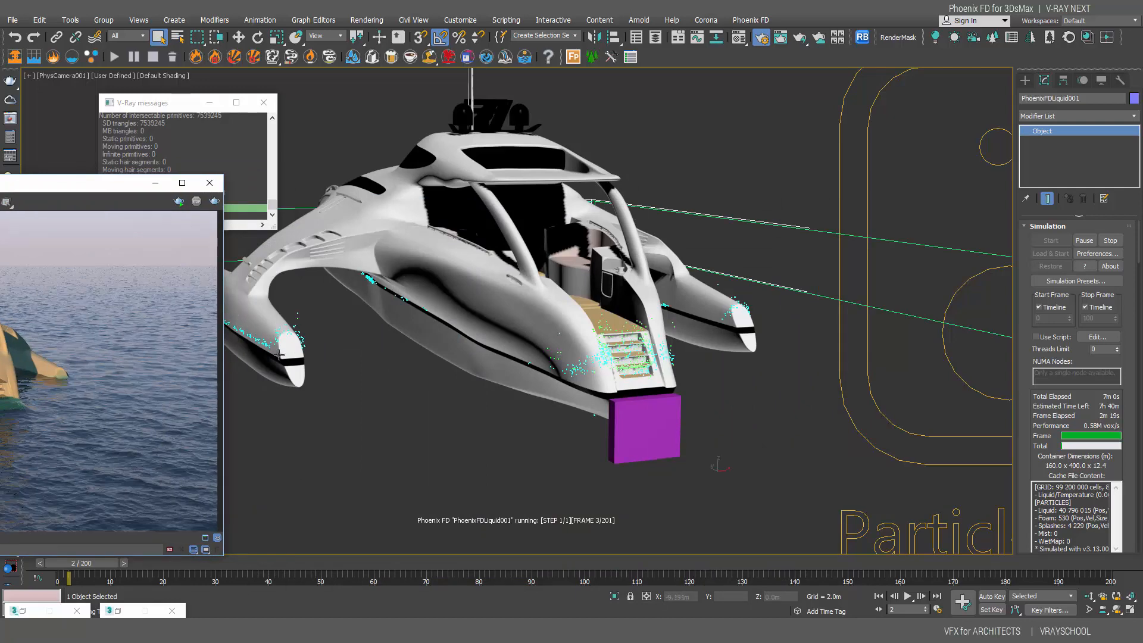
# Select the emitter box at the yacht's stern, compare it with the render and minimise the frame buffer
pyautogui.click(655, 424)
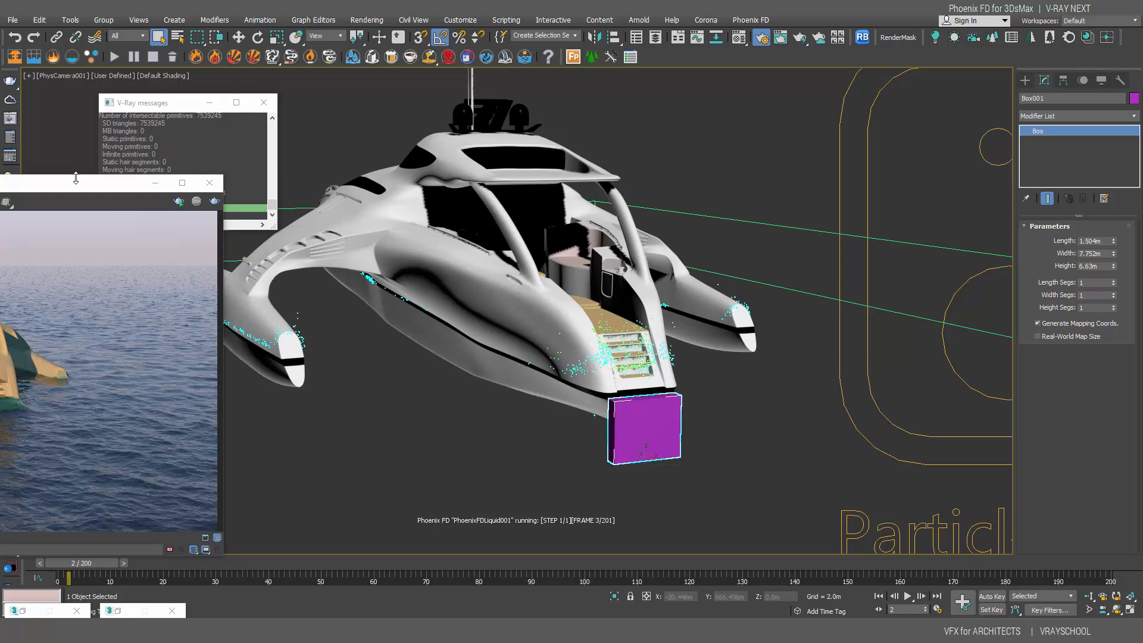
pyautogui.moveTo(77, 184); pyautogui.dragTo(315, 93)
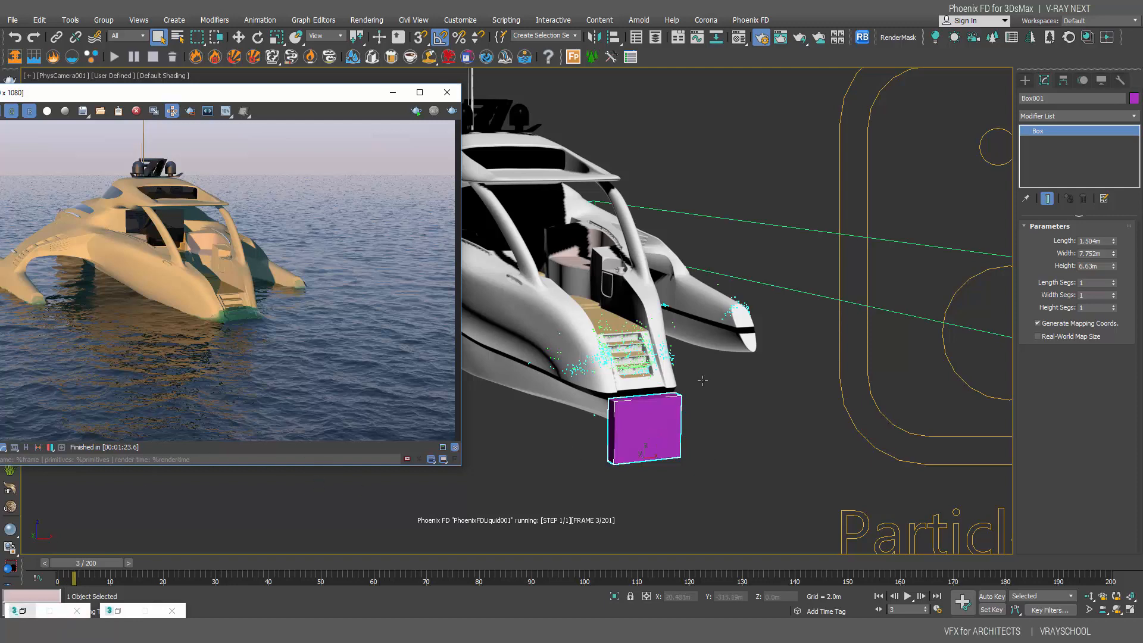
pyautogui.click(393, 93)
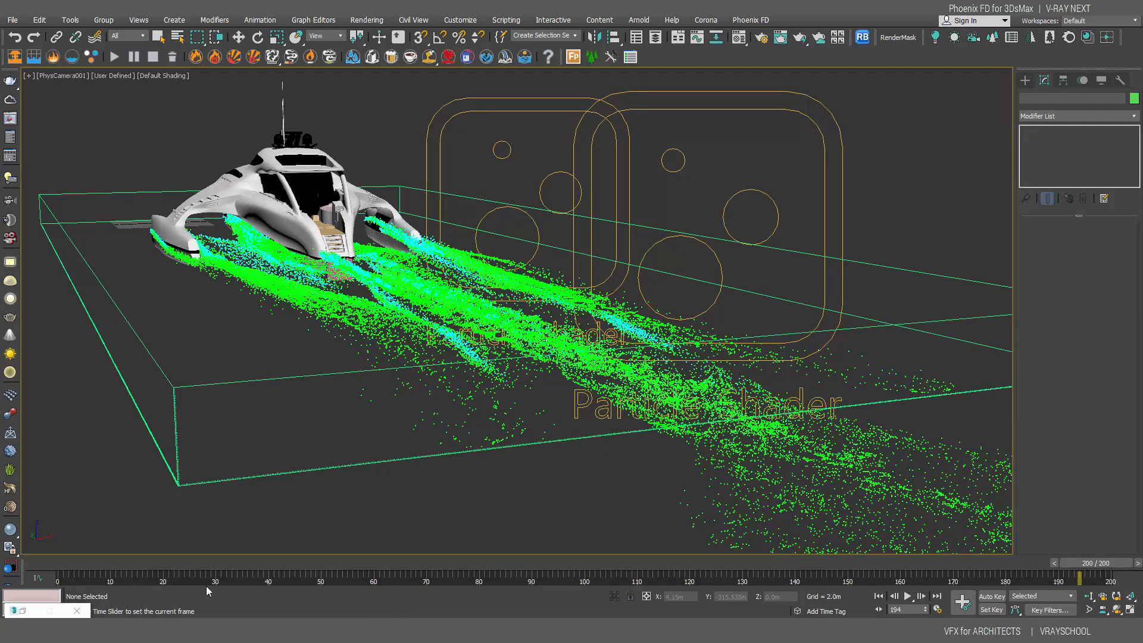
# Scrub the simulated animation from the start to frame 132 and switch the viewport to PhysCamera002
pyautogui.click(56, 562)
pyautogui.moveTo(65, 566)
pyautogui.mouseDown()
pyautogui.moveTo(388, 582)
pyautogui.moveTo(730, 568)
pyautogui.mouseUp()
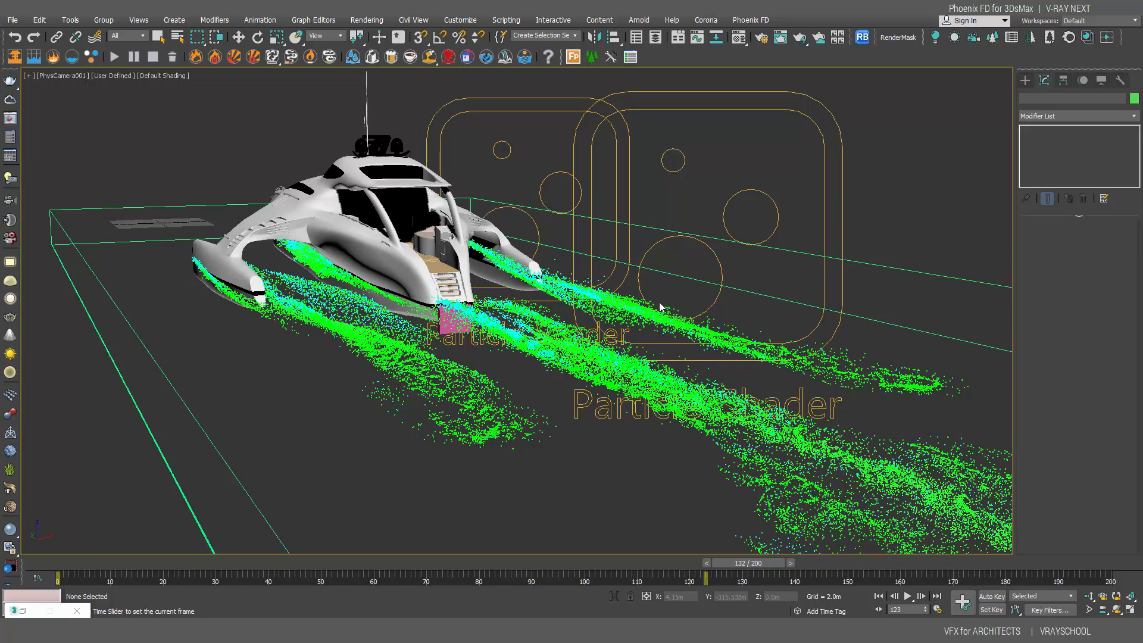
pyautogui.press('c')
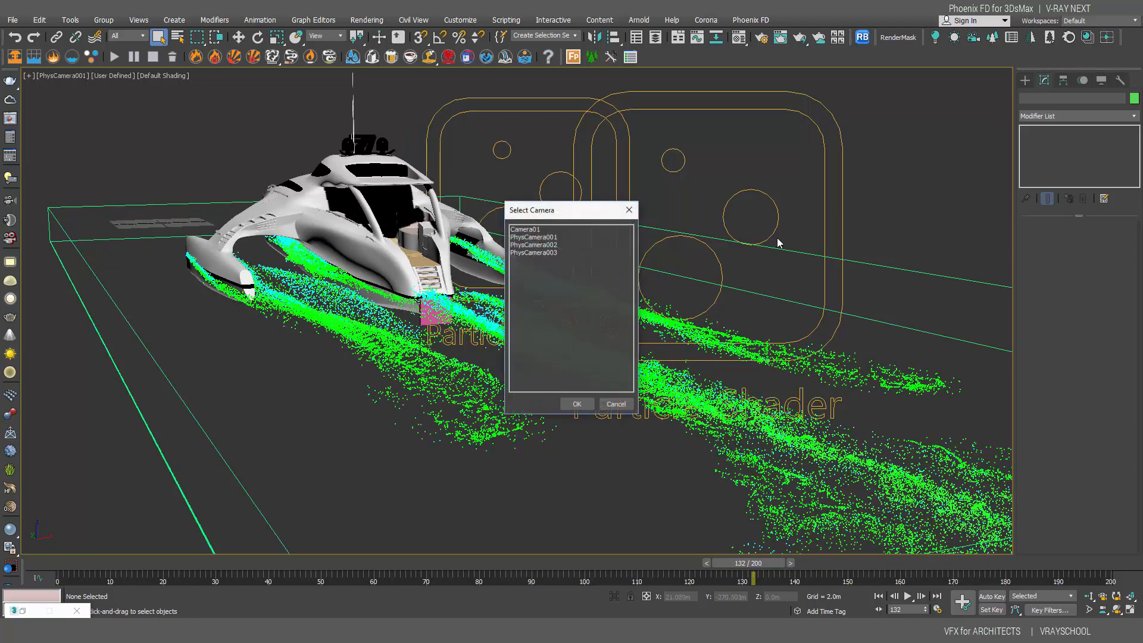
pyautogui.doubleClick(558, 246)
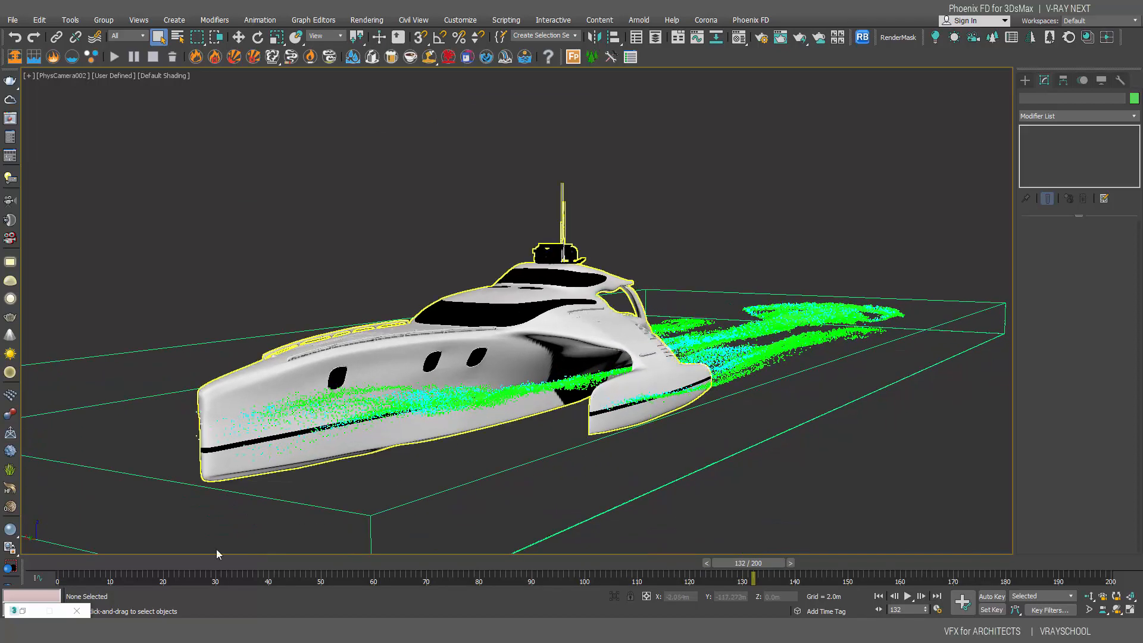
# Scrub the wake simulation to frame 115 in the PhysCamera002 view and check the water material's parameters
pyautogui.click(473, 565)
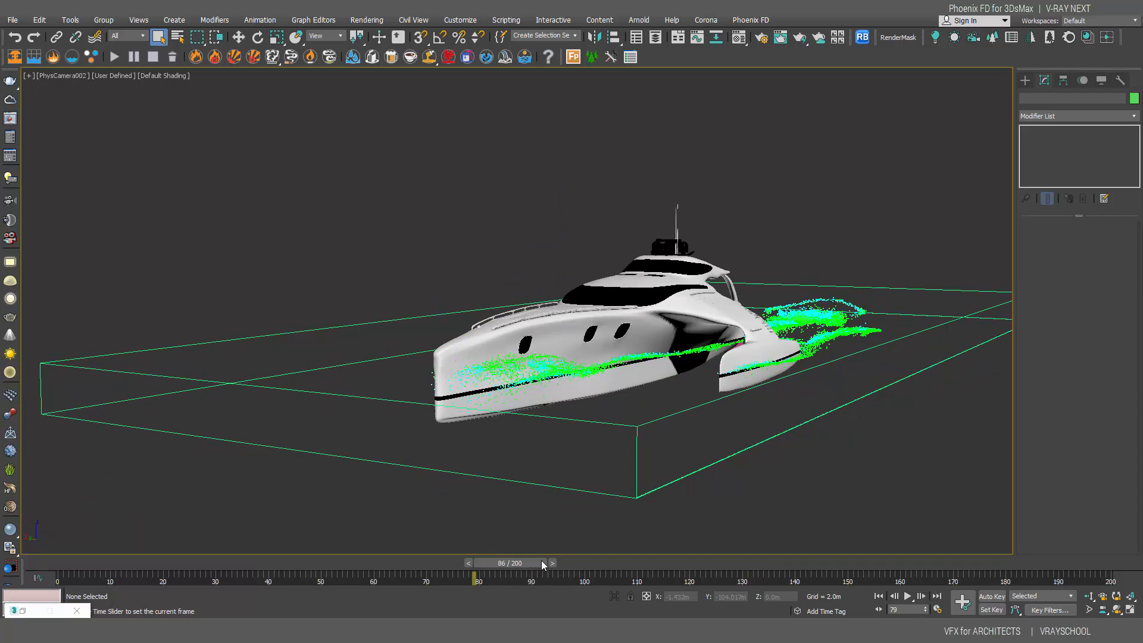
pyautogui.click(552, 564)
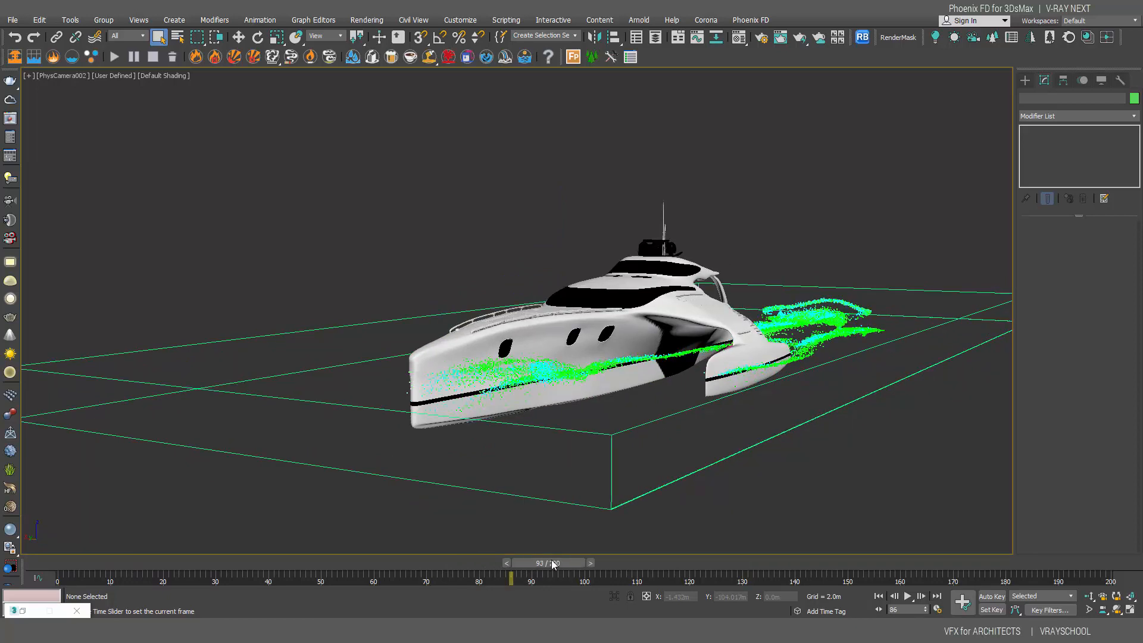
pyautogui.click(655, 563)
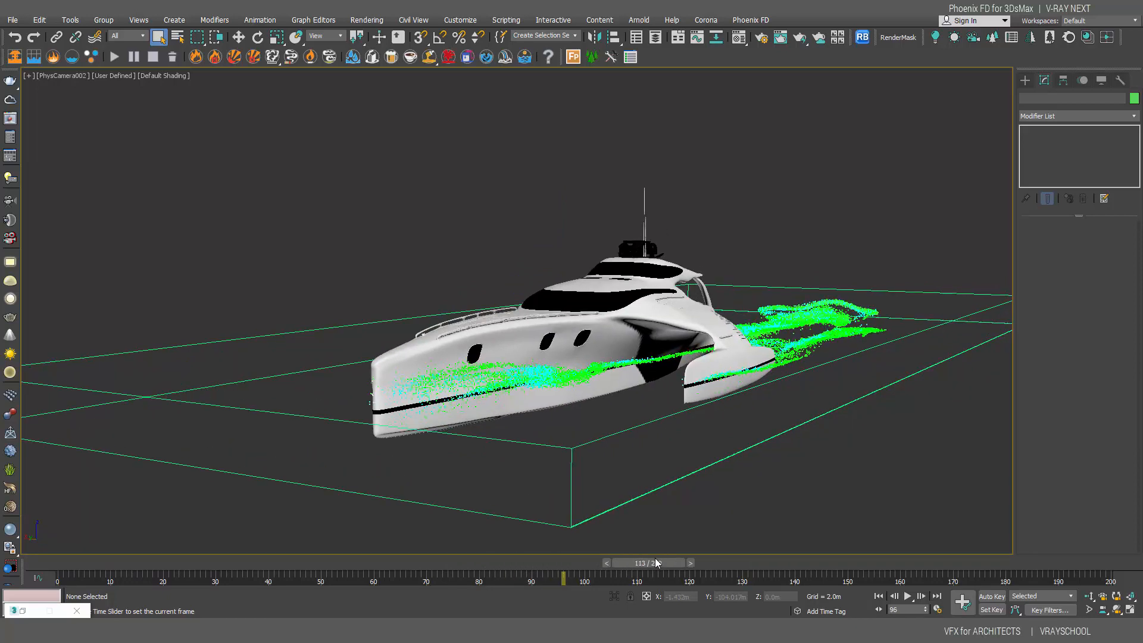
pyautogui.moveTo(655, 559); pyautogui.dragTo(662, 560)
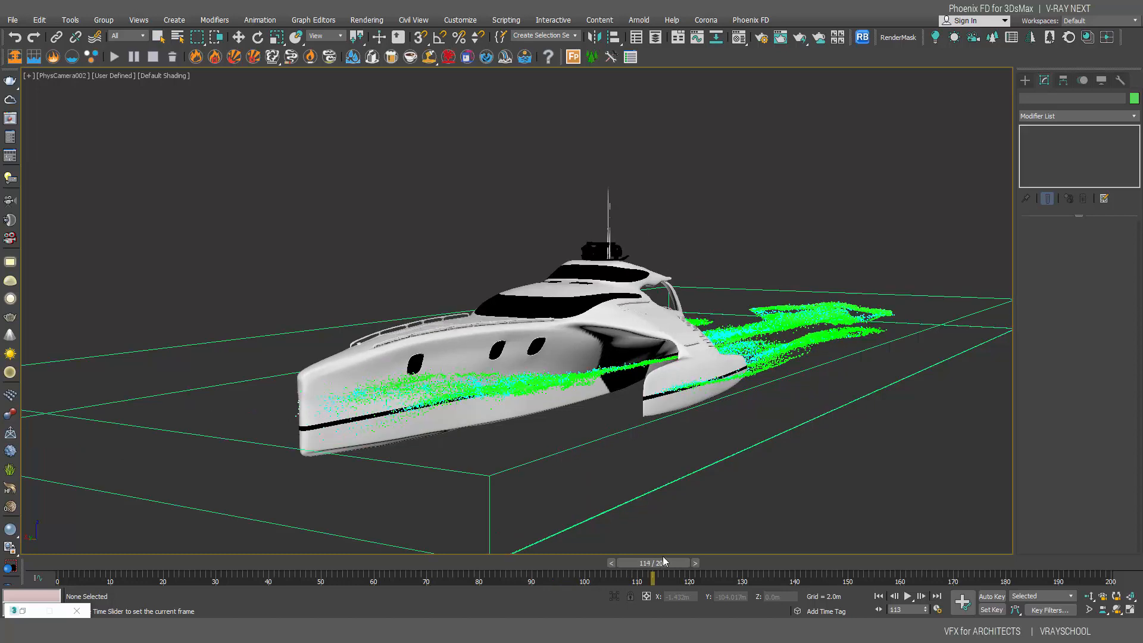
pyautogui.press('.')
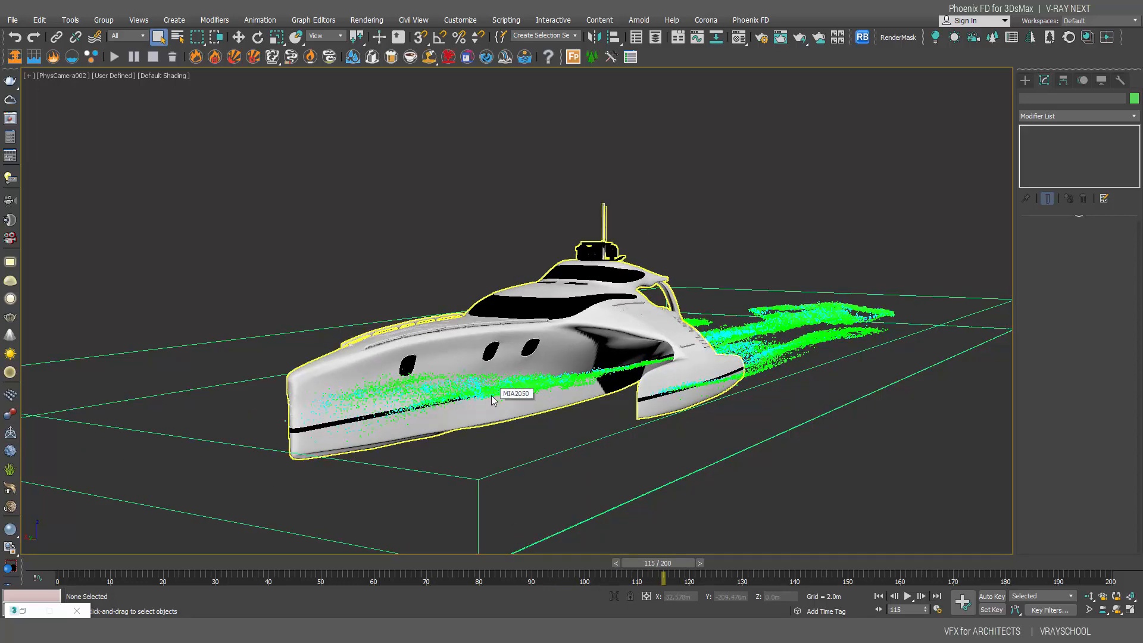
pyautogui.click(739, 38)
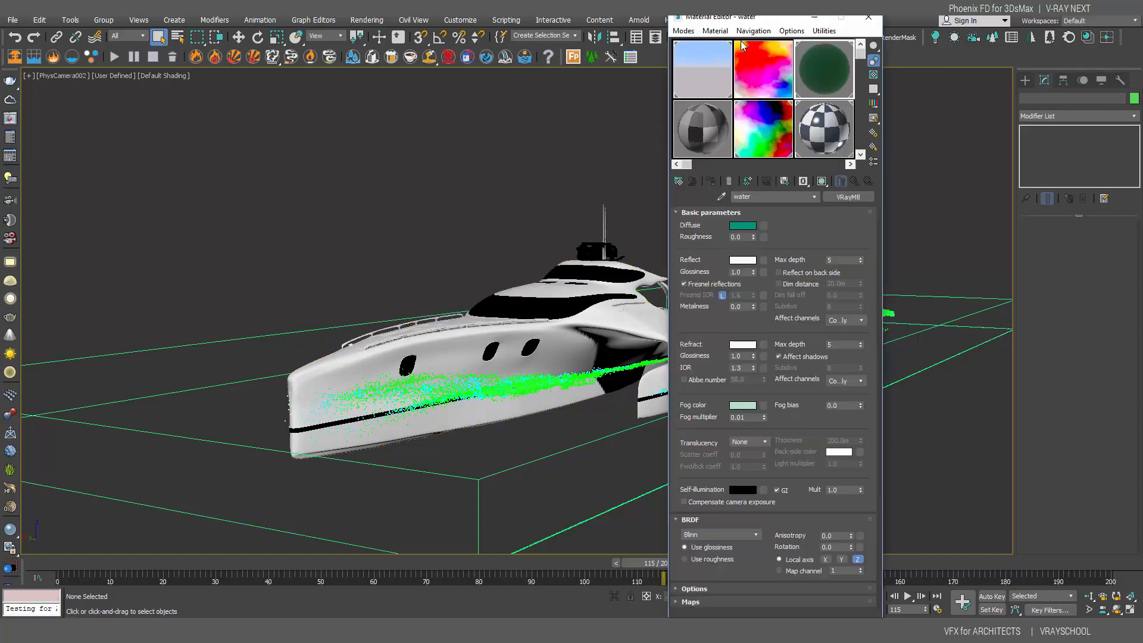
pyautogui.click(869, 18)
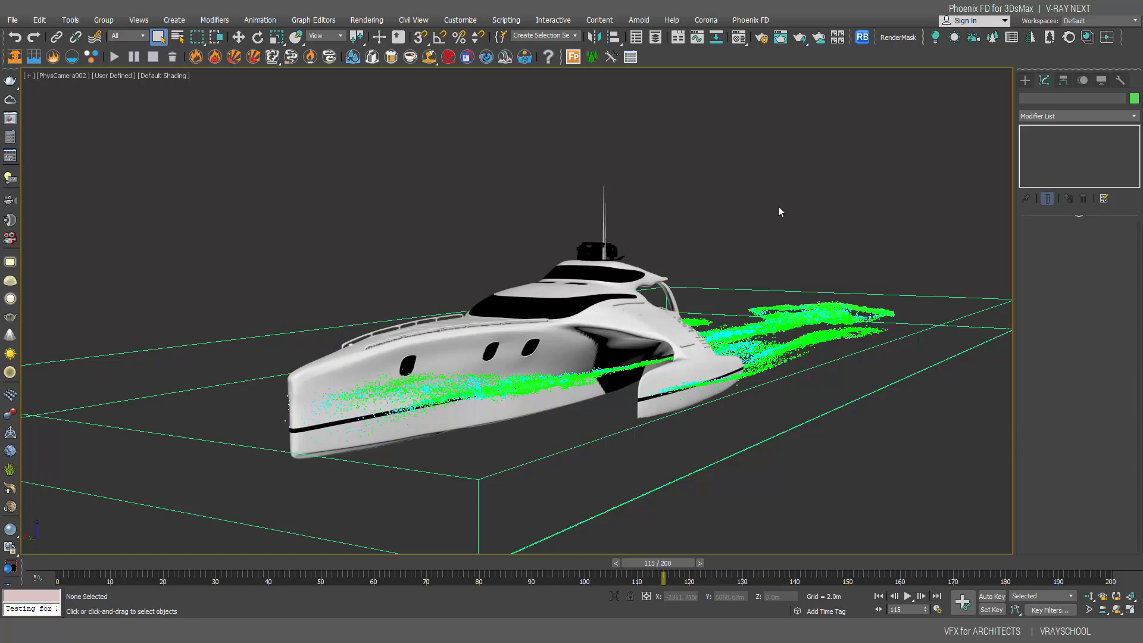
# Switch the viewport to PhysCamera003 and scrub the simulation from frame 10 to frame 194
pyautogui.press('c')
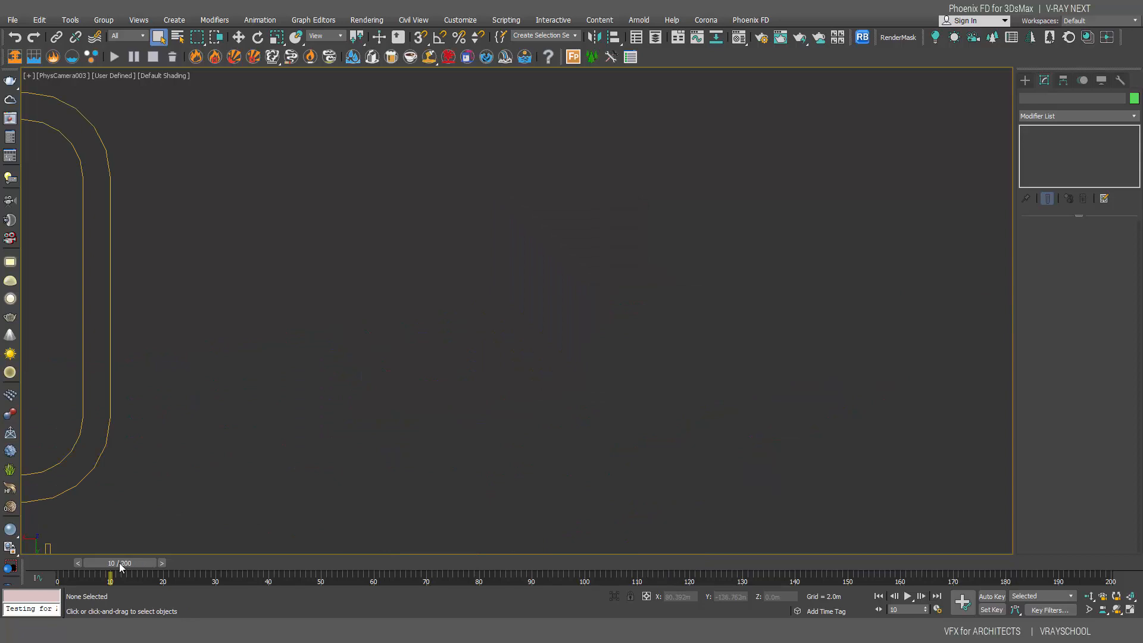
pyautogui.moveTo(120, 567); pyautogui.dragTo(974, 569)
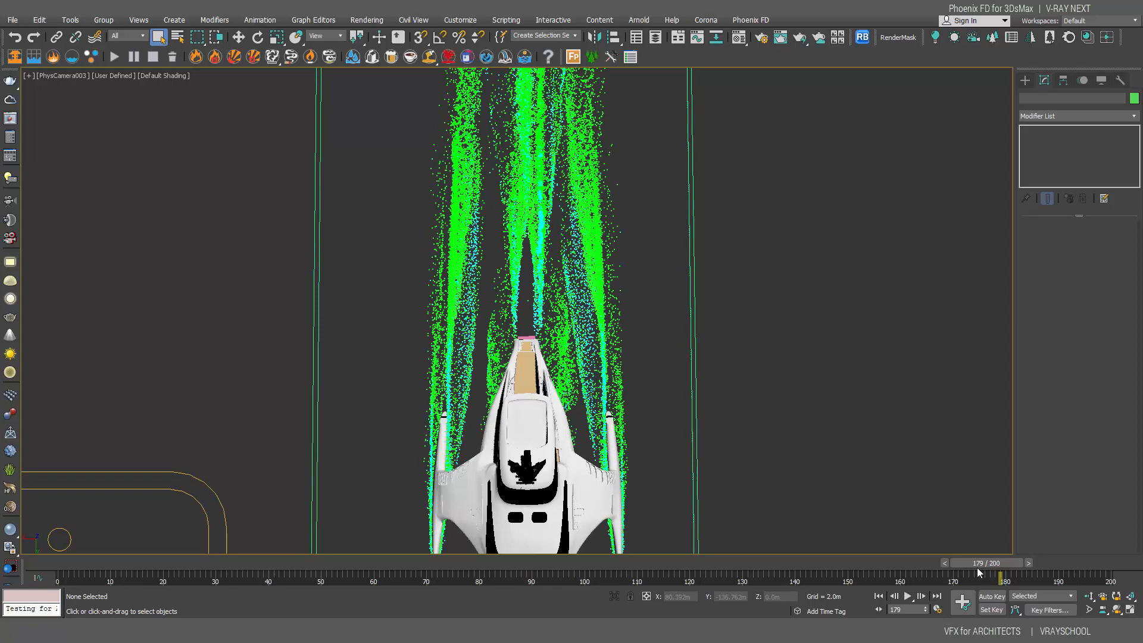
pyautogui.moveTo(986, 574); pyautogui.dragTo(1065, 563)
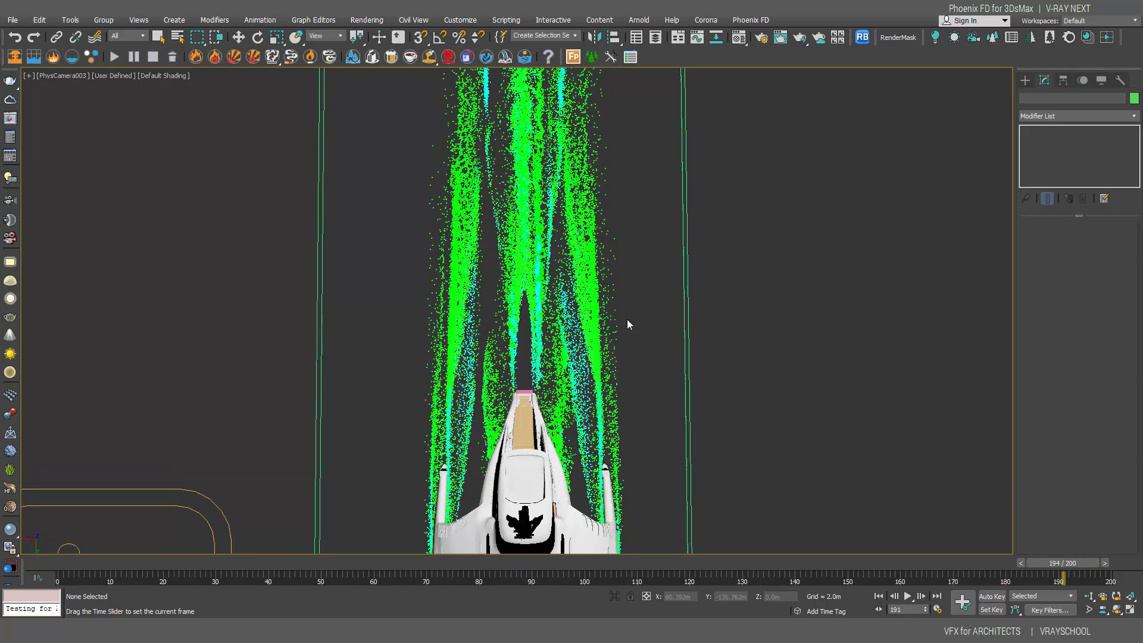
# Create an AVI preview animation of the active time segment from PhysCamera003 at 50 percent of output size
pyautogui.click(12, 20)
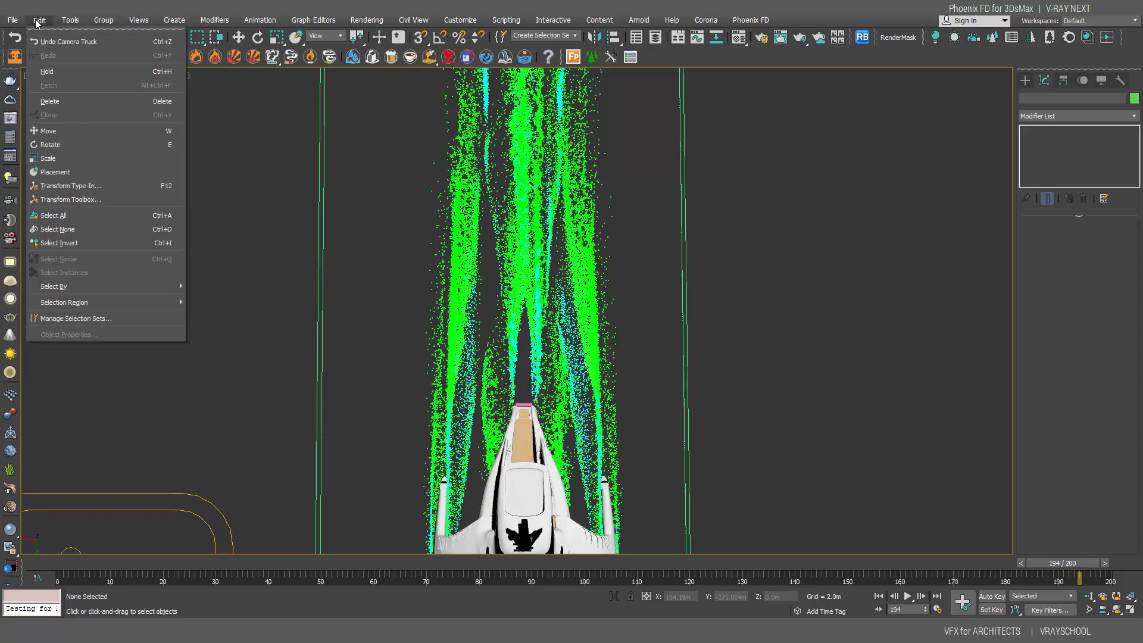
pyautogui.moveTo(67, 22)
pyautogui.moveTo(131, 381)
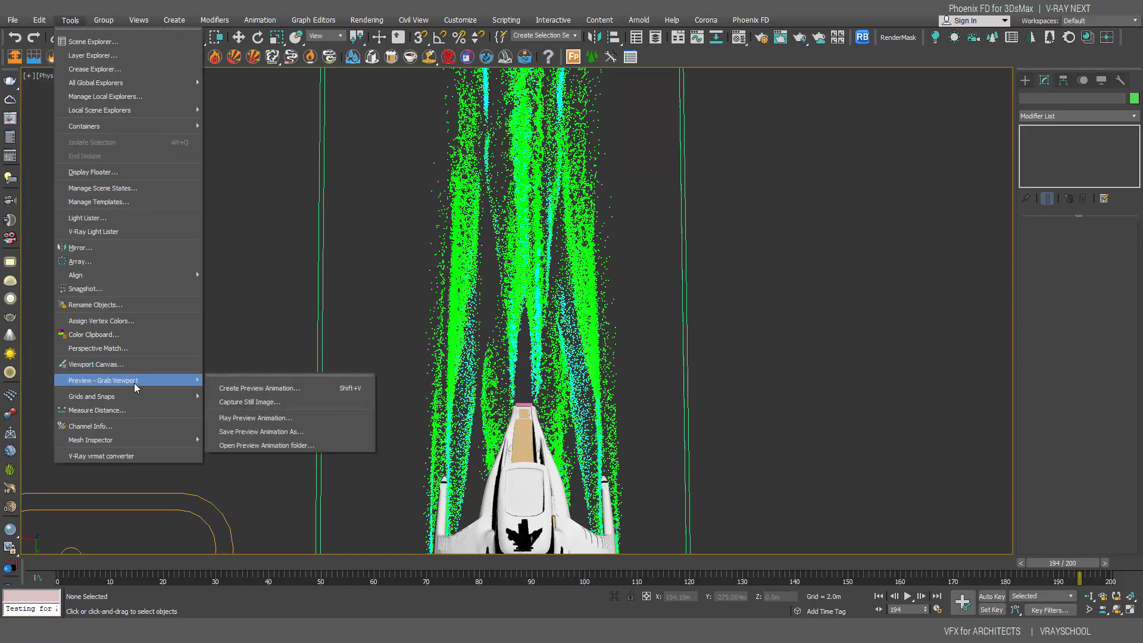
pyautogui.click(298, 389)
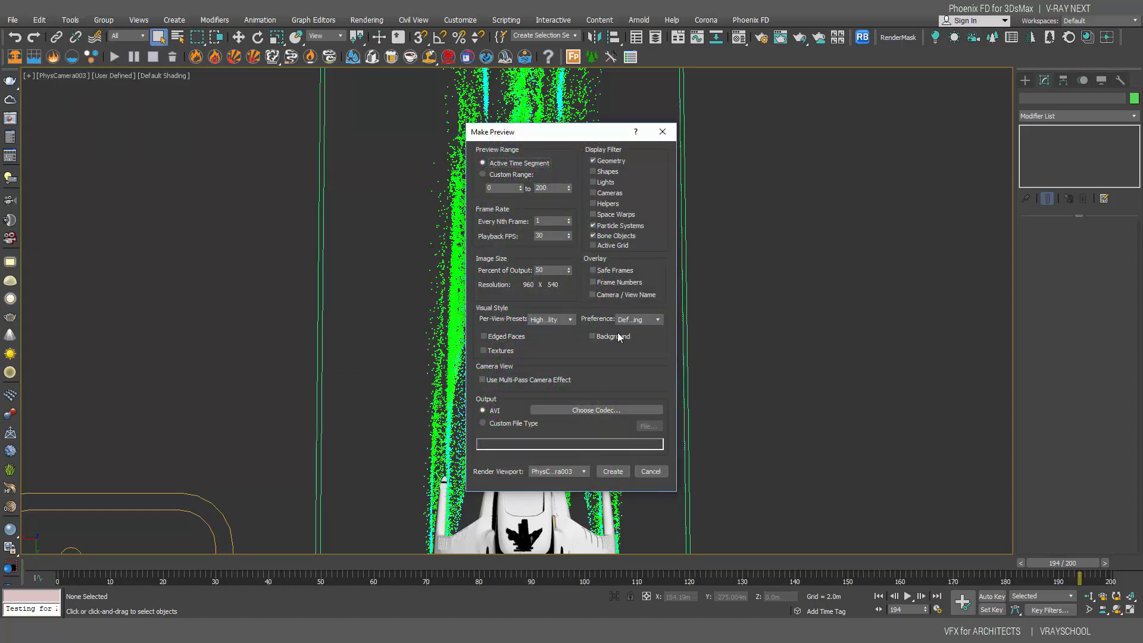
pyautogui.click(613, 472)
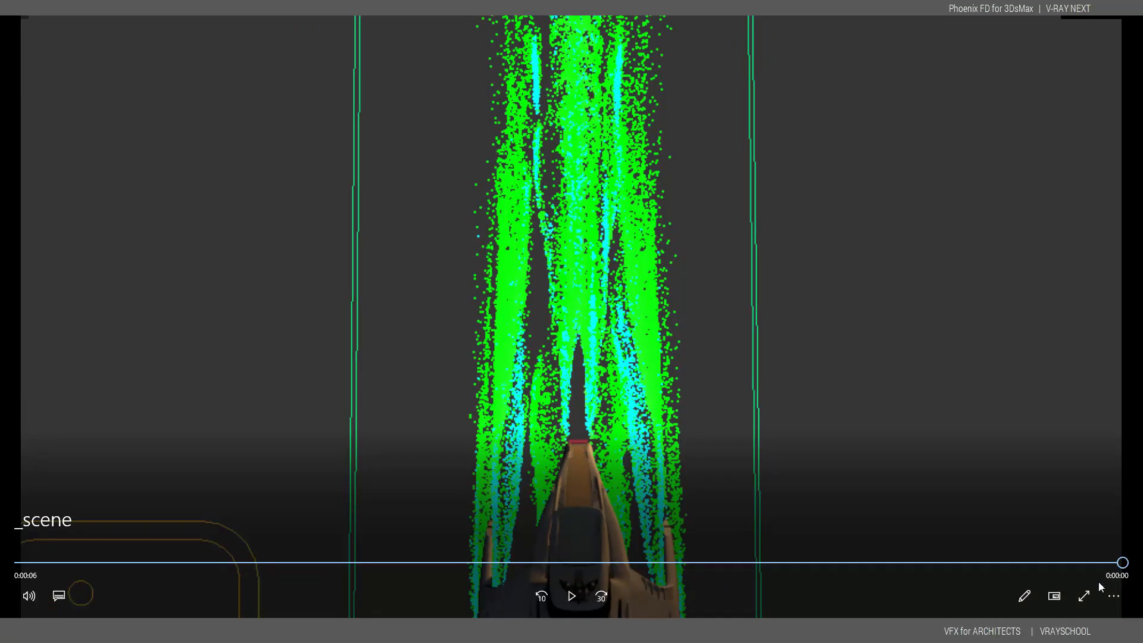
# Adjust the playback options and replay the preview animation in the media player
pyautogui.click(1113, 596)
pyautogui.click(1072, 530)
pyautogui.click(569, 595)
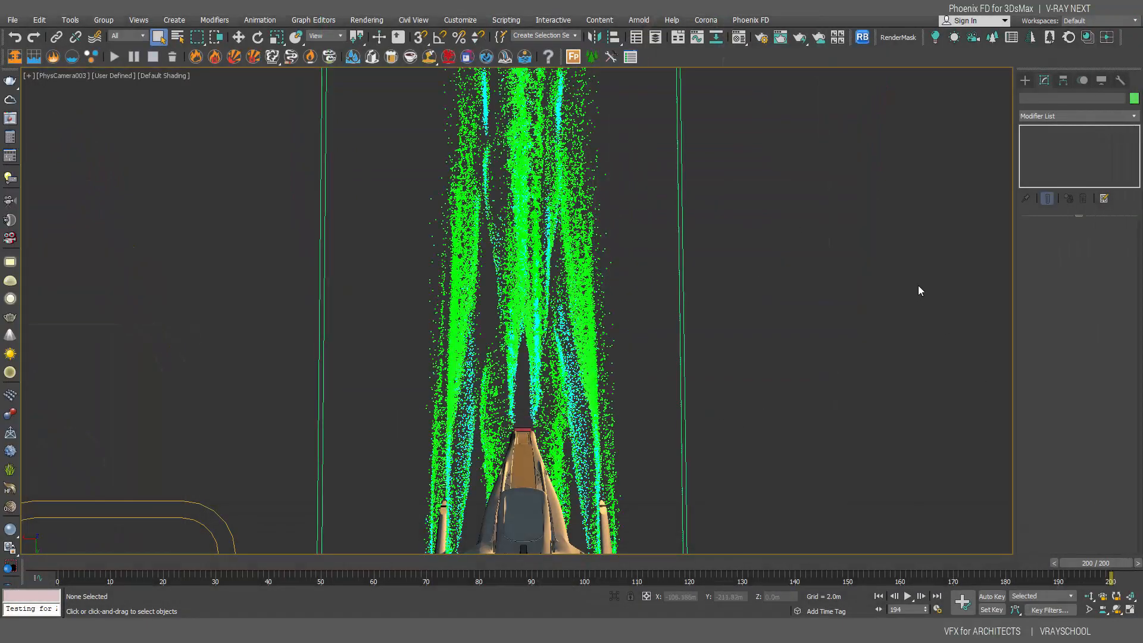
# Set the render output to a PNG file named Adastra_animation_top in the ADASTRA folder
pyautogui.click(764, 38)
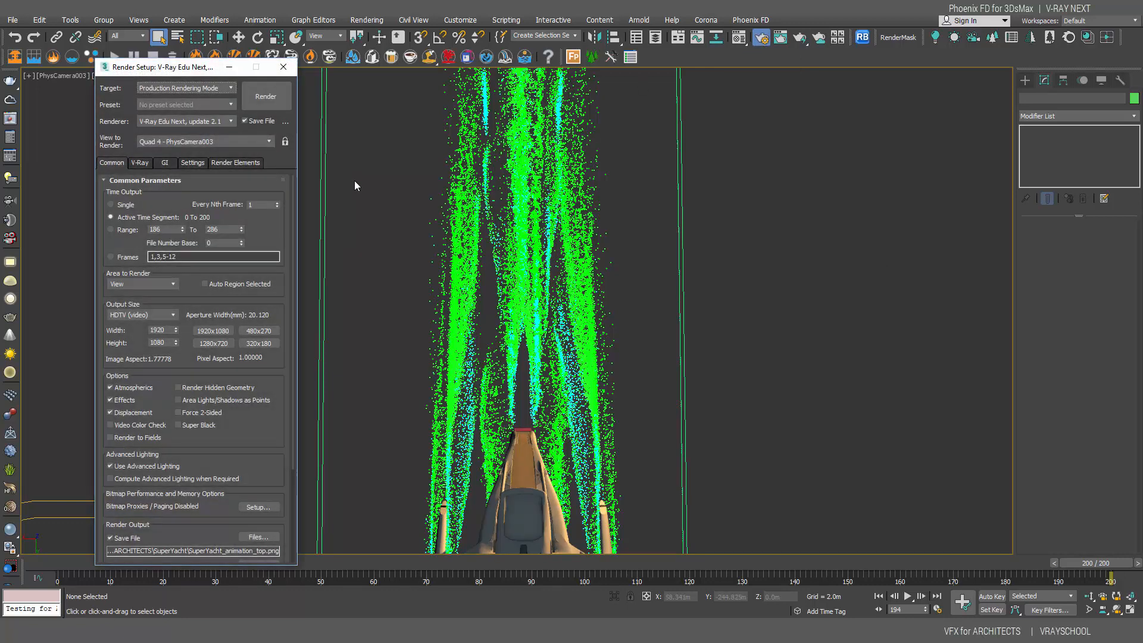
pyautogui.click(262, 537)
pyautogui.write('adastra')
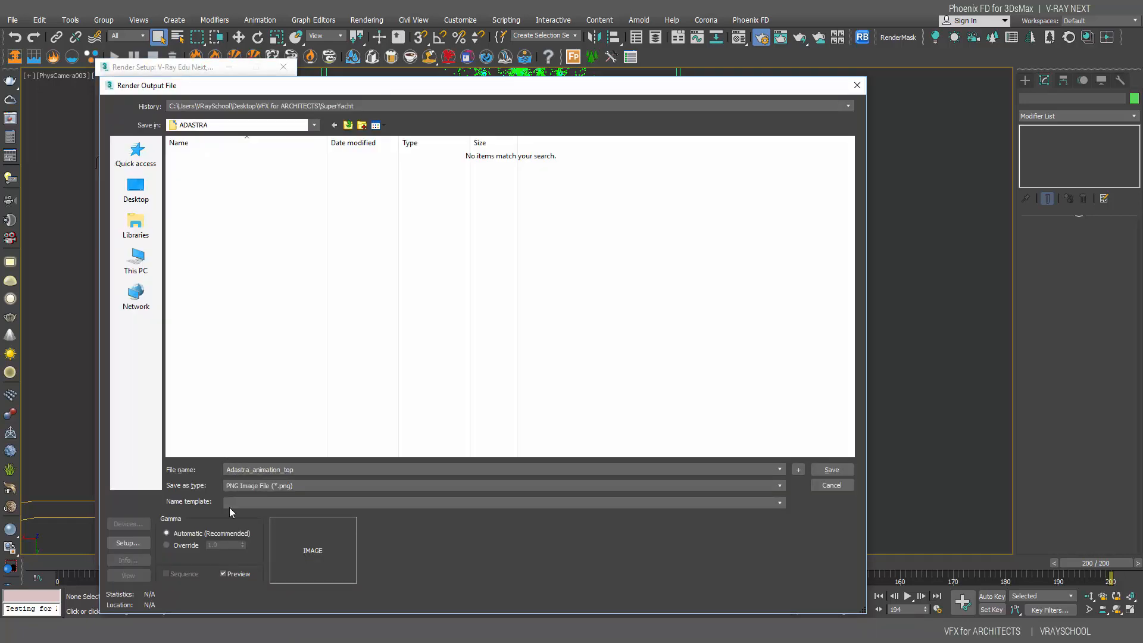
pyautogui.click(832, 470)
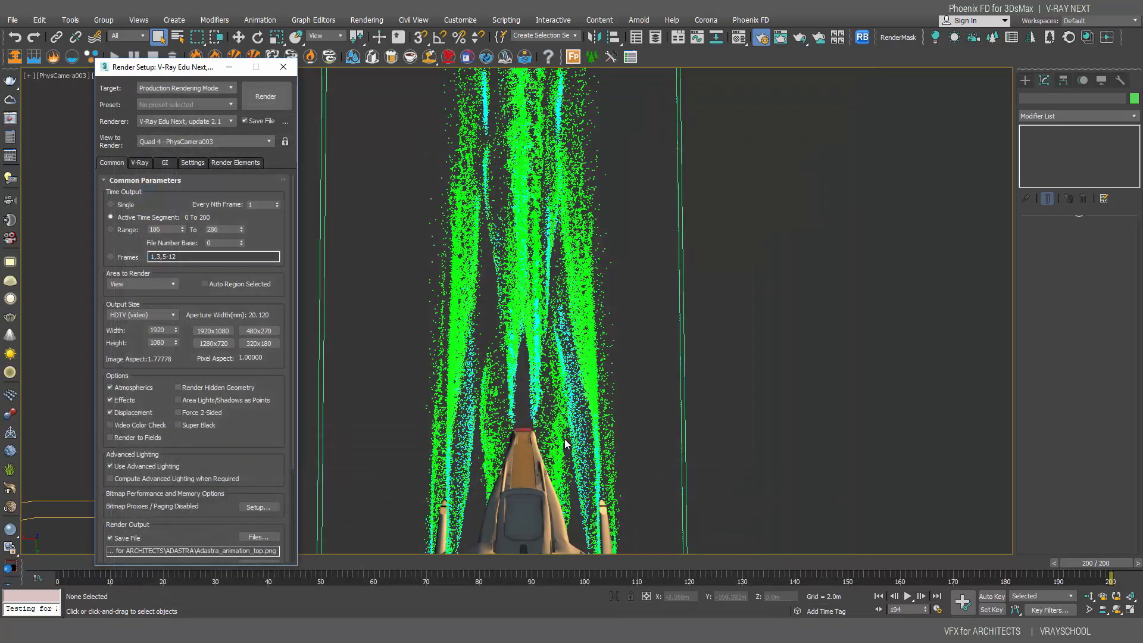
# Render a single frame from PhysCamera003 and inspect the yacht and its wake in the rendered image
pyautogui.click(113, 206)
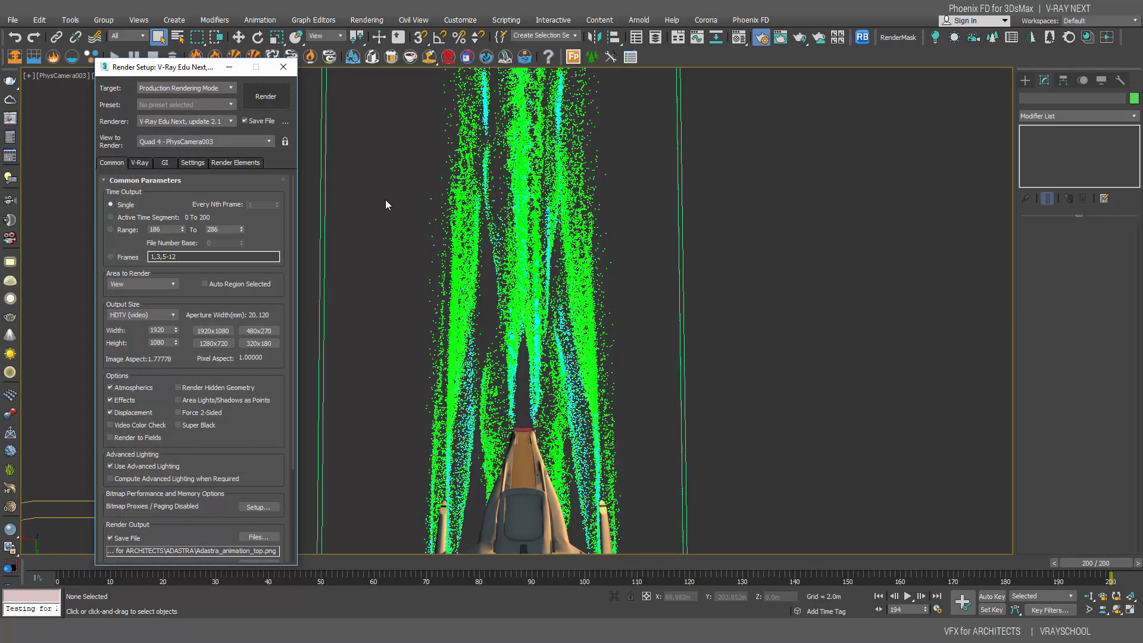
pyautogui.click(279, 99)
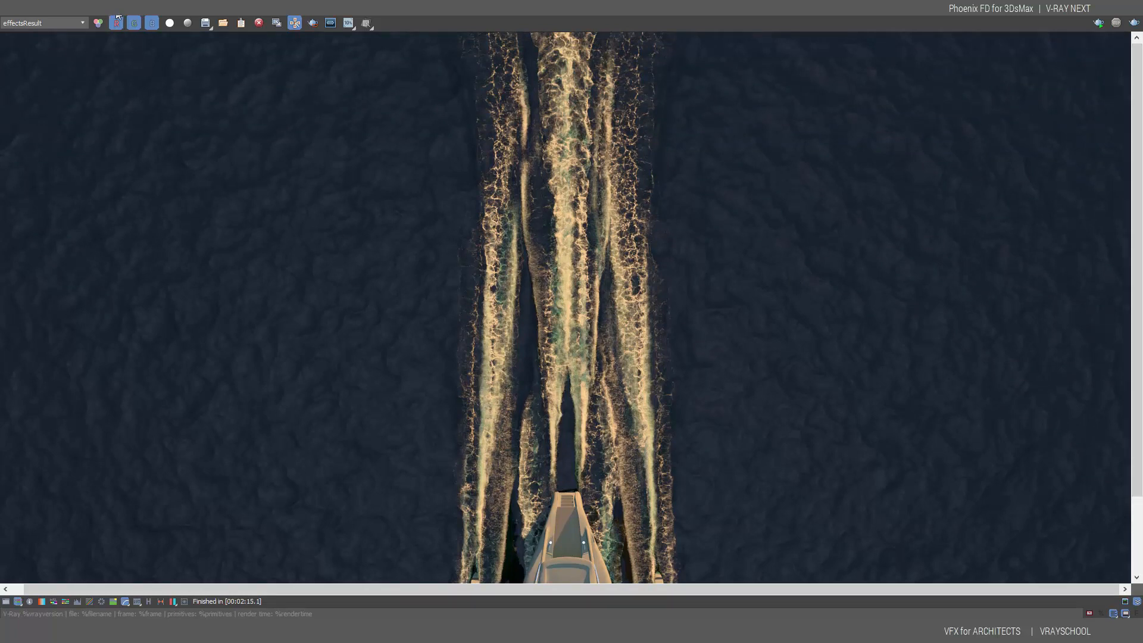
pyautogui.moveTo(1138, 340); pyautogui.dragTo(1137, 415)
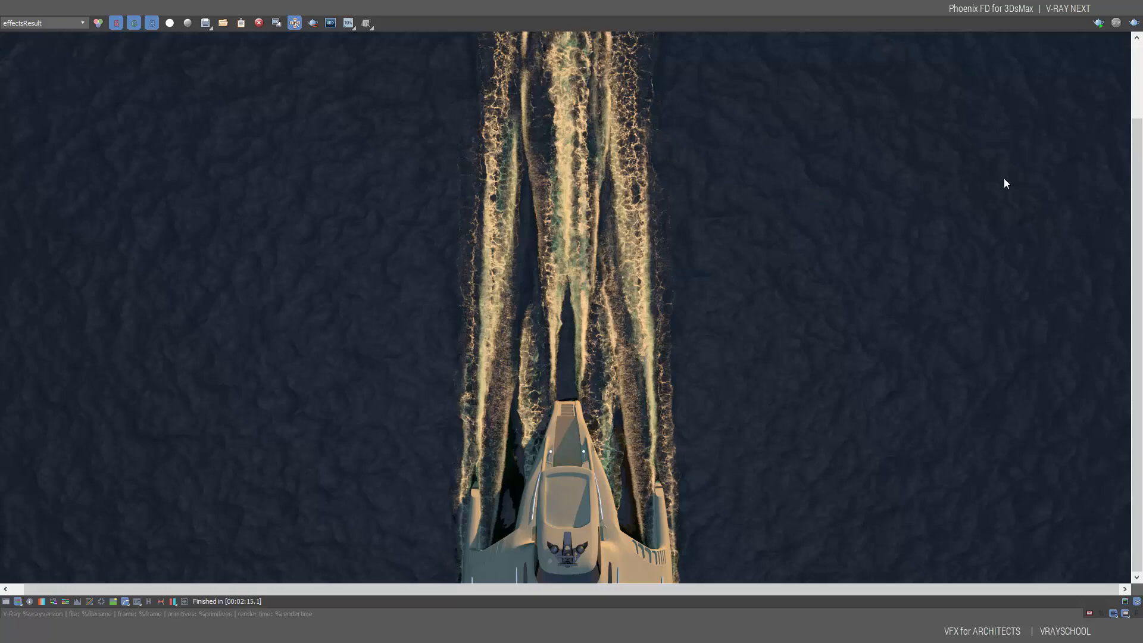
pyautogui.click(1130, 6)
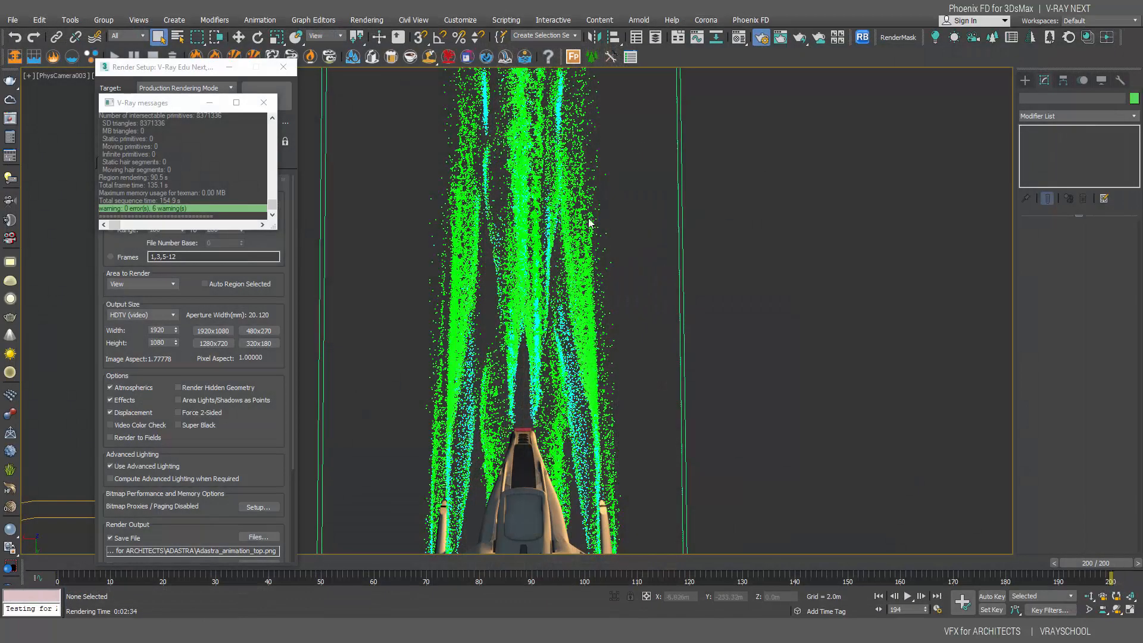
# Switch the viewport to PhysCamera001 and close the render settings and V-Ray messages
pyautogui.press('c')
pyautogui.click(549, 230)
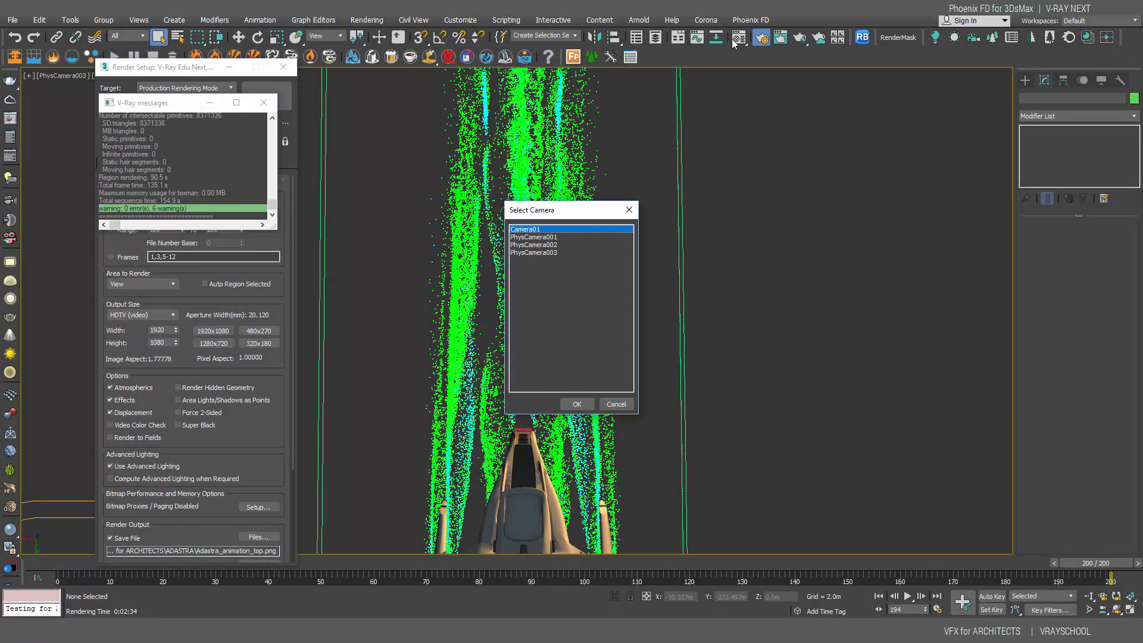
pyautogui.doubleClick(557, 253)
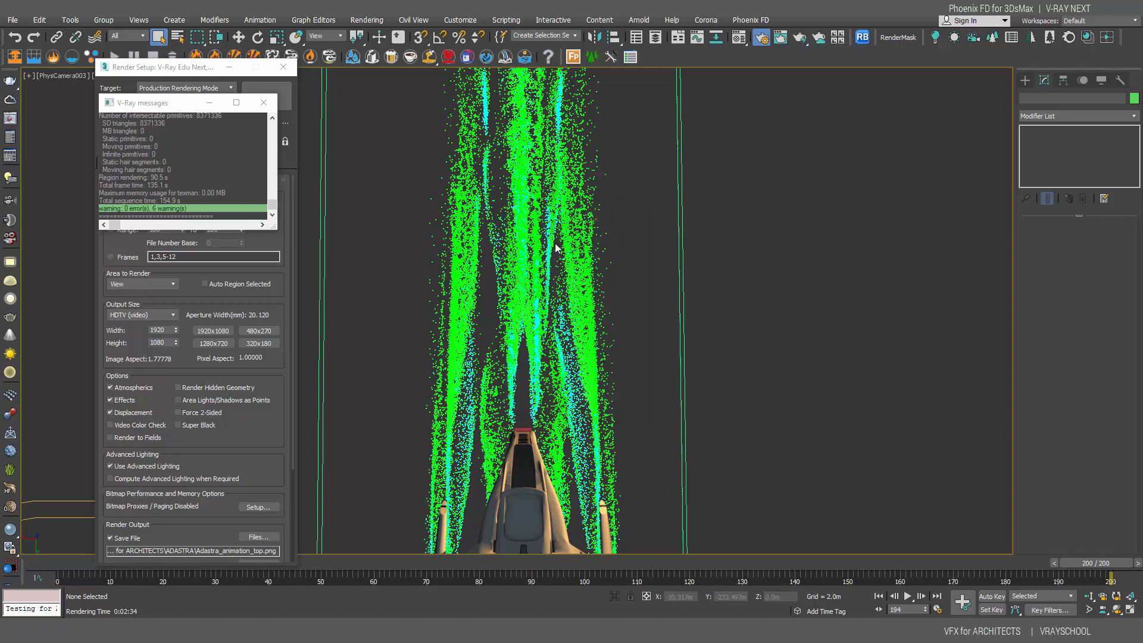
pyautogui.press('c')
pyautogui.doubleClick(556, 249)
pyautogui.press('c')
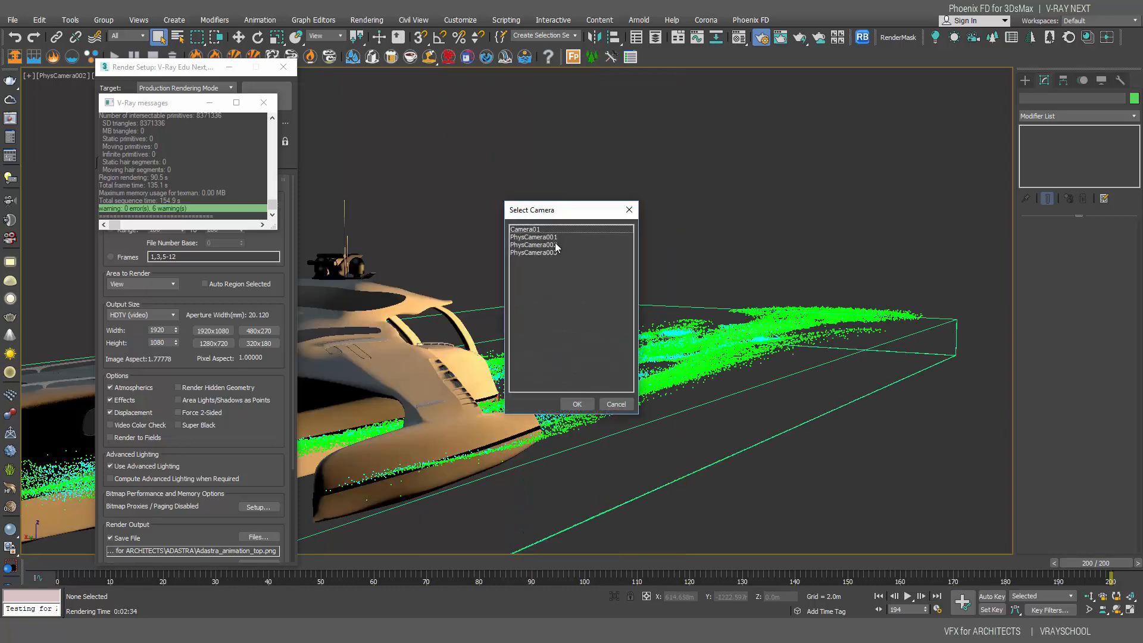
pyautogui.doubleClick(557, 238)
pyautogui.click(284, 66)
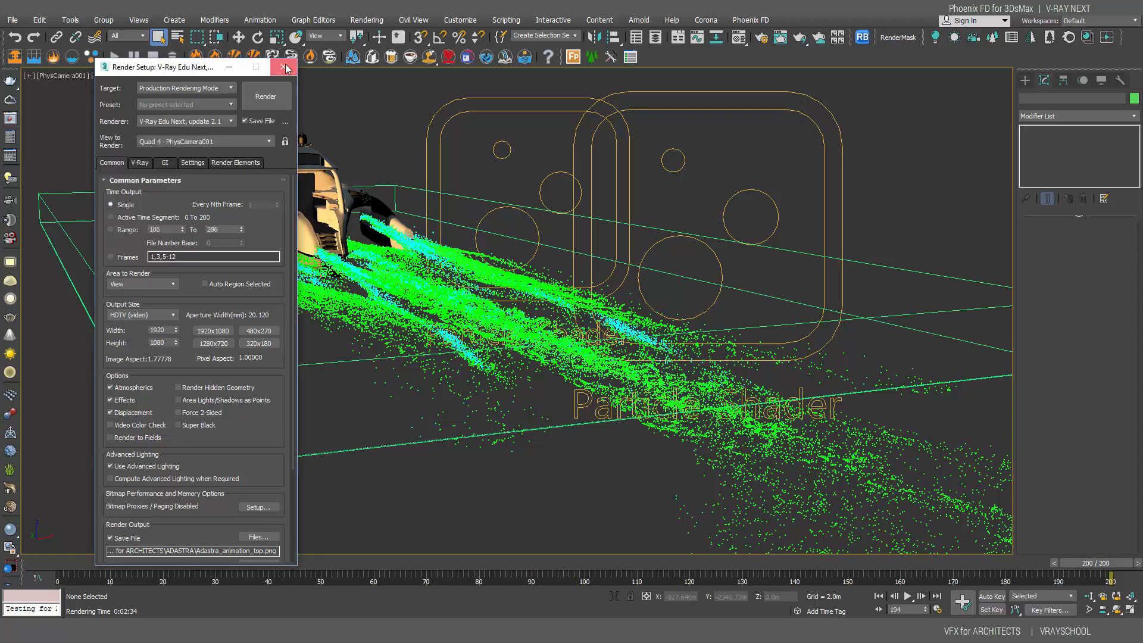
pyautogui.click(284, 67)
pyautogui.click(271, 110)
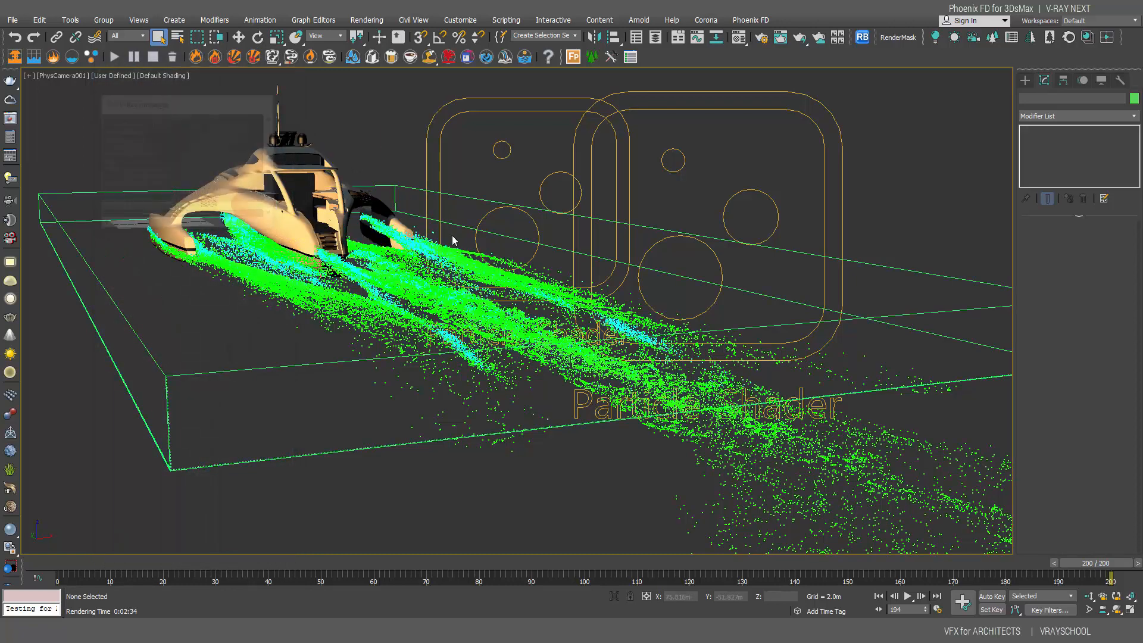
pyautogui.press('c')
pyautogui.click(617, 405)
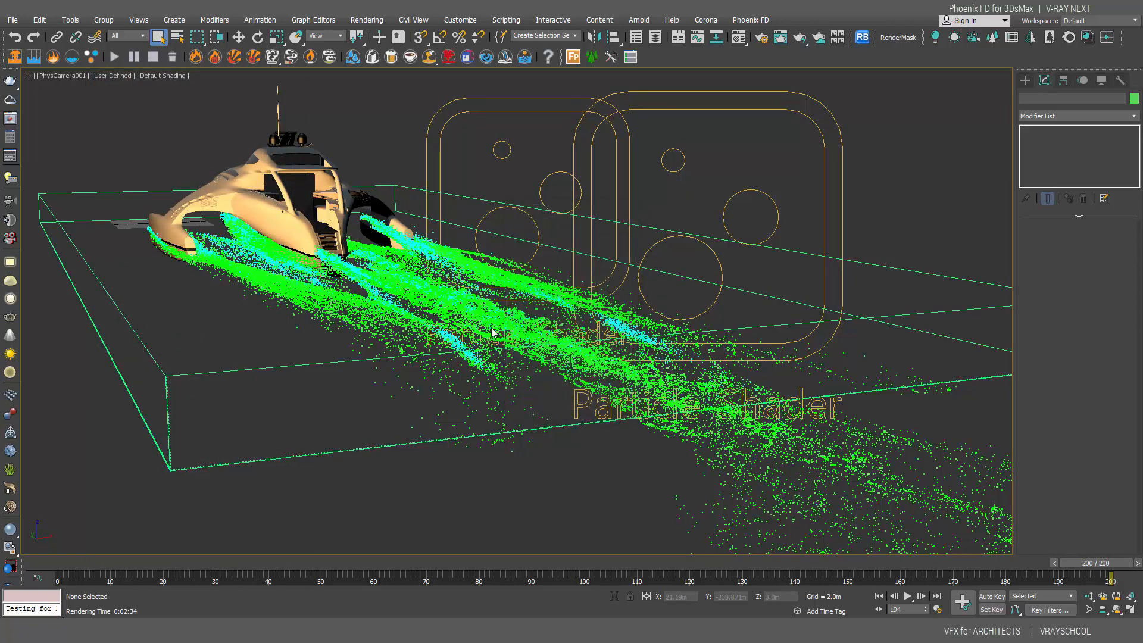
# Pan and orbit PhysCamera001 to reframe the yacht and its wake from a closer rear three-quarter angle
pyautogui.moveTo(462, 294); pyautogui.dragTo(495, 288, button='middle')
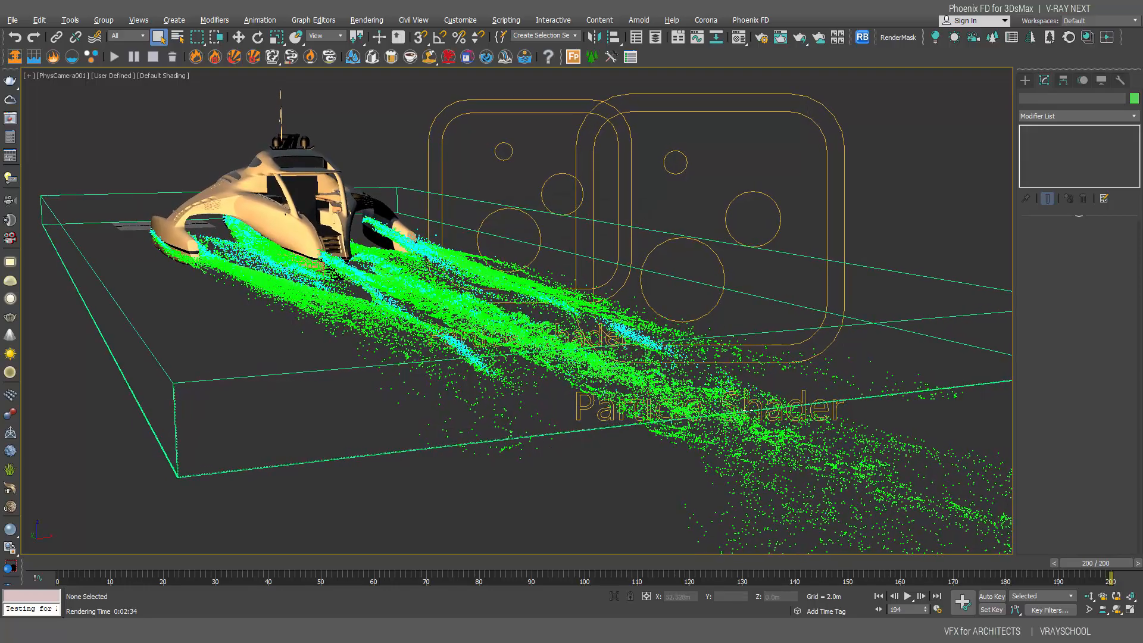
pyautogui.moveTo(655, 396)
pyautogui.mouseDown(button='middle')
pyautogui.moveTo(709, 411)
pyautogui.moveTo(666, 398)
pyautogui.mouseUp(button='middle')
pyautogui.click(1117, 610)
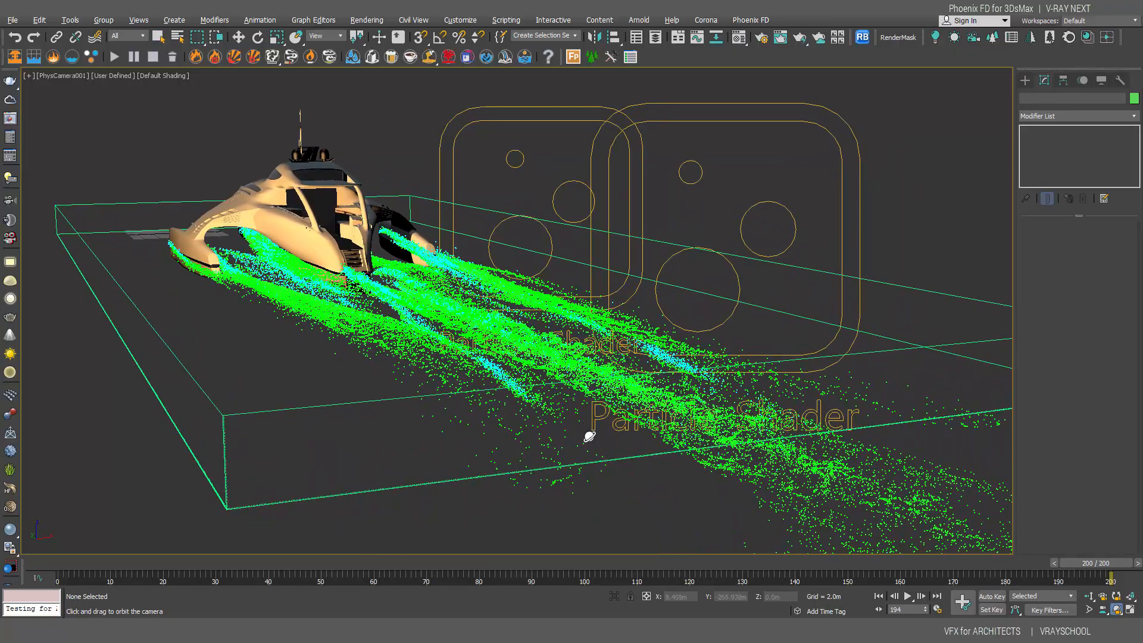
pyautogui.moveTo(589, 437); pyautogui.dragTo(604, 434)
pyautogui.moveTo(605, 434); pyautogui.dragTo(449, 434, button='middle')
pyautogui.moveTo(449, 434)
pyautogui.mouseDown()
pyautogui.moveTo(433, 446)
pyautogui.moveTo(460, 434)
pyautogui.moveTo(458, 418)
pyautogui.mouseUp()
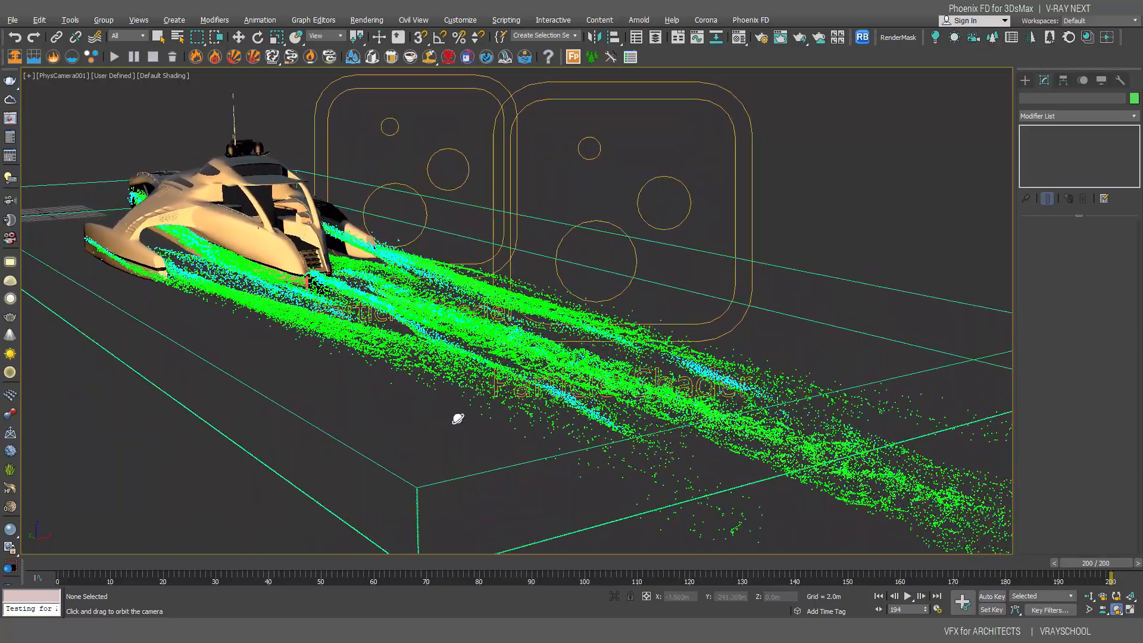
pyautogui.moveTo(457, 418)
pyautogui.mouseDown(button='middle')
pyautogui.moveTo(459, 408)
pyautogui.moveTo(447, 420)
pyautogui.mouseUp(button='middle')
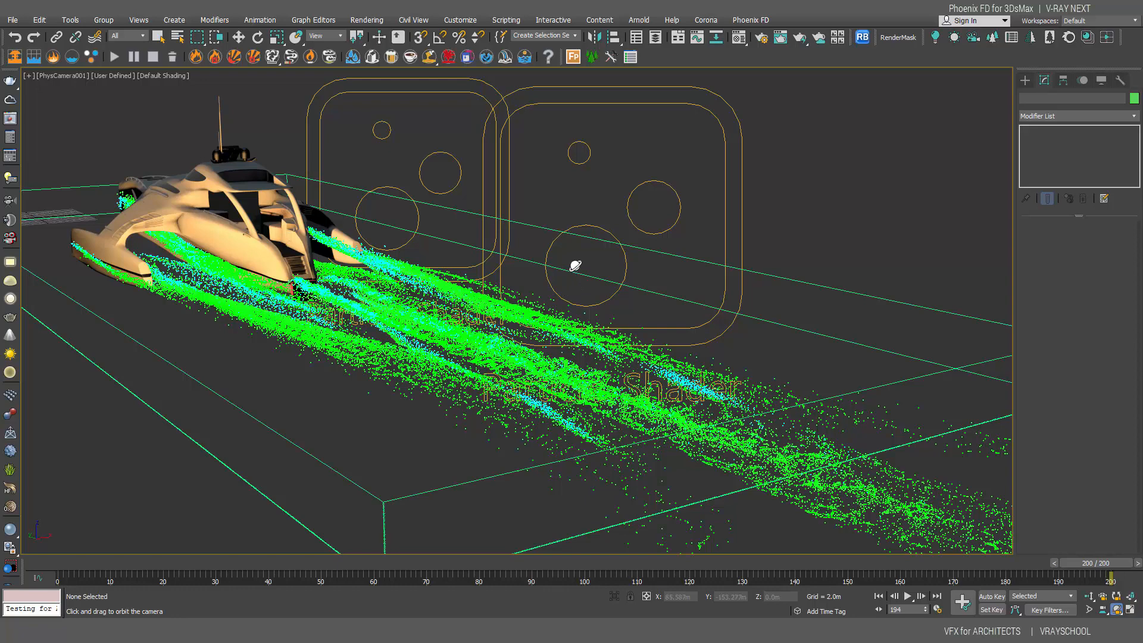
# Sample the yacht's multi/sub-object material from the model into the material editor
pyautogui.click(739, 39)
pyautogui.click(708, 151)
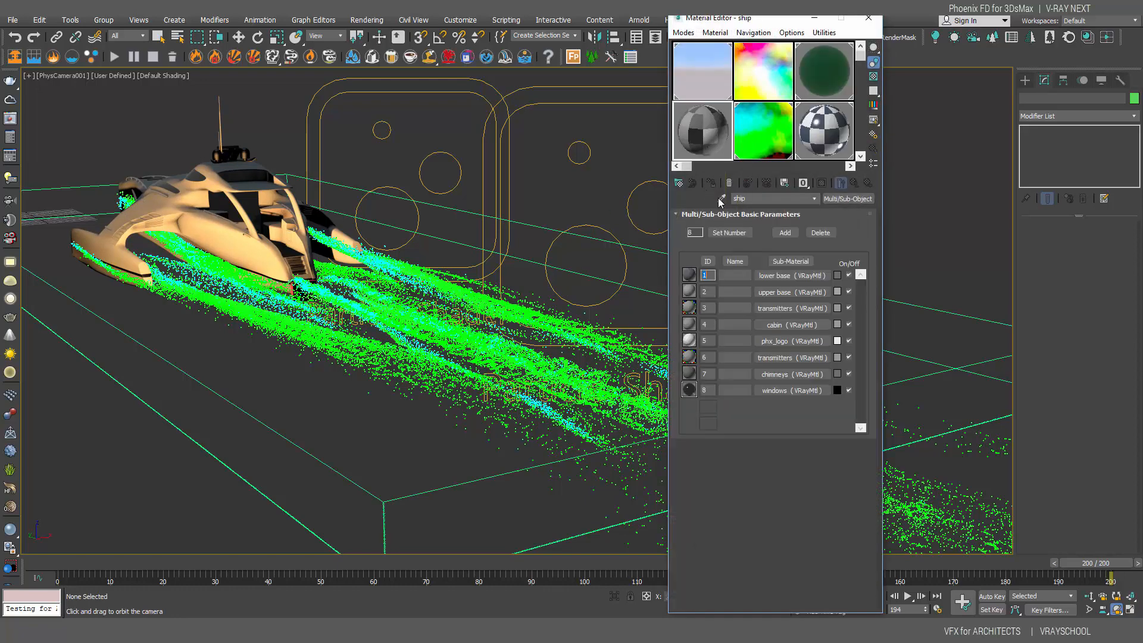
pyautogui.click(178, 196)
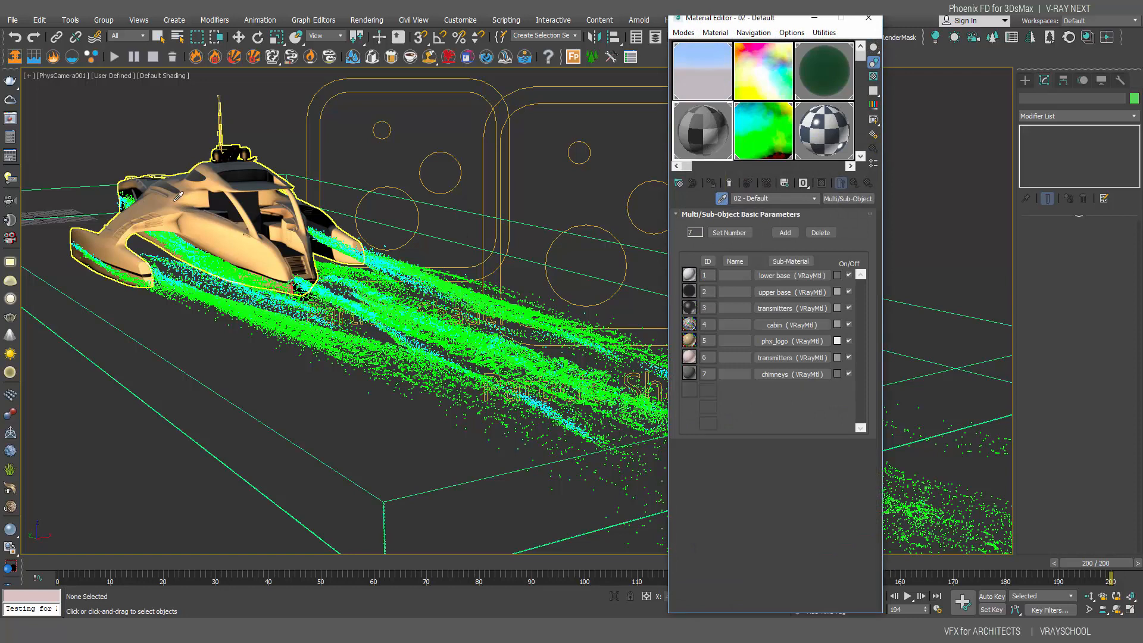
# Replace Material 1 of the lower base's NanoBling blend material with a VRayCarPaintMtl
pyautogui.click(788, 275)
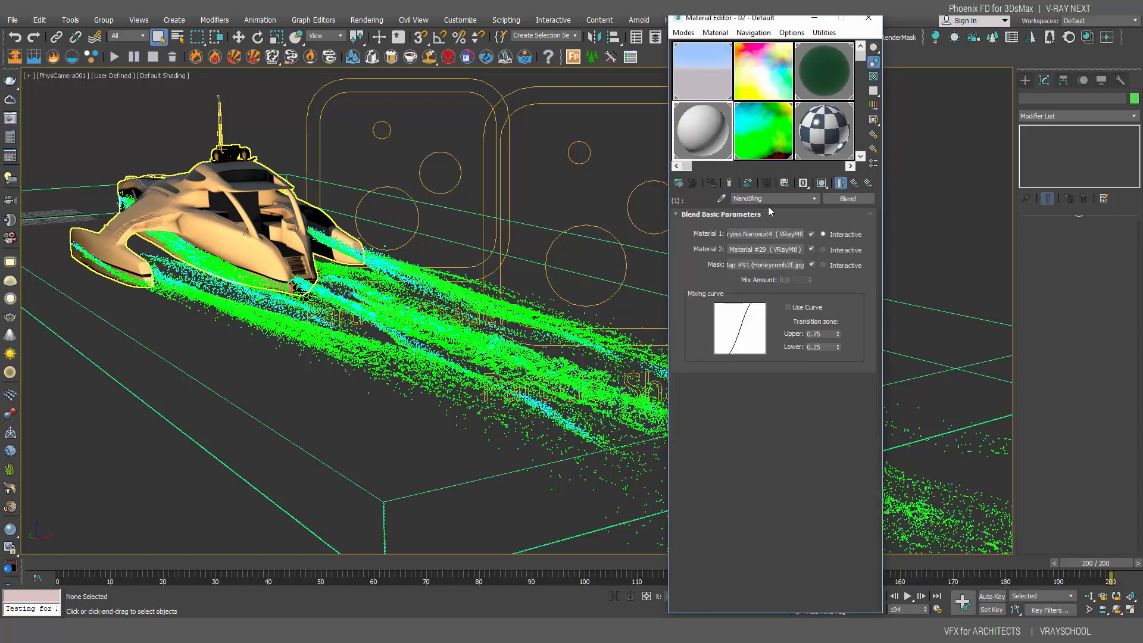
pyautogui.moveTo(785, 232); pyautogui.dragTo(782, 269)
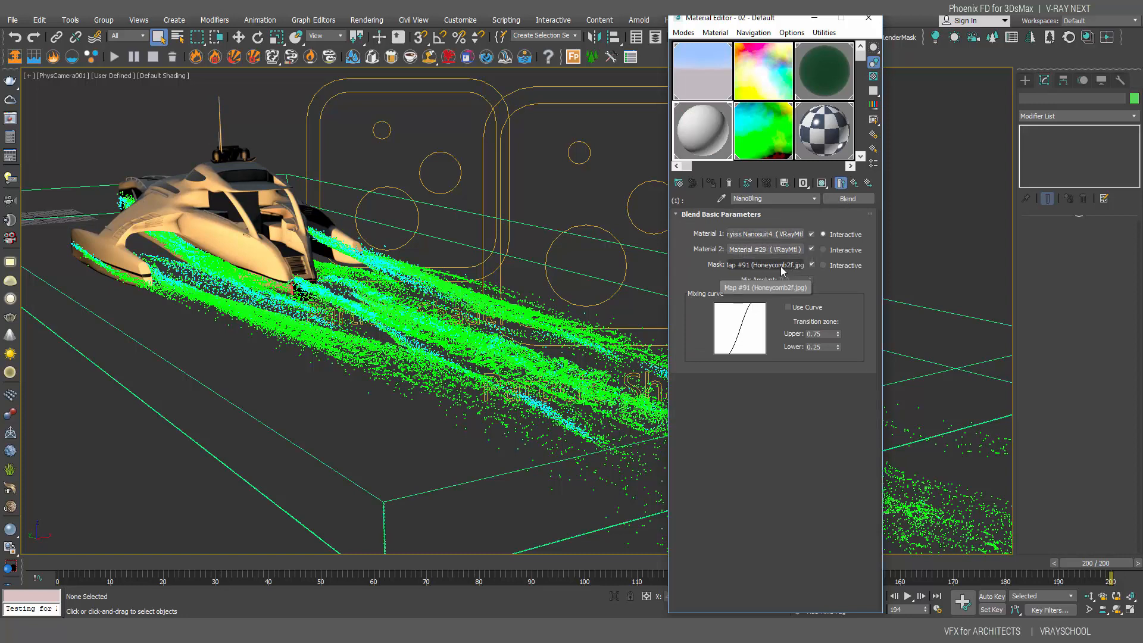
pyautogui.click(779, 235)
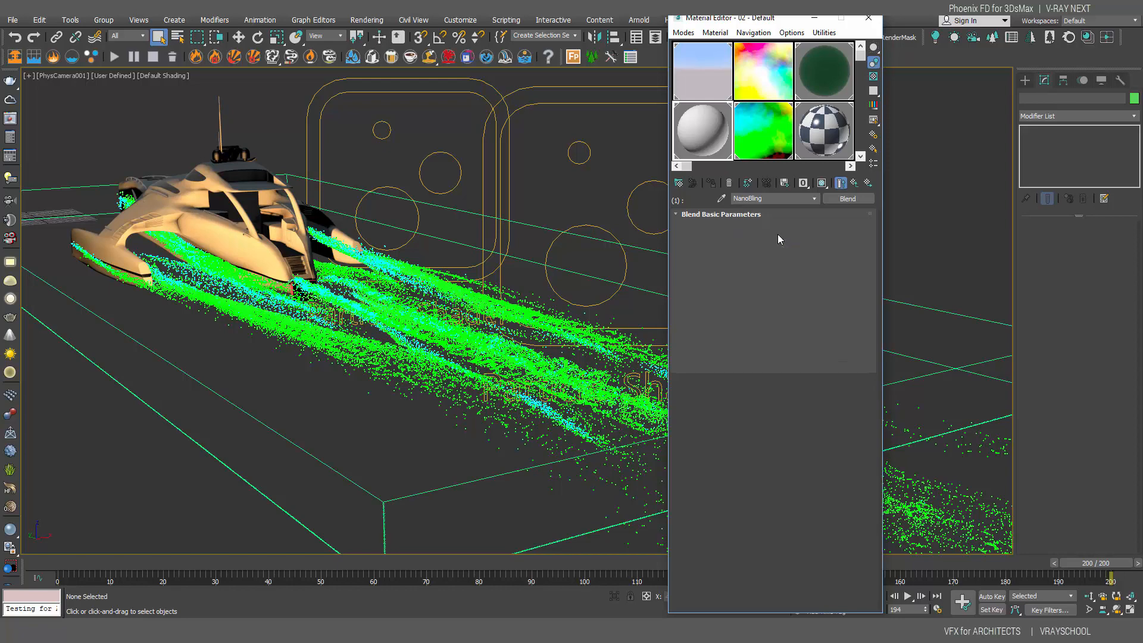
pyautogui.click(844, 199)
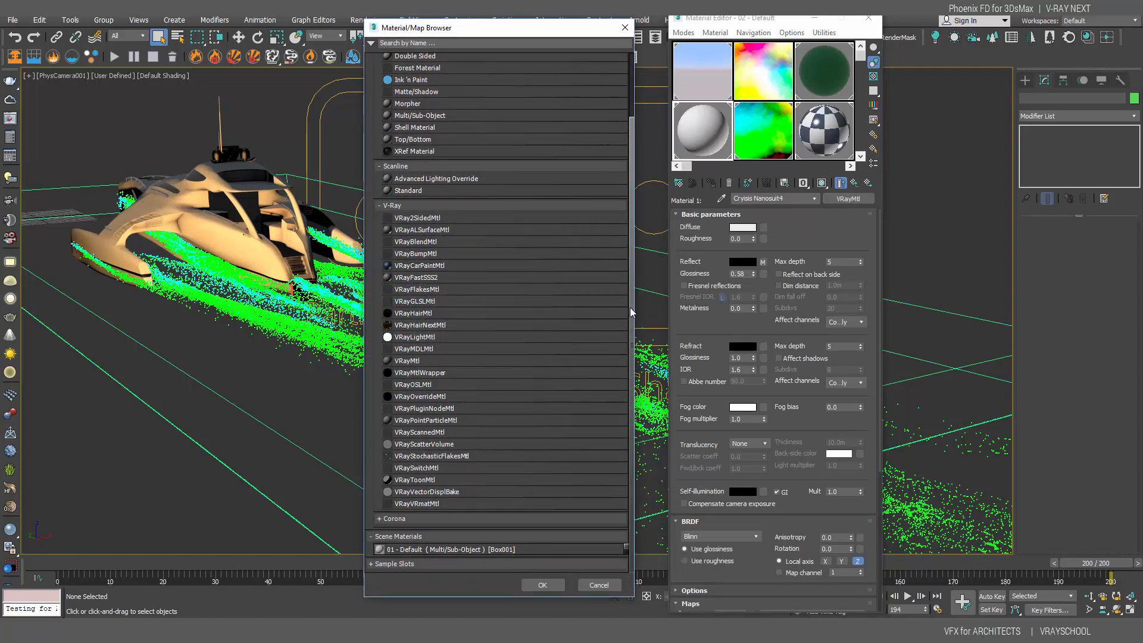
pyautogui.moveTo(634, 309); pyautogui.dragTo(633, 291)
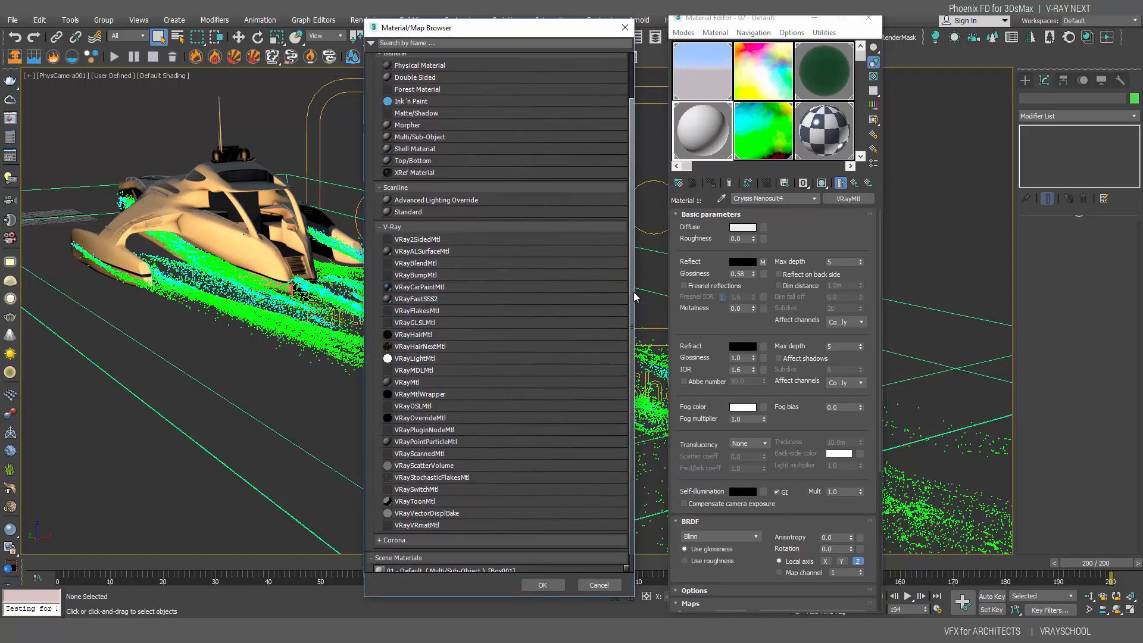
pyautogui.doubleClick(425, 287)
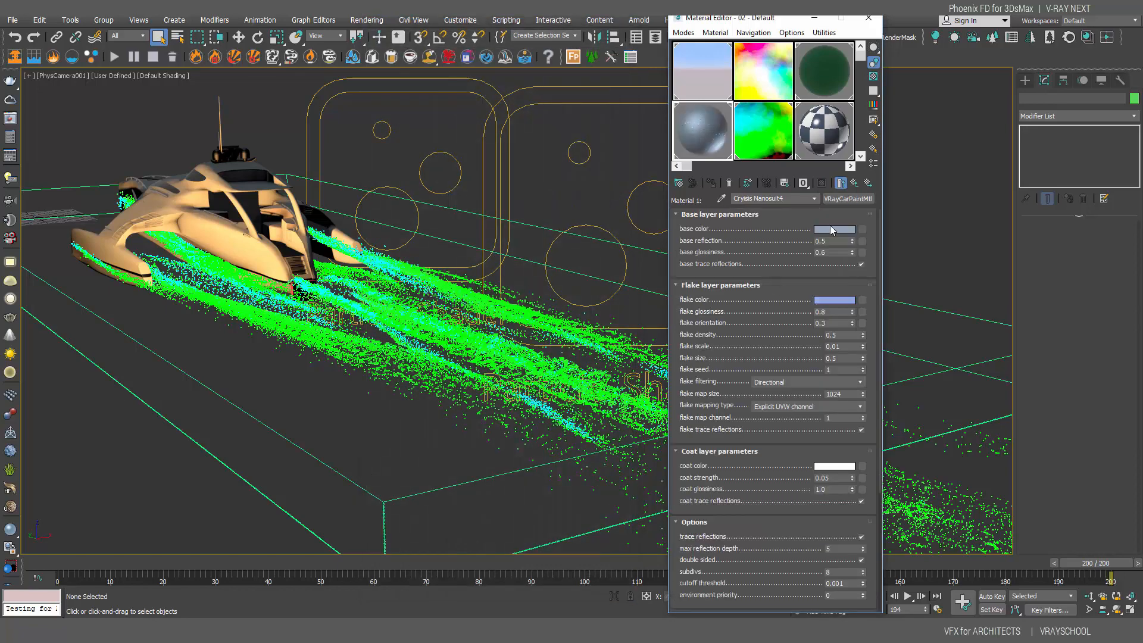
# Set the car paint's base color to a muted beige
pyautogui.click(832, 229)
pyautogui.click(255, 150)
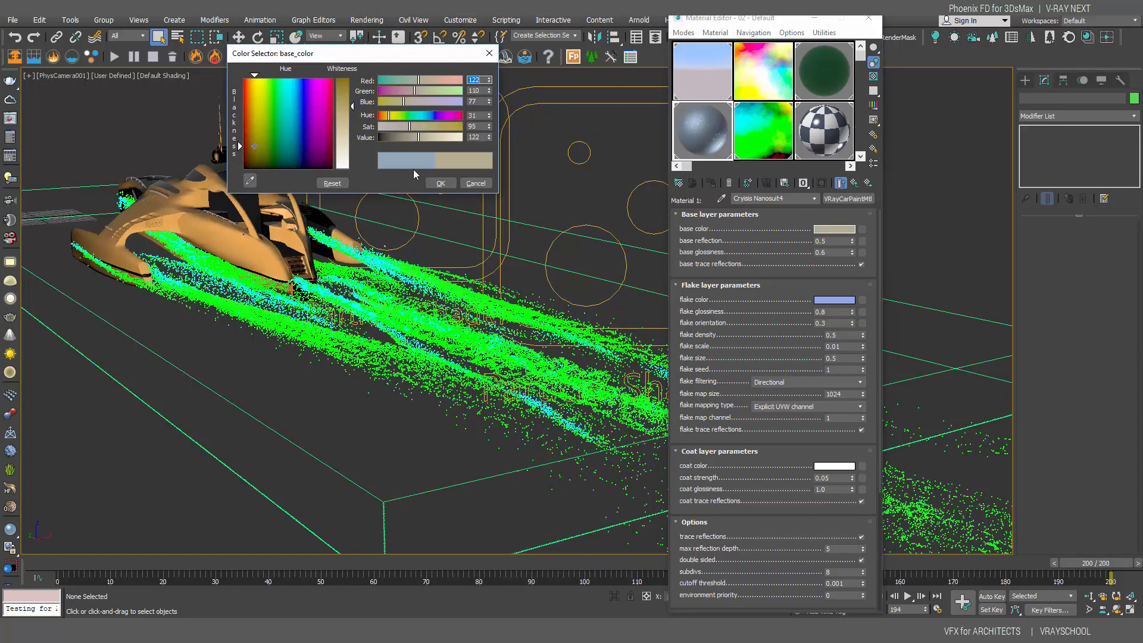
pyautogui.click(441, 182)
# Set the car paint's flake color to a neutral light grey
pyautogui.click(836, 300)
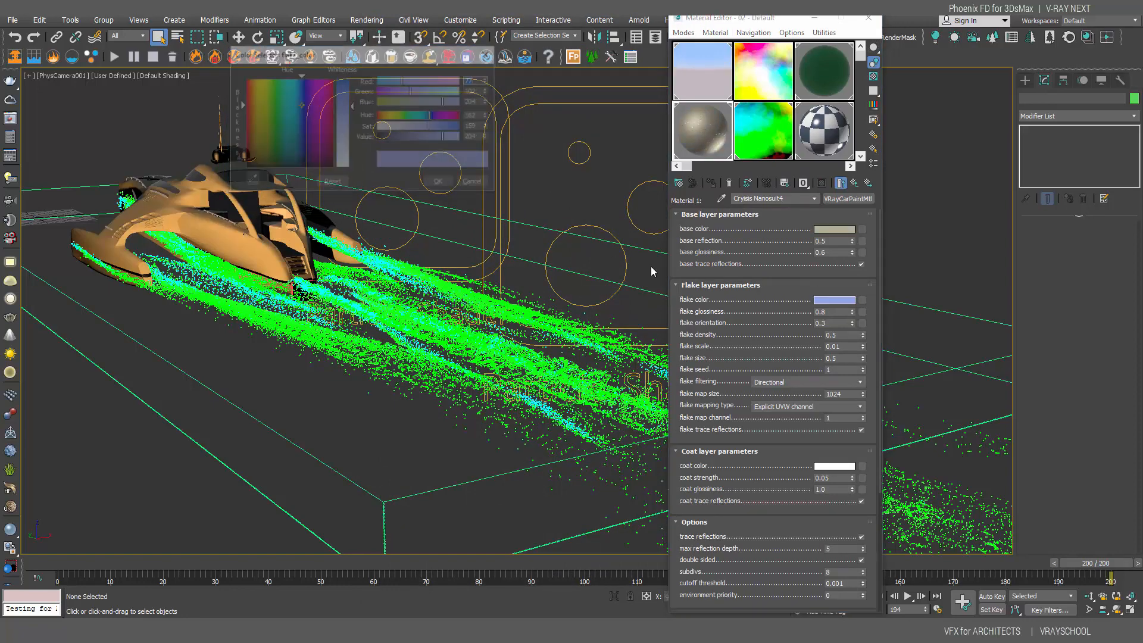
pyautogui.click(259, 116)
pyautogui.click(354, 161)
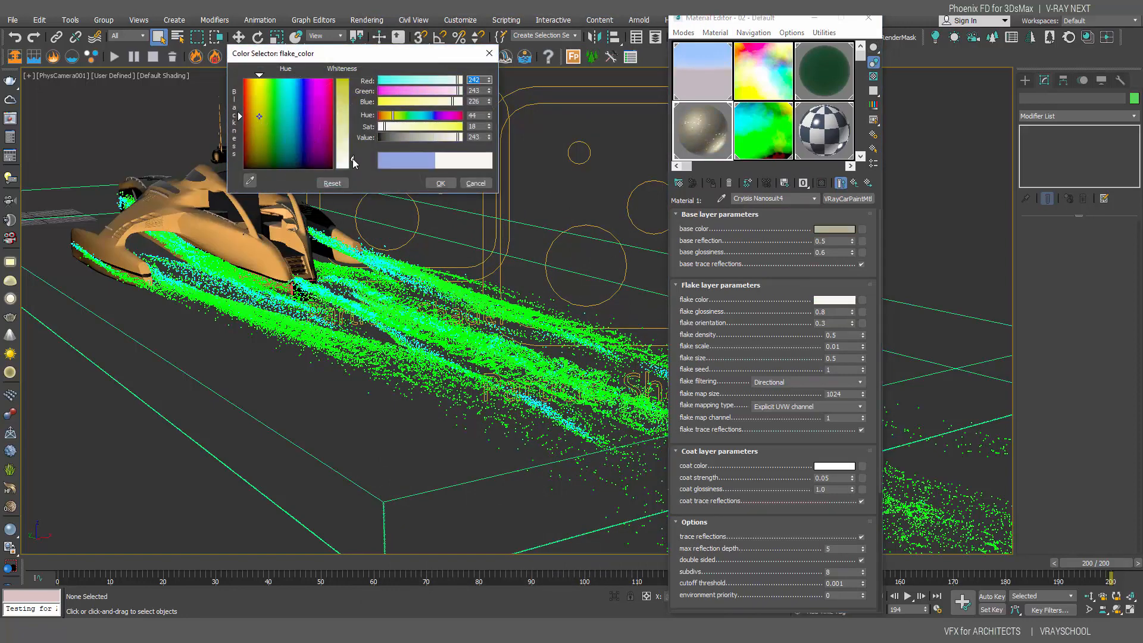
pyautogui.moveTo(353, 161); pyautogui.dragTo(351, 149)
pyautogui.moveTo(253, 167); pyautogui.dragTo(257, 170)
pyautogui.moveTo(351, 149); pyautogui.dragTo(353, 130)
pyautogui.click(441, 184)
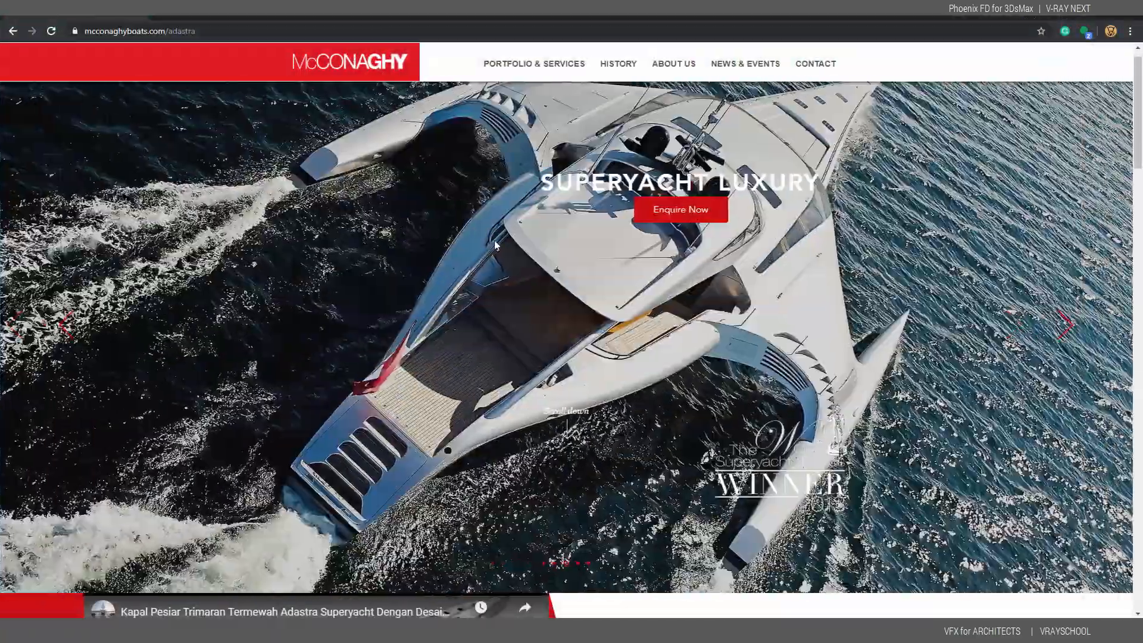
# View the next Adastra reference photo in the browser, and set the car paint's base reflection to 0.75 and base glossiness to 0.86
pyautogui.click(1066, 327)
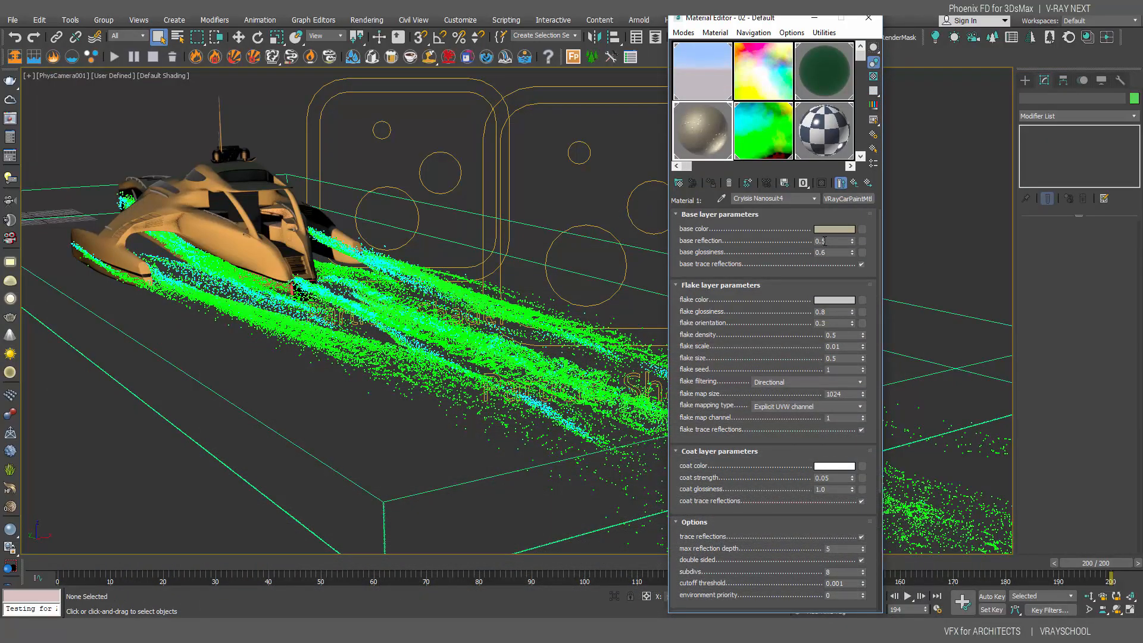
pyautogui.click(822, 241)
pyautogui.click(828, 255)
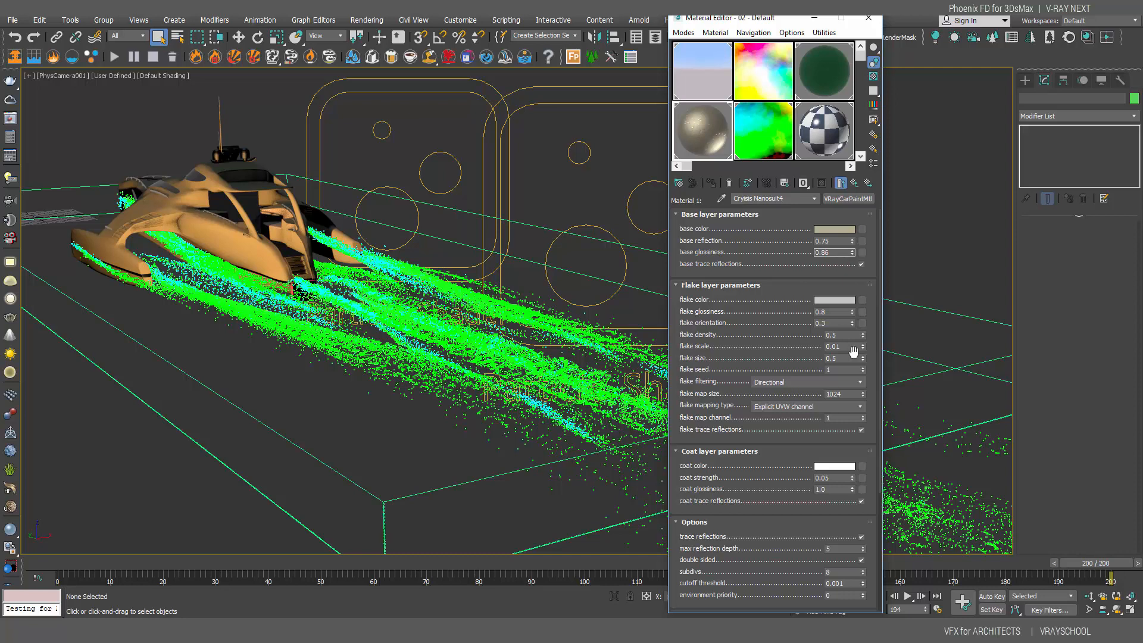
# Change the car paint's base color to a neutral grey and return to the parent blend material
pyautogui.click(846, 231)
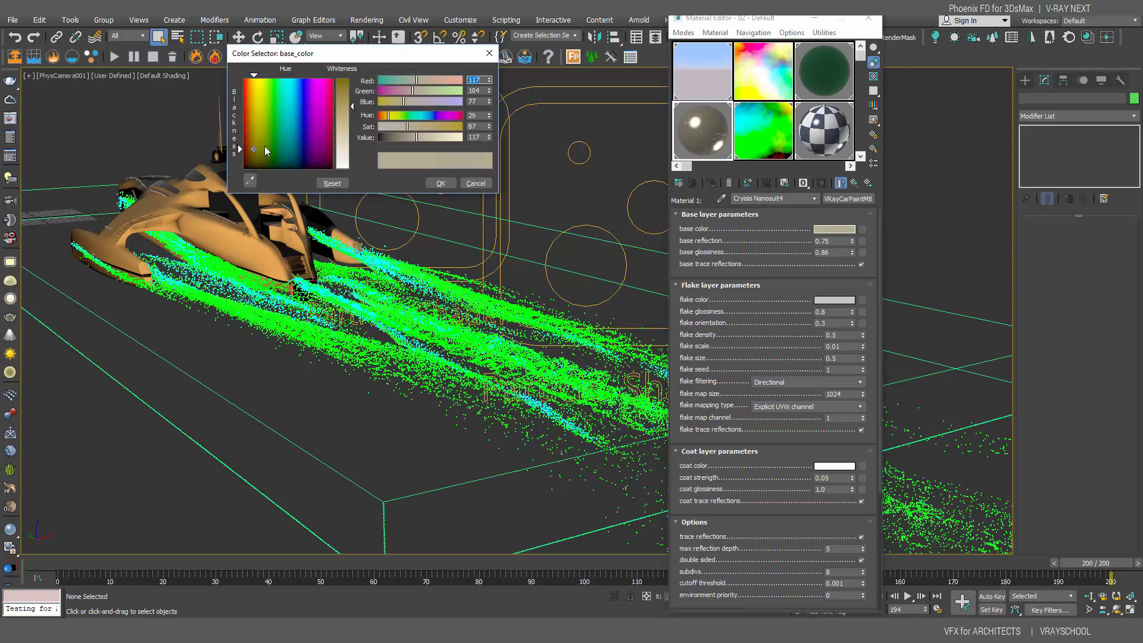
pyautogui.click(253, 168)
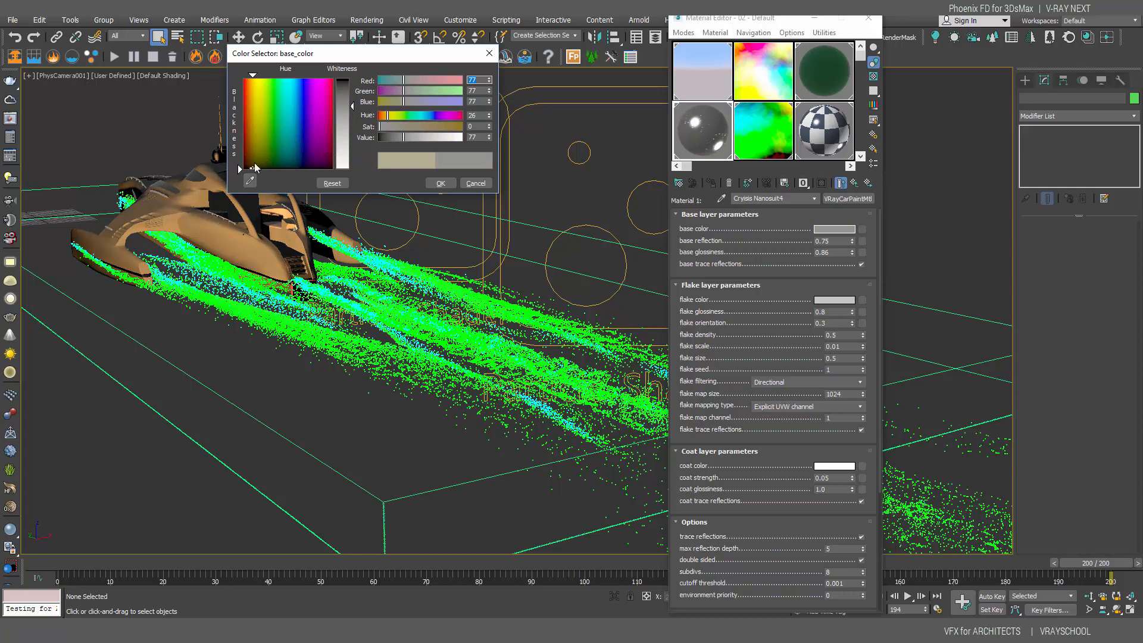
pyautogui.moveTo(255, 168); pyautogui.dragTo(251, 166)
pyautogui.click(440, 183)
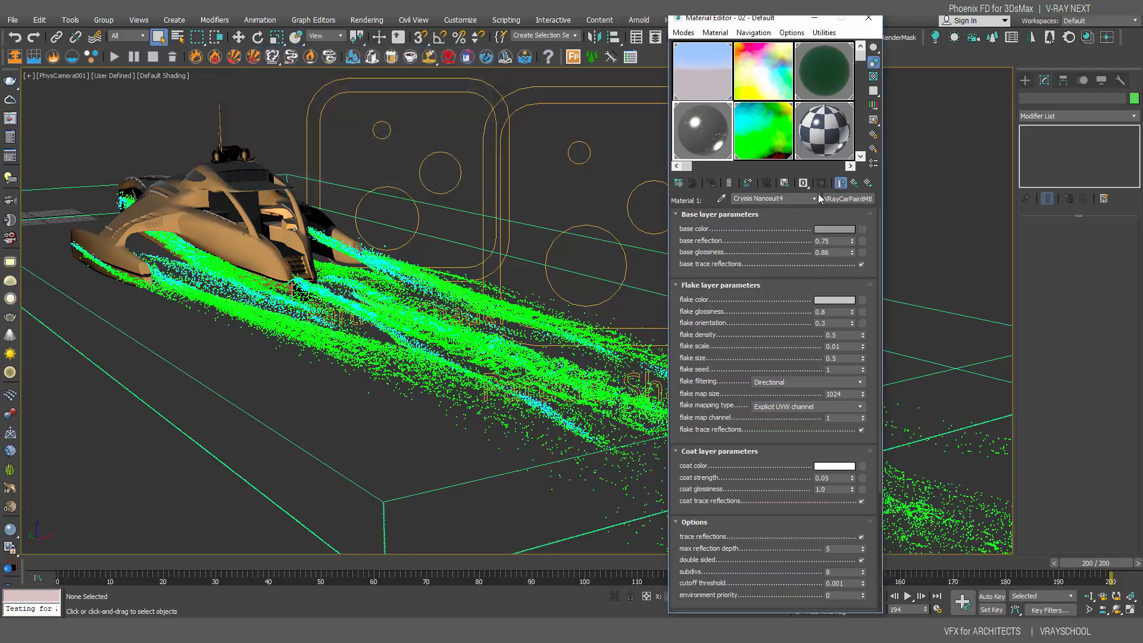
pyautogui.click(855, 183)
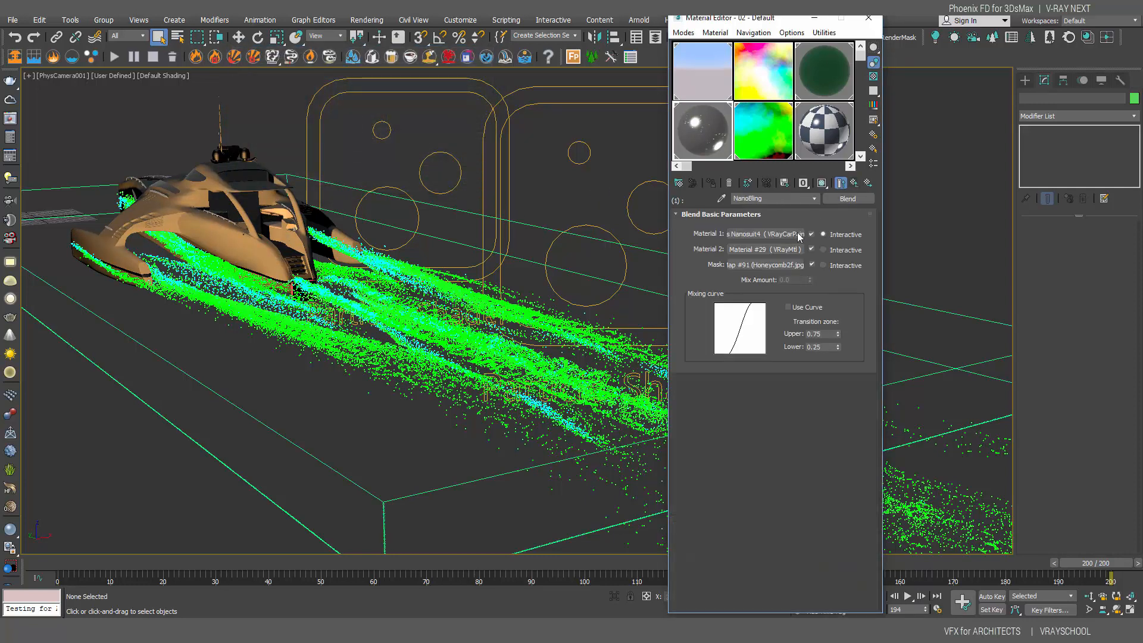
# Open the blend's second material and change its type from VRayMtl to VRayCarPaintMtl
pyautogui.click(791, 250)
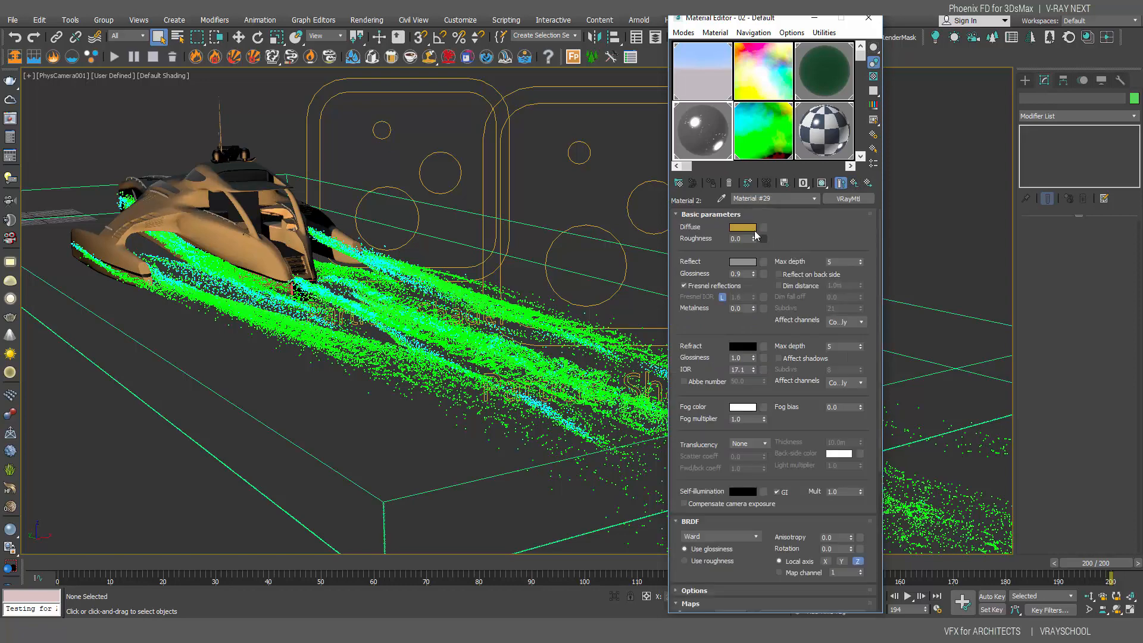
pyautogui.click(848, 198)
pyautogui.doubleClick(422, 287)
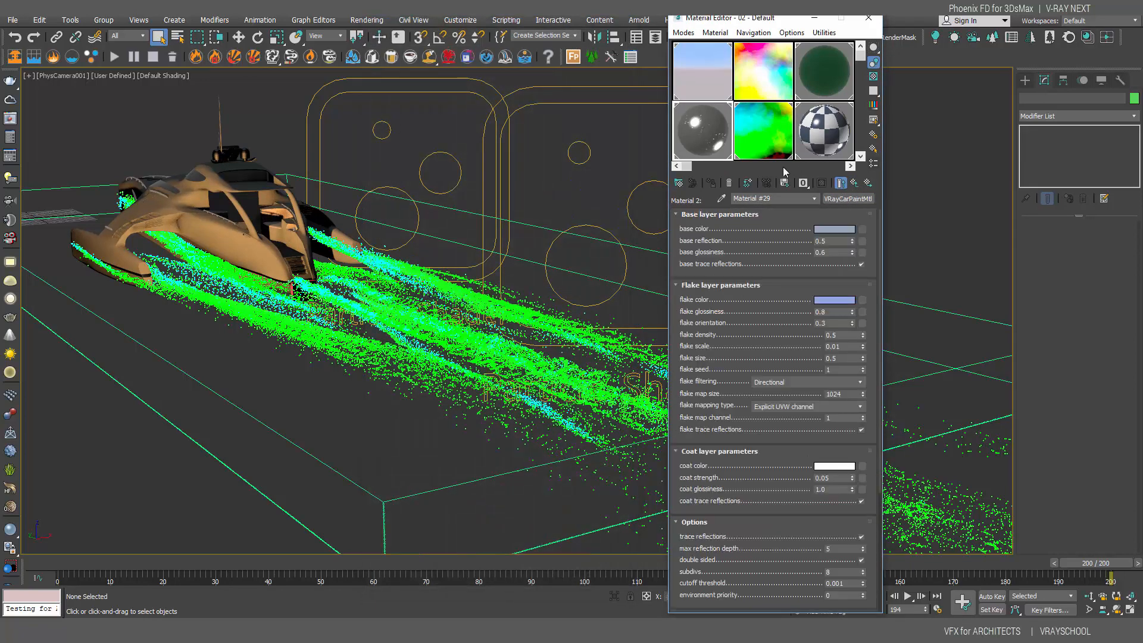
# Set the second car paint's base color to a dark warm grey, RGB 44, 43, 39
pyautogui.click(835, 229)
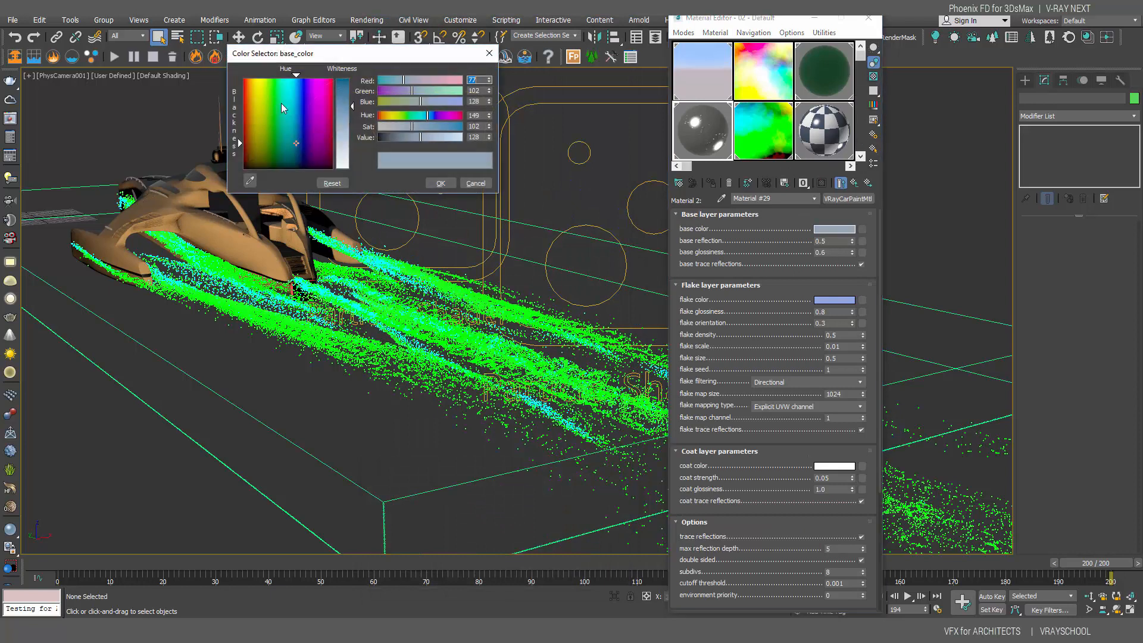
pyautogui.moveTo(352, 108); pyautogui.dragTo(354, 78)
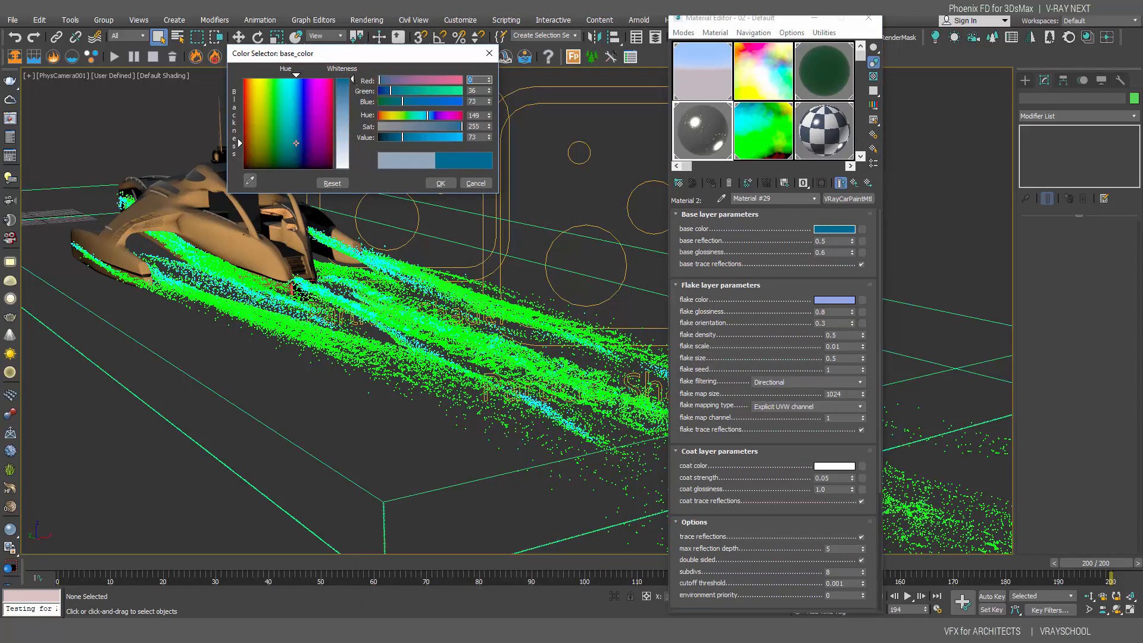
pyautogui.moveTo(262, 95); pyautogui.dragTo(259, 77)
pyautogui.moveTo(352, 83); pyautogui.dragTo(352, 169)
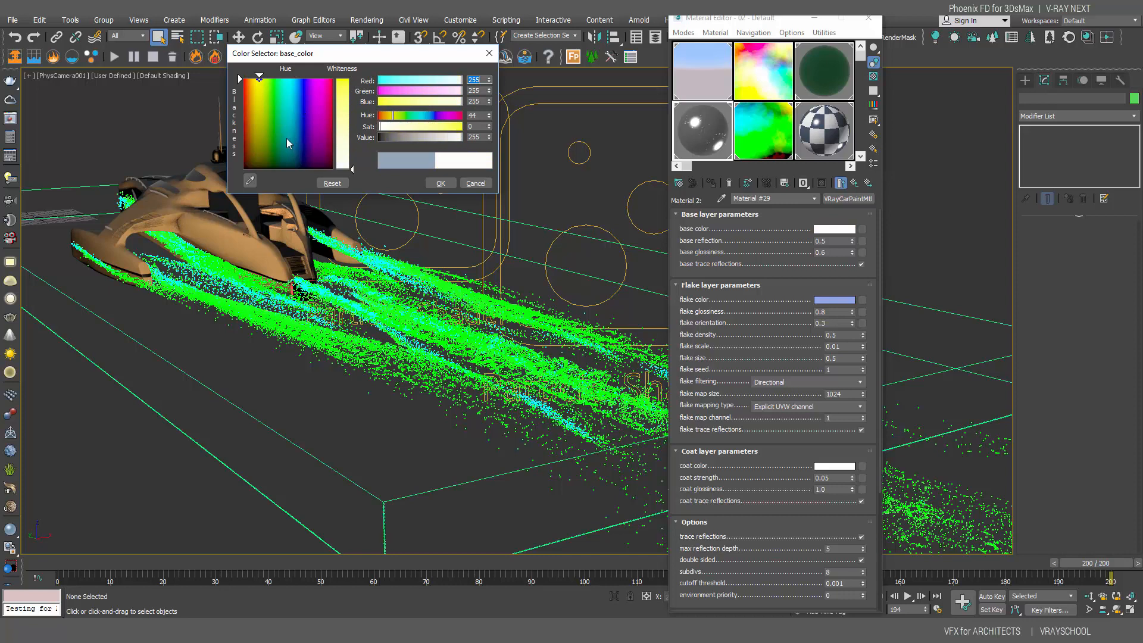
pyautogui.click(260, 153)
pyautogui.click(257, 162)
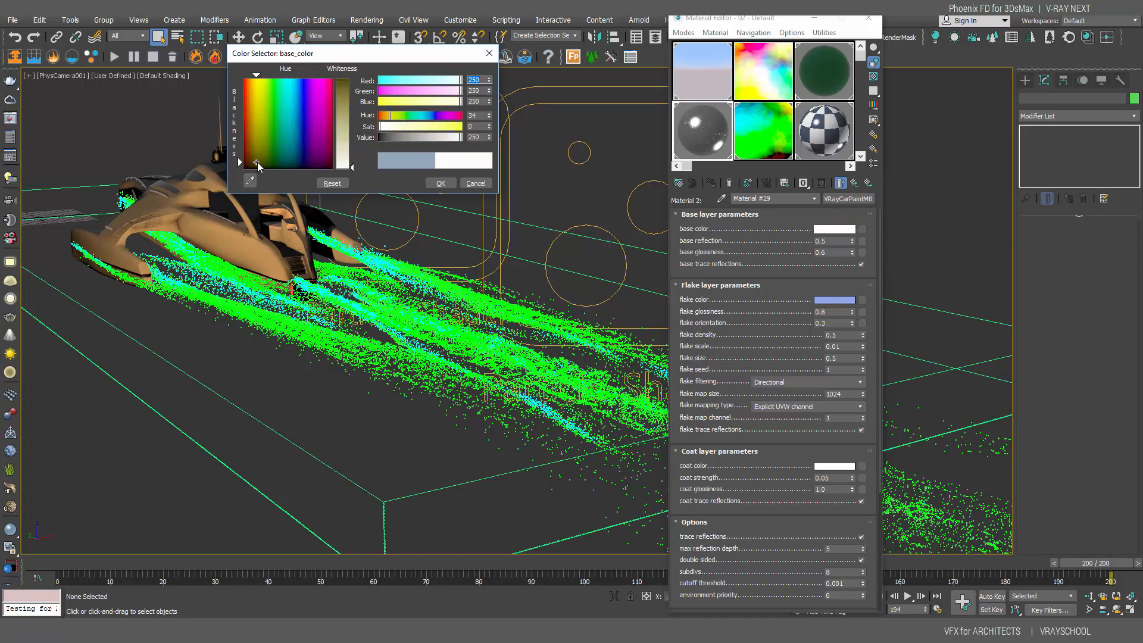
pyautogui.moveTo(352, 167)
pyautogui.mouseDown()
pyautogui.moveTo(354, 78)
pyautogui.moveTo(353, 101)
pyautogui.moveTo(353, 91)
pyautogui.mouseUp()
pyautogui.click(256, 158)
pyautogui.click(256, 166)
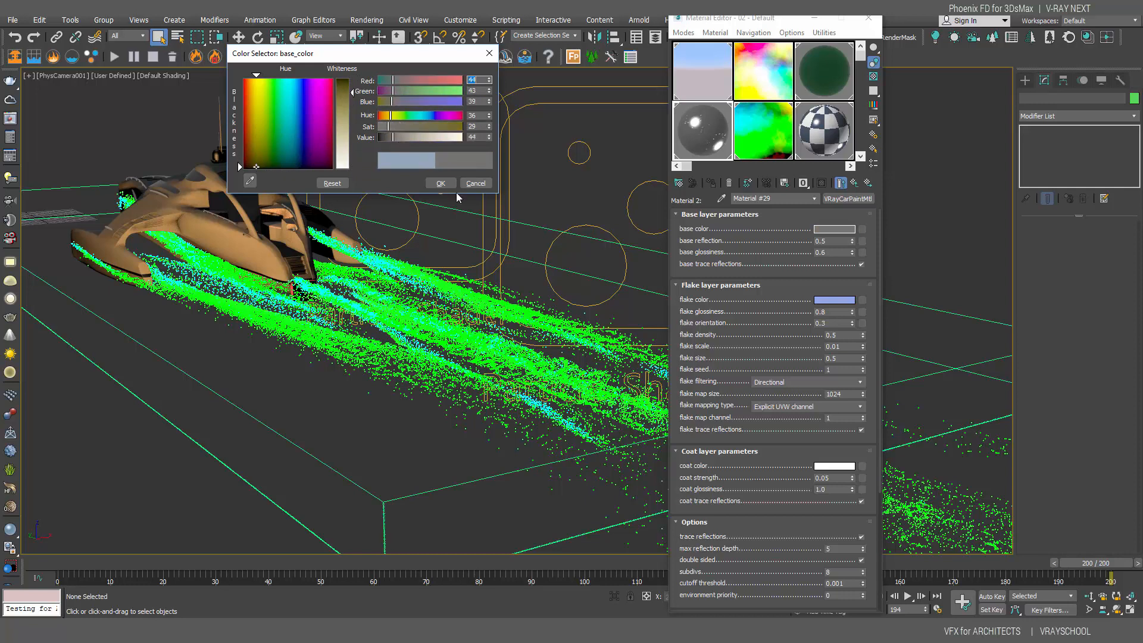
pyautogui.click(441, 183)
# Set the second car paint's flake color to a muted beige, check the enlarged sample preview, and return to the blend material
pyautogui.click(842, 300)
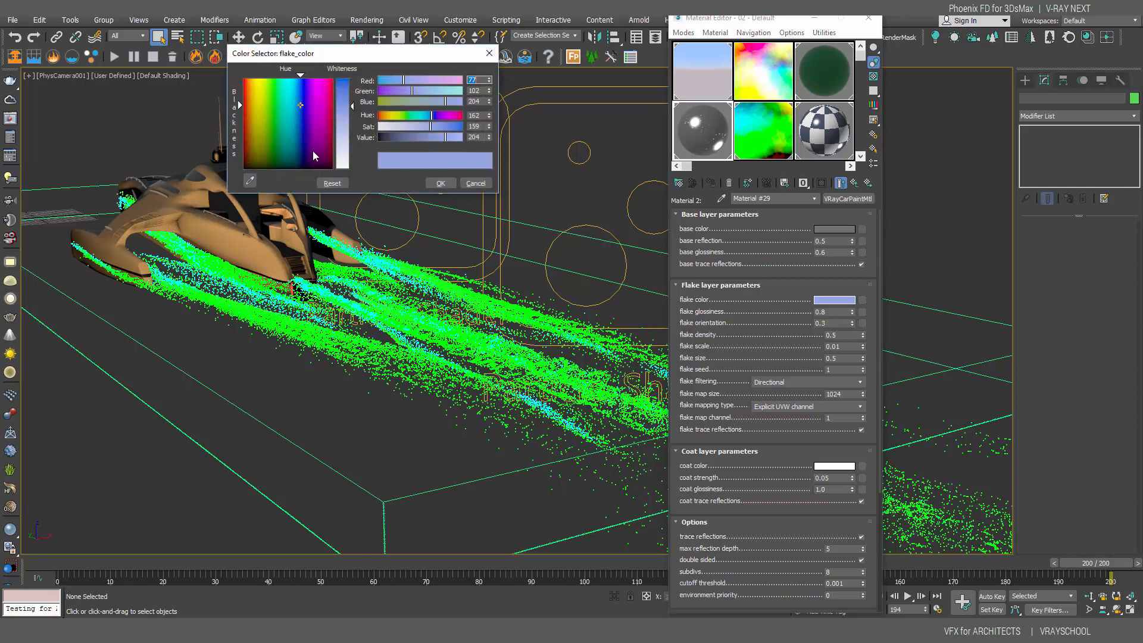
pyautogui.click(253, 152)
pyautogui.click(438, 183)
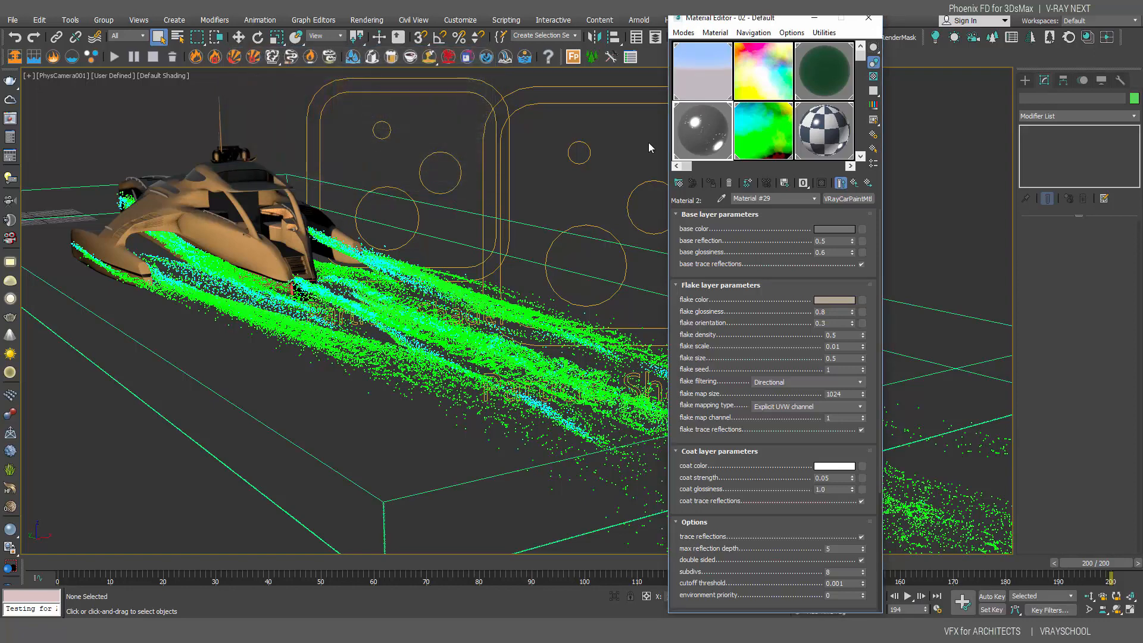
pyautogui.doubleClick(694, 127)
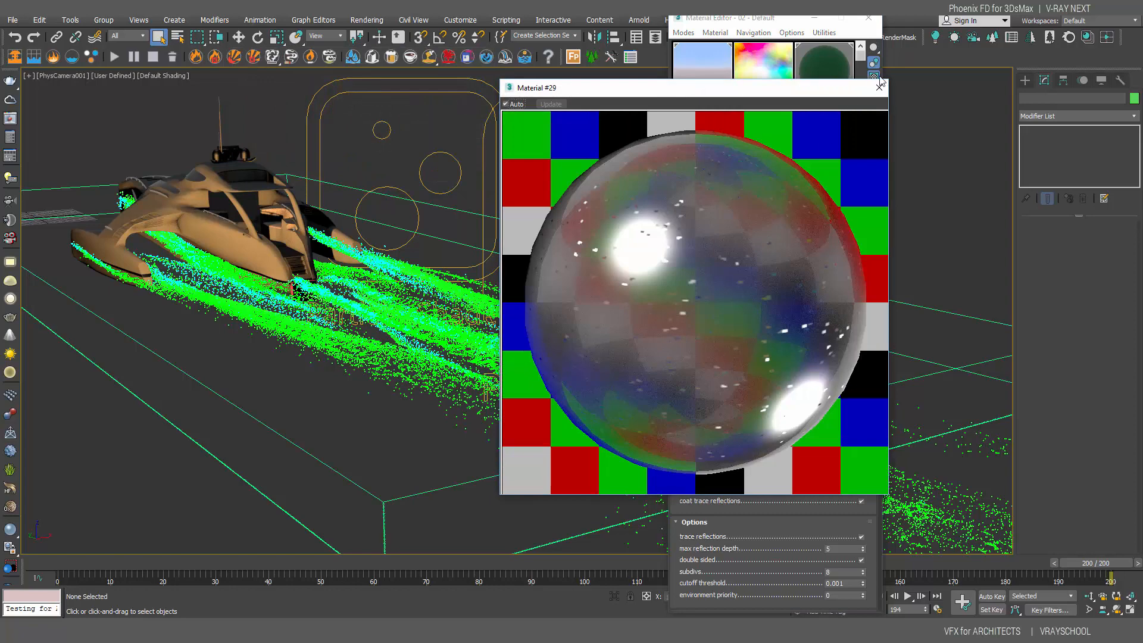
pyautogui.click(880, 88)
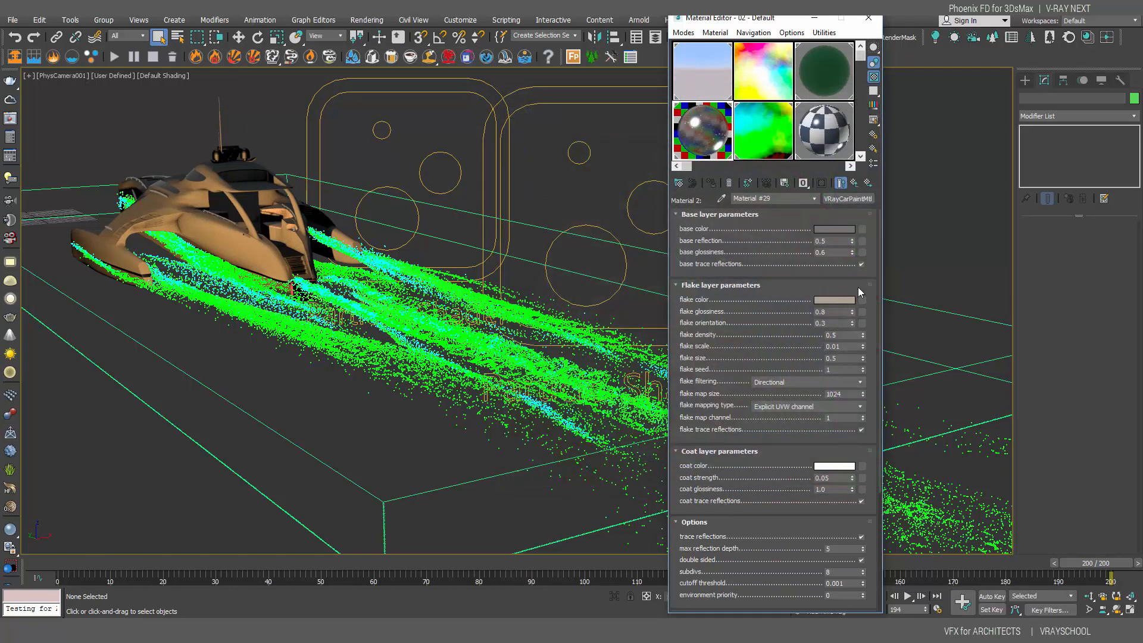
pyautogui.click(867, 183)
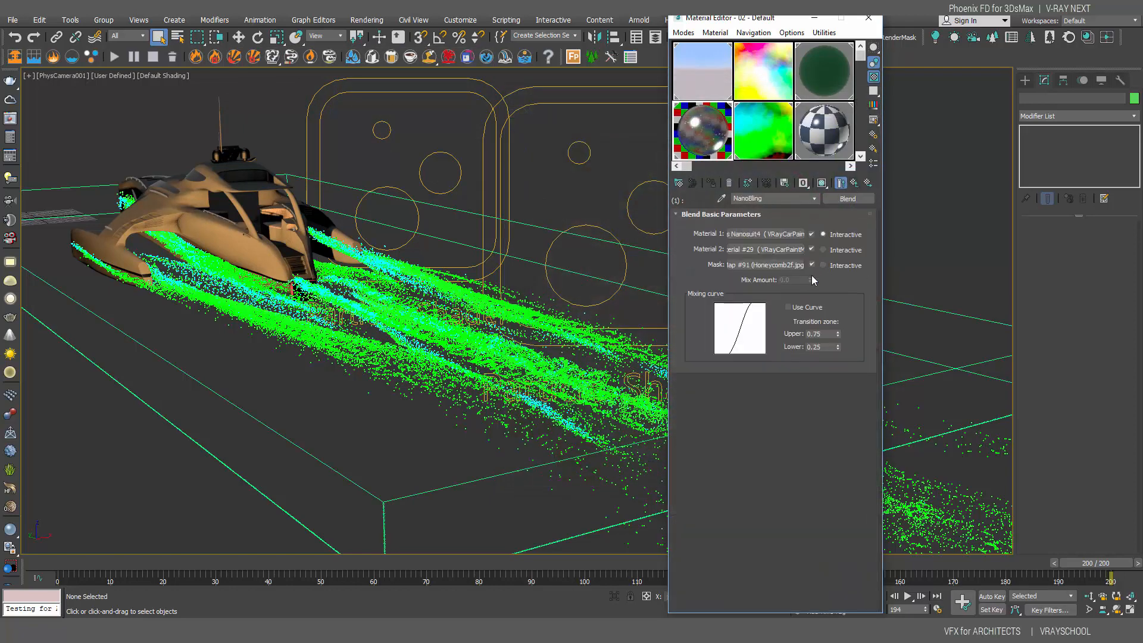
# Replace the blend's honeycomb mask with a Falloff map, keeping the old bitmap as a sub-map, and return to the blend material
pyautogui.click(791, 267)
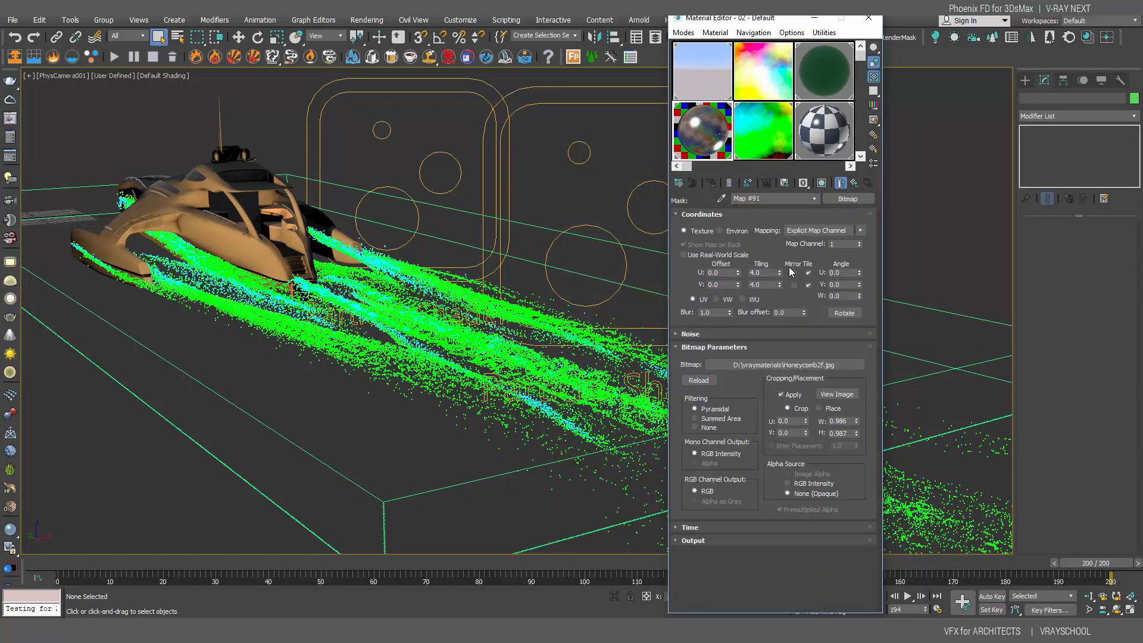
pyautogui.click(848, 198)
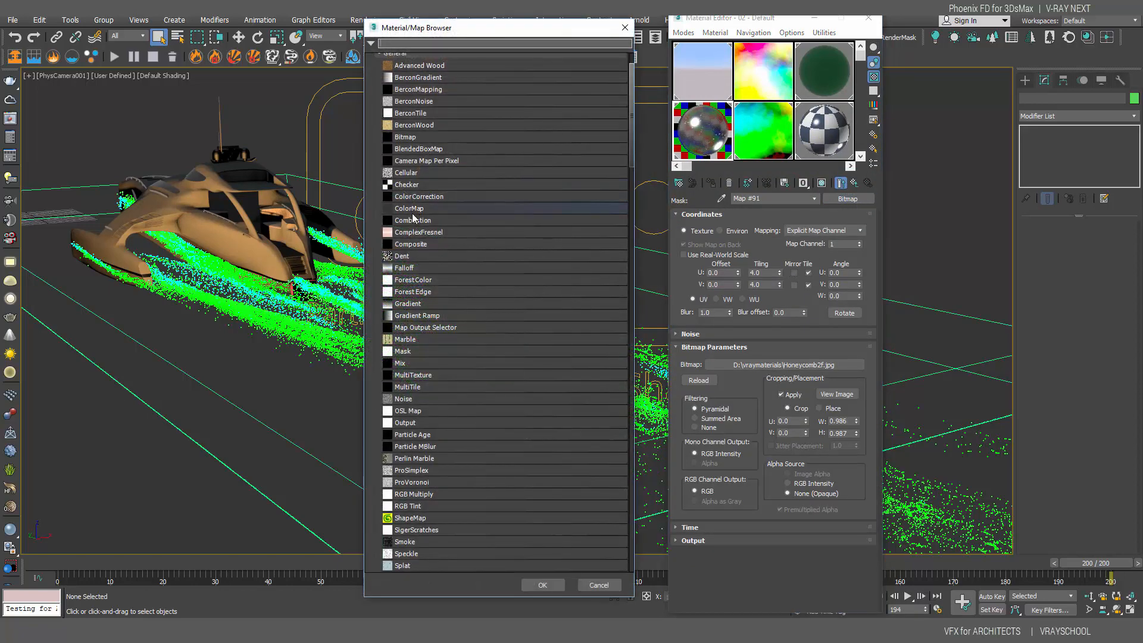
pyautogui.doubleClick(404, 263)
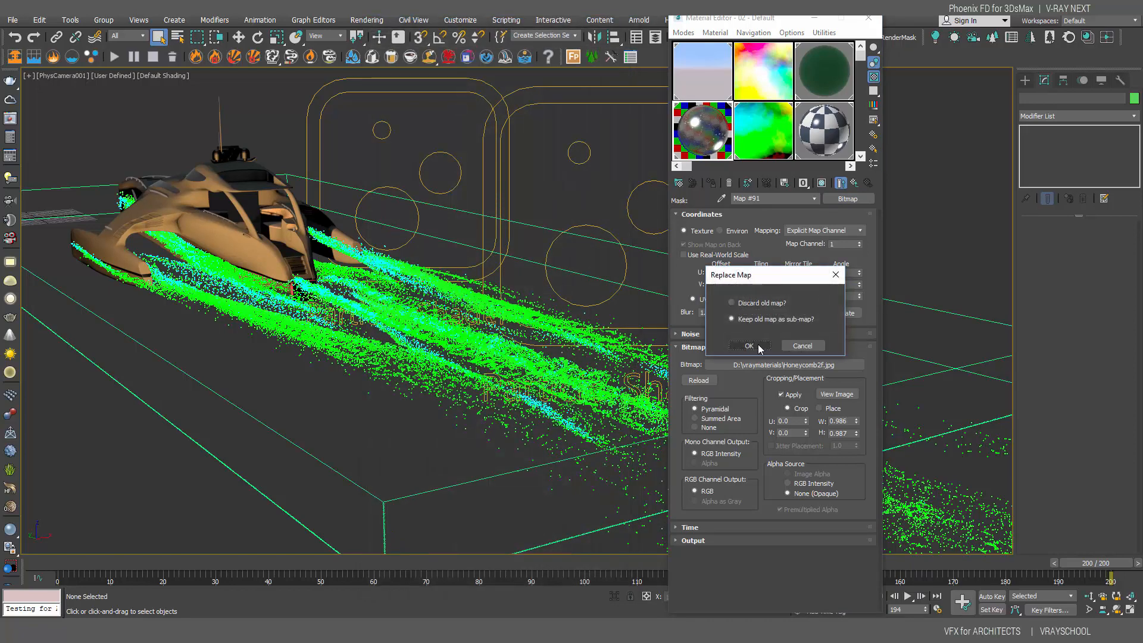
pyautogui.click(749, 346)
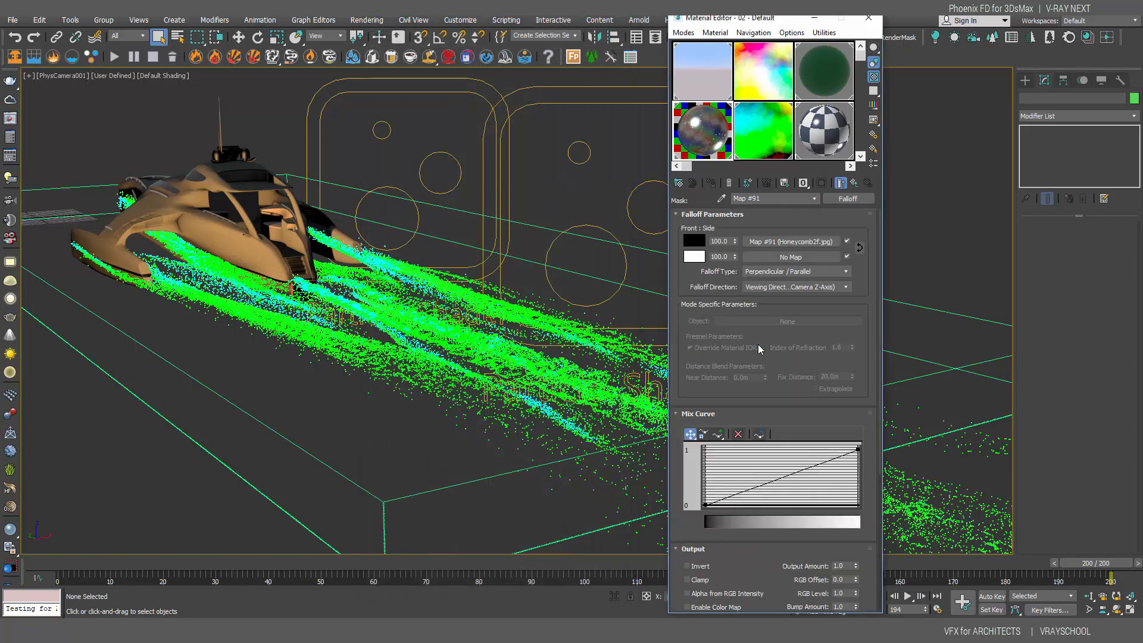
pyautogui.click(854, 183)
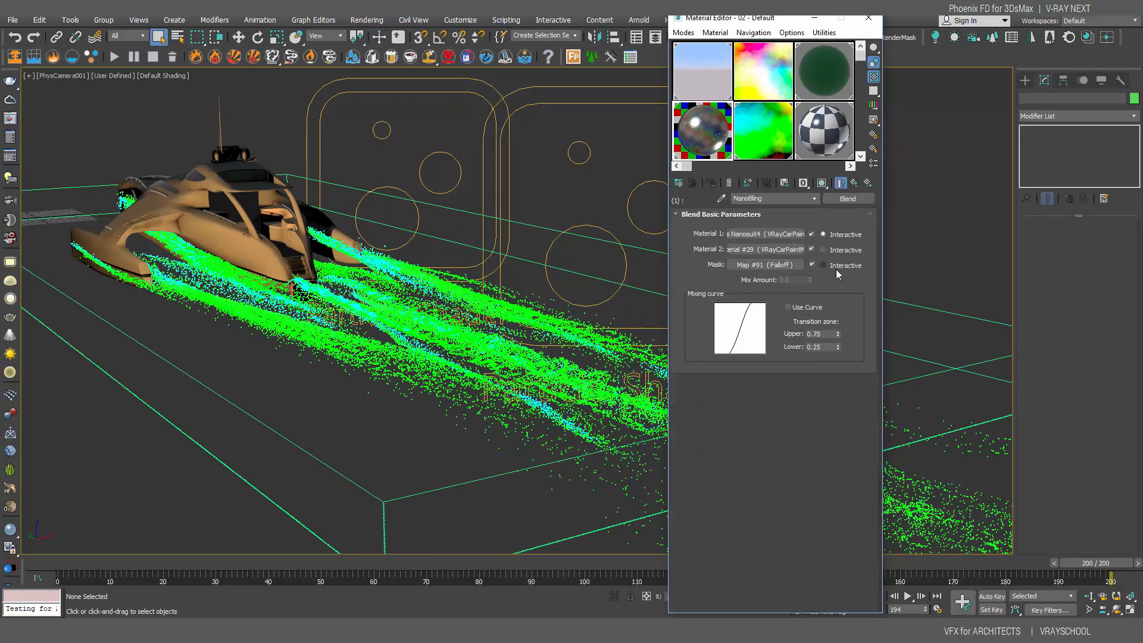
# Check the base reflection of the blend's second car paint material and return to the blend
pyautogui.click(783, 250)
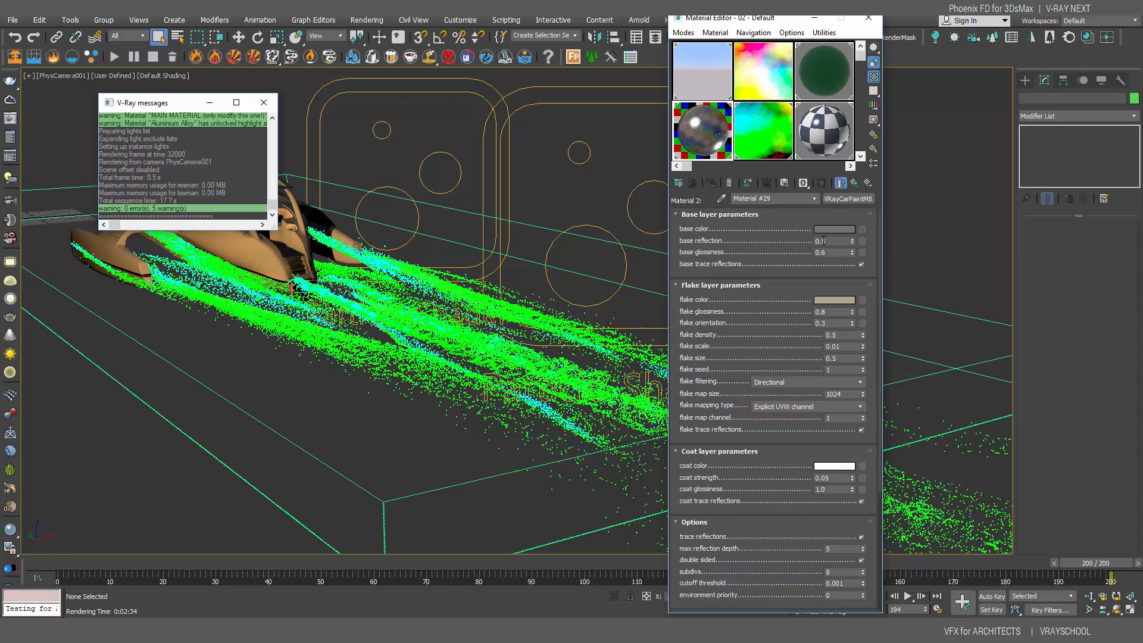
pyautogui.click(823, 241)
pyautogui.click(855, 183)
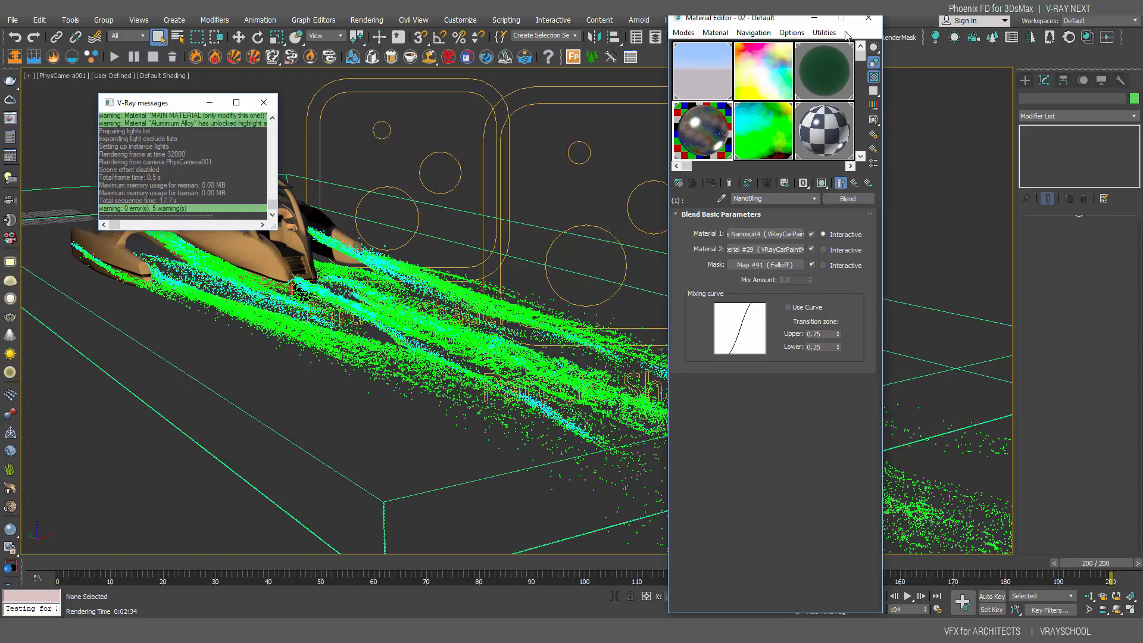
# Close the Material Editor and render the camera view, overwriting the existing output image
pyautogui.click(868, 18)
pyautogui.click(803, 39)
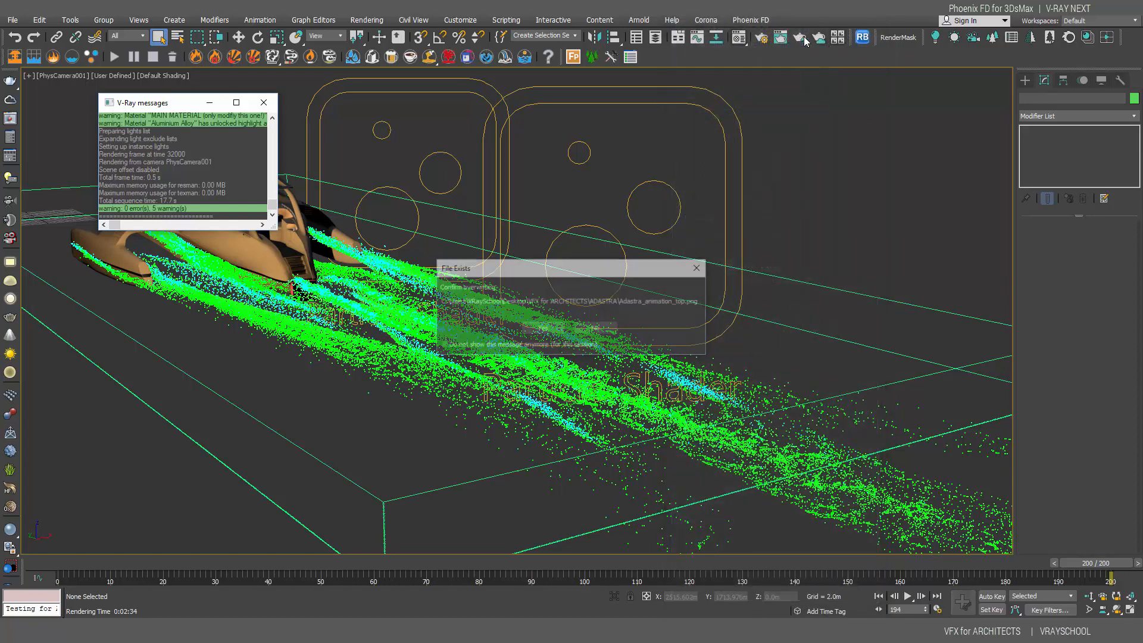
pyautogui.click(539, 326)
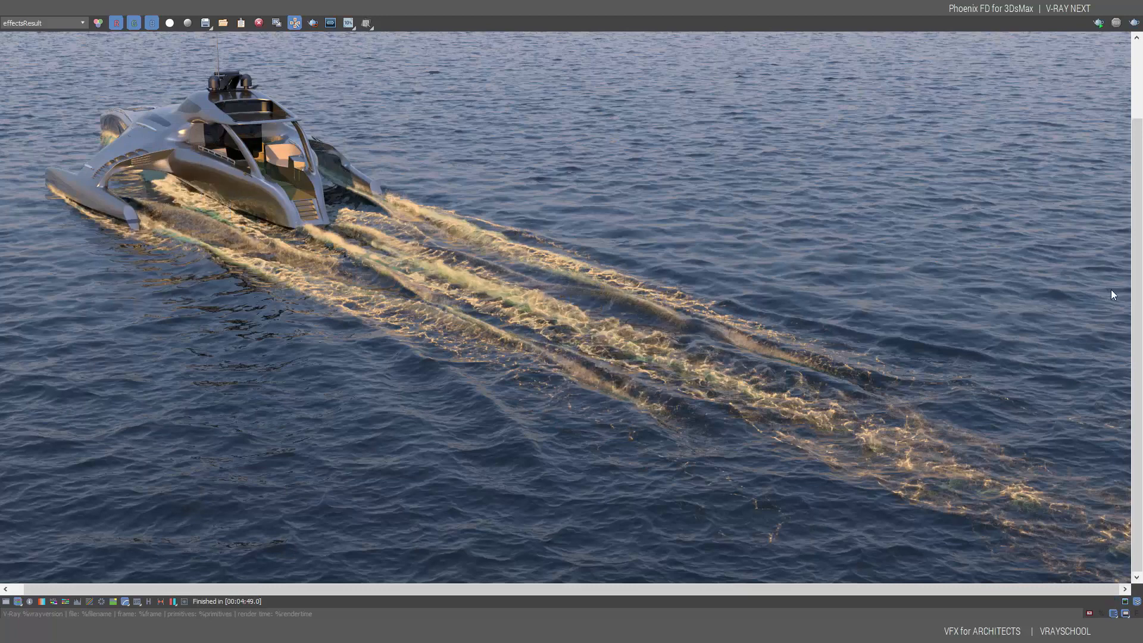
# Inspect the boat and its wake in the finished render, and display the RGB color channel
pyautogui.moveTo(1137, 291)
pyautogui.mouseDown()
pyautogui.moveTo(1140, 186)
pyautogui.moveTo(1138, 294)
pyautogui.mouseUp()
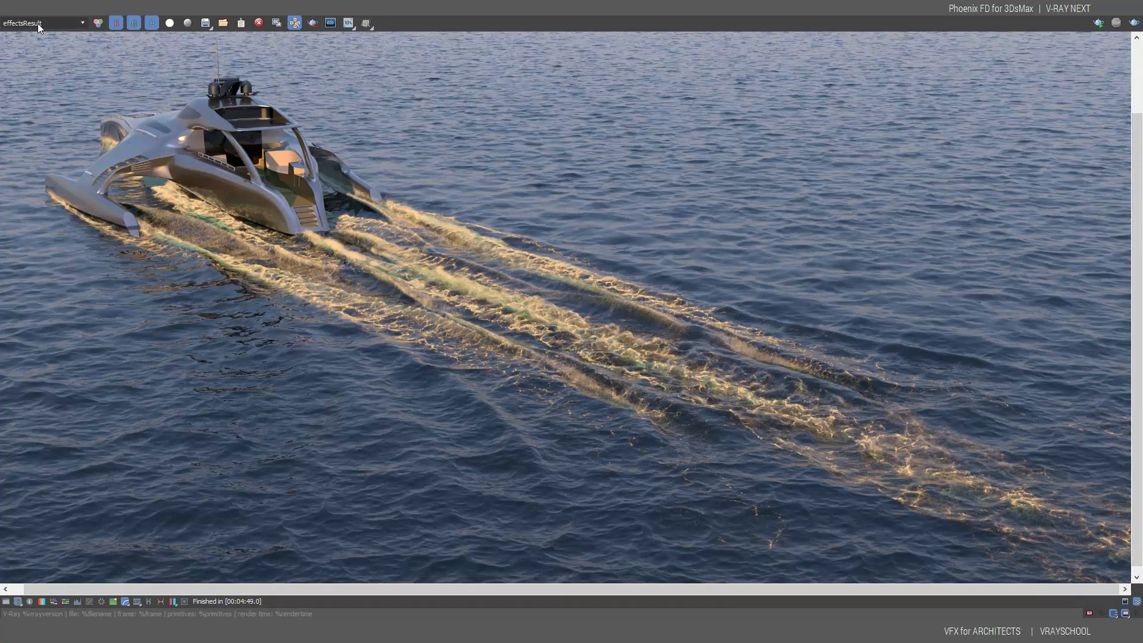
pyautogui.scroll(3, 309, 238)
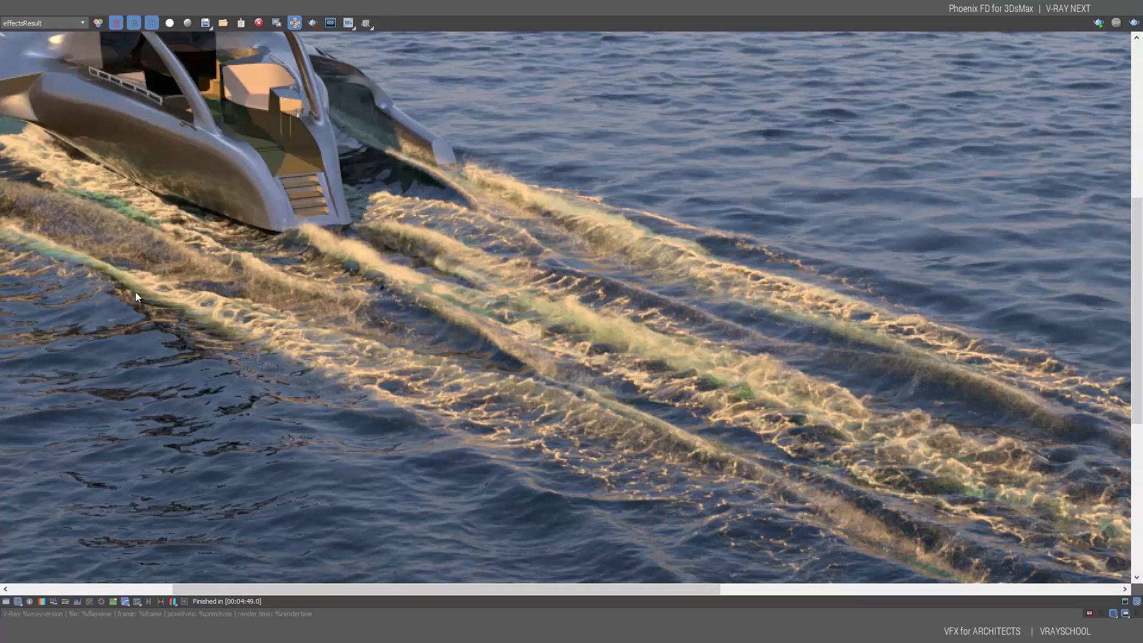
pyautogui.scroll(-3, 302, 312)
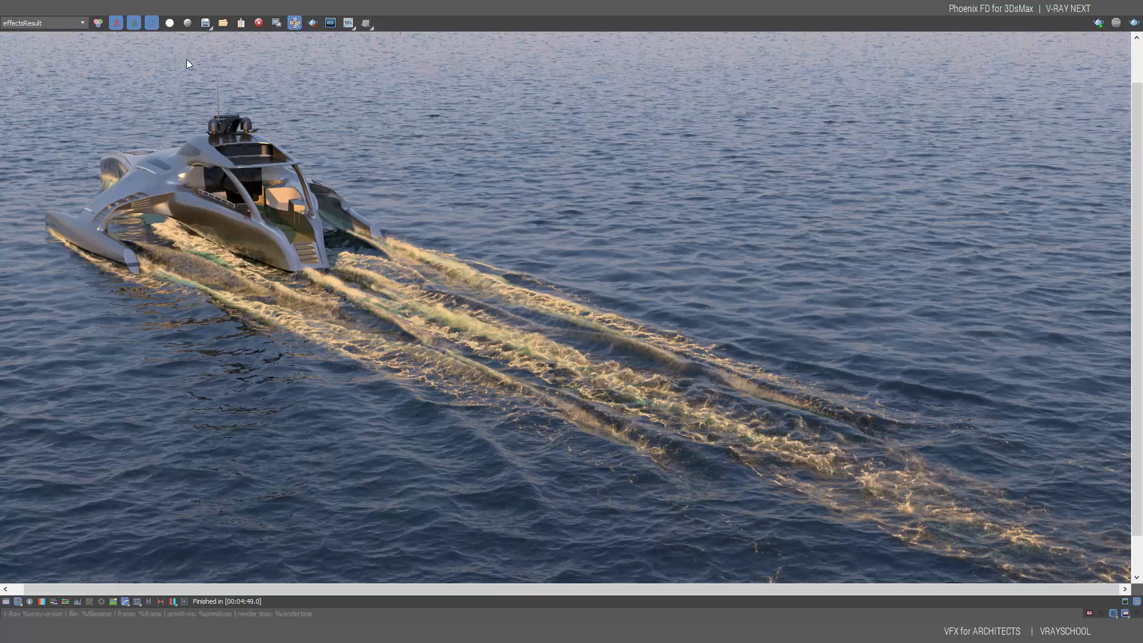
pyautogui.click(65, 23)
pyautogui.moveTo(83, 65); pyautogui.dragTo(38, 27)
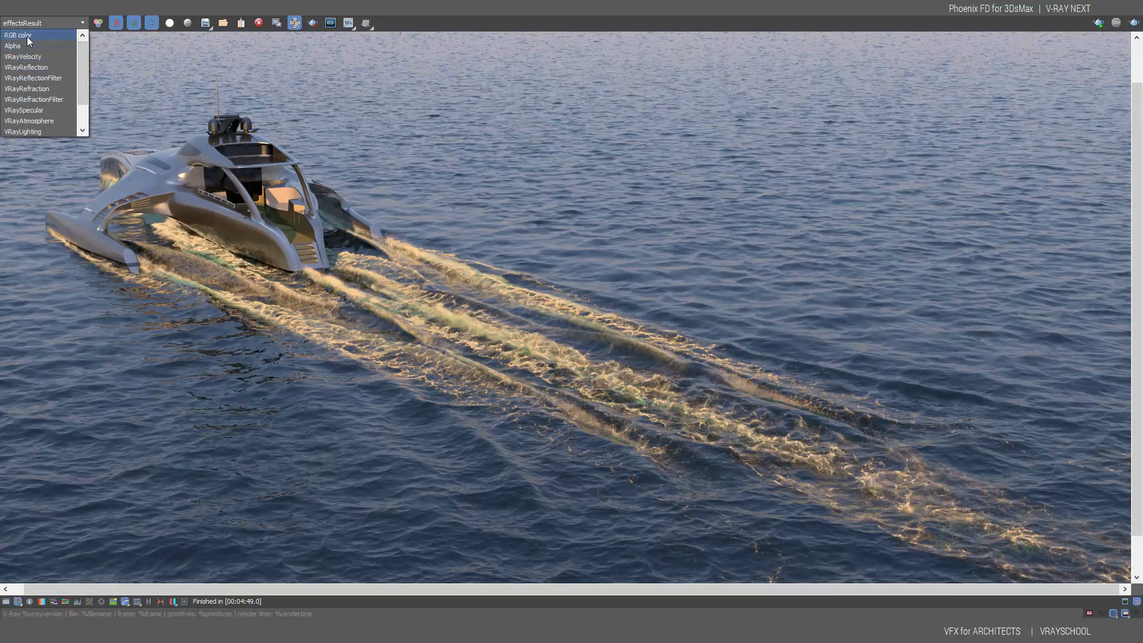
pyautogui.click(26, 37)
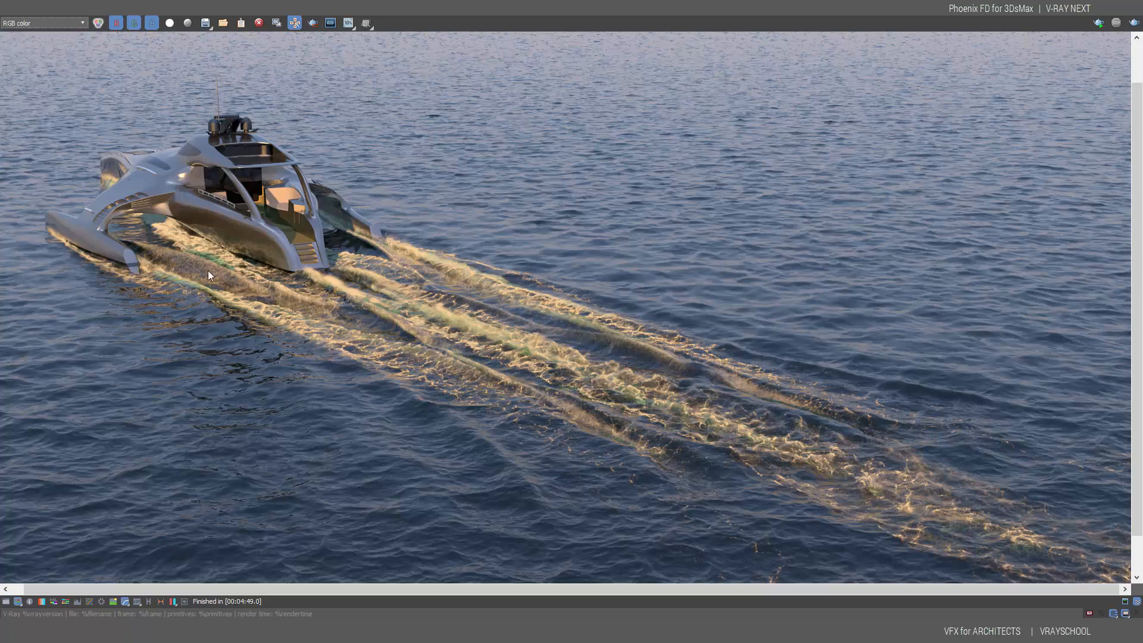
# Examine the yacht's hull and paint up close in the RGB color channel
pyautogui.scroll(5, 209, 275)
pyautogui.scroll(-3, 248, 226)
pyautogui.moveTo(212, 195); pyautogui.dragTo(362, 241, button='middle')
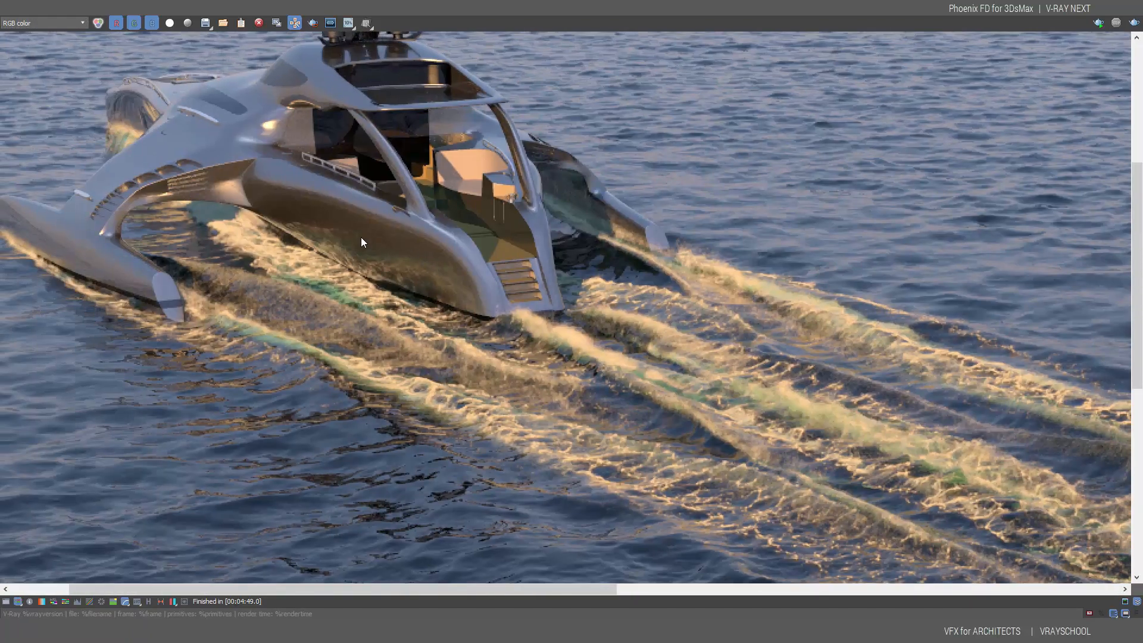
pyautogui.scroll(3, 361, 241)
pyautogui.moveTo(321, 196); pyautogui.dragTo(409, 244, button='middle')
pyautogui.scroll(-4, 453, 310)
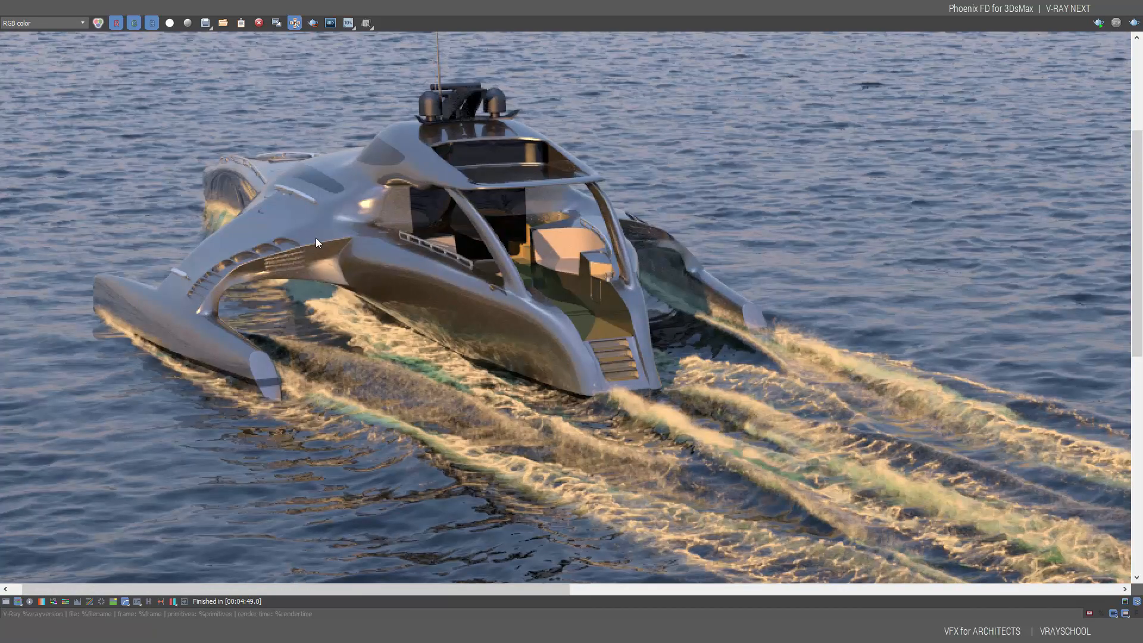
# Compare the effectsResult and RGB color channels on the yacht close-up, ending on effectsResult
pyautogui.click(56, 24)
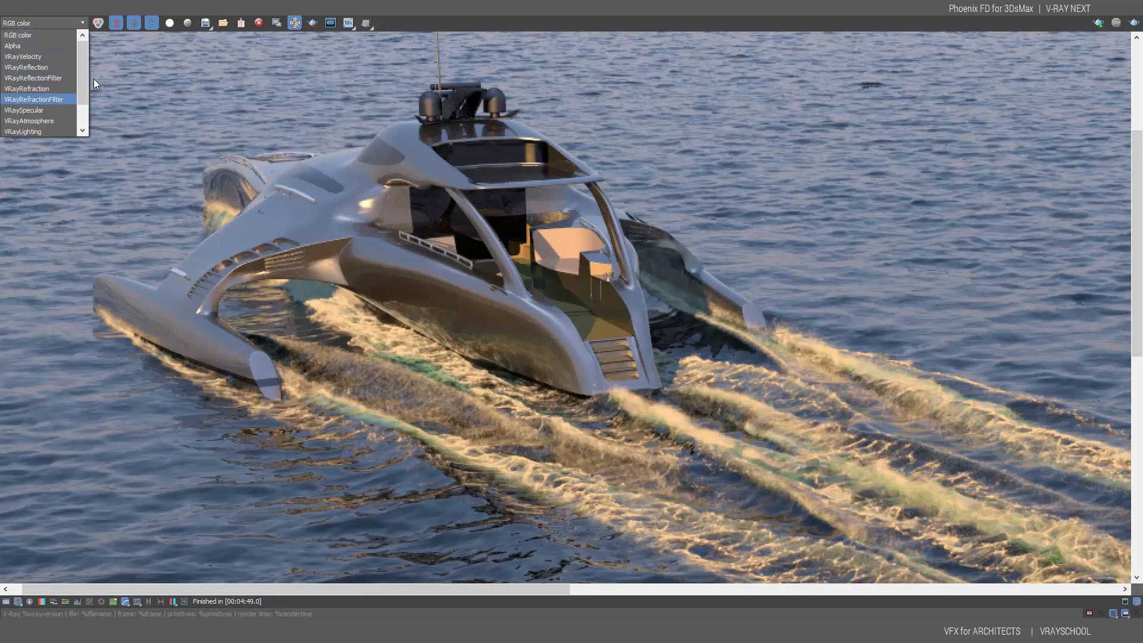
pyautogui.scroll(-1, 63, 133)
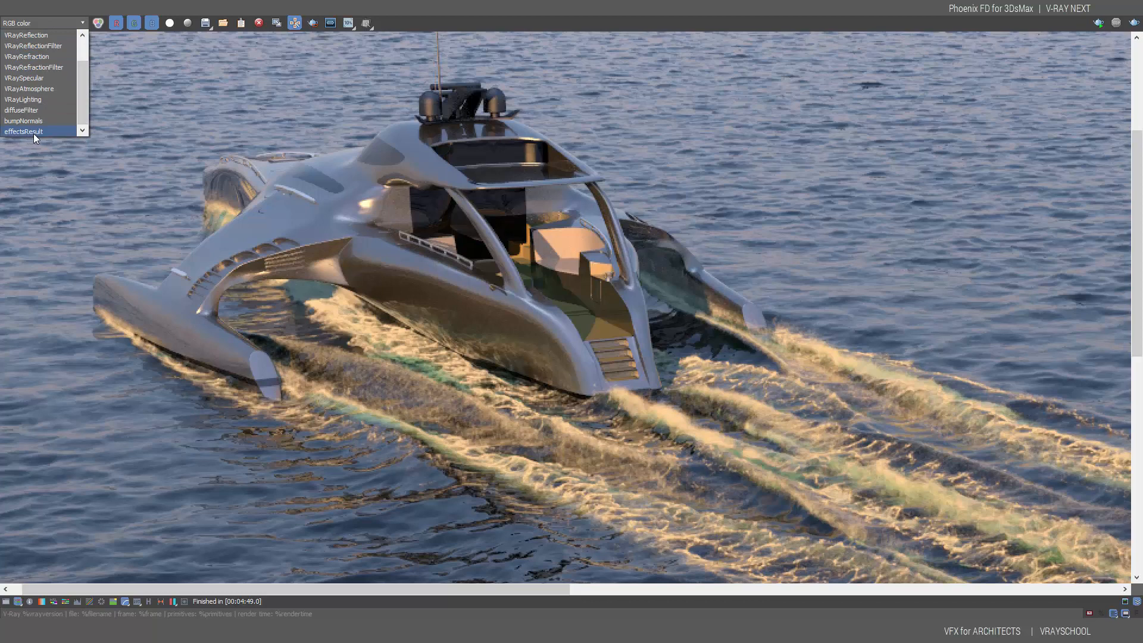
pyautogui.click(33, 132)
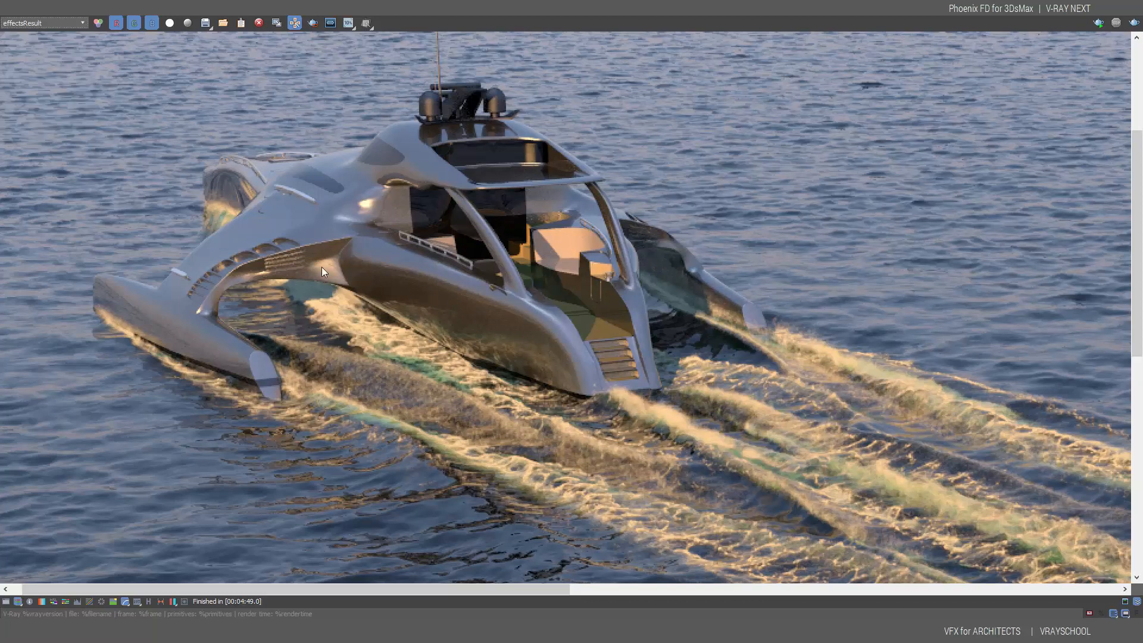
pyautogui.click(63, 24)
pyautogui.scroll(1, 36, 34)
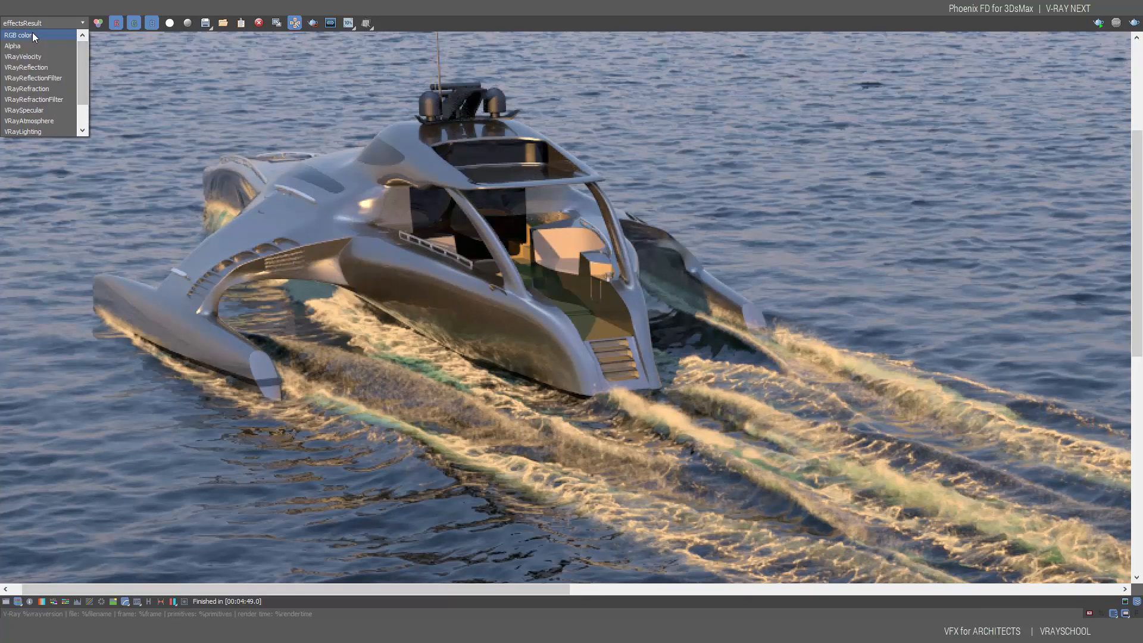
pyautogui.click(33, 36)
pyautogui.click(82, 23)
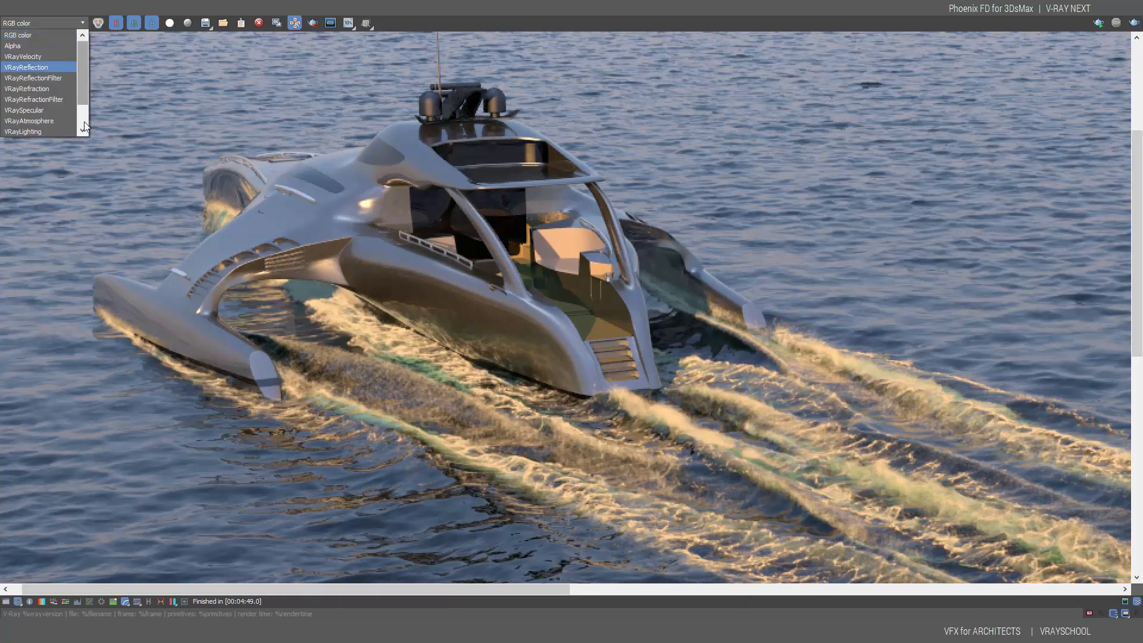
pyautogui.scroll(-1, 84, 125)
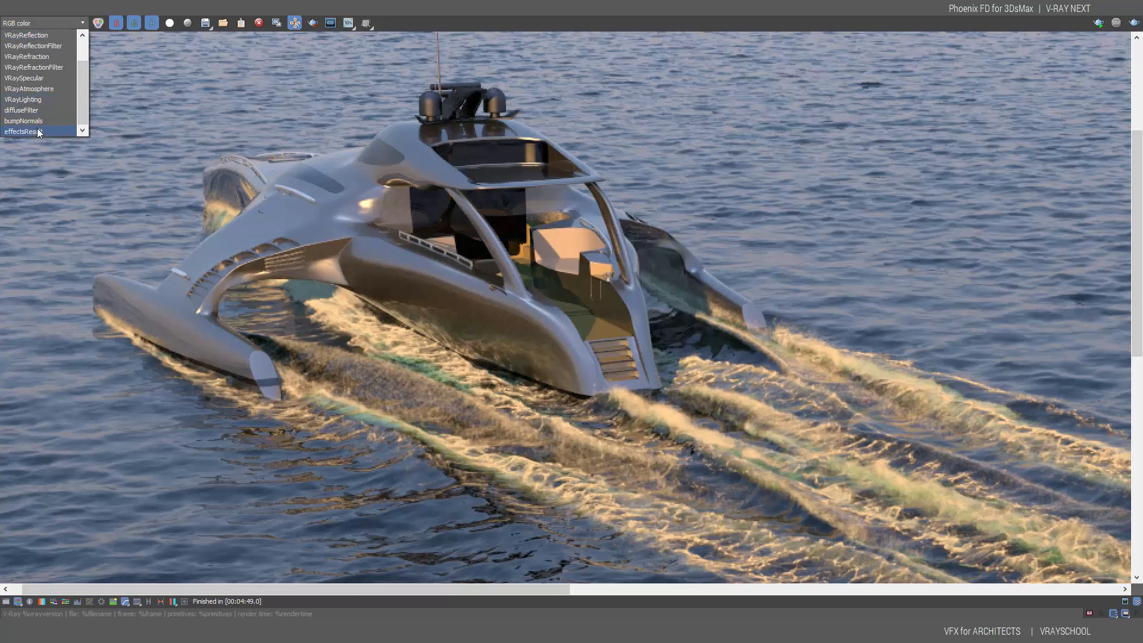
pyautogui.click(36, 131)
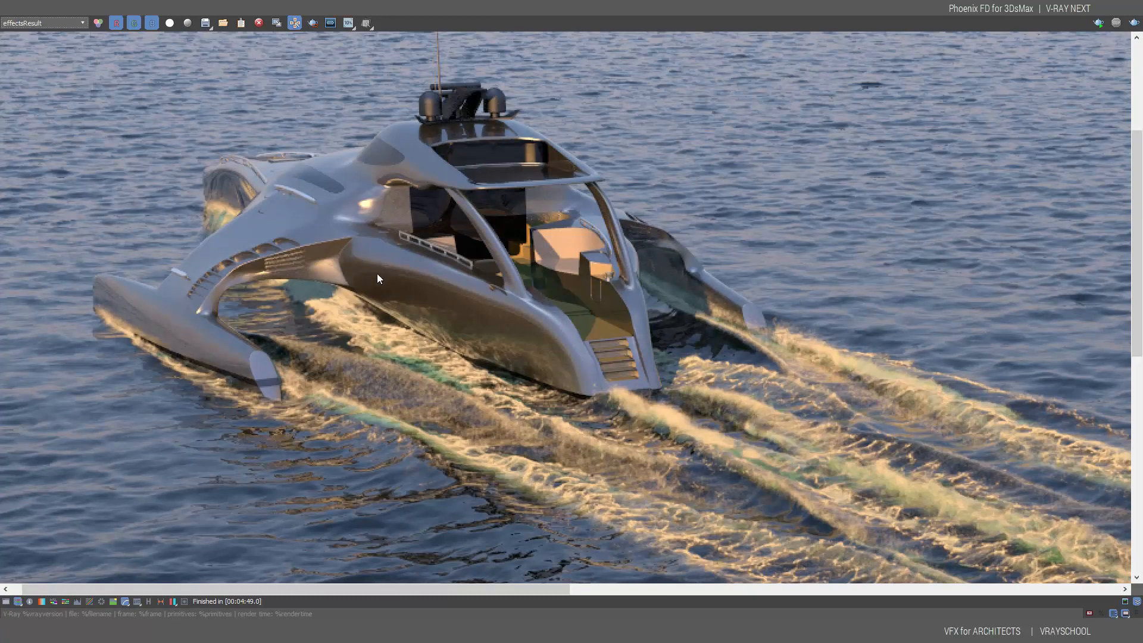
pyautogui.scroll(-2, 371, 277)
pyautogui.scroll(1, 372, 273)
pyautogui.moveTo(360, 267); pyautogui.dragTo(368, 224, button='middle')
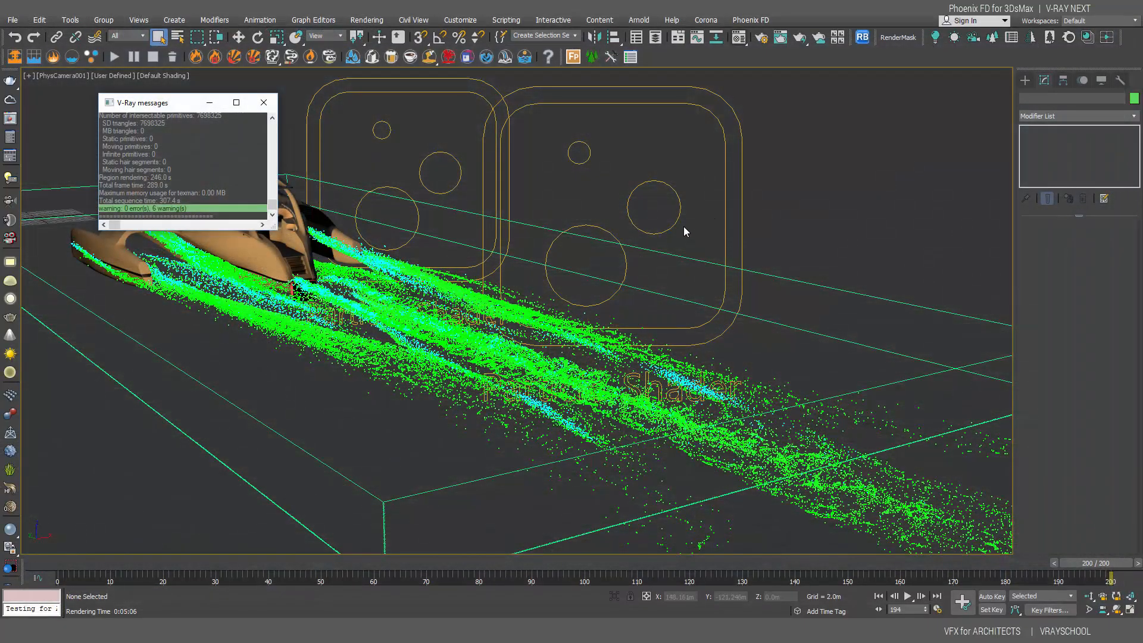
# Switch the viewport to PhysCamera003, close the V-Ray messages window and move the animation to frame 130
pyautogui.press('c')
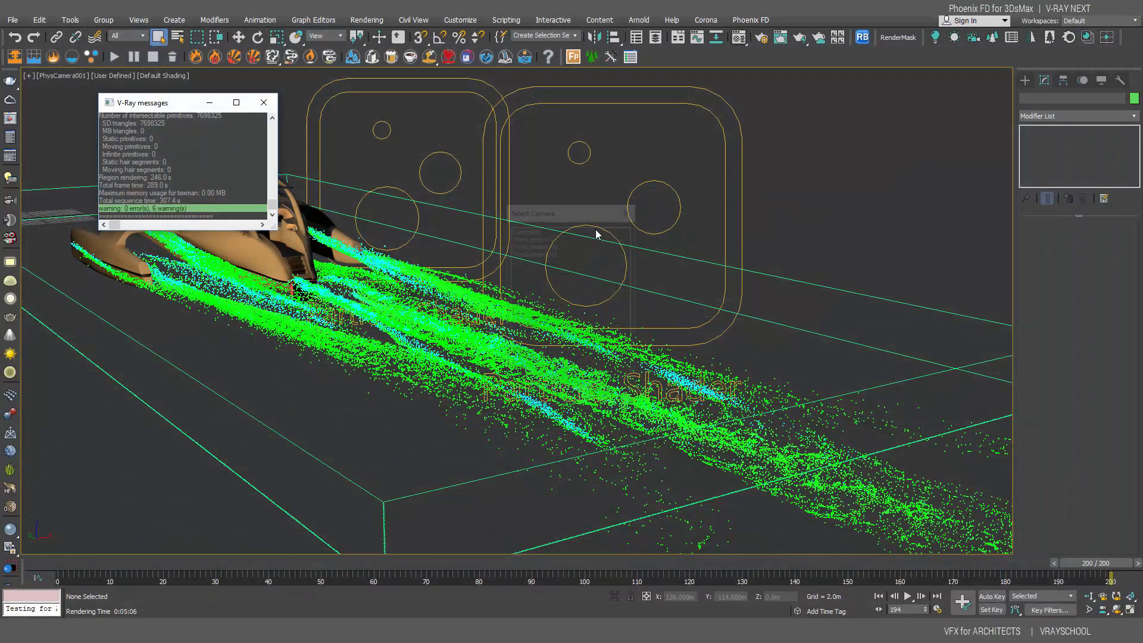
pyautogui.doubleClick(563, 254)
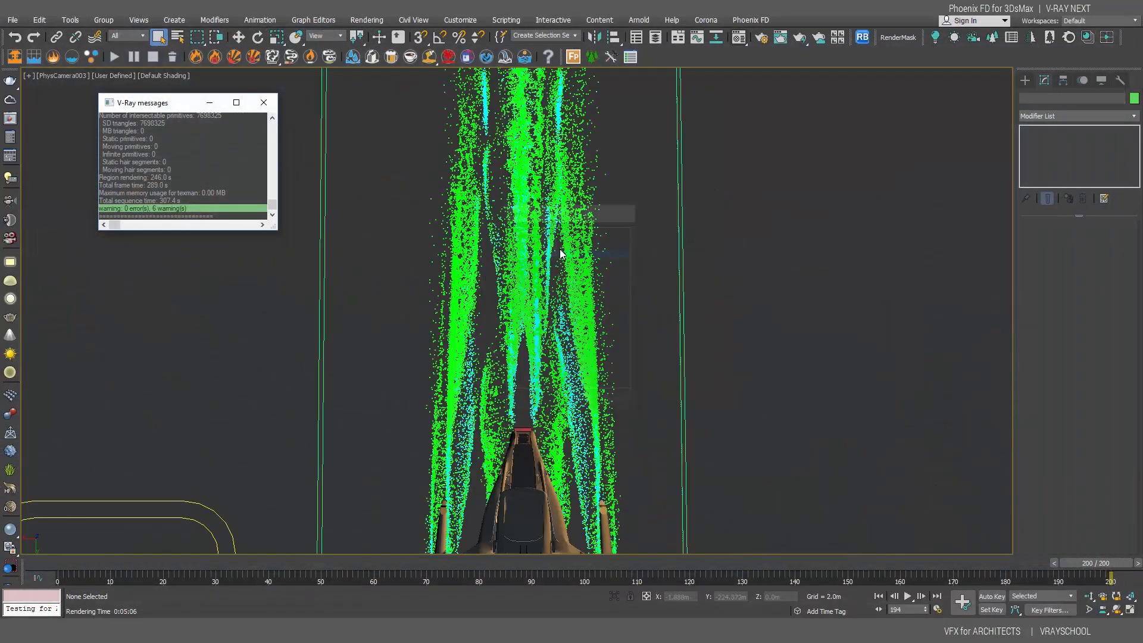
pyautogui.click(264, 103)
pyautogui.moveTo(61, 563); pyautogui.dragTo(578, 565)
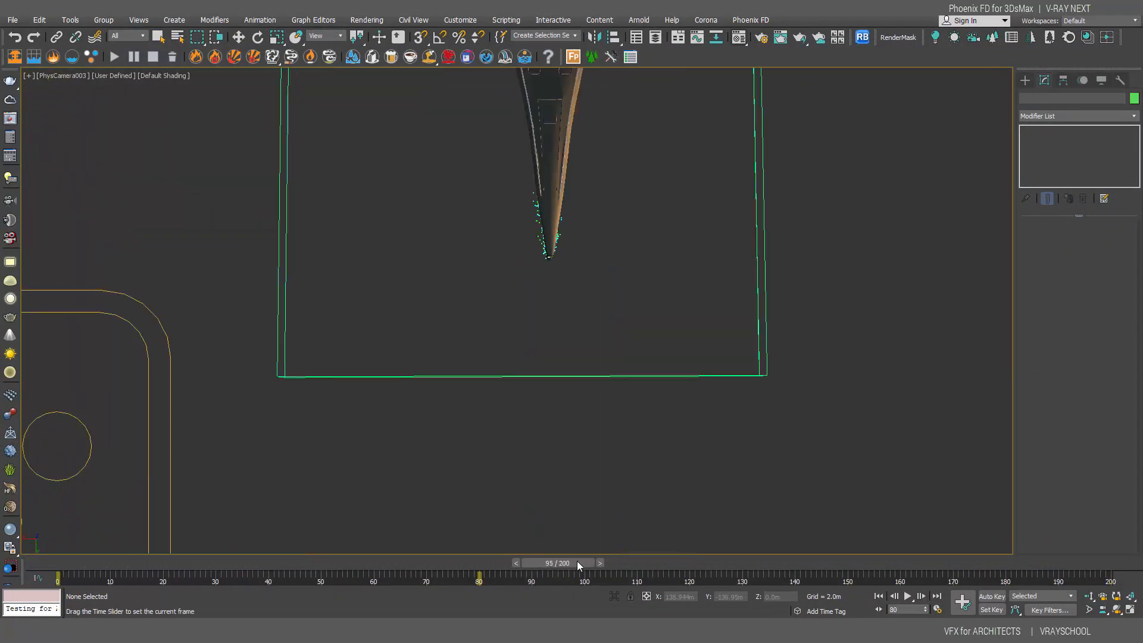
pyautogui.moveTo(731, 571); pyautogui.dragTo(734, 565)
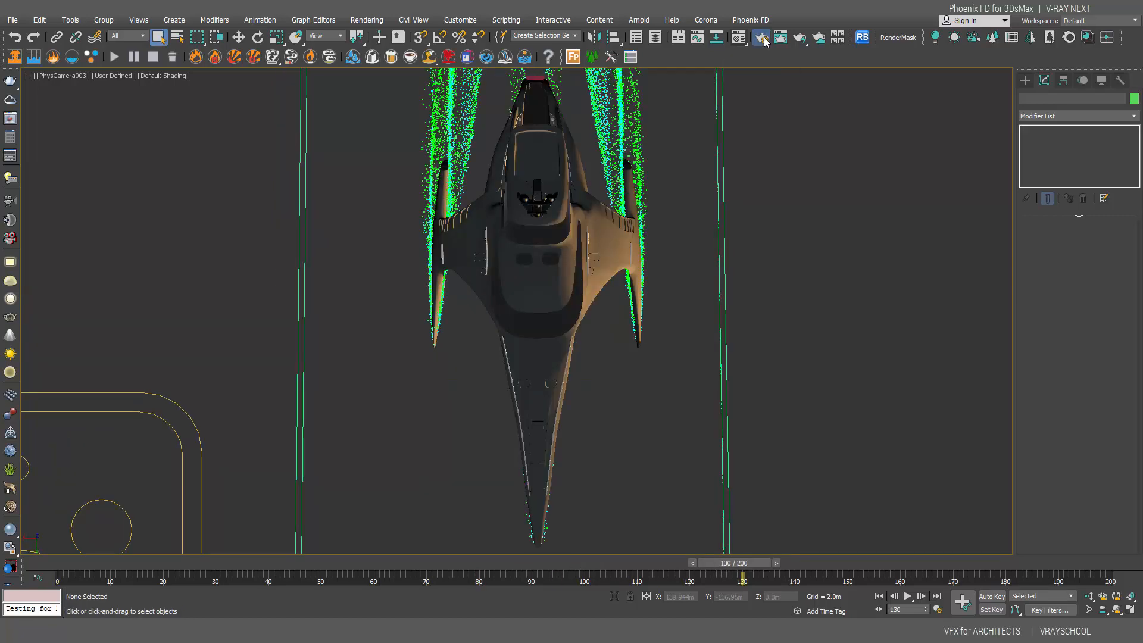
# Set the time output to the Active Time Segment, 0 to 200, check the render output file and start rendering from PhysCamera003
pyautogui.click(765, 40)
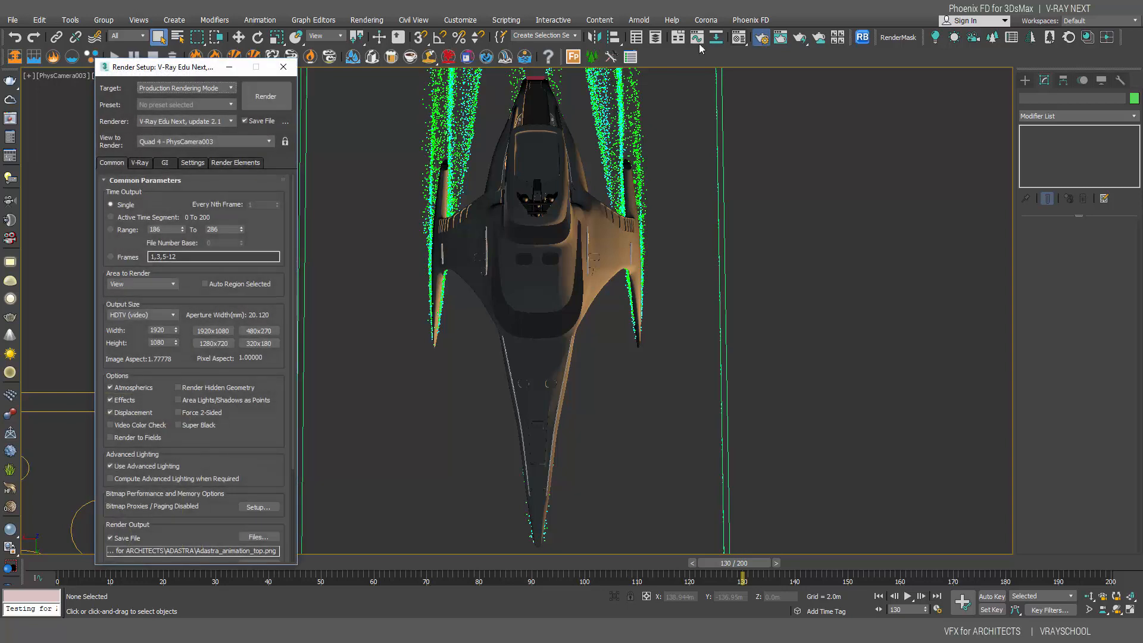
pyautogui.click(112, 216)
pyautogui.moveTo(282, 414); pyautogui.dragTo(279, 312)
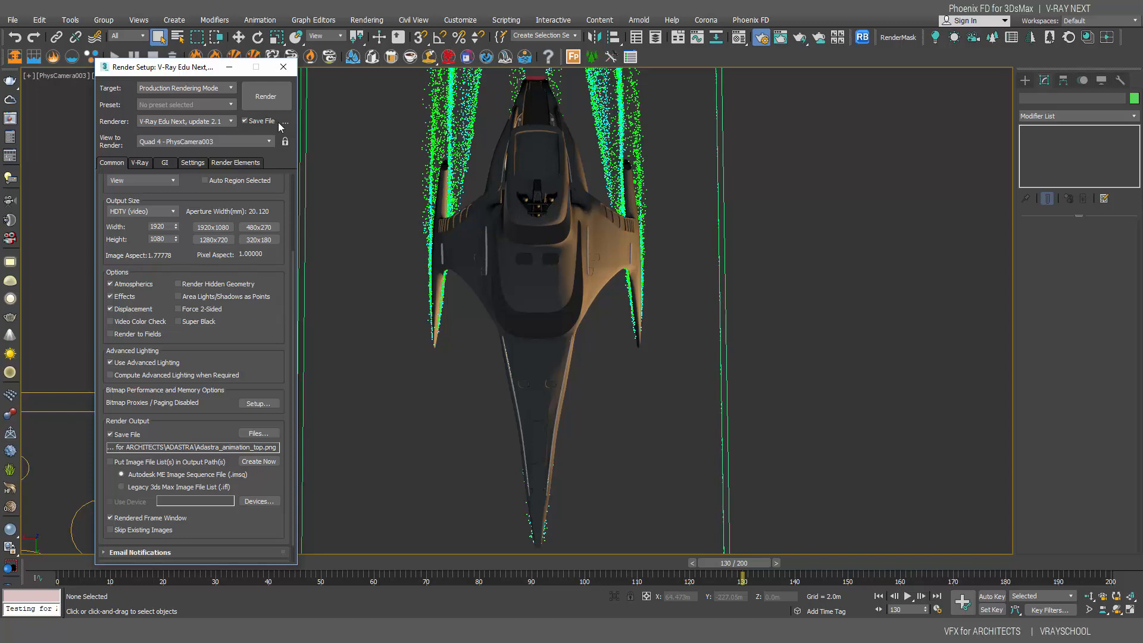
pyautogui.click(265, 97)
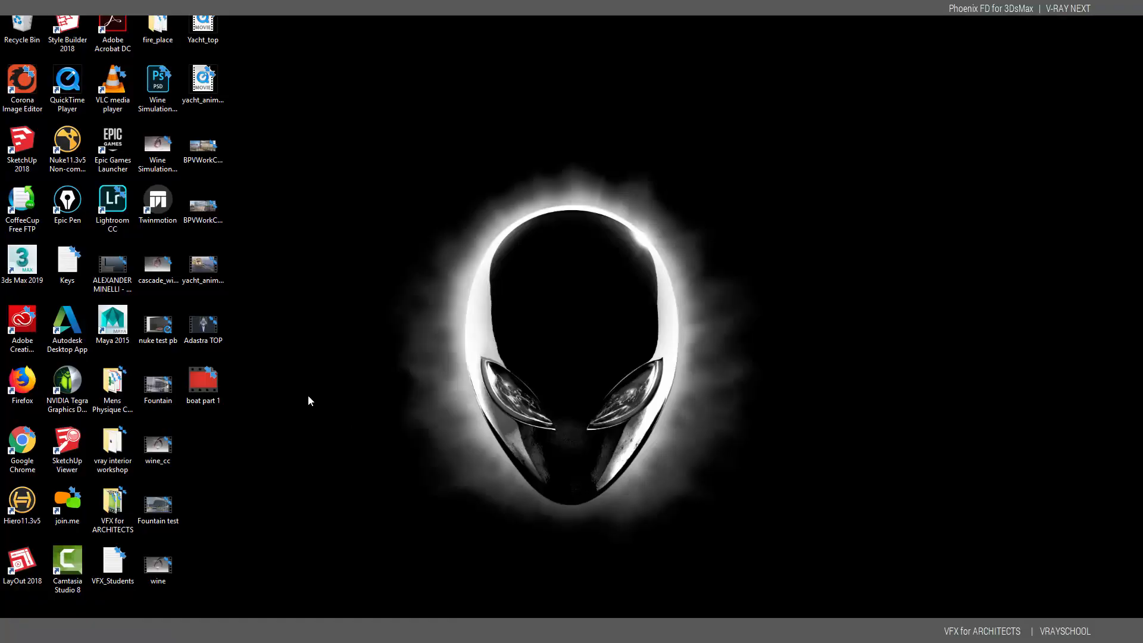
# Play the Adastra TOP video from the desktop and choose a playback option from its additional settings
pyautogui.doubleClick(207, 325)
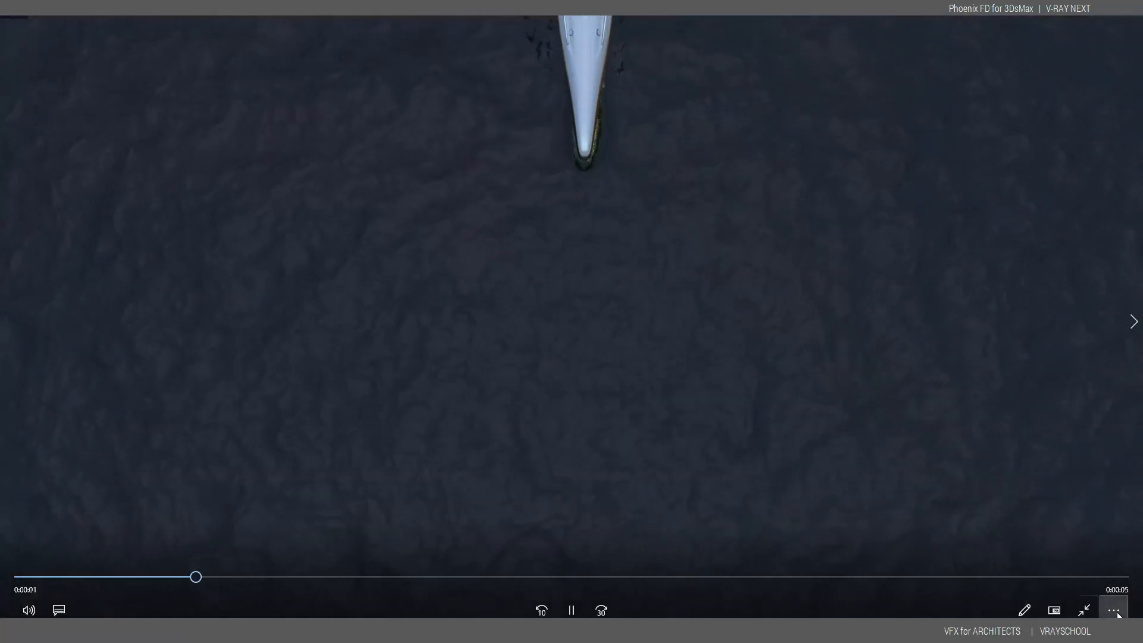
pyautogui.click(1113, 610)
pyautogui.click(1106, 546)
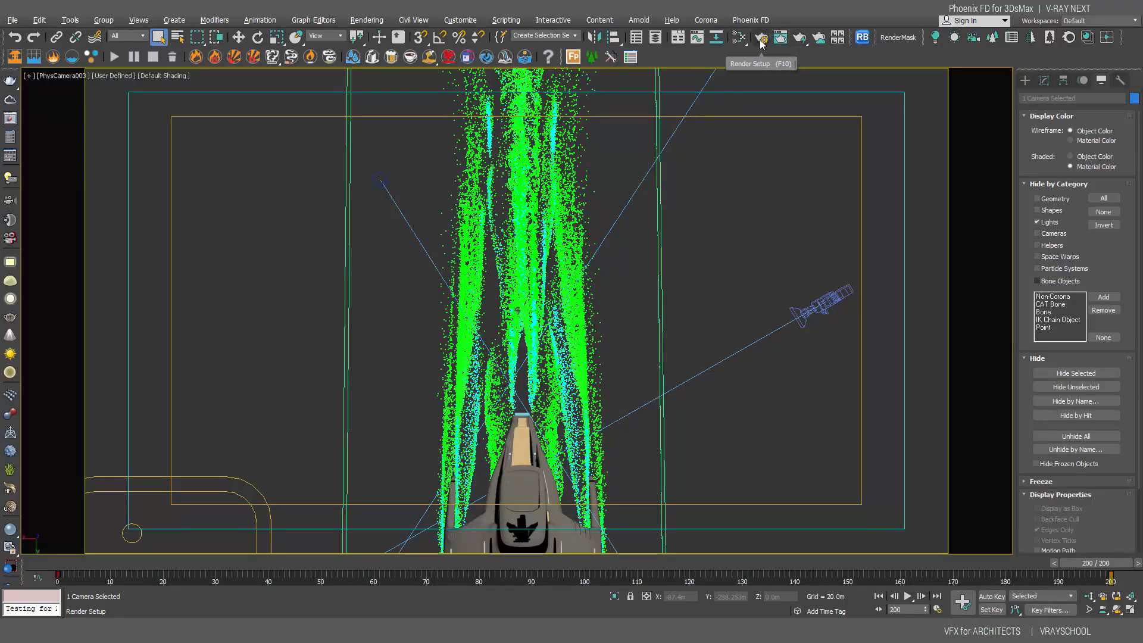
# Look through PhysCamera002 and switch the viewport to PhysCamera001
pyautogui.click(702, 225)
pyautogui.press('c')
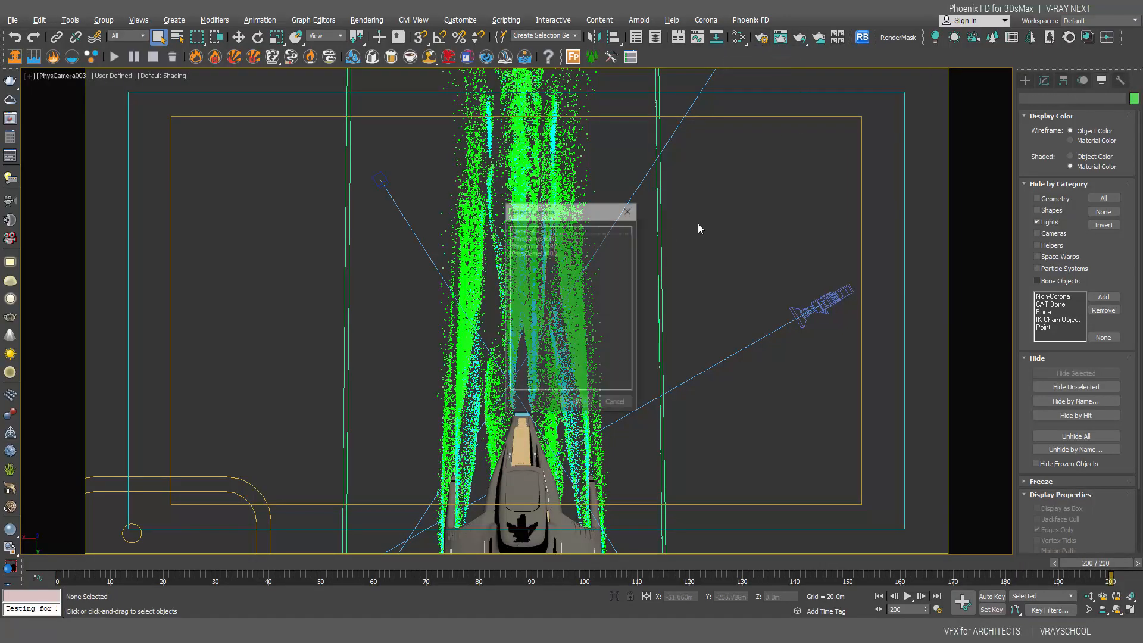
pyautogui.doubleClick(554, 245)
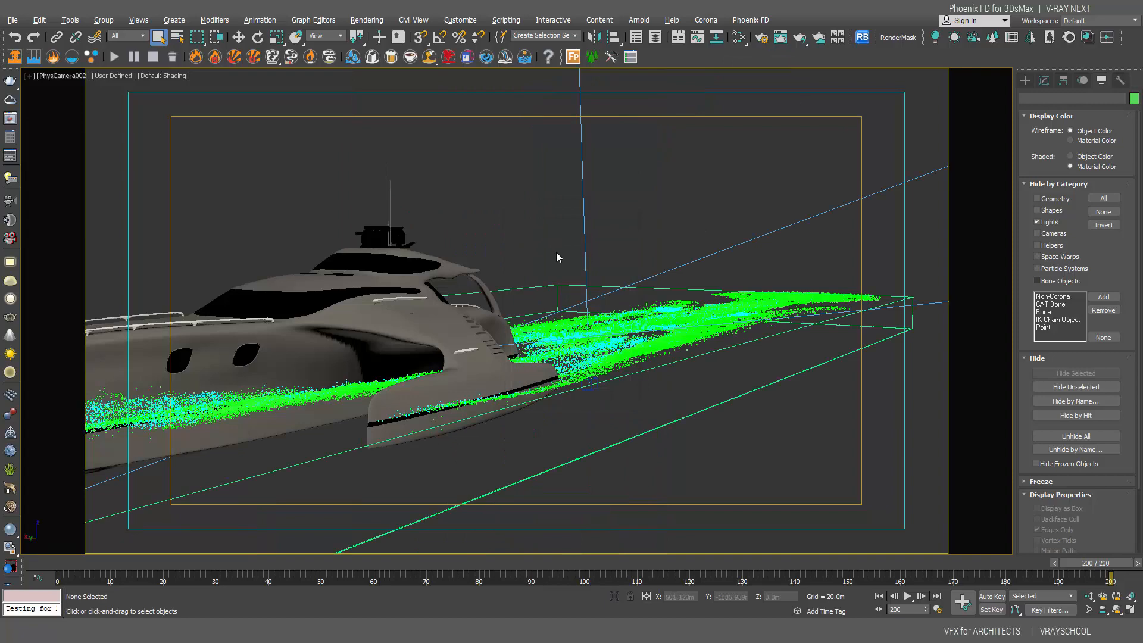
pyautogui.press('c')
pyautogui.click(570, 238)
pyautogui.doubleClick(557, 237)
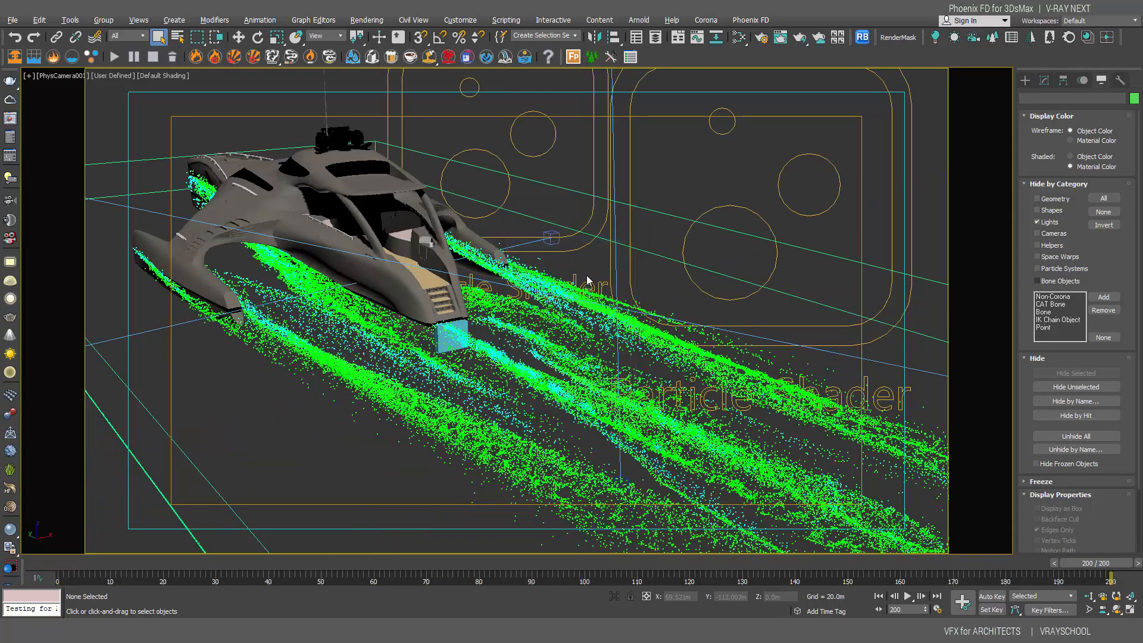
# Scrub the animation through to frame 200 to review the yacht and its wake from PhysCamera001
pyautogui.click(64, 566)
pyautogui.moveTo(65, 569)
pyautogui.mouseDown()
pyautogui.moveTo(289, 554)
pyautogui.moveTo(539, 579)
pyautogui.moveTo(757, 568)
pyautogui.mouseUp()
pyautogui.click(856, 568)
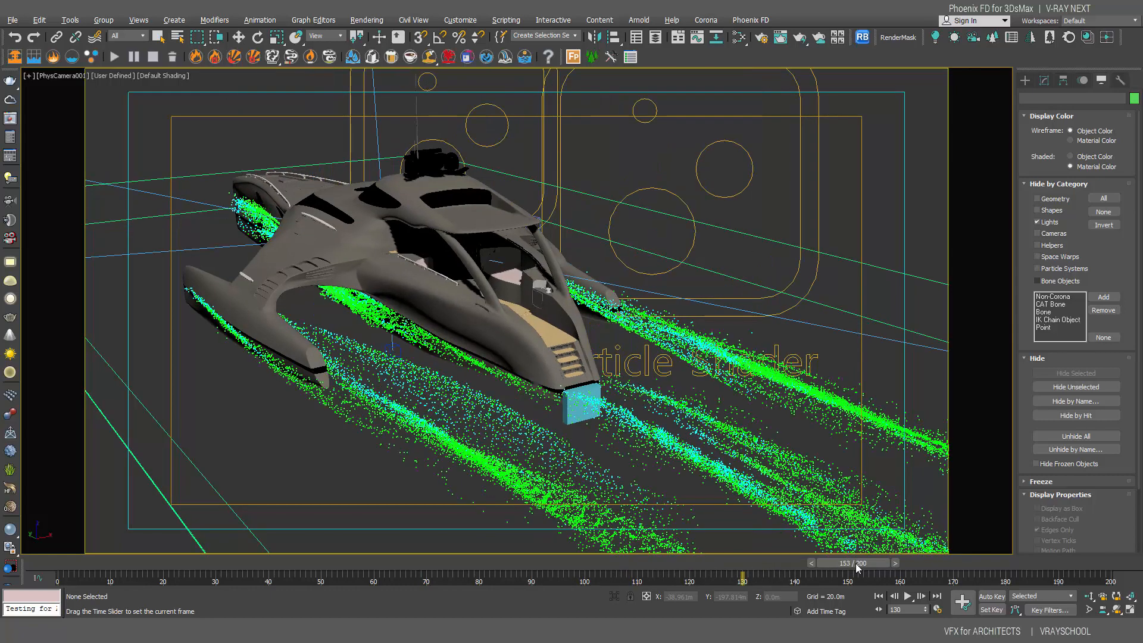
pyautogui.click(911, 568)
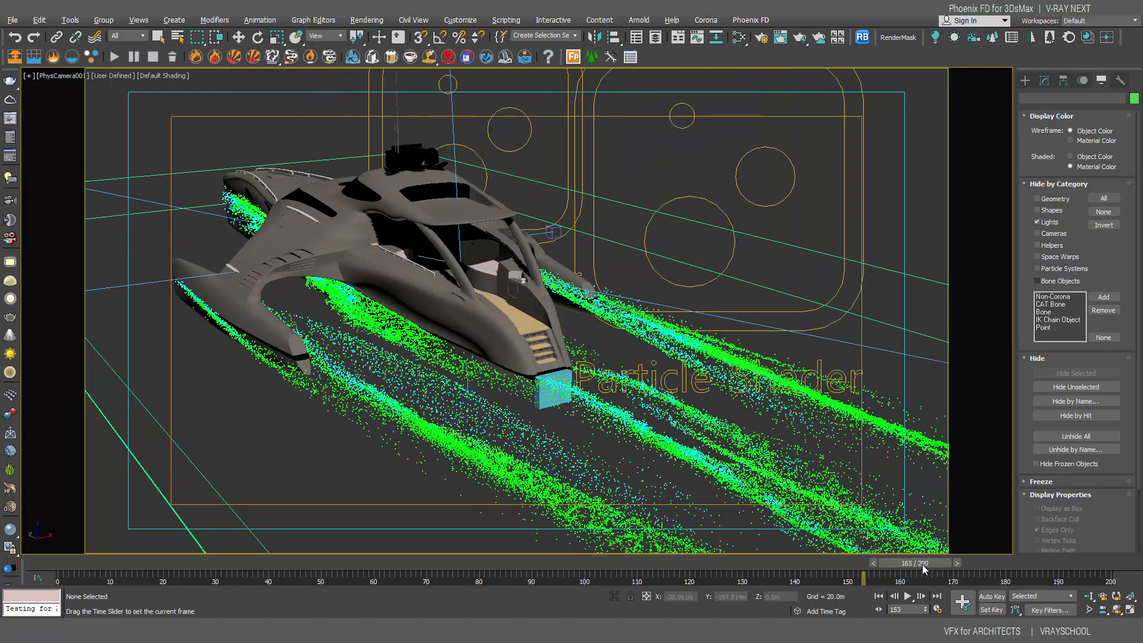
pyautogui.click(1001, 570)
pyautogui.moveTo(1052, 586); pyautogui.dragTo(1131, 587)
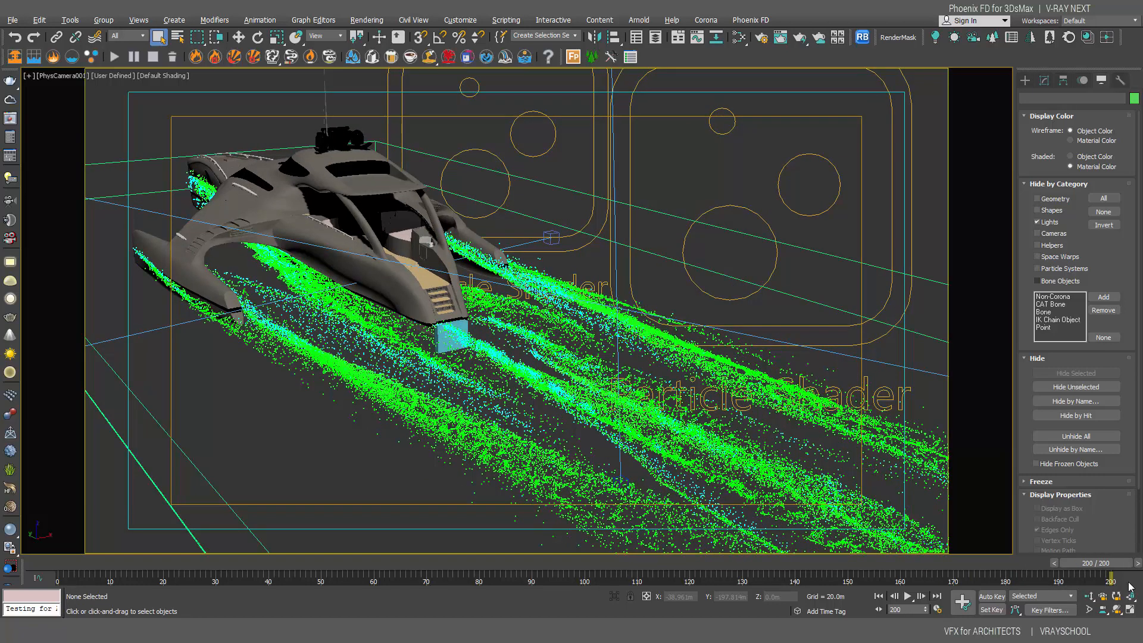
# Render the active time segment, 0 to 200, from PhysCamera001 with Adastra_animation_money.png as the output file, and reposition the frame buffer
pyautogui.click(762, 37)
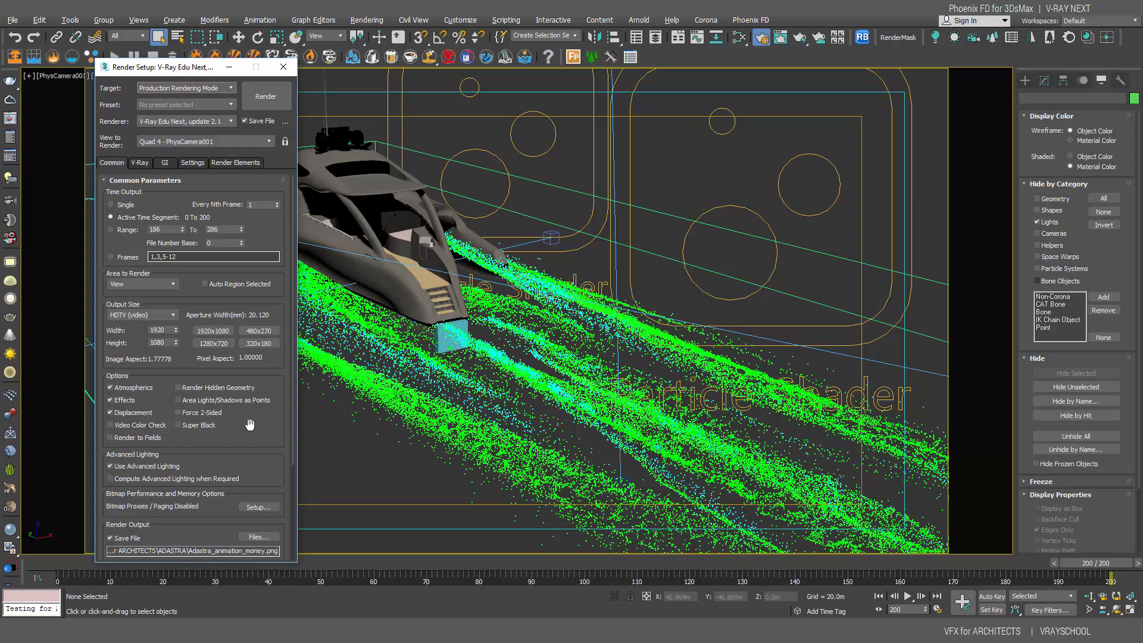
pyautogui.scroll(-2, 256, 468)
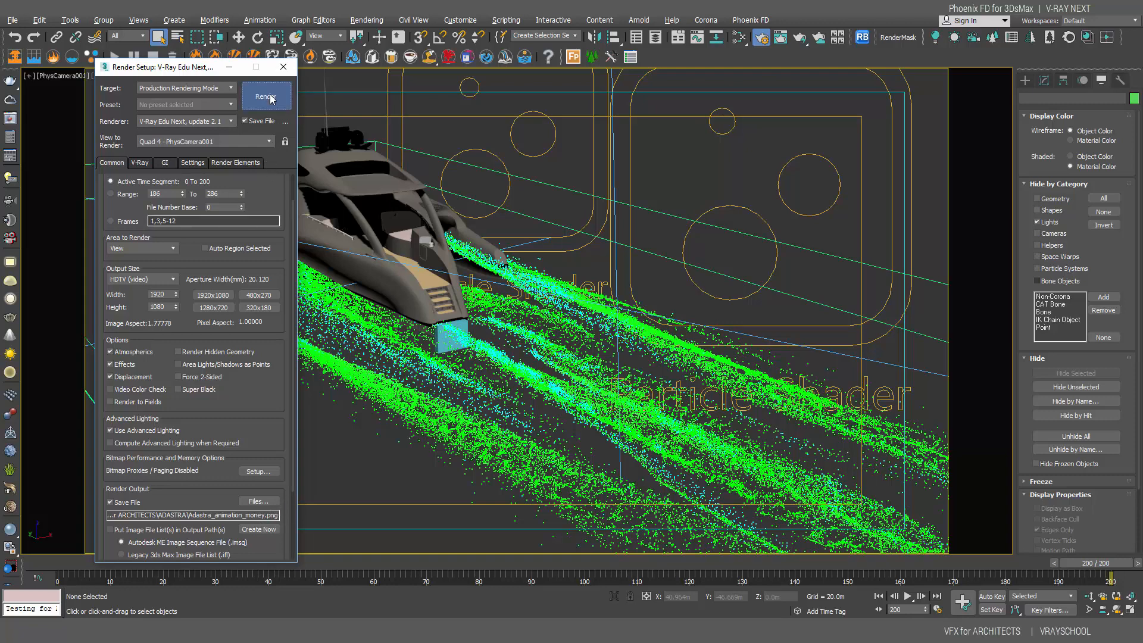
pyautogui.click(269, 98)
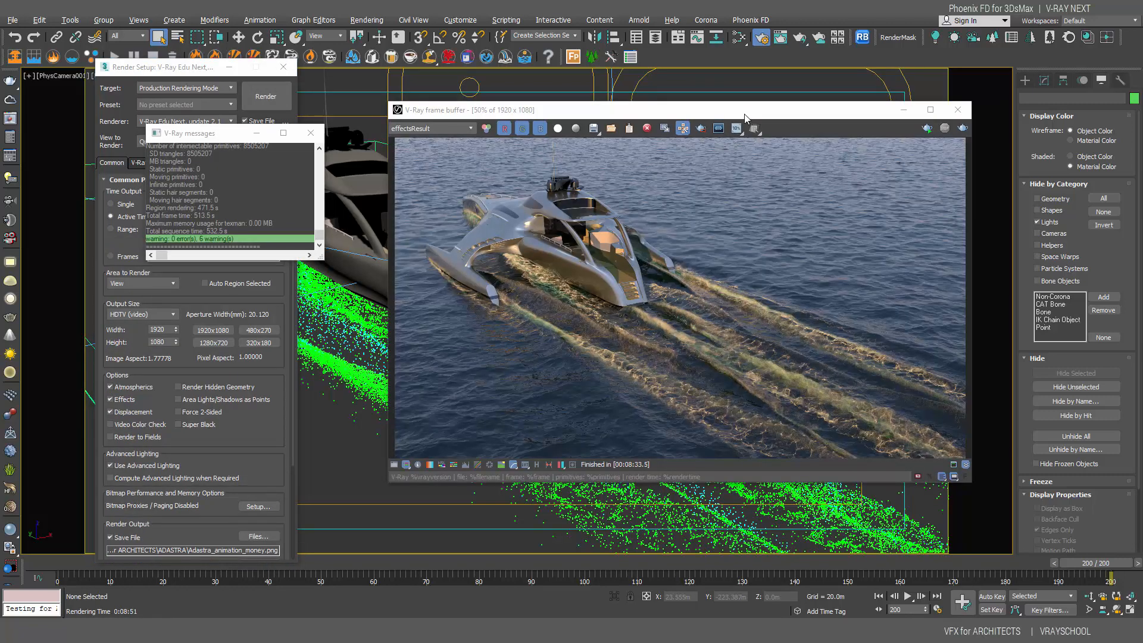
pyautogui.moveTo(745, 117); pyautogui.dragTo(716, 110)
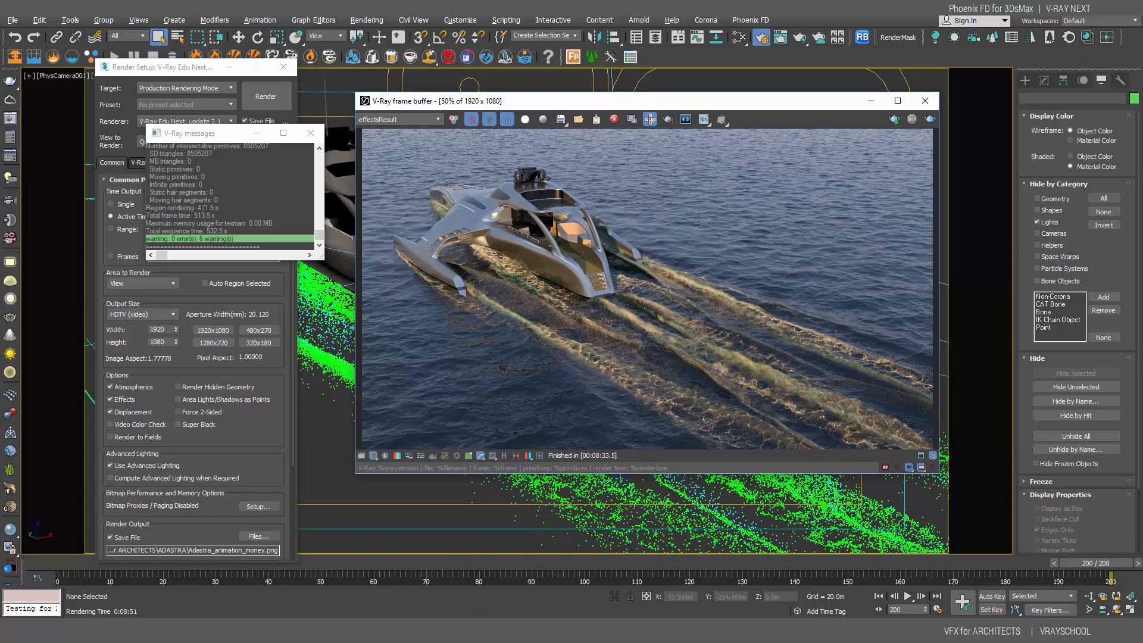
# Launch NukeStudio11.3v5 Non-commercial and enlarge the Node Graph area beneath the viewer
pyautogui.moveTo(395, 631)
pyautogui.press('super')
pyautogui.write('nu')
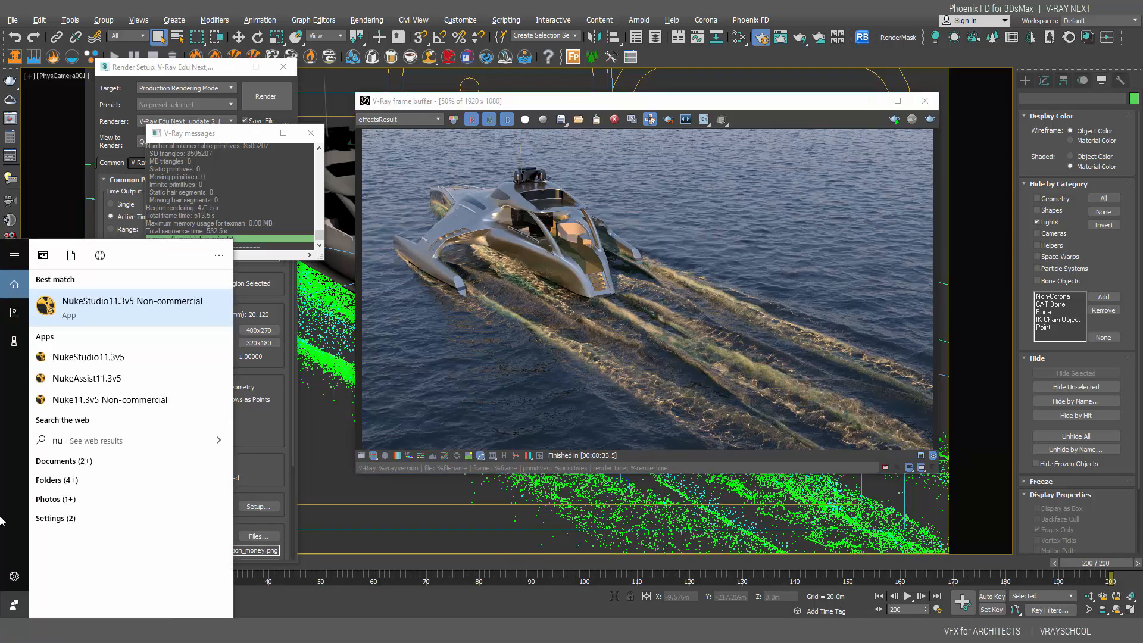
pyautogui.click(39, 303)
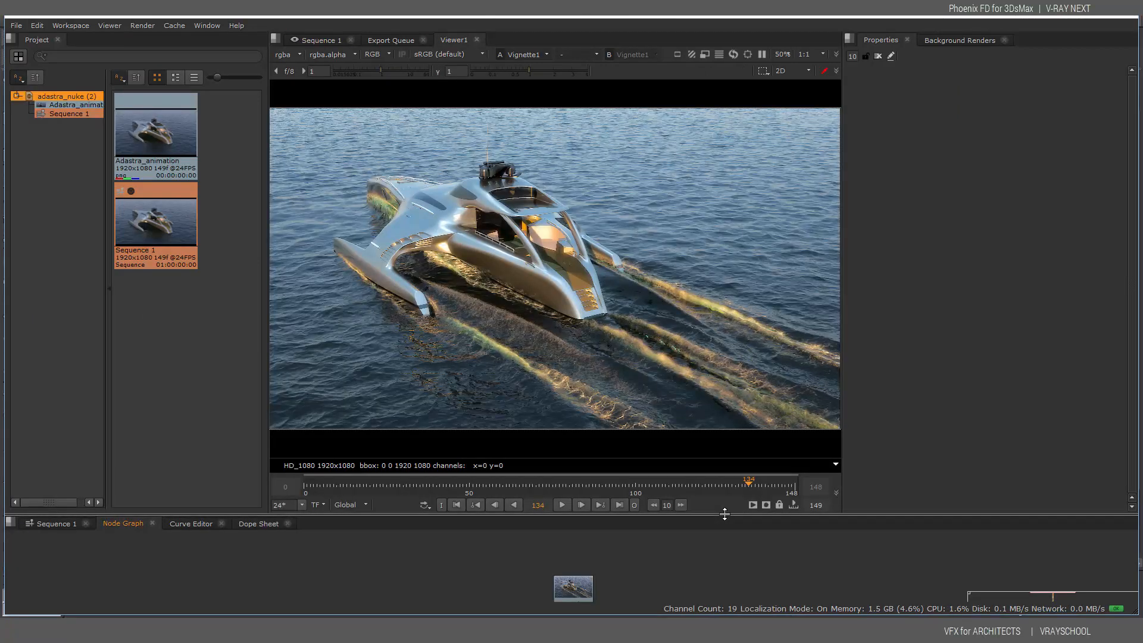
pyautogui.moveTo(725, 507); pyautogui.dragTo(718, 478)
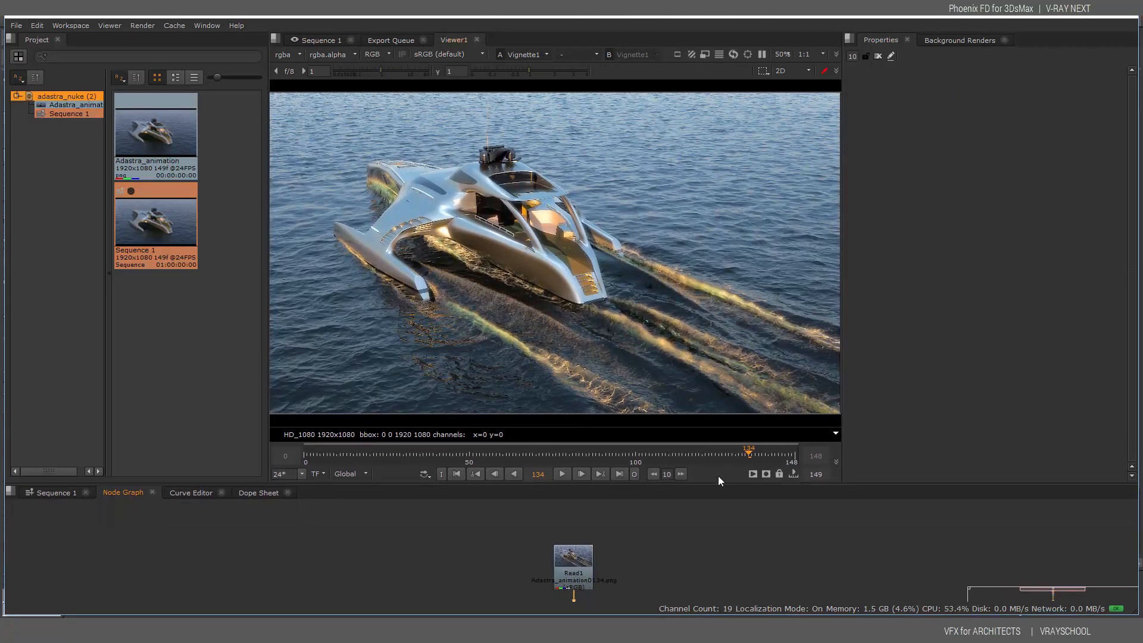
# Disable the Glow1, Sharpen1 and HueCorrect1 nodes in the yacht animation's node graph
pyautogui.moveTo(688, 583); pyautogui.dragTo(680, 490, button='middle')
pyautogui.scroll(-1, 690, 549)
pyautogui.moveTo(687, 541); pyautogui.dragTo(670, 514, button='middle')
pyautogui.moveTo(641, 593); pyautogui.dragTo(585, 510)
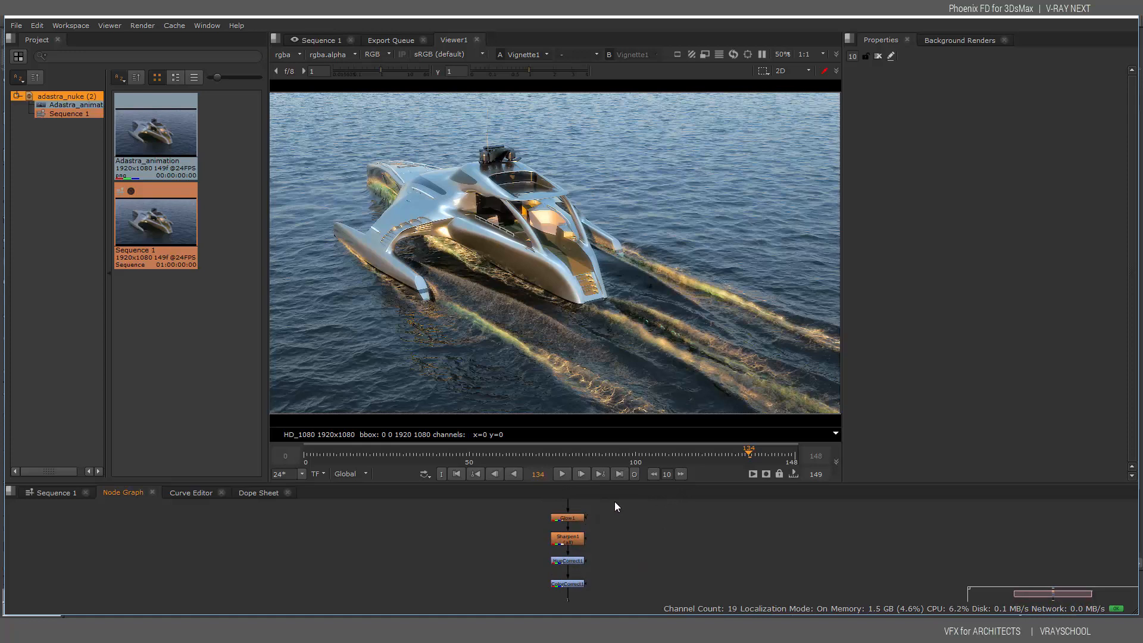
pyautogui.click(576, 540)
pyautogui.press('d')
pyautogui.click(577, 561)
pyautogui.press('d')
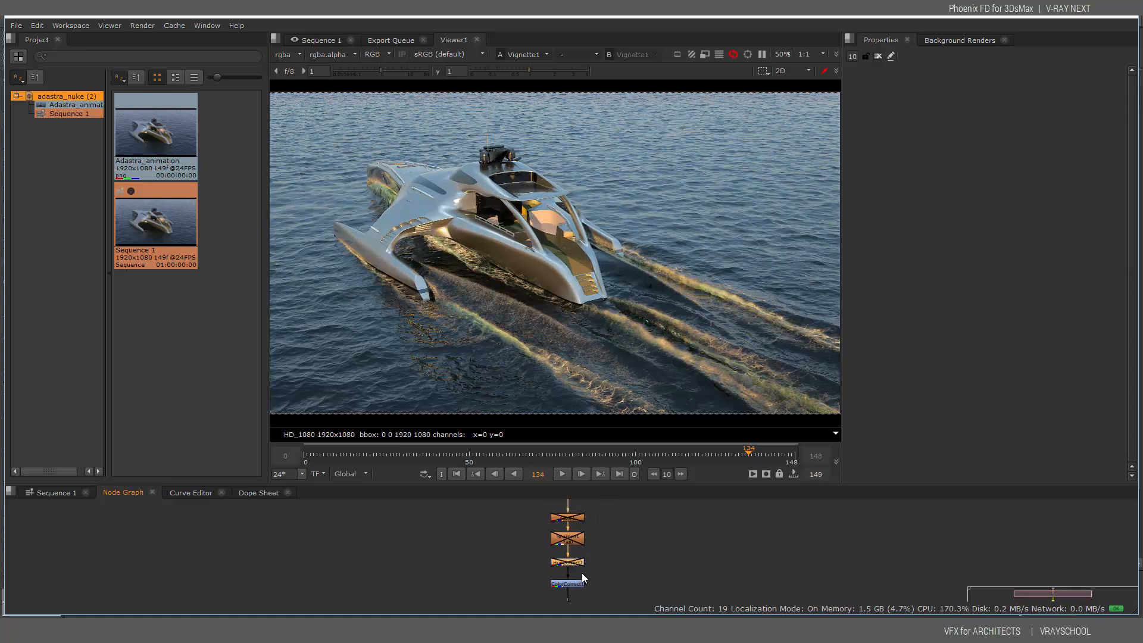
# Disable the ColorCorrect1 and Vignette1 nodes so the viewer shows the ungraded yacht render
pyautogui.click(580, 583)
pyautogui.press('d')
pyautogui.moveTo(626, 591)
pyautogui.mouseDown(button='middle')
pyautogui.moveTo(620, 549)
pyautogui.moveTo(624, 605)
pyautogui.mouseUp(button='middle')
pyautogui.moveTo(609, 559); pyautogui.dragTo(619, 577, button='middle')
pyautogui.press('f')
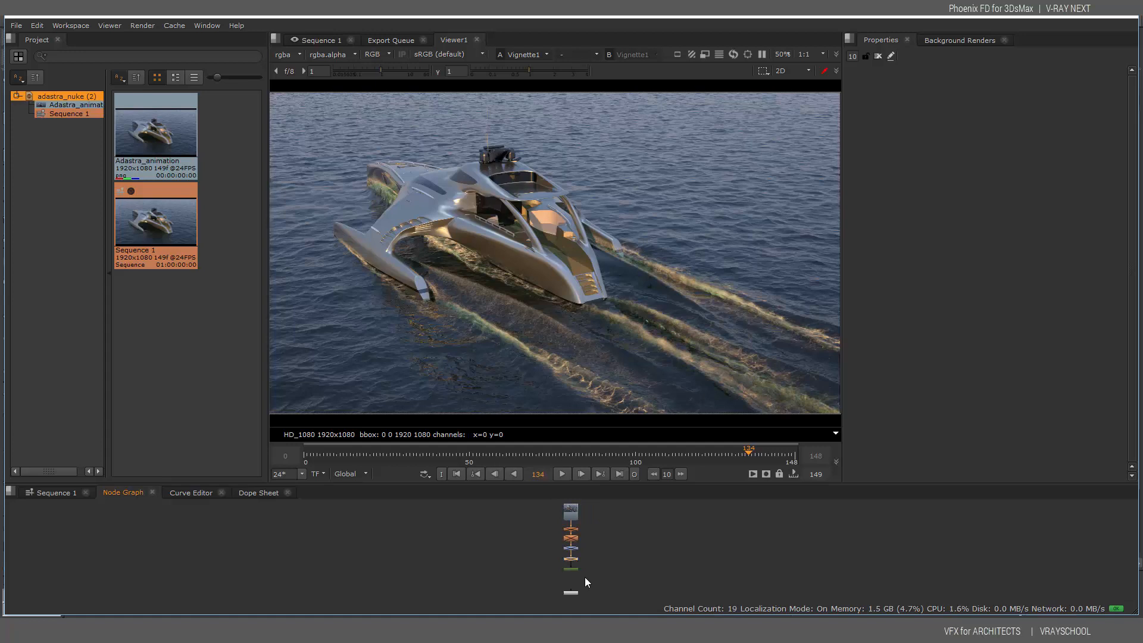
pyautogui.scroll(1, 585, 582)
pyautogui.moveTo(625, 553); pyautogui.dragTo(641, 580, button='middle')
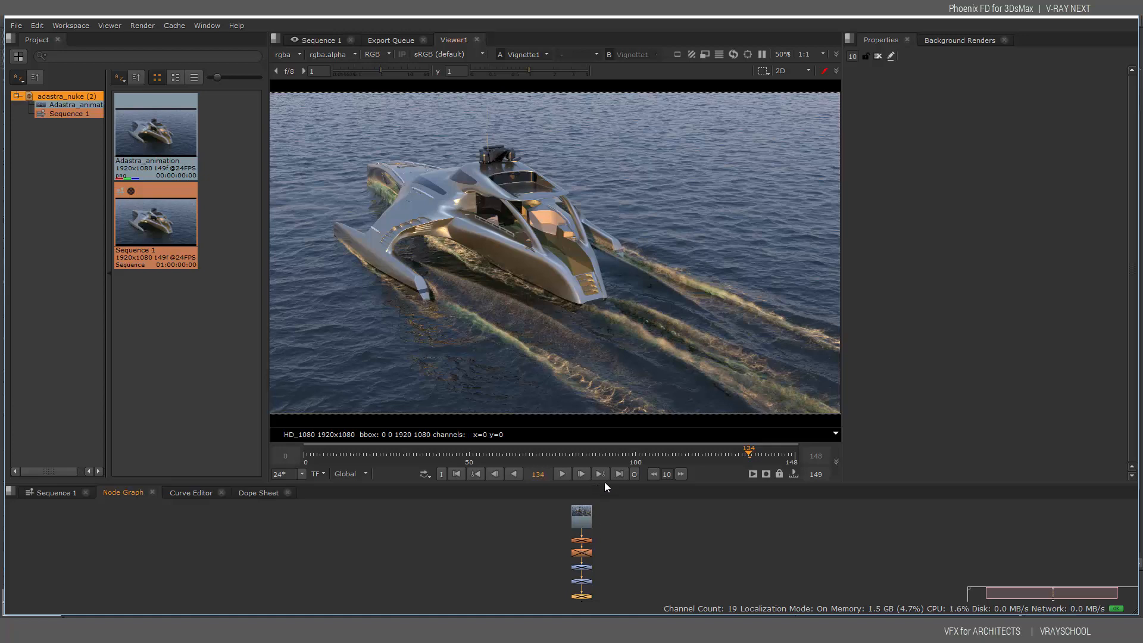
# Toggle the Glow1 node on and off to compare its effect on the yacht, leaving it enabled
pyautogui.scroll(6, 593, 570)
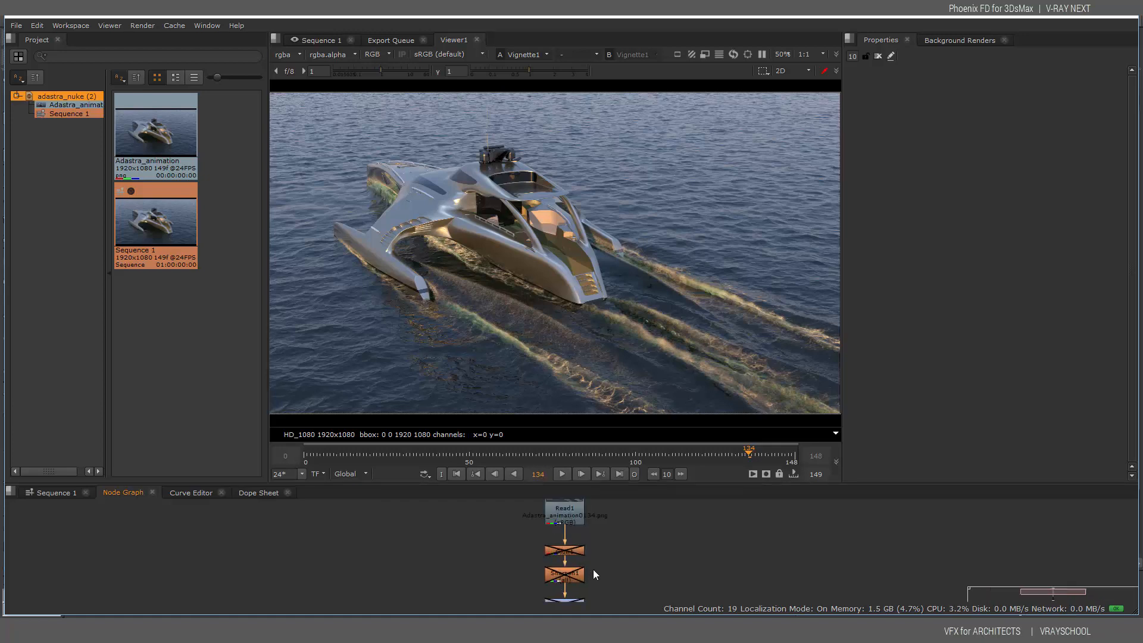
pyautogui.moveTo(629, 537); pyautogui.dragTo(628, 525, button='middle')
pyautogui.click(559, 524)
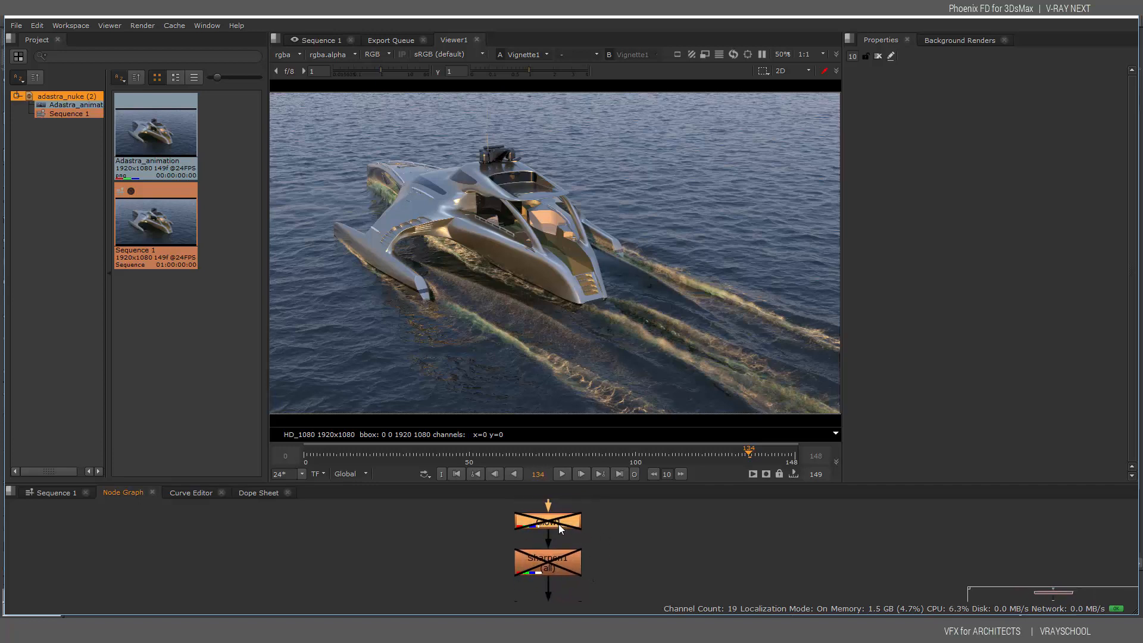
pyautogui.press('d')
pyautogui.press('d')
pyautogui.press('d')
pyautogui.press('d')
pyautogui.press('d')
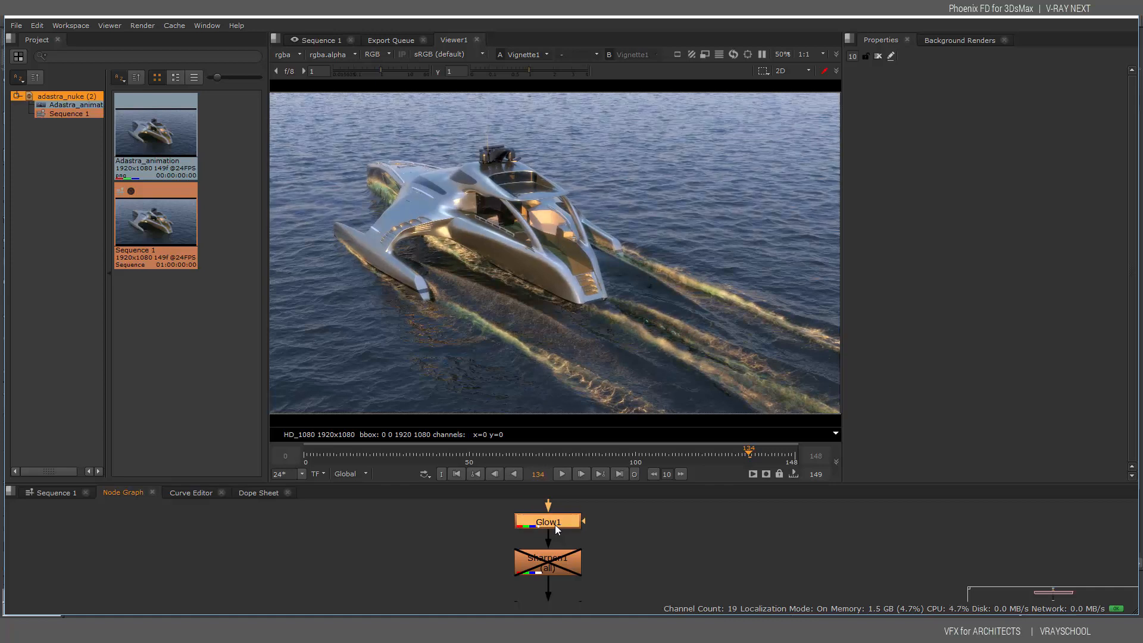
# Re-enable the Sharpen1 and HueCorrect1 nodes
pyautogui.click(558, 572)
pyautogui.press('d')
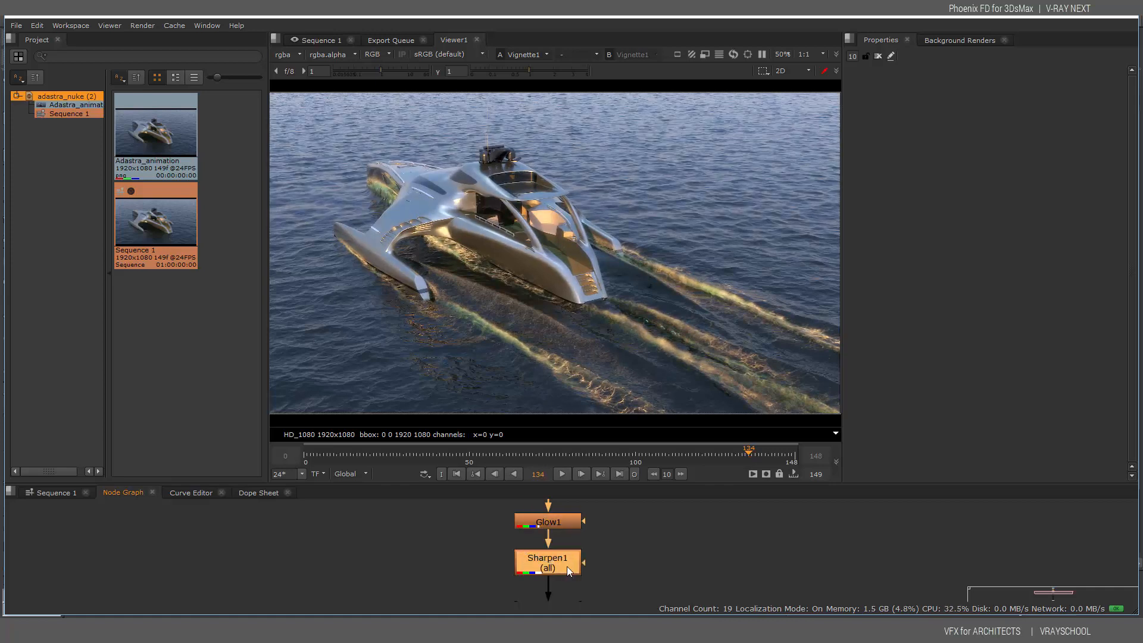
pyautogui.click(639, 572)
pyautogui.moveTo(638, 563); pyautogui.dragTo(644, 497, button='middle')
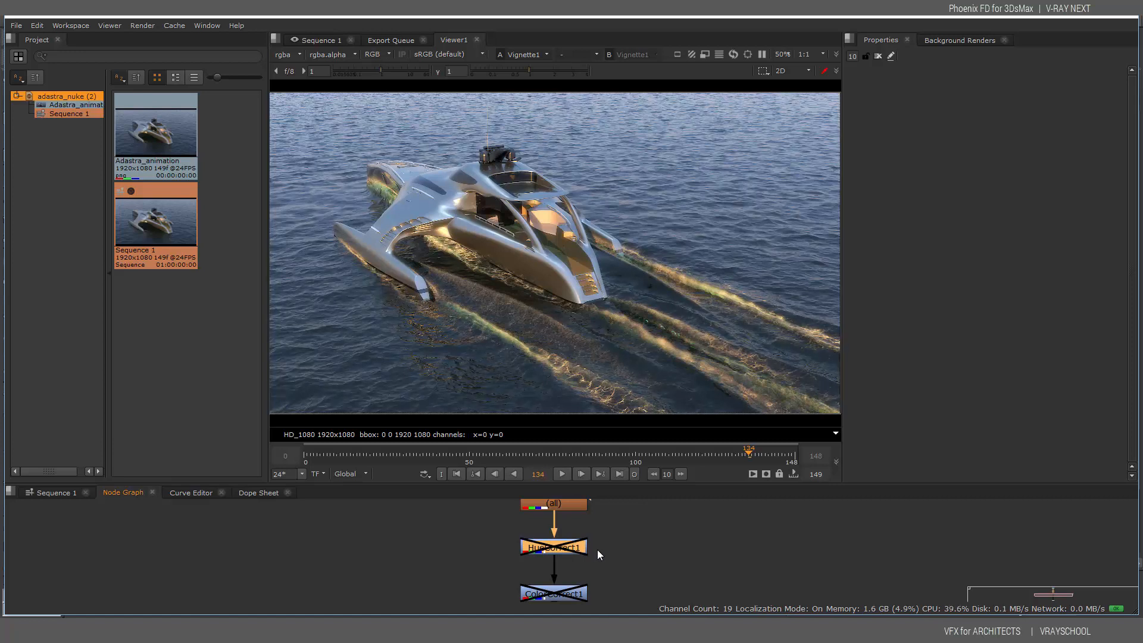
pyautogui.press('d')
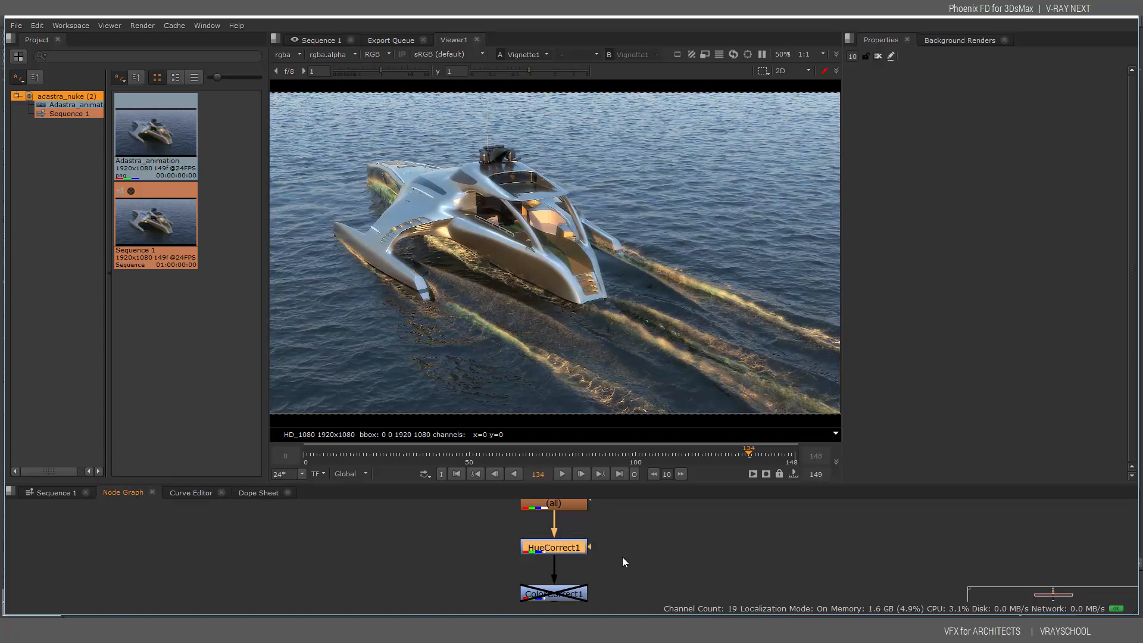
# Re-enable the ColorCorrect1 node below HueCorrect1
pyautogui.moveTo(612, 570); pyautogui.dragTo(617, 544, button='middle')
pyautogui.click(575, 568)
pyautogui.moveTo(574, 564); pyautogui.dragTo(575, 563)
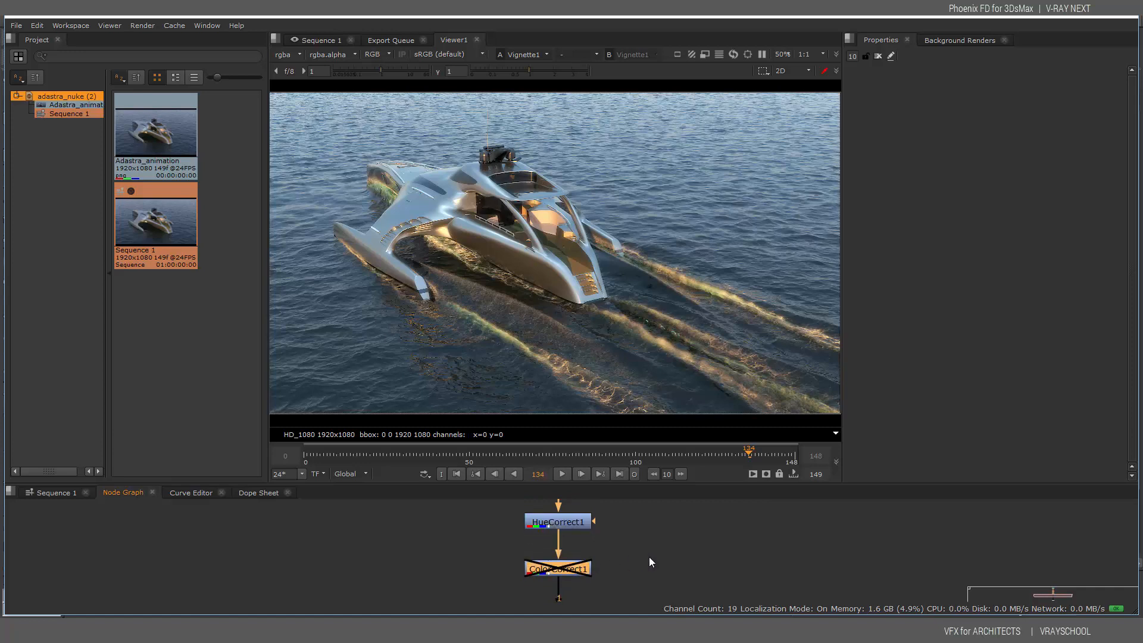
pyautogui.press('d')
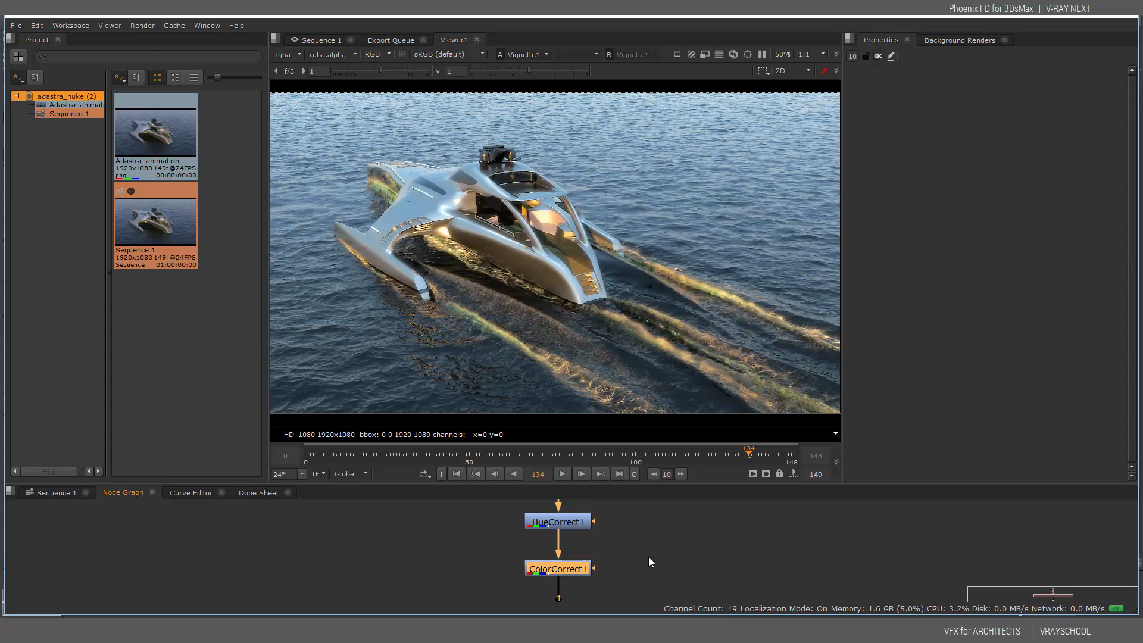
# Toggle the ColorCorrect1 node off and on to compare its effect on the yacht, then open its color correction settings
pyautogui.press('d')
pyautogui.press('d')
pyautogui.press('d')
pyautogui.press('d')
pyautogui.doubleClick(584, 572)
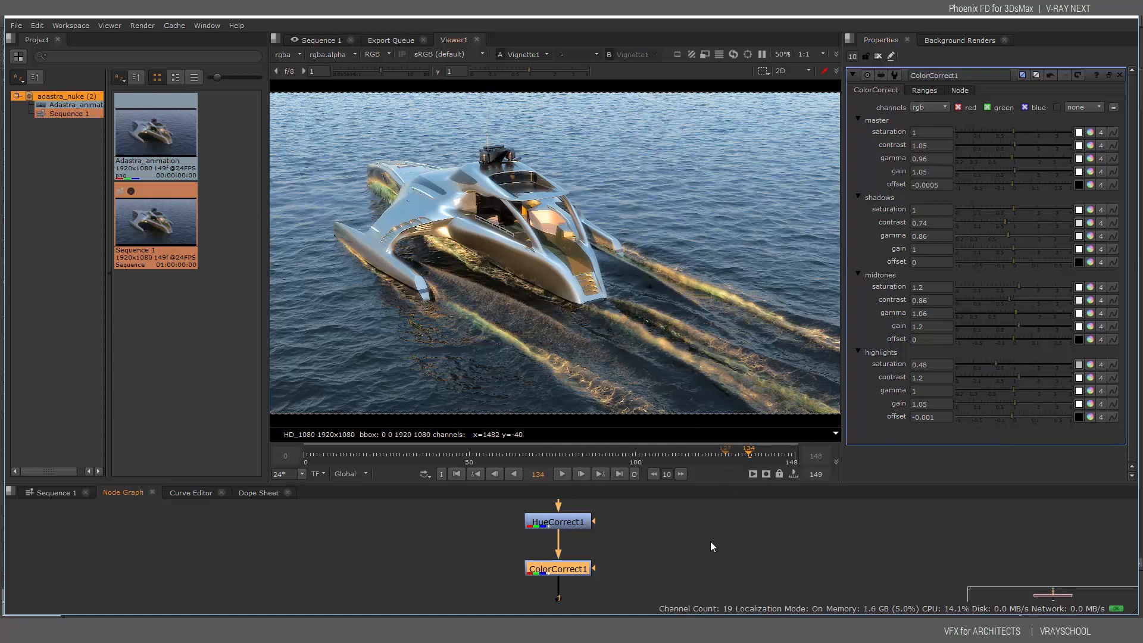
# Re-enable the Vignette1 node below ColorCorrect1
pyautogui.moveTo(684, 565)
pyautogui.mouseDown(button='middle')
pyautogui.moveTo(687, 501)
pyautogui.moveTo(665, 557)
pyautogui.mouseUp(button='middle')
pyautogui.click(583, 547)
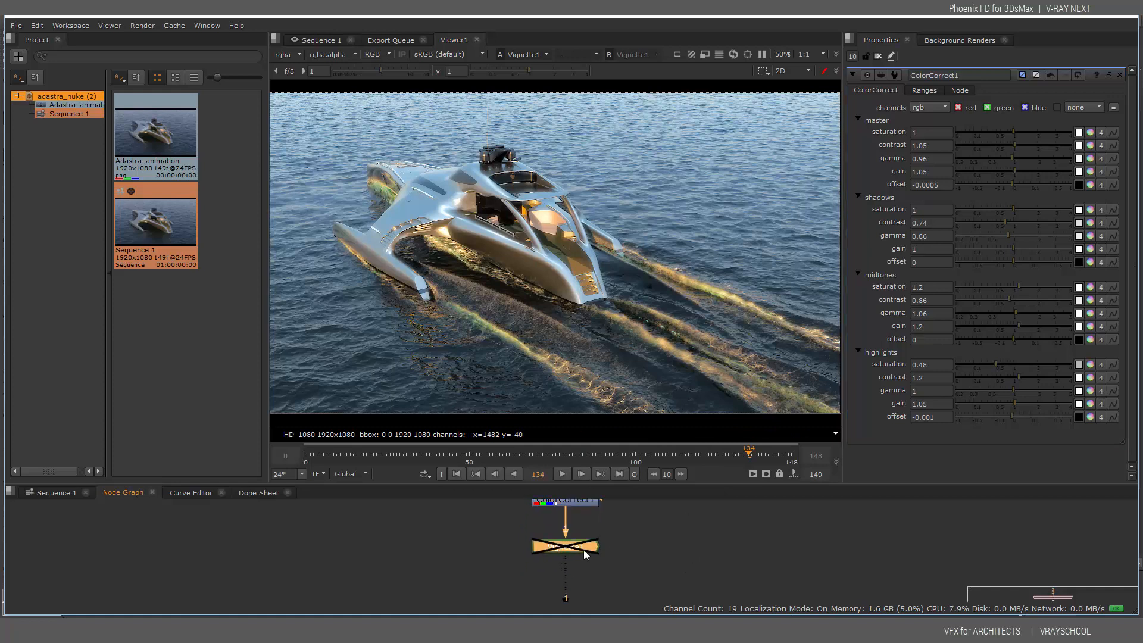
pyautogui.press('d')
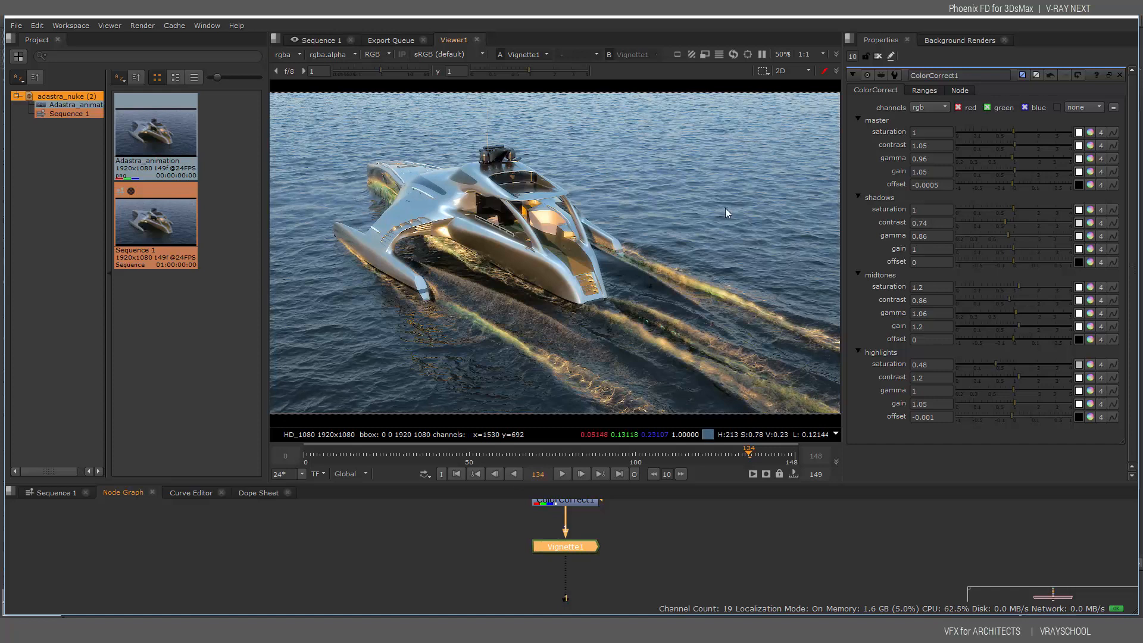
pyautogui.moveTo(675, 517); pyautogui.dragTo(677, 479, button='middle')
pyautogui.scroll(-3, 669, 528)
pyautogui.moveTo(661, 538); pyautogui.dragTo(657, 513, button='middle')
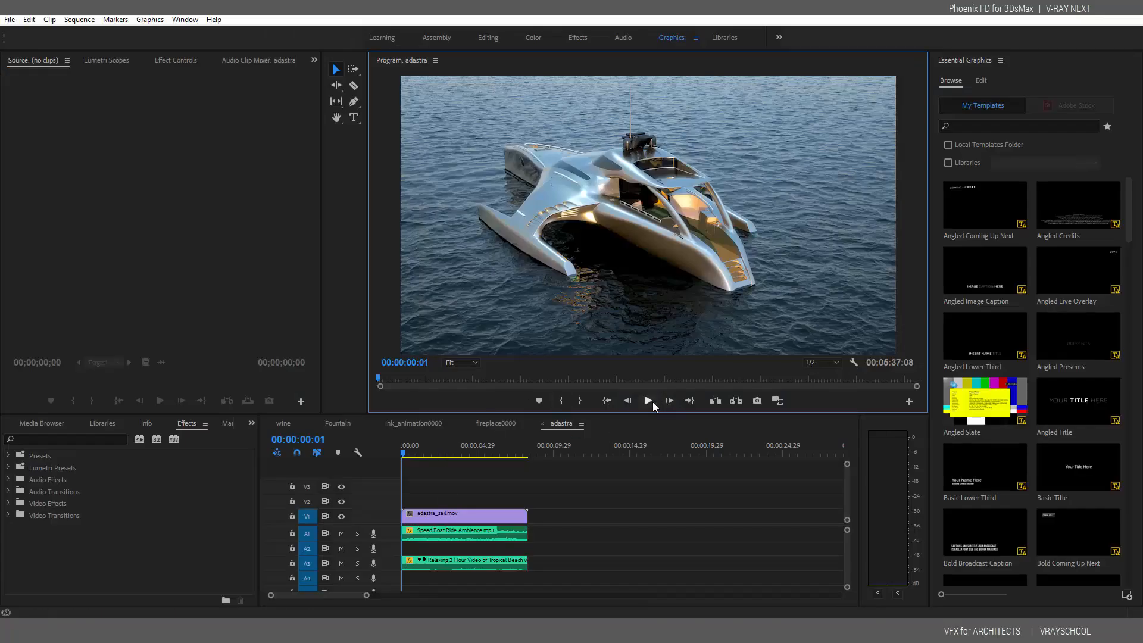
# Play the adastra sequence in Premiere Pro and return the playhead to the start of the timeline
pyautogui.click(648, 402)
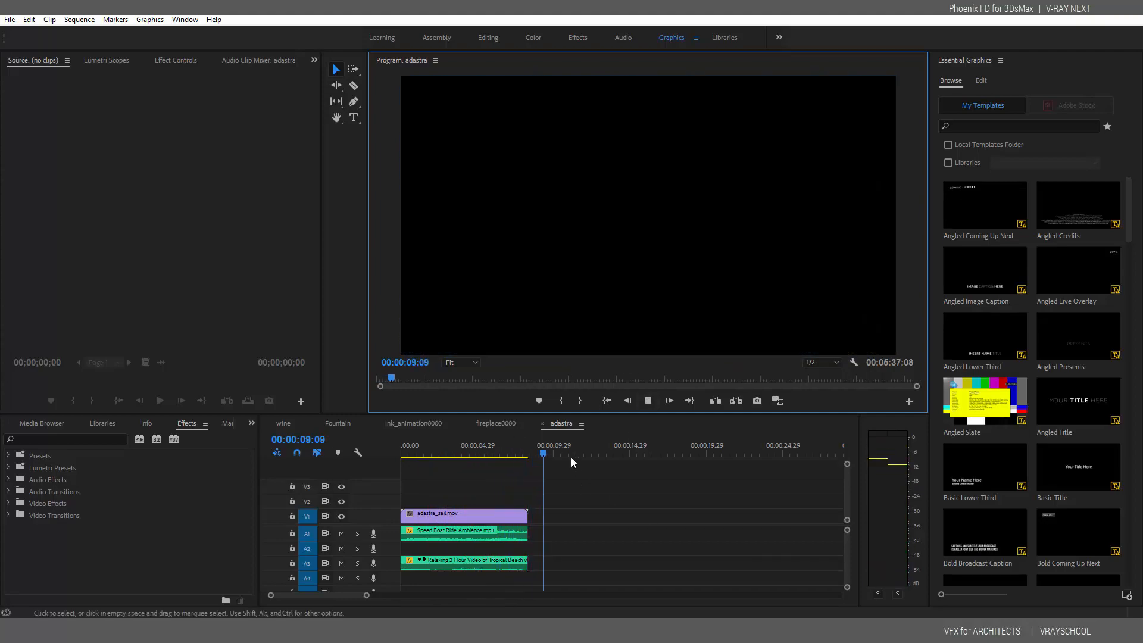
pyautogui.click(572, 462)
pyautogui.press('Home')
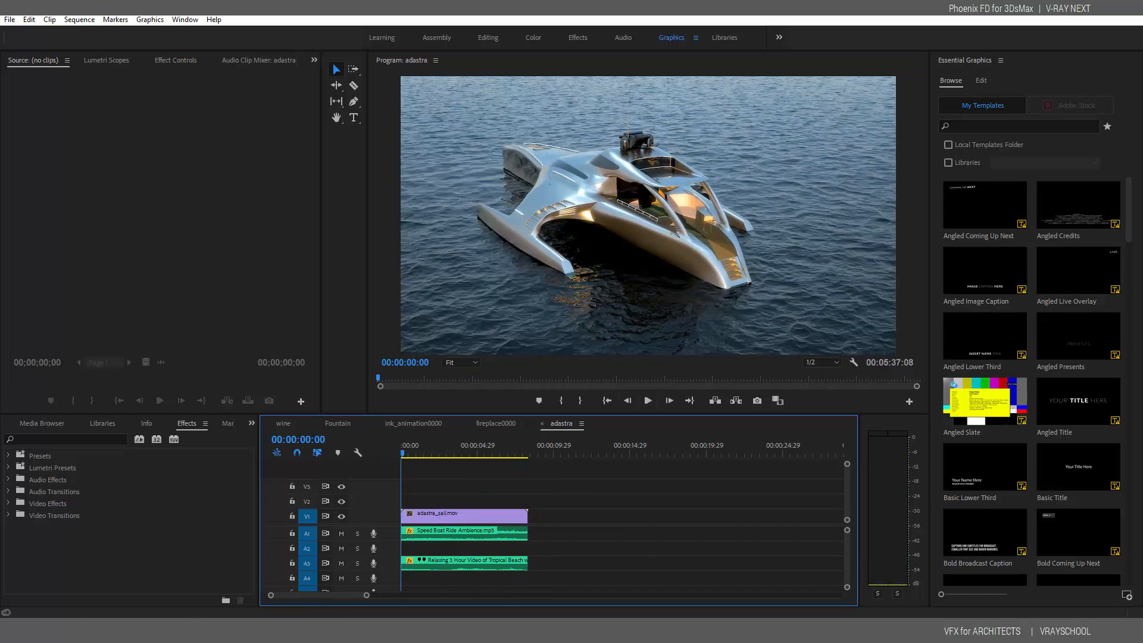
# Switch to the Windows desktop to reach the saved yacht animation files
pyautogui.click(1141, 633)
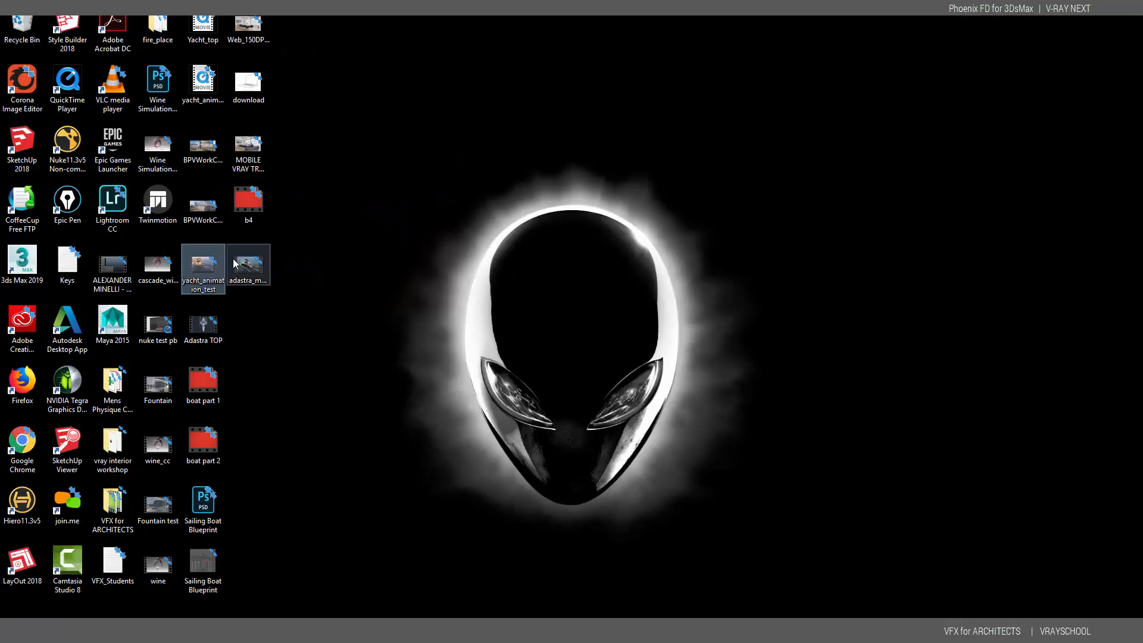